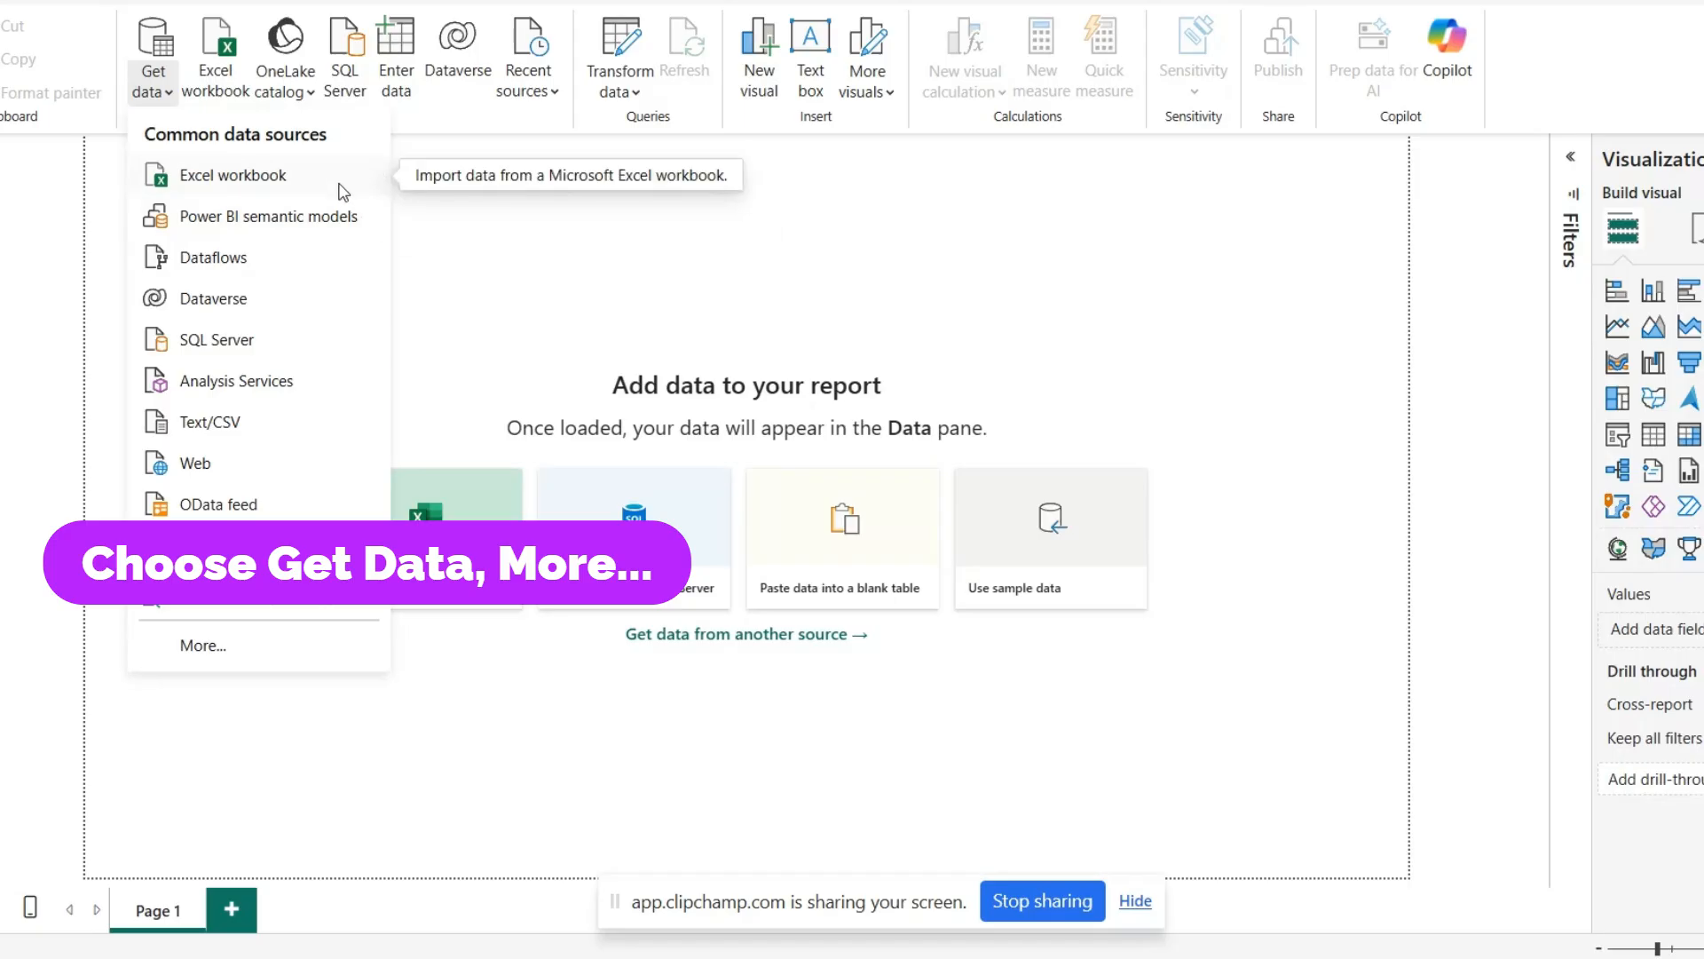
Find the Google Sheets connector among all data sources by searching for "google" and start a connection with it
{"action": "left_click", "coordinate": [199, 657]}
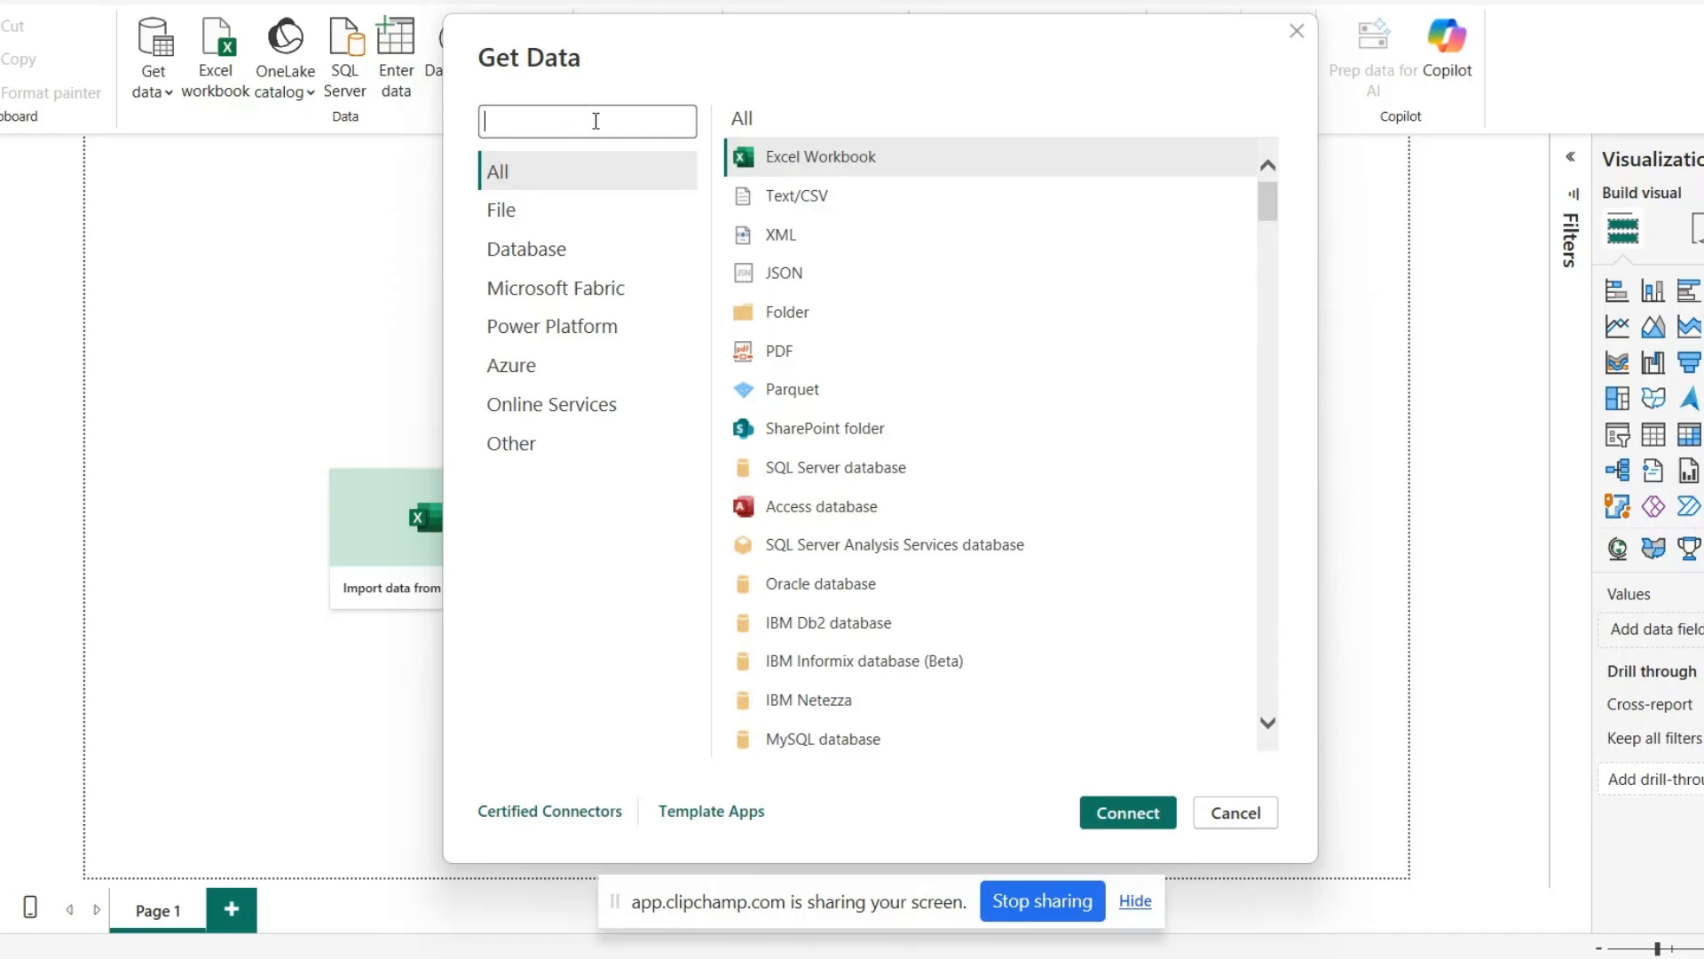
{"action": "type", "text": "goo"}
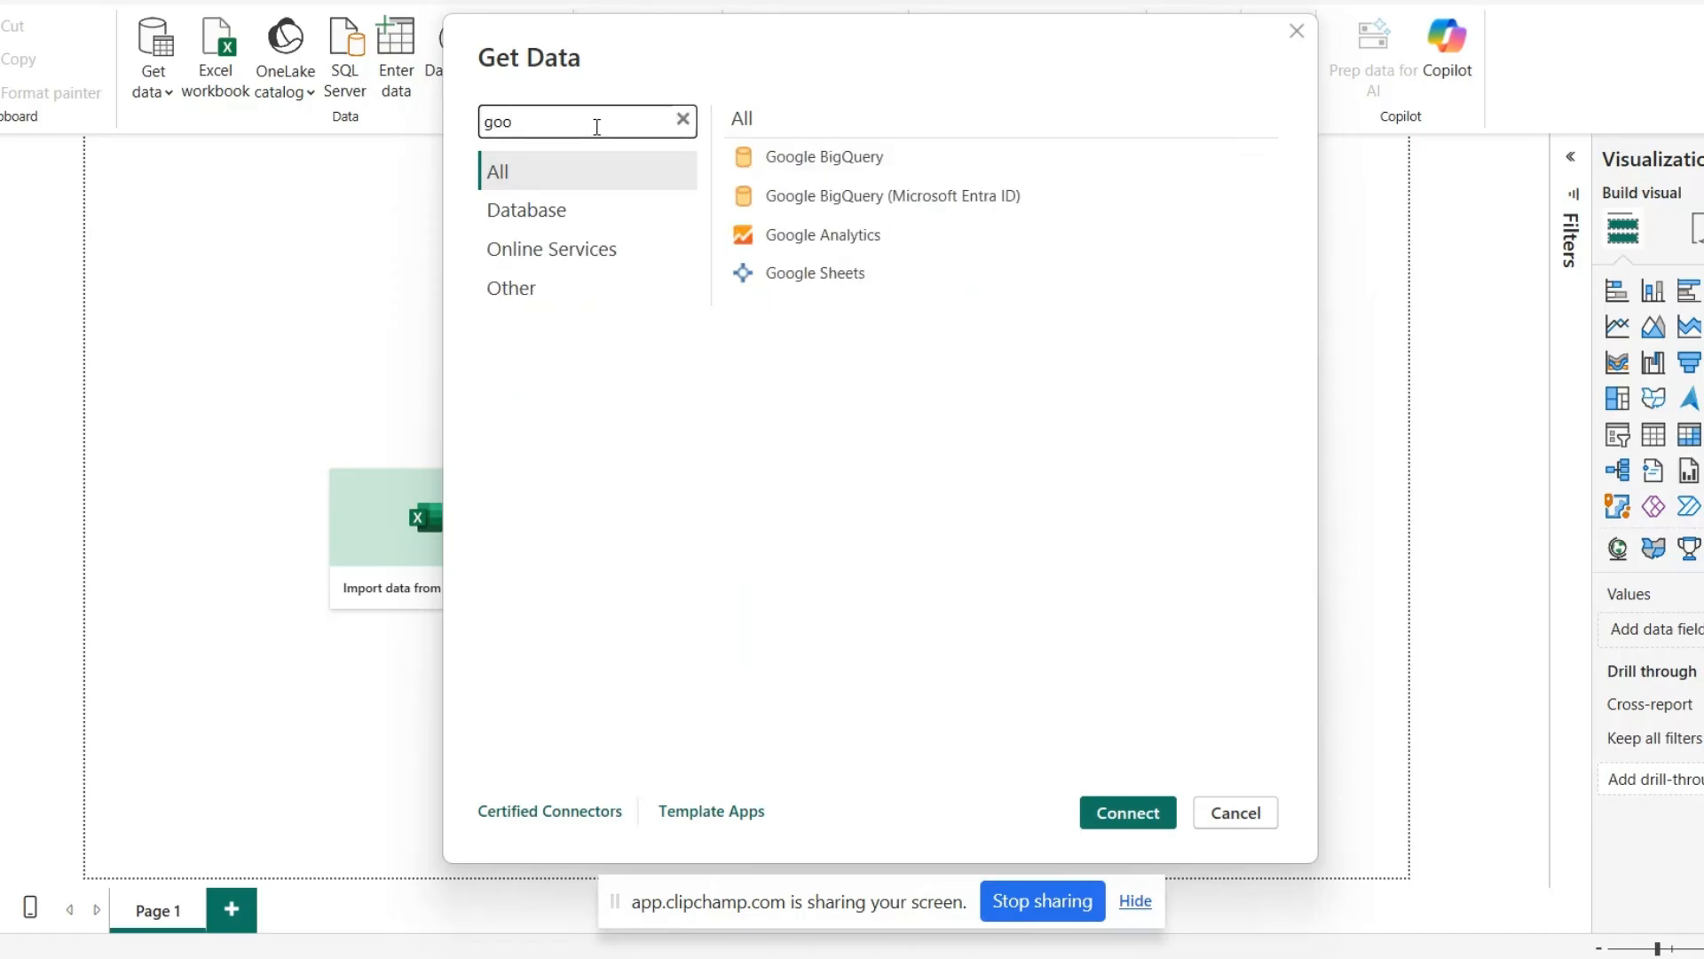
{"action": "type", "text": "gle"}
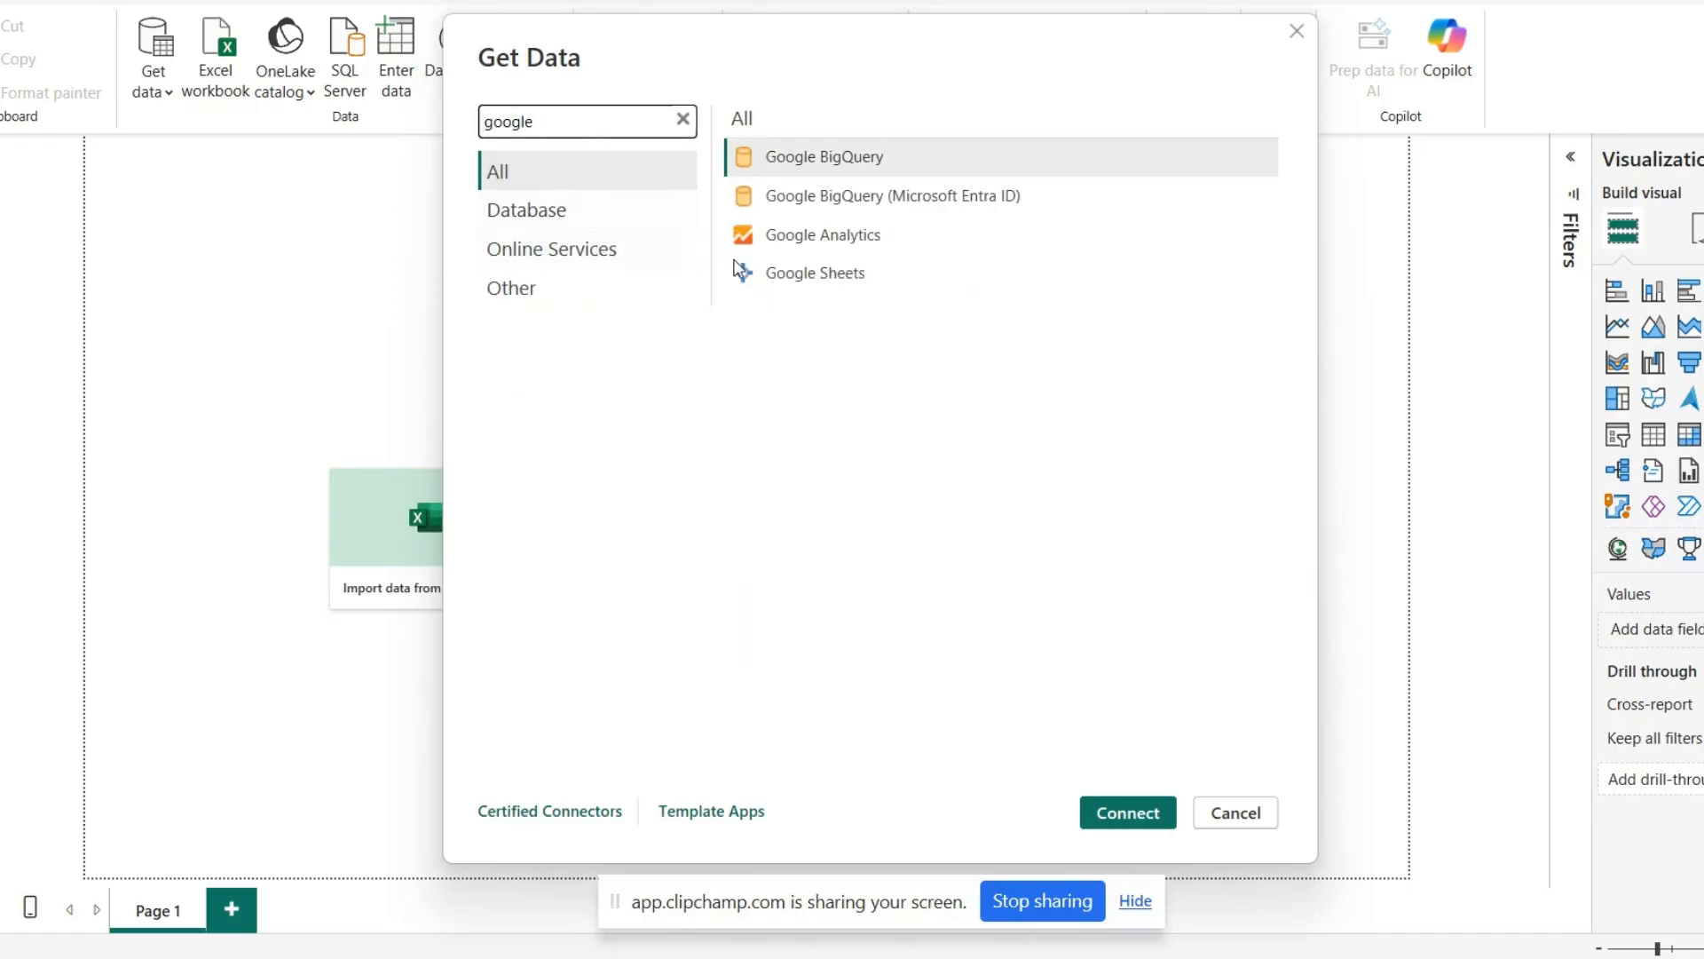
{"action": "left_click", "coordinate": [779, 277]}
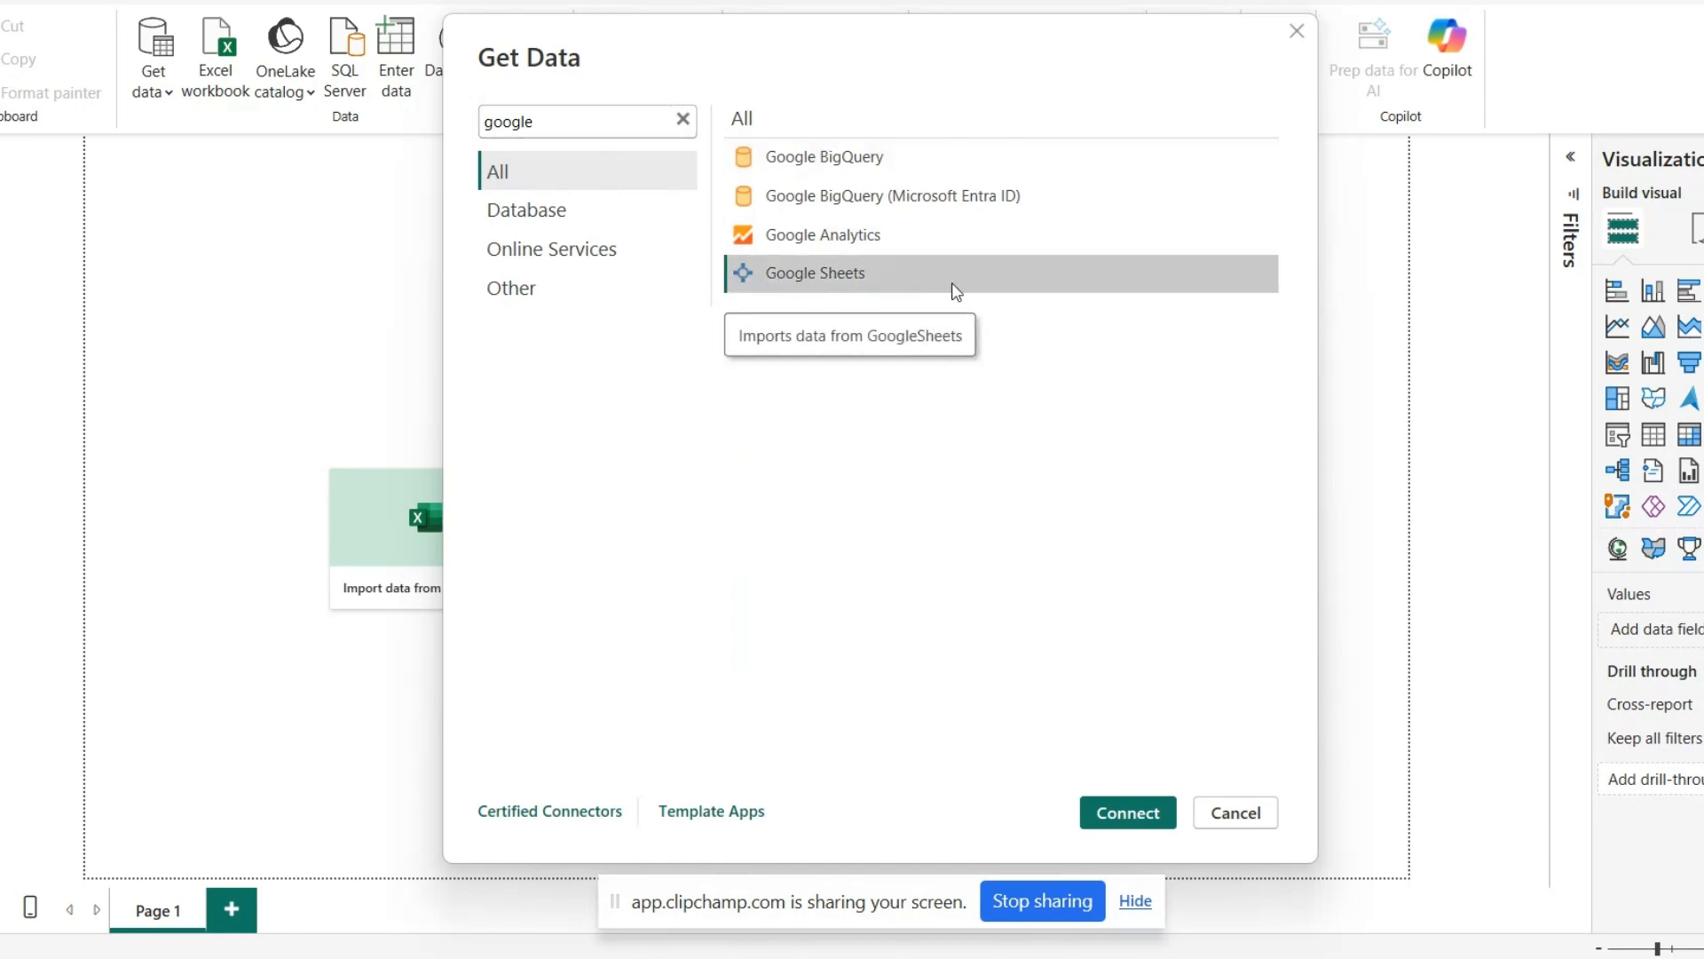
{"action": "left_click", "coordinate": [1115, 823]}
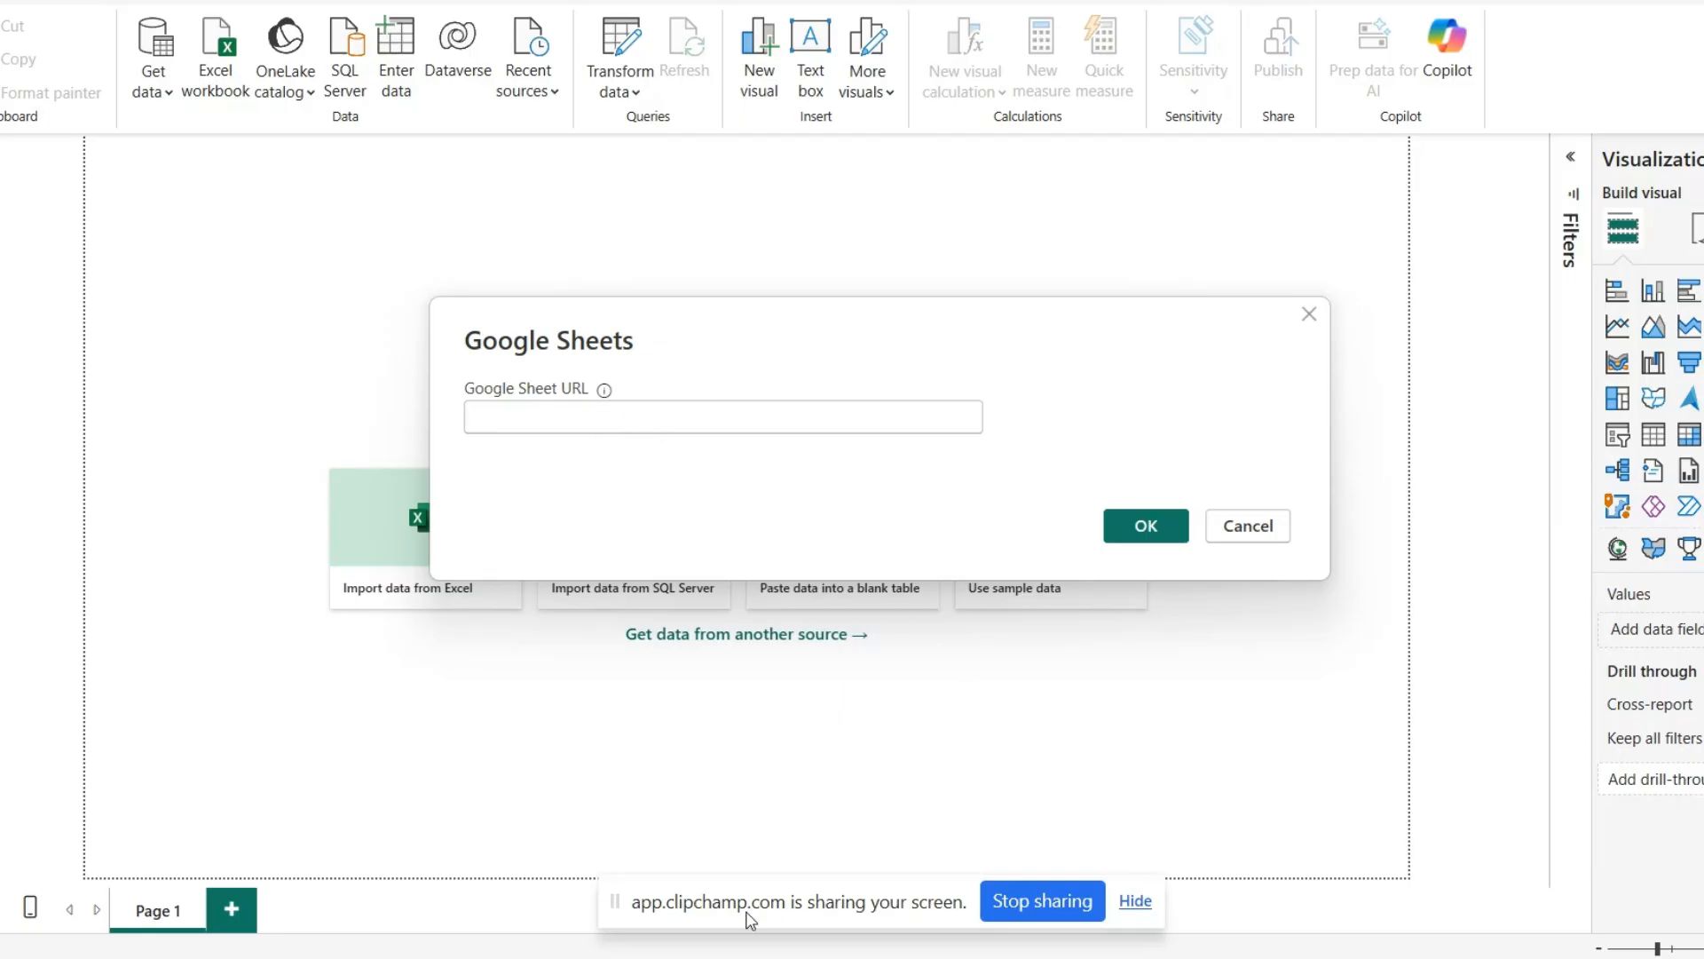
Copy the web address of the Uniform Order Form (Responses) sheet from the browser and submit it as the Google Sheet URL in Power BI Desktop
{"action": "left_click", "coordinate": [546, 853]}
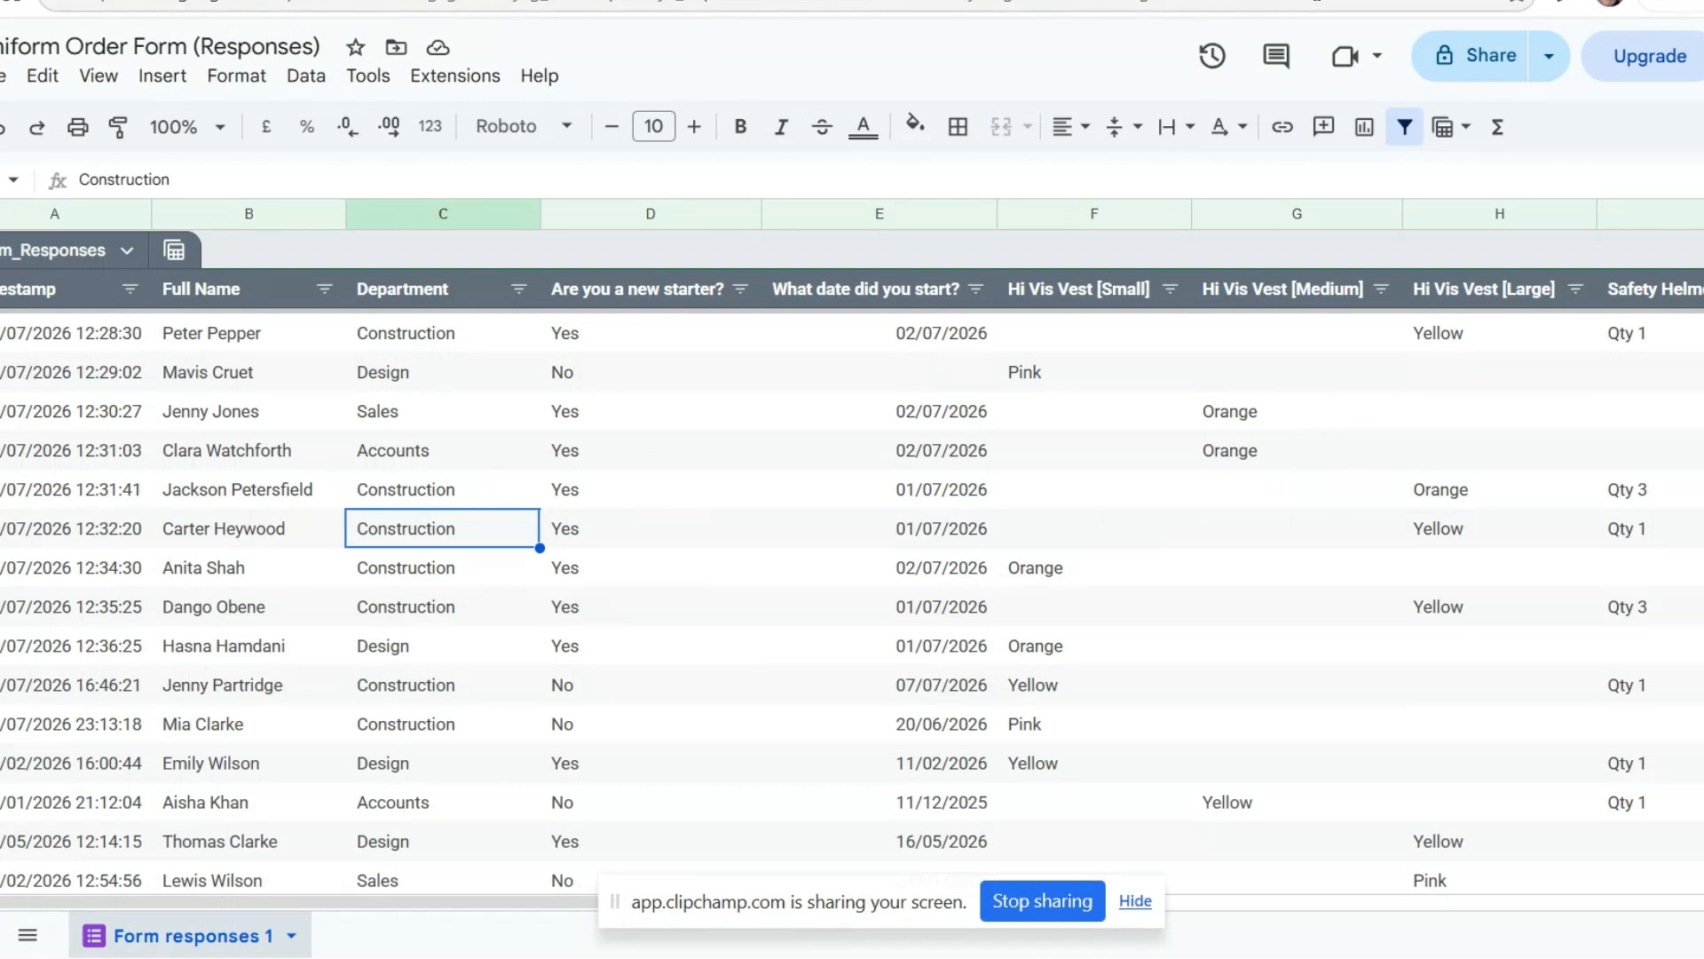
{"action": "left_click_drag", "start_coordinate": [1266, 2], "coordinate": [78, 2]}
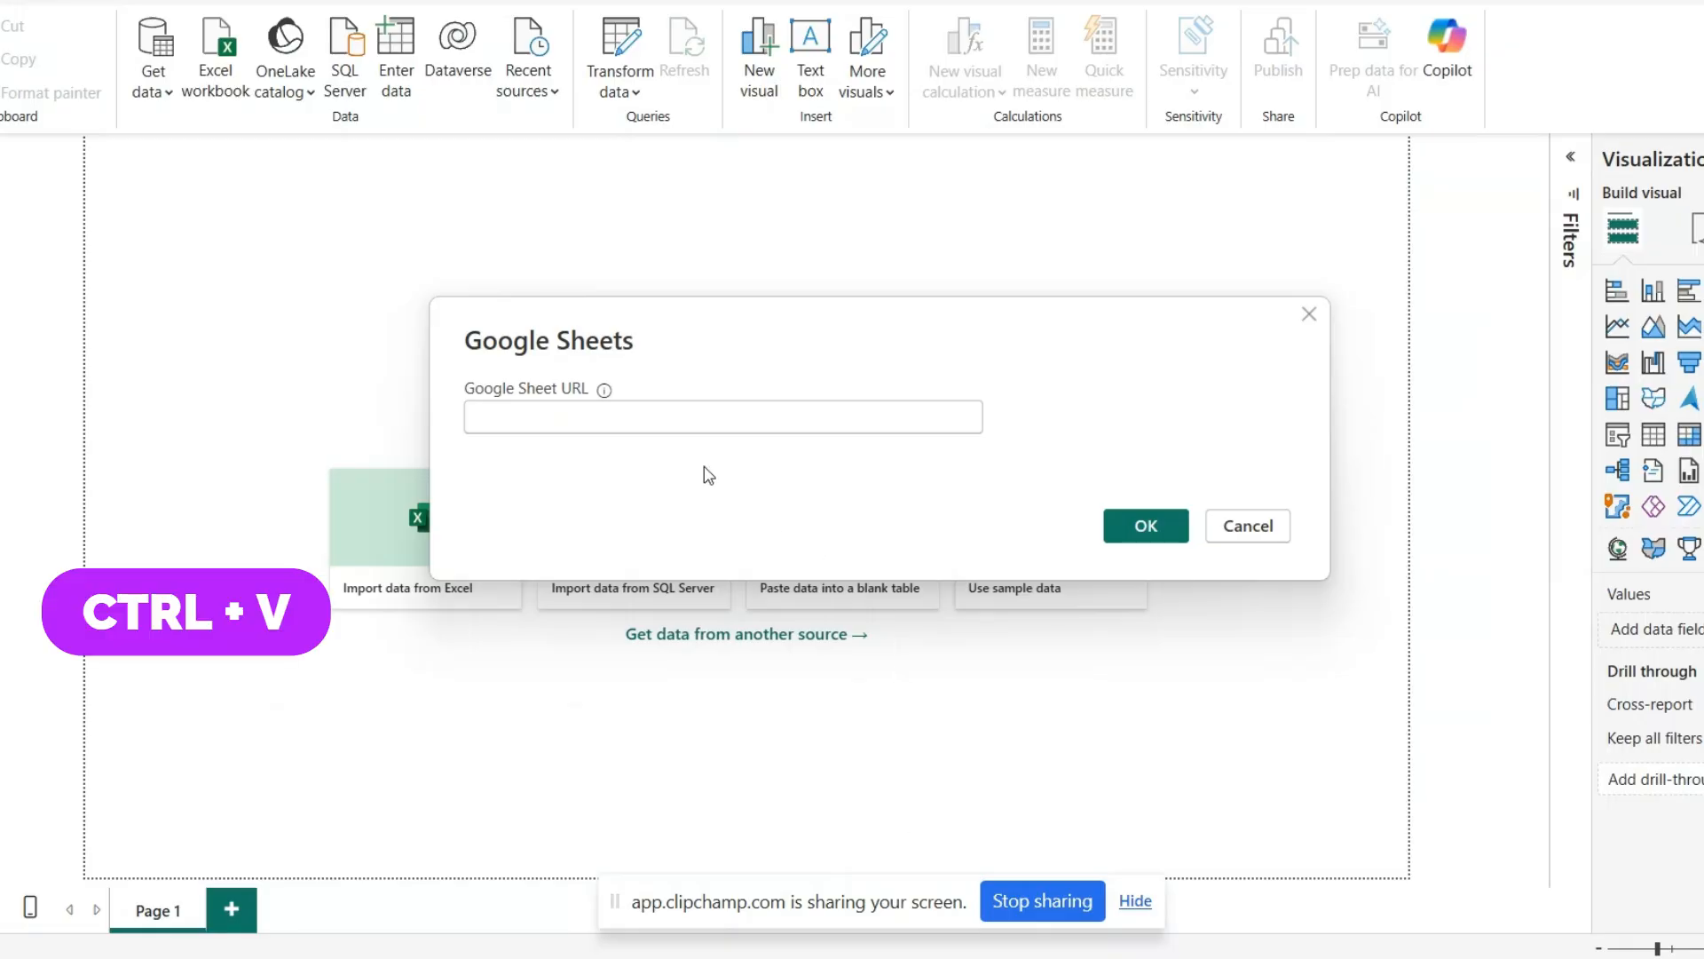
{"action": "left_click", "coordinate": [632, 424]}
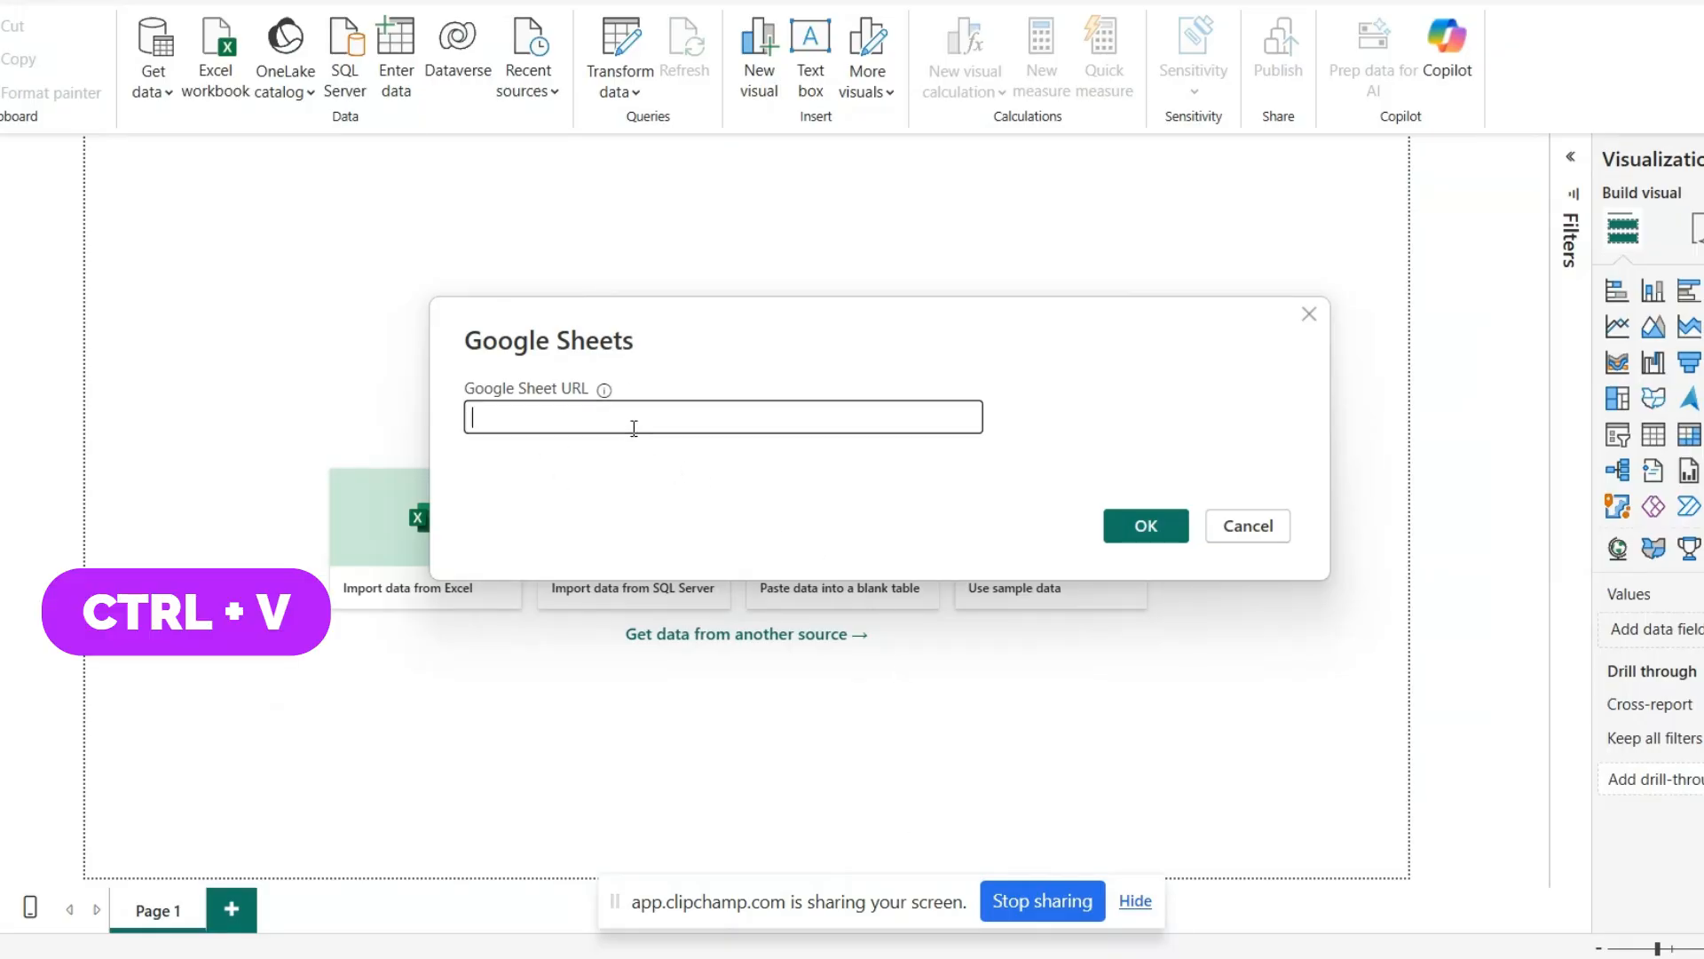
{"action": "key", "text": "ctrl+v"}
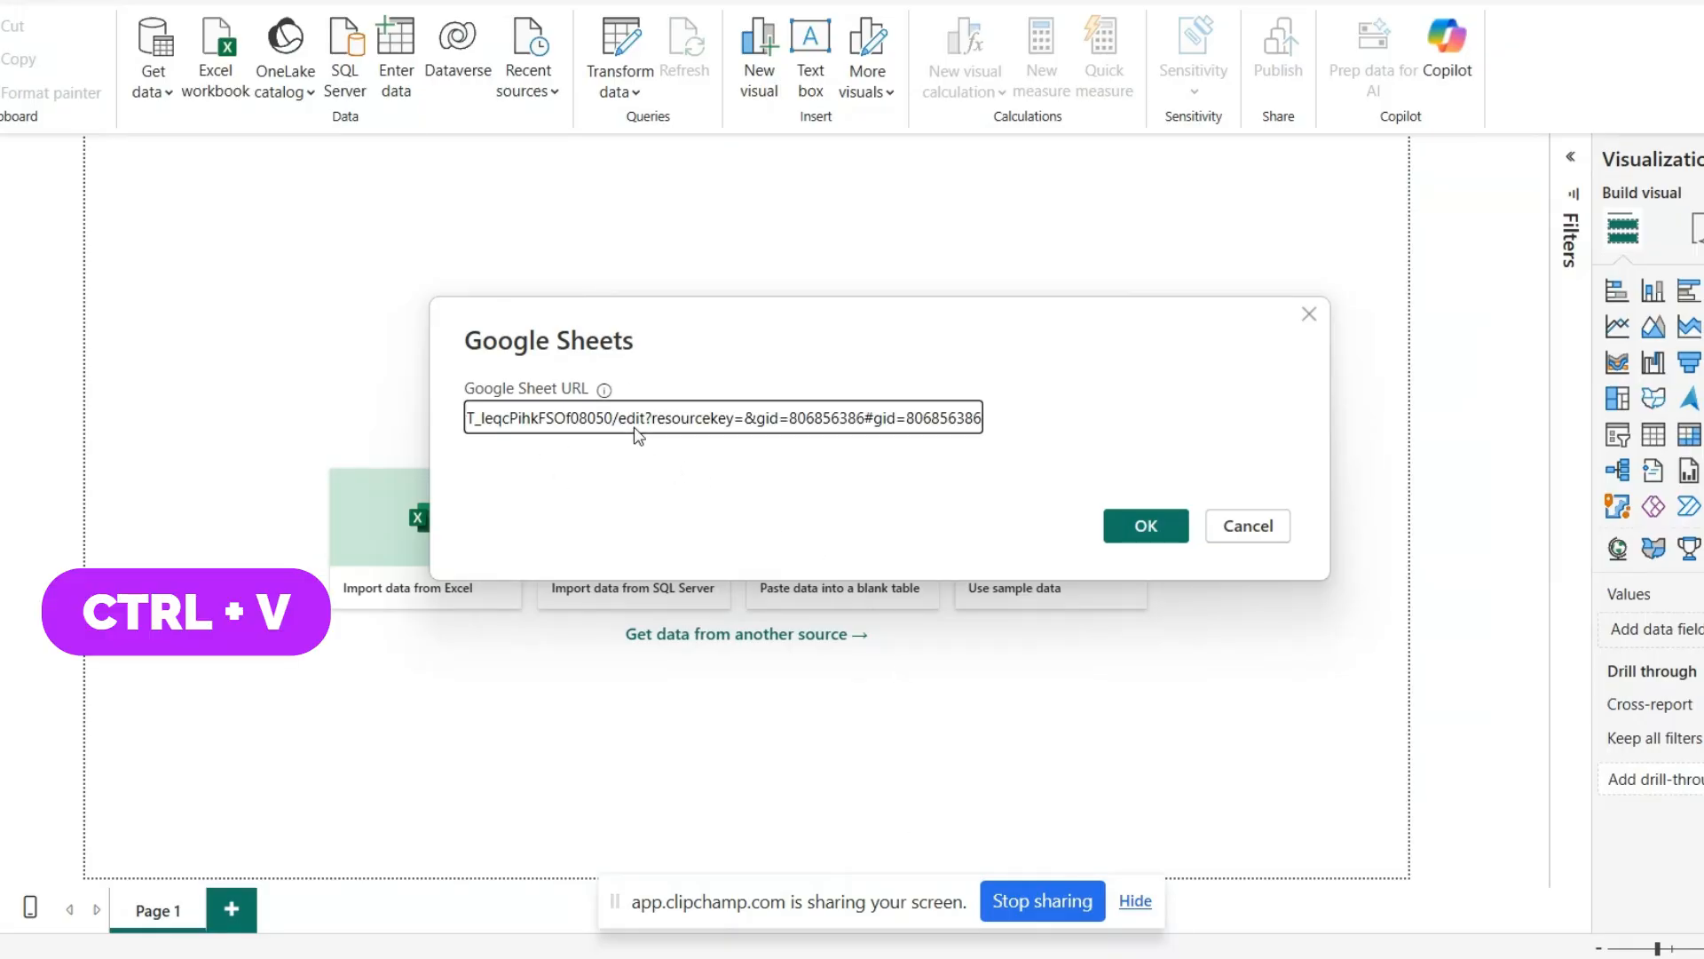
{"action": "left_click", "coordinate": [1141, 526]}
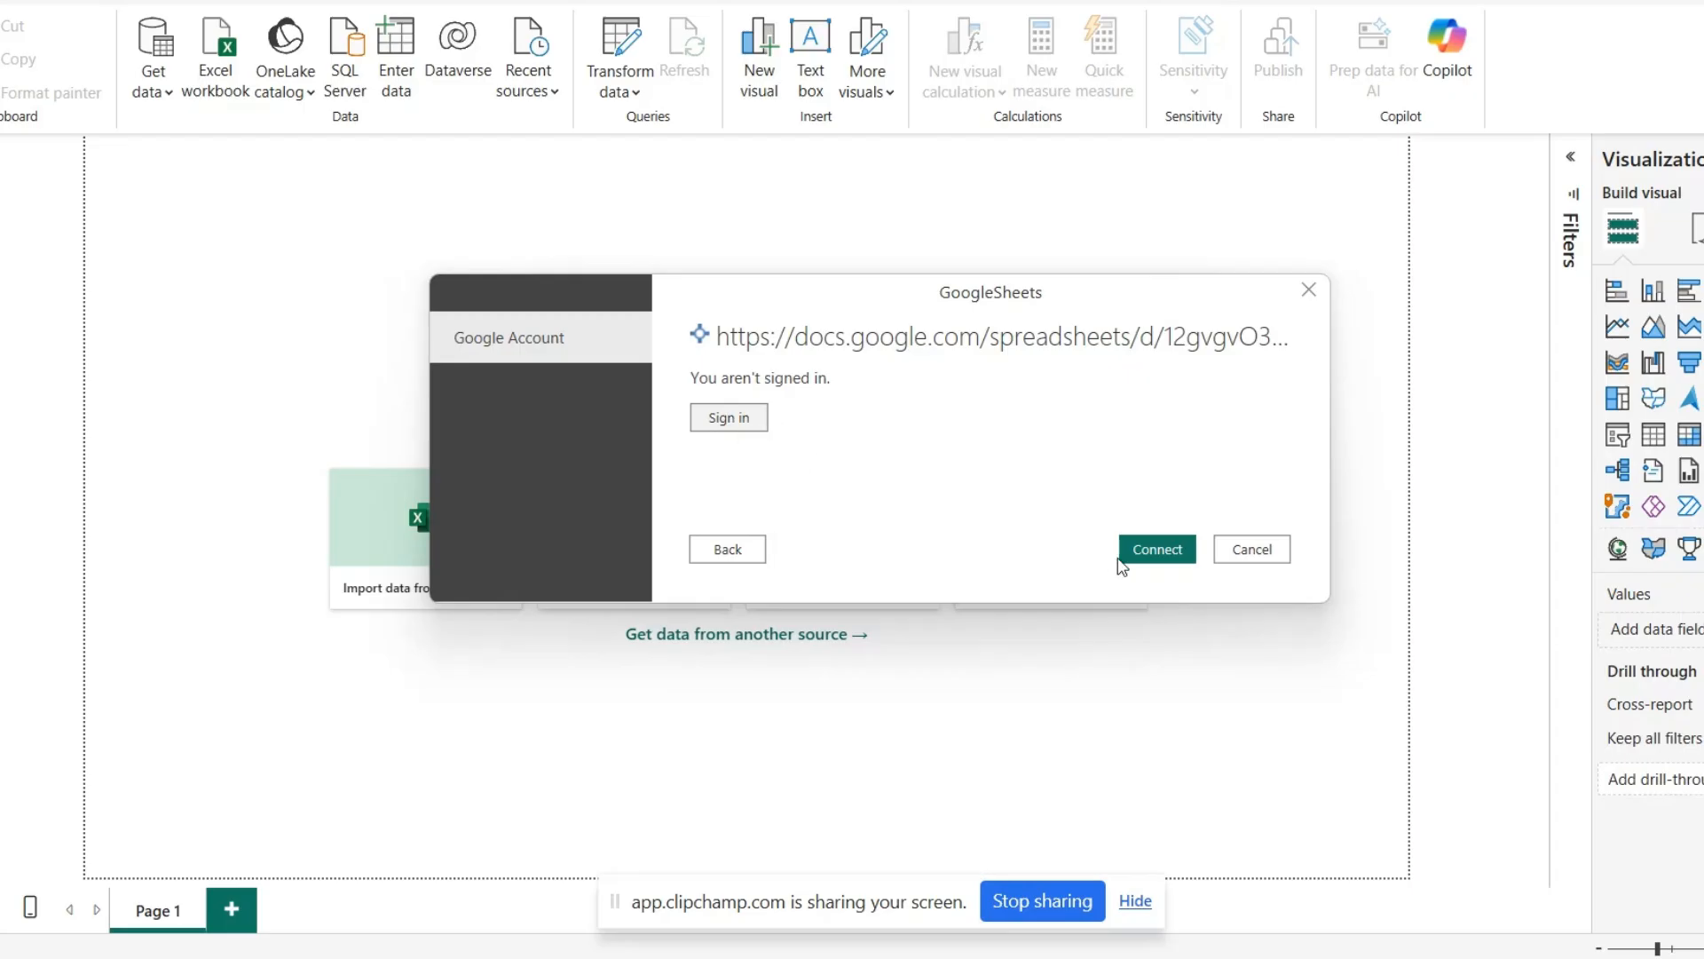
Sign in with the Google account in the browser, return to Power BI Desktop and connect to the spreadsheet
{"action": "left_click", "coordinate": [1185, 552]}
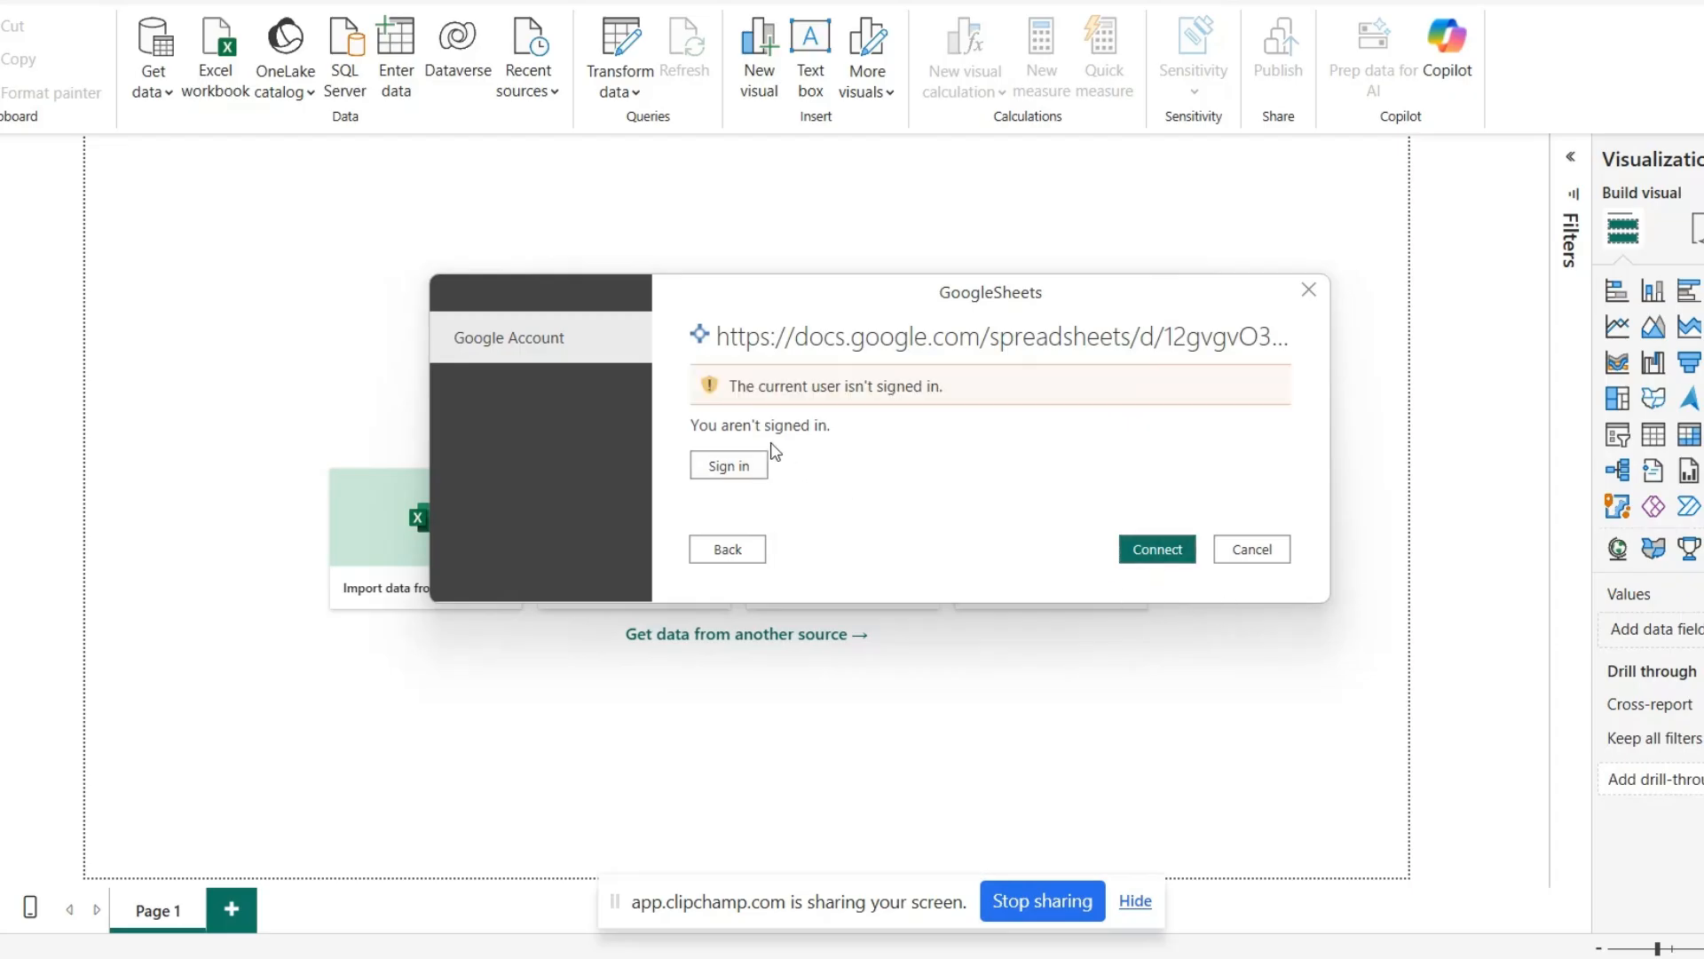
{"action": "left_click", "coordinate": [716, 463]}
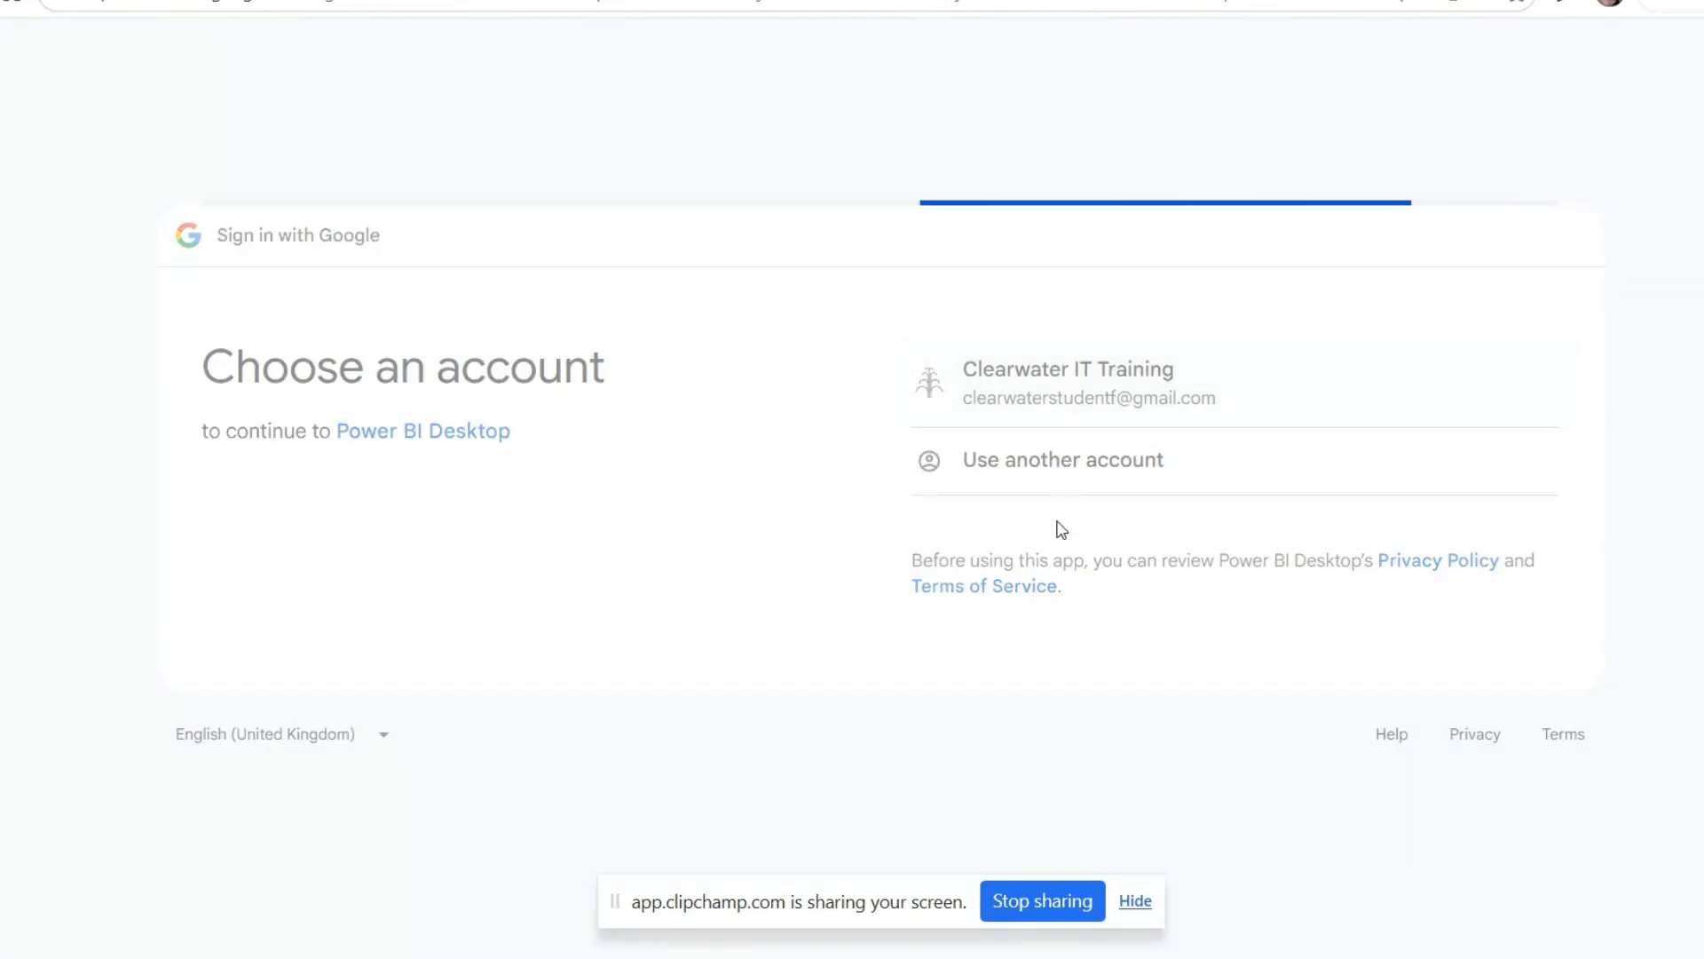
{"action": "left_click", "coordinate": [1392, 699]}
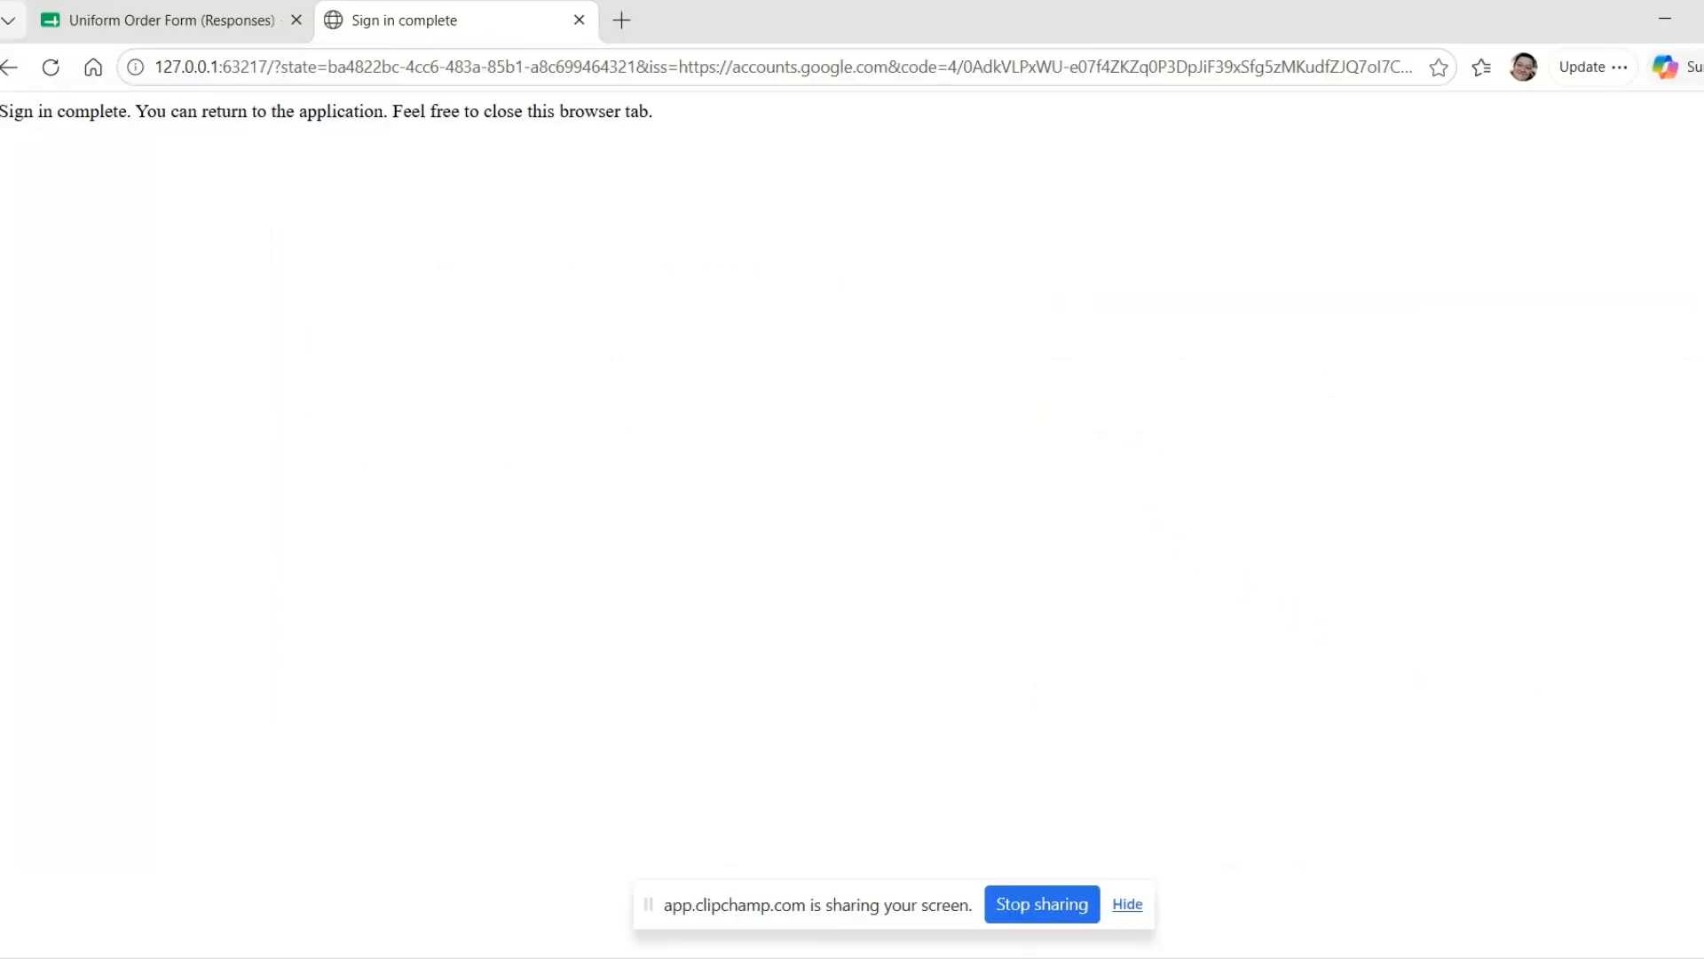
{"action": "left_click", "coordinate": [1000, 955]}
{"action": "left_click", "coordinate": [1143, 582]}
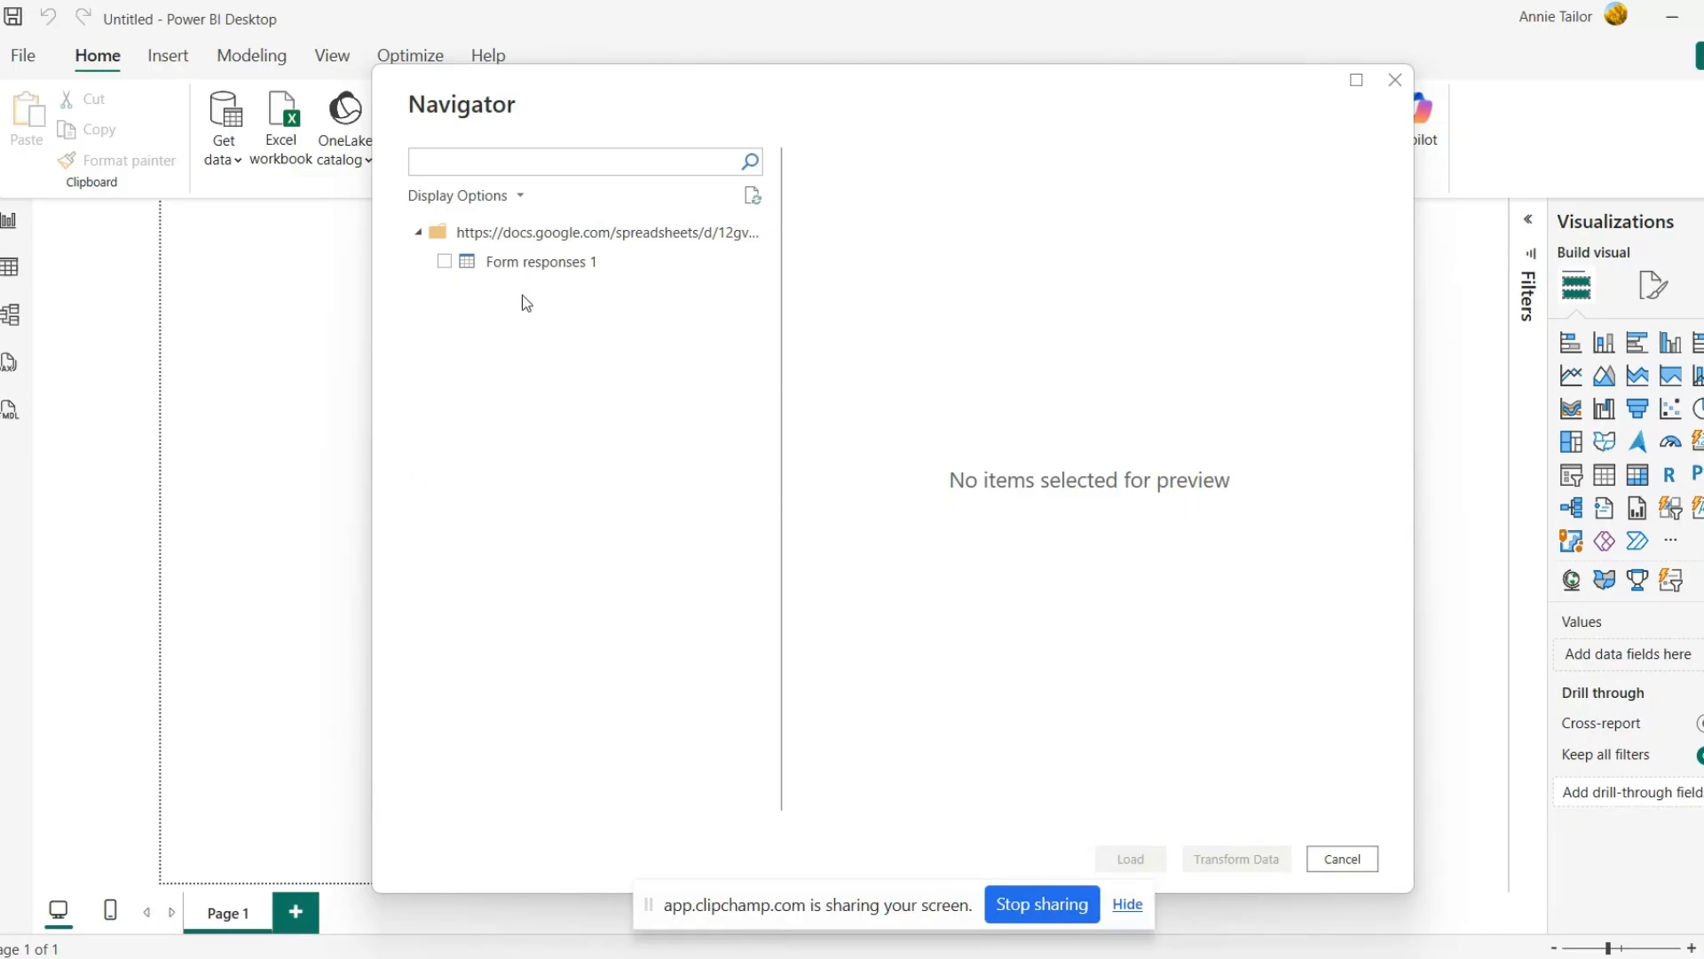
Bring the Form responses 1 table into Power Query for transforming and promote its first row to column headers
{"action": "left_click", "coordinate": [444, 261]}
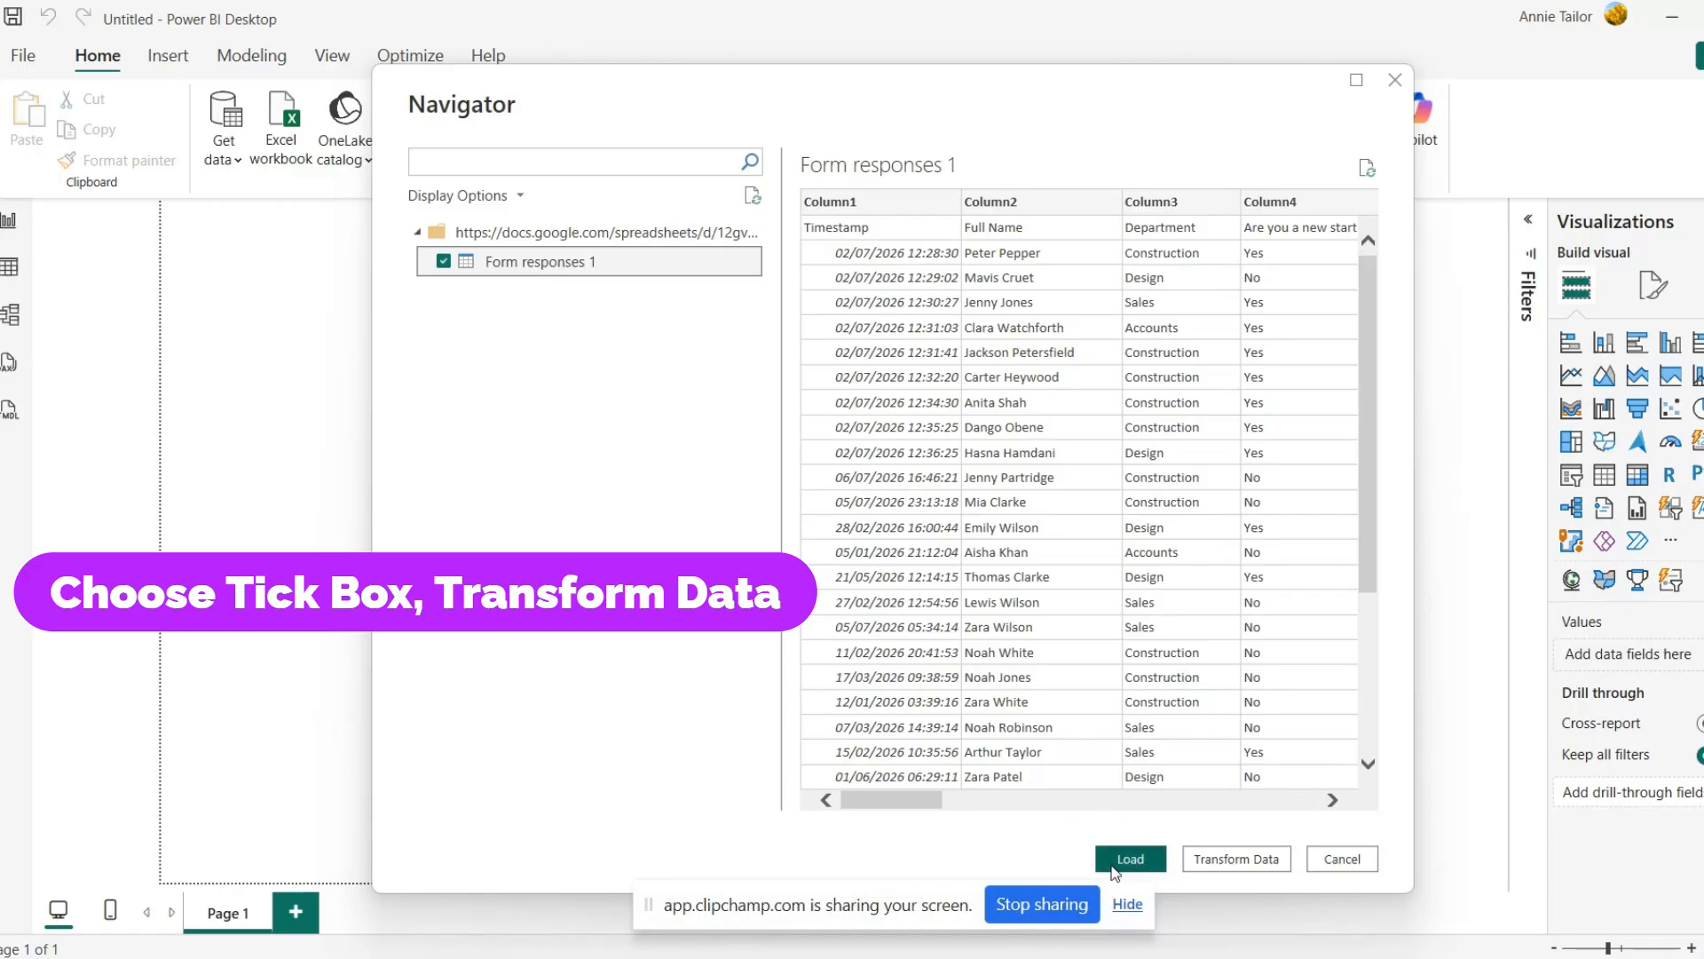
{"action": "left_click", "coordinate": [1218, 859]}
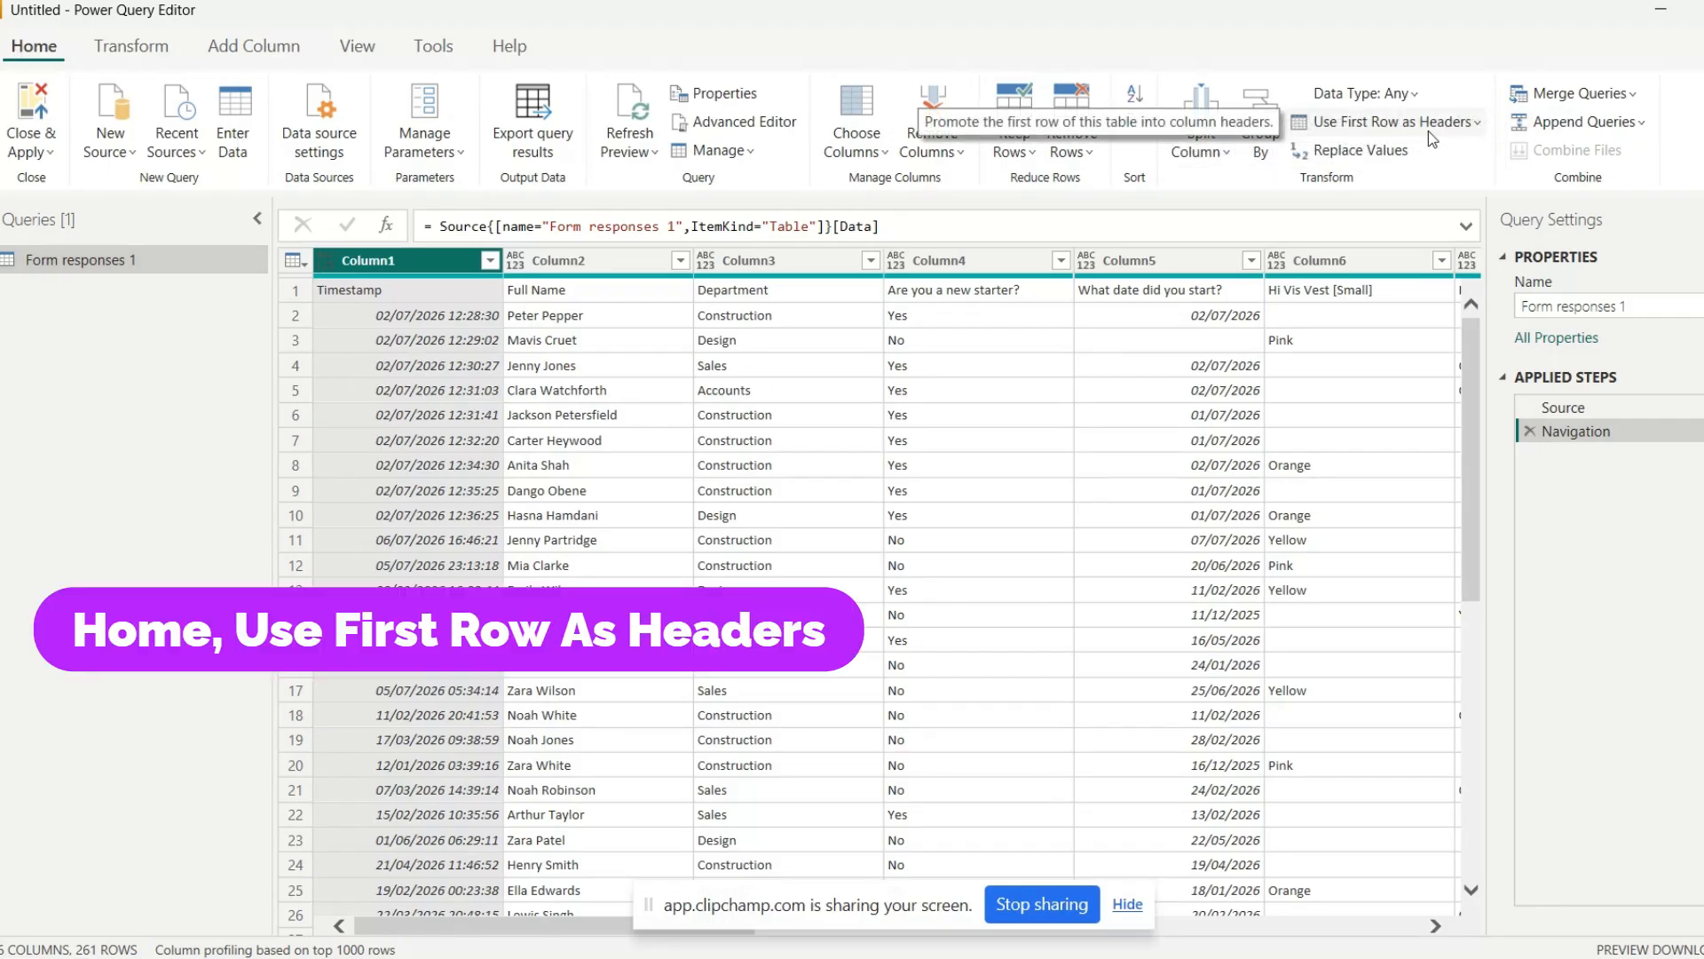
{"action": "left_click", "coordinate": [1473, 123]}
{"action": "left_click", "coordinate": [1430, 156]}
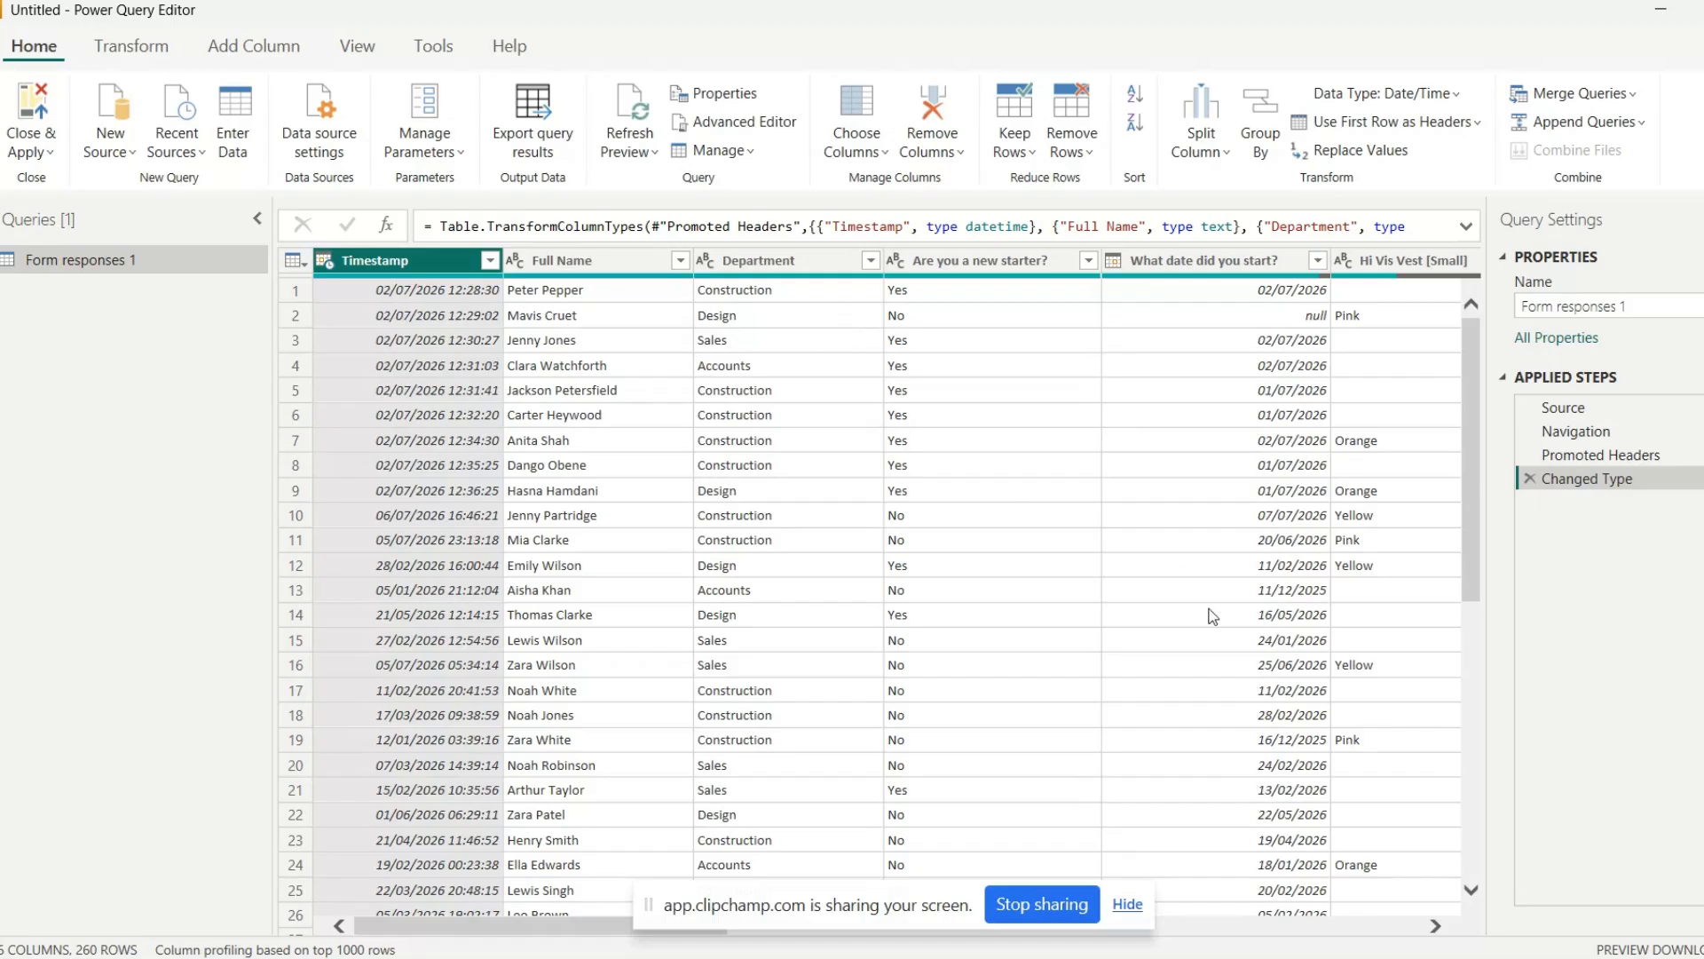
Examine all columns of the Form responses 1 query, from Timestamp through the vest, helmet and boot columns to Location
{"action": "left_click", "coordinate": [1435, 927]}
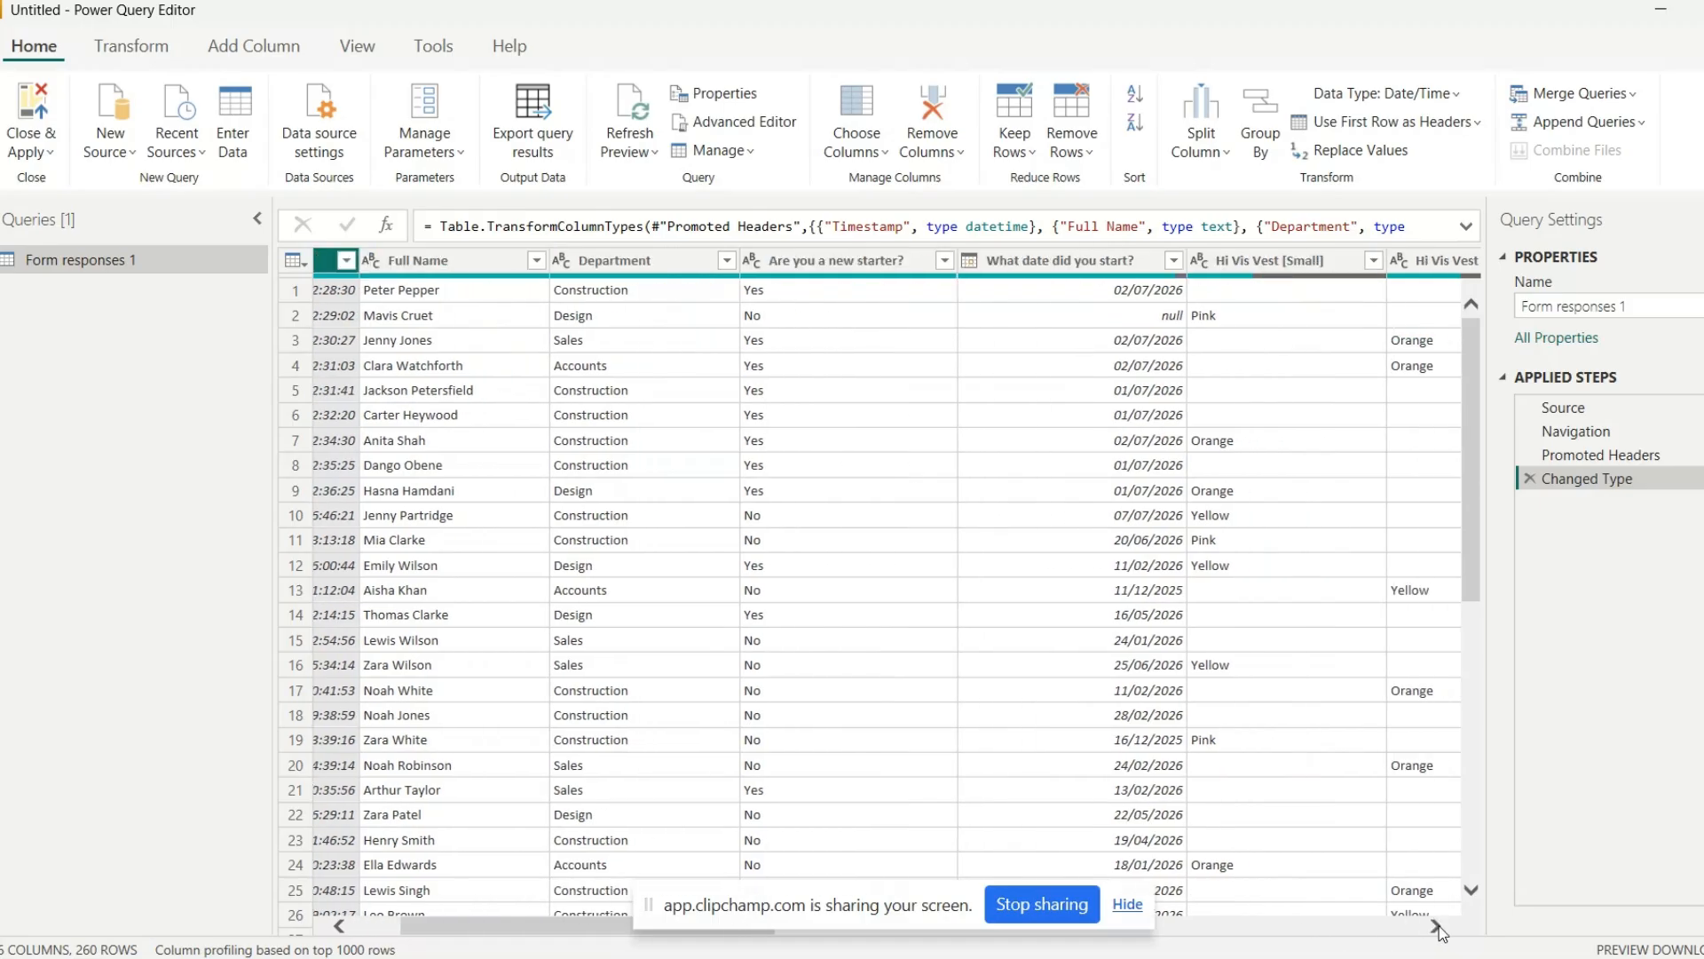
{"action": "left_click", "coordinate": [1436, 926]}
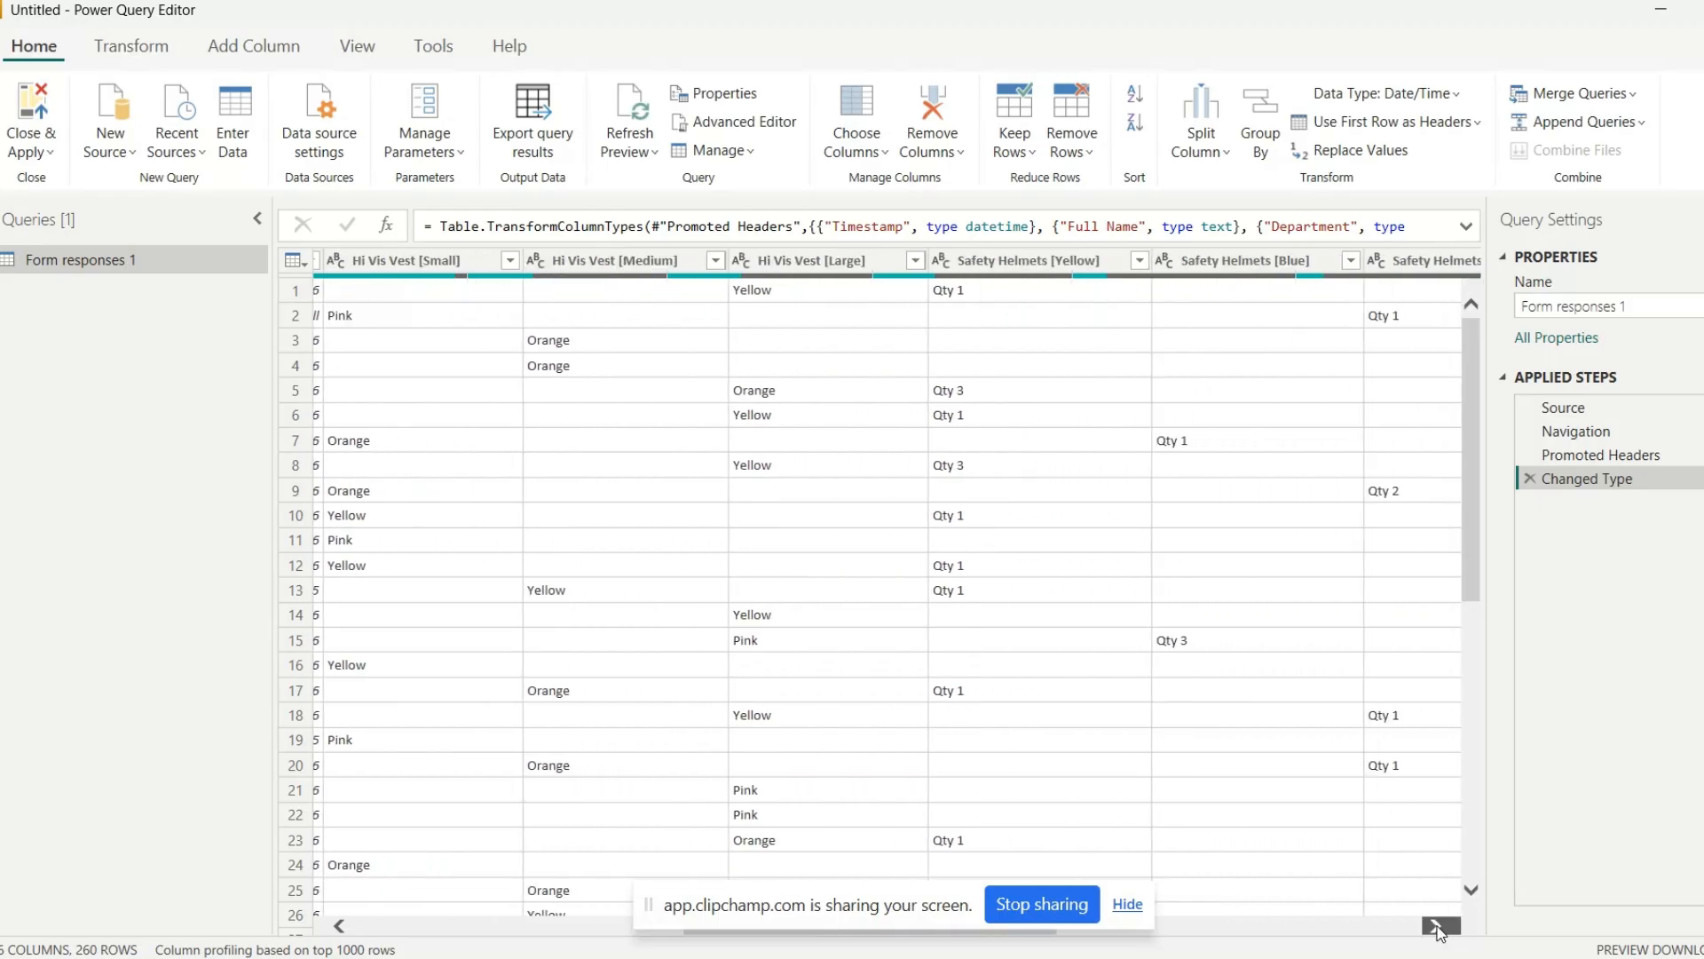
{"action": "left_click", "coordinate": [1436, 927]}
{"action": "left_click", "coordinate": [1436, 927]}
{"action": "left_click", "coordinate": [1436, 927]}
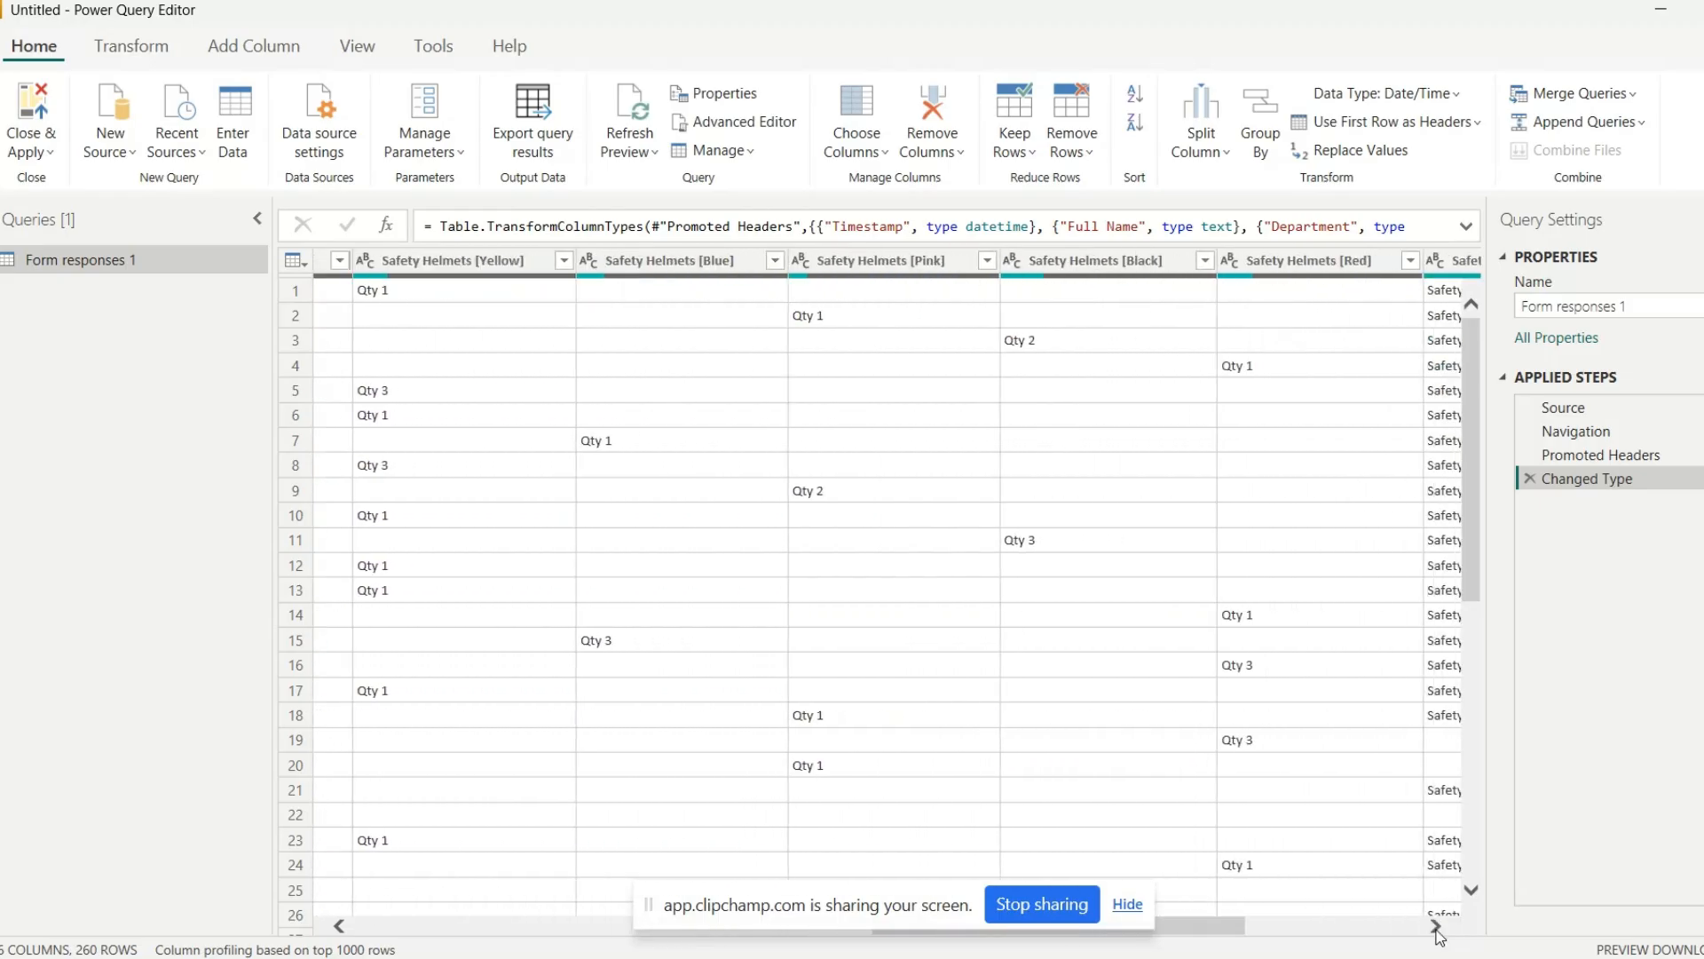
{"action": "left_click", "coordinate": [1436, 927]}
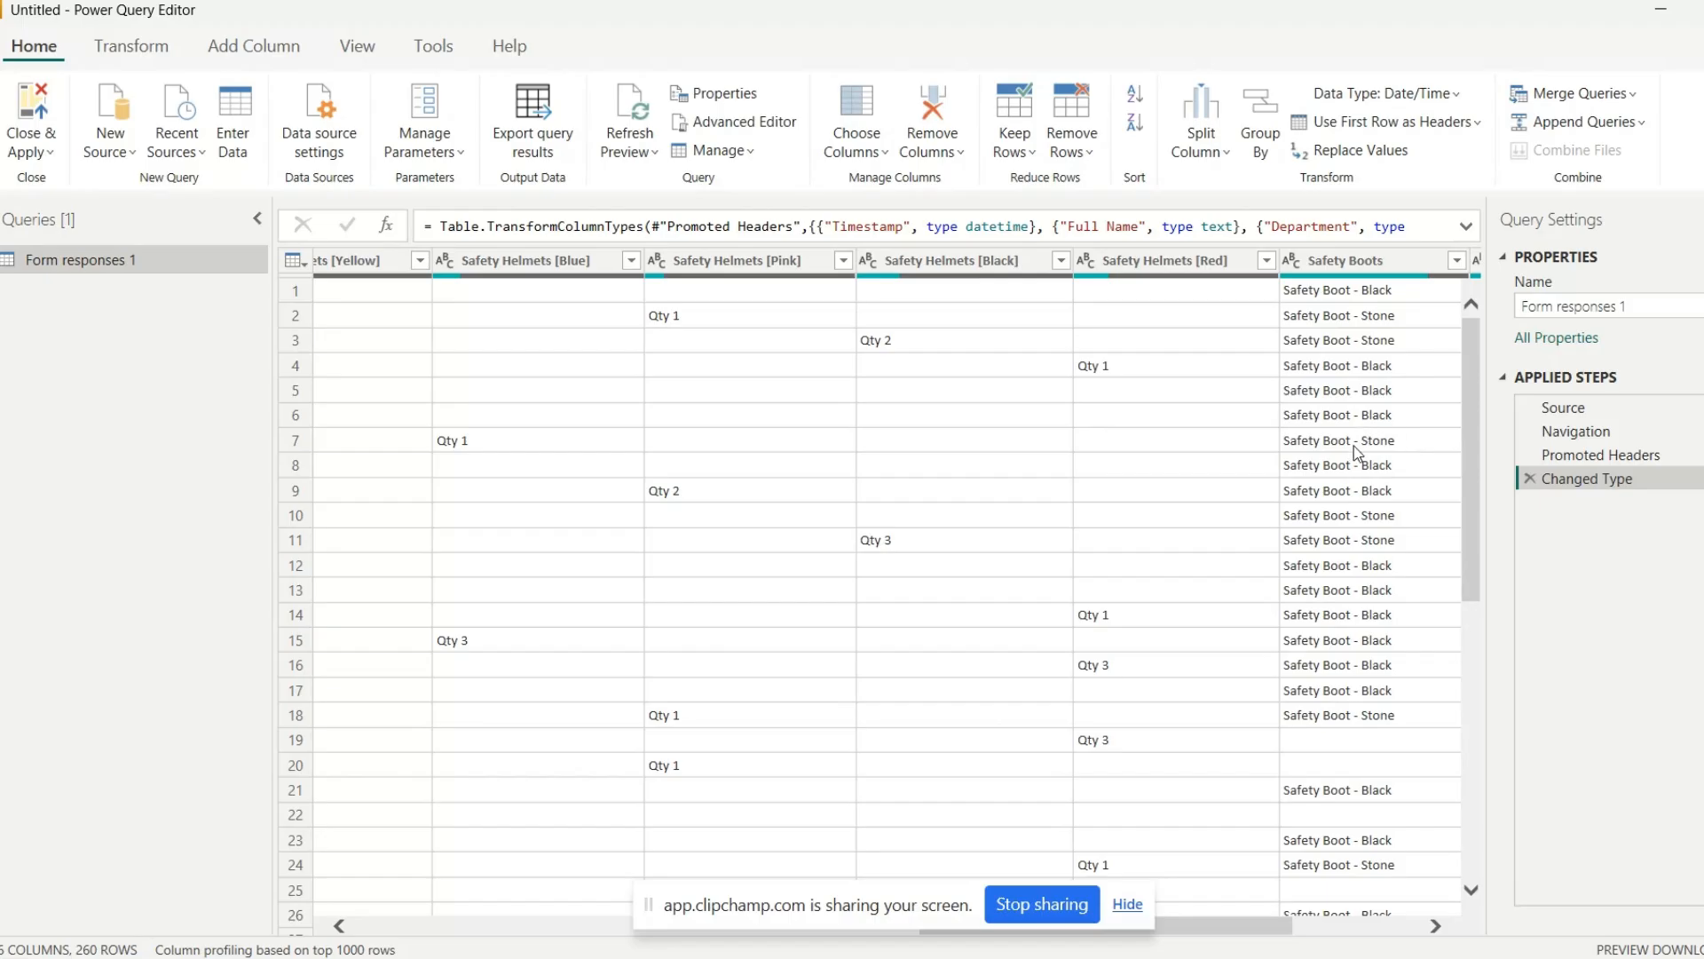
{"action": "left_click", "coordinate": [1437, 926]}
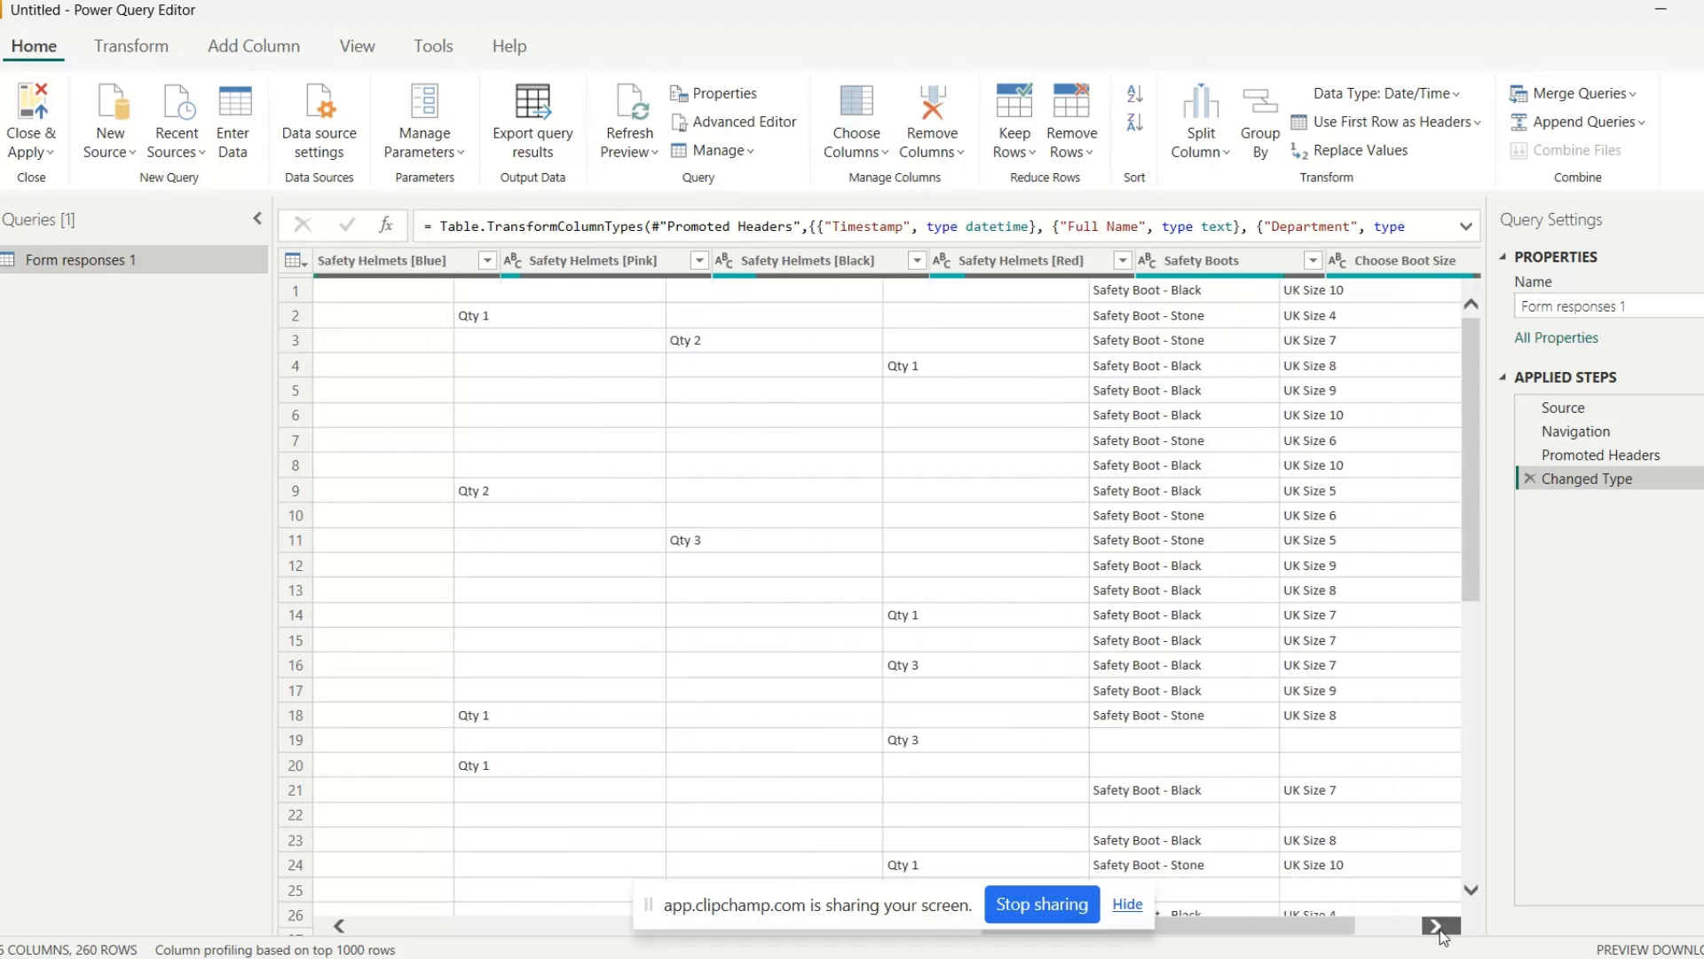
{"action": "left_click", "coordinate": [1436, 926]}
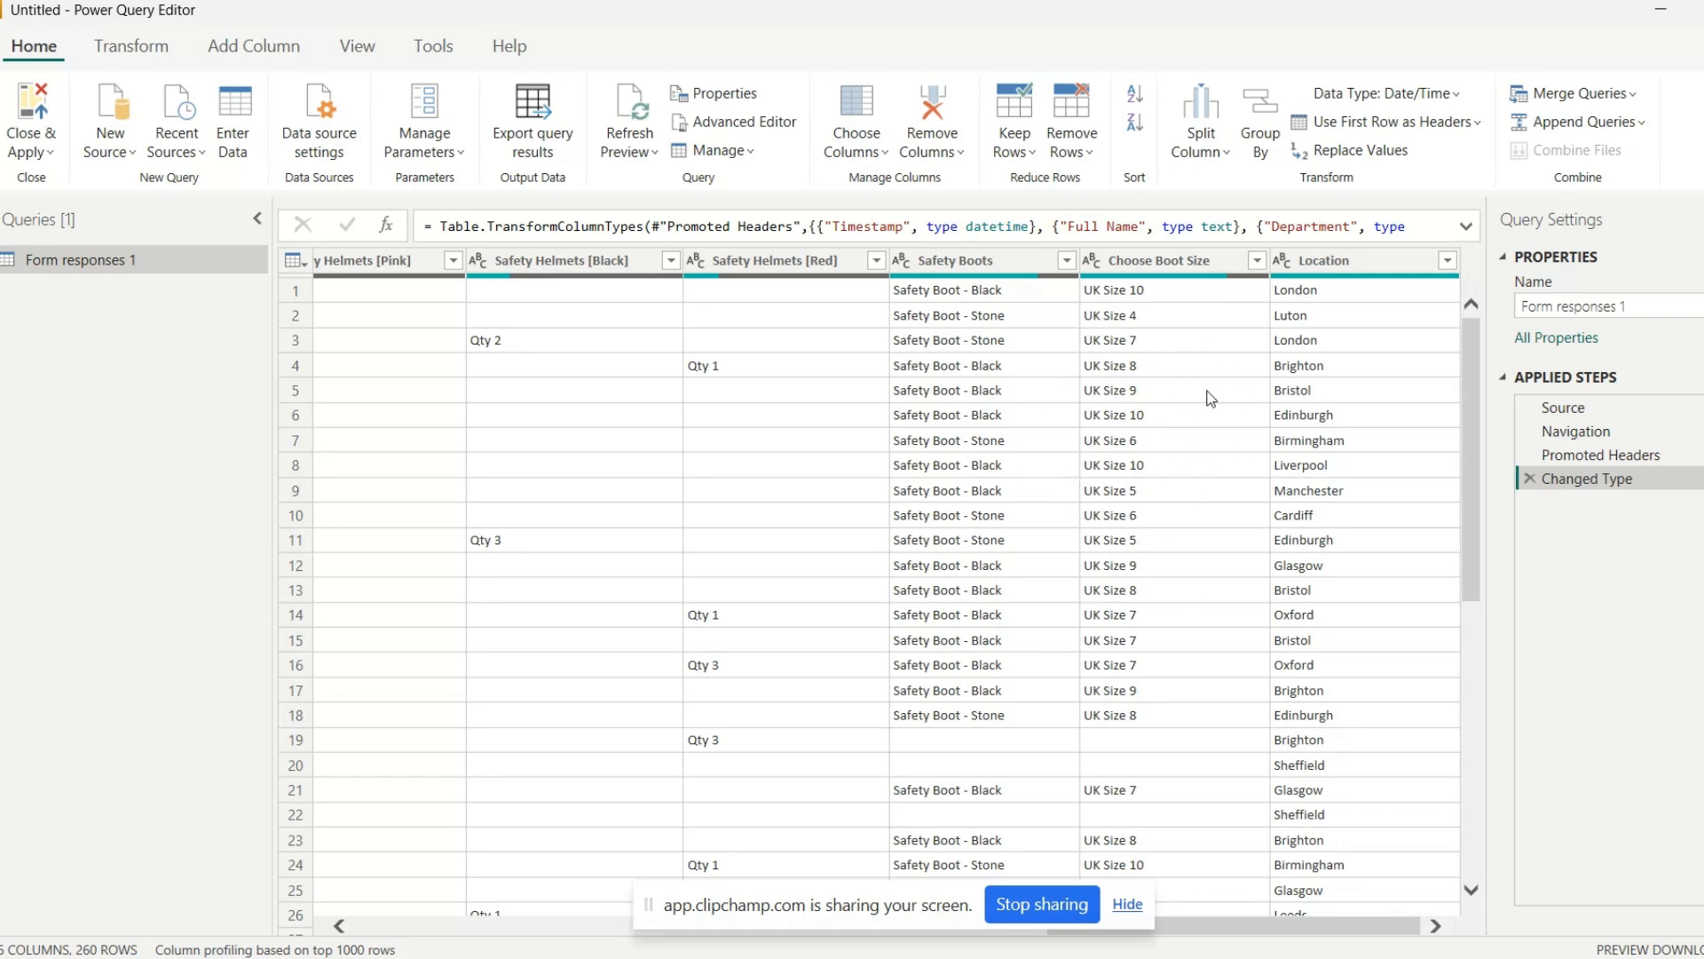
{"action": "left_click_drag", "start_coordinate": [1299, 932], "coordinate": [595, 934]}
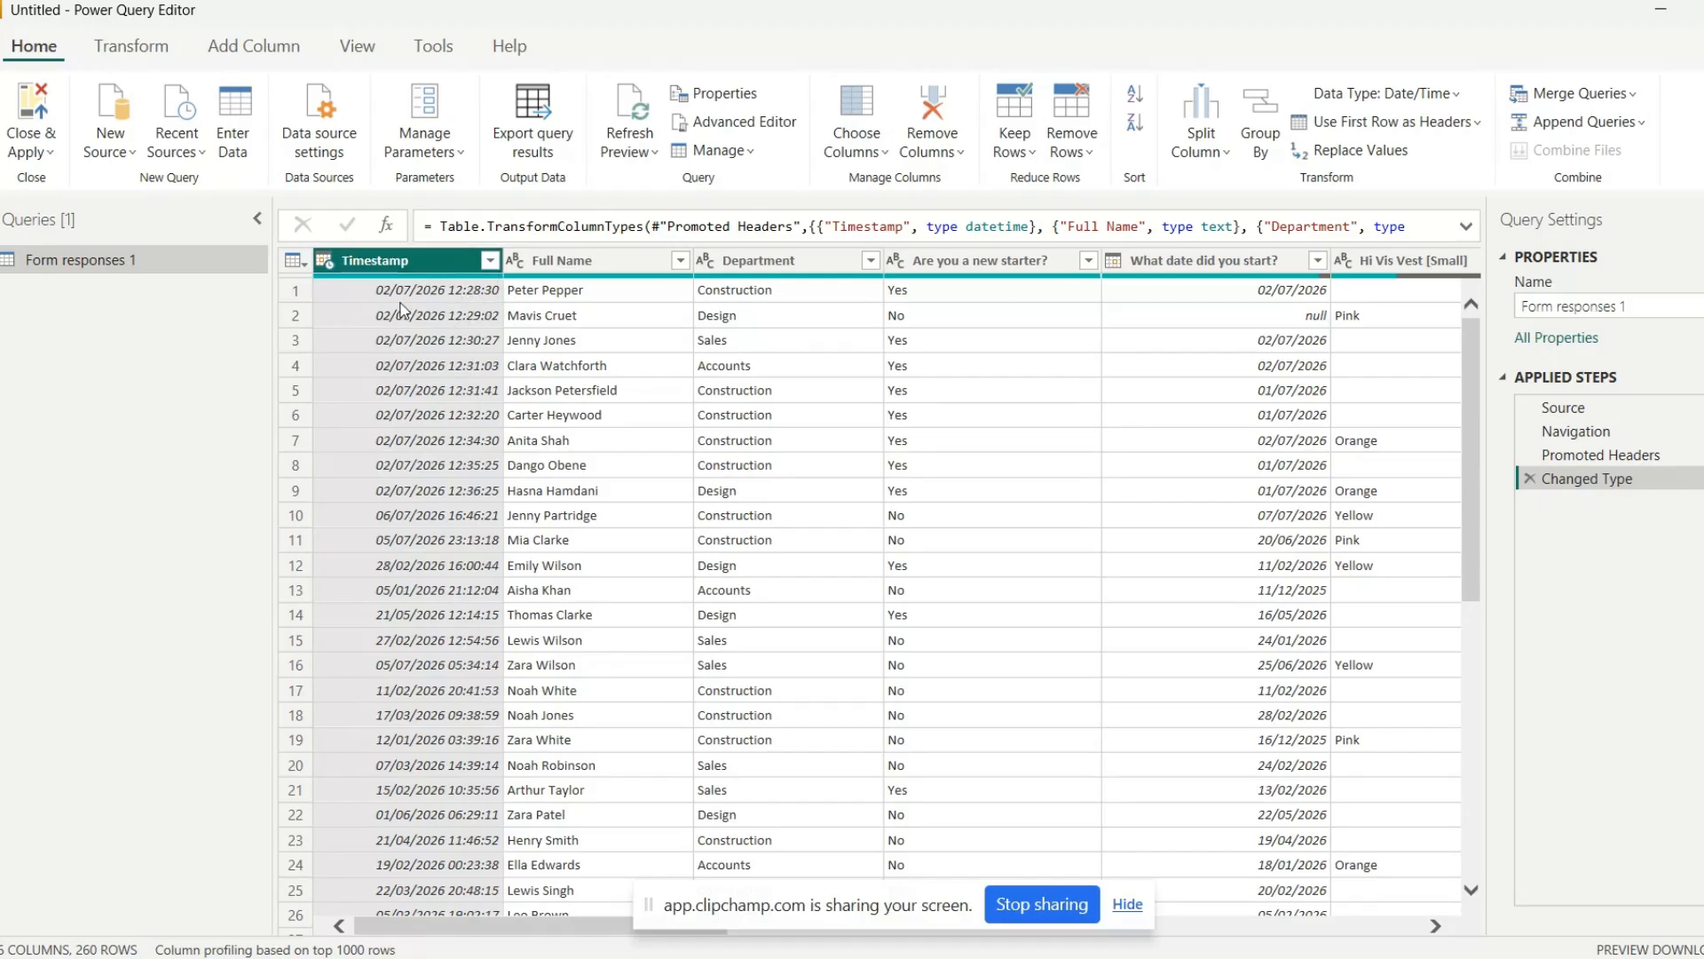
Change the Timestamp column's data type to Date, adding the conversion as a new step
{"action": "left_click", "coordinate": [134, 46]}
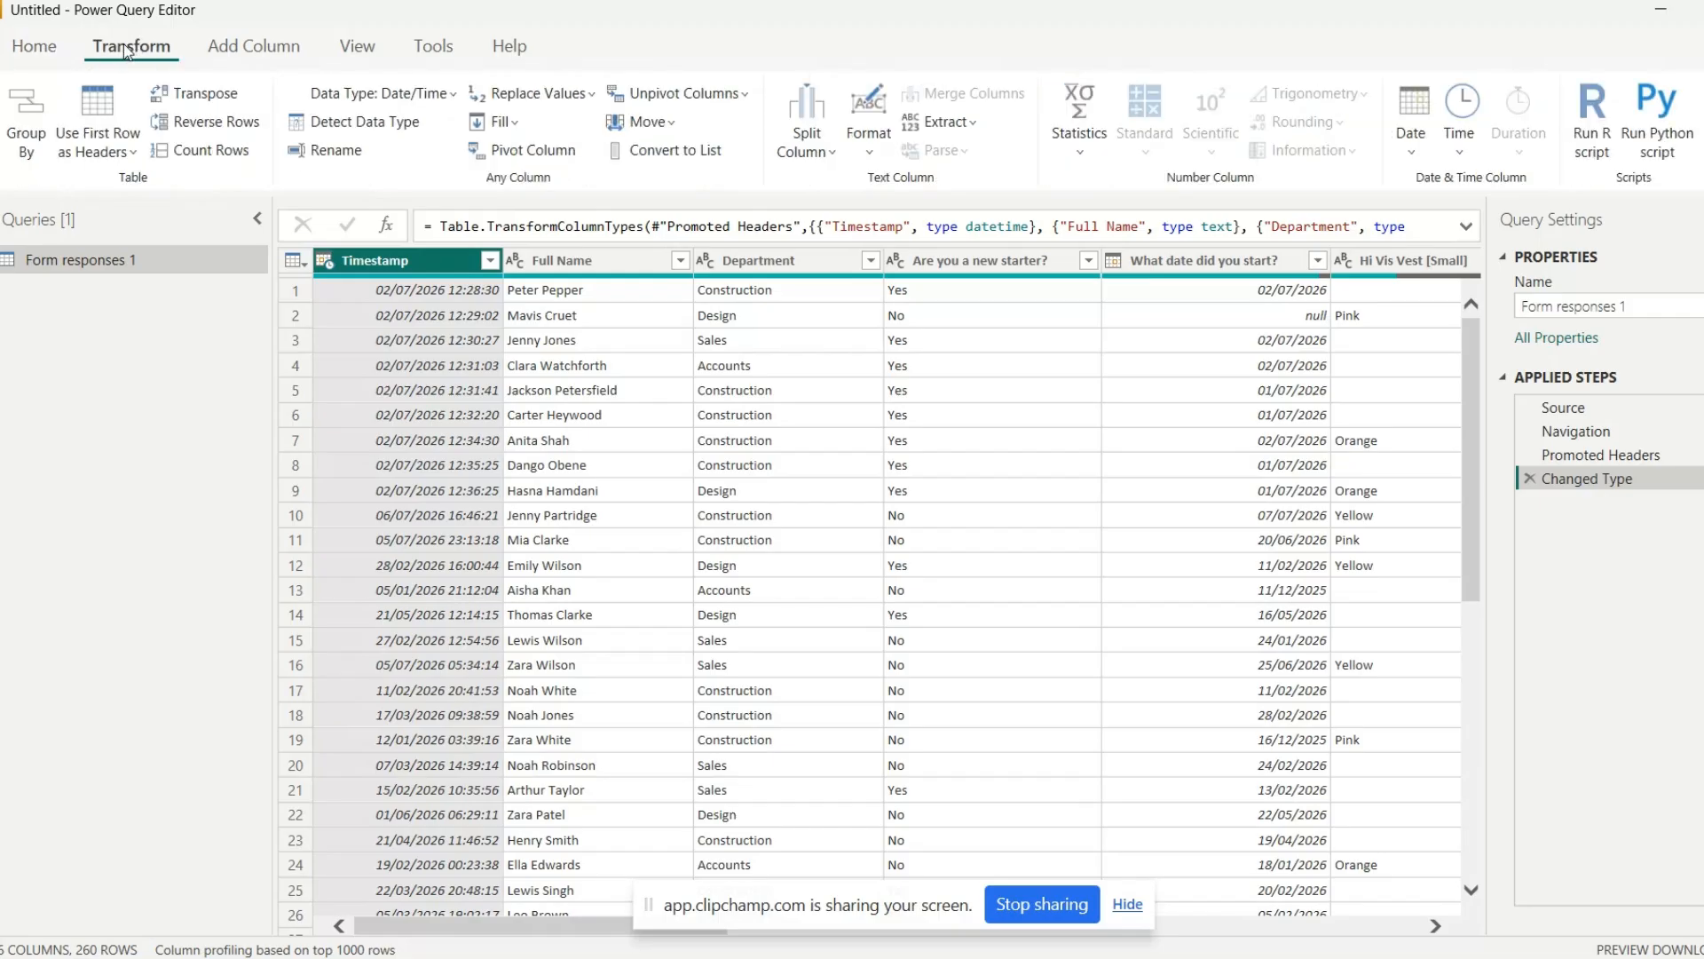
{"action": "left_click", "coordinate": [440, 95]}
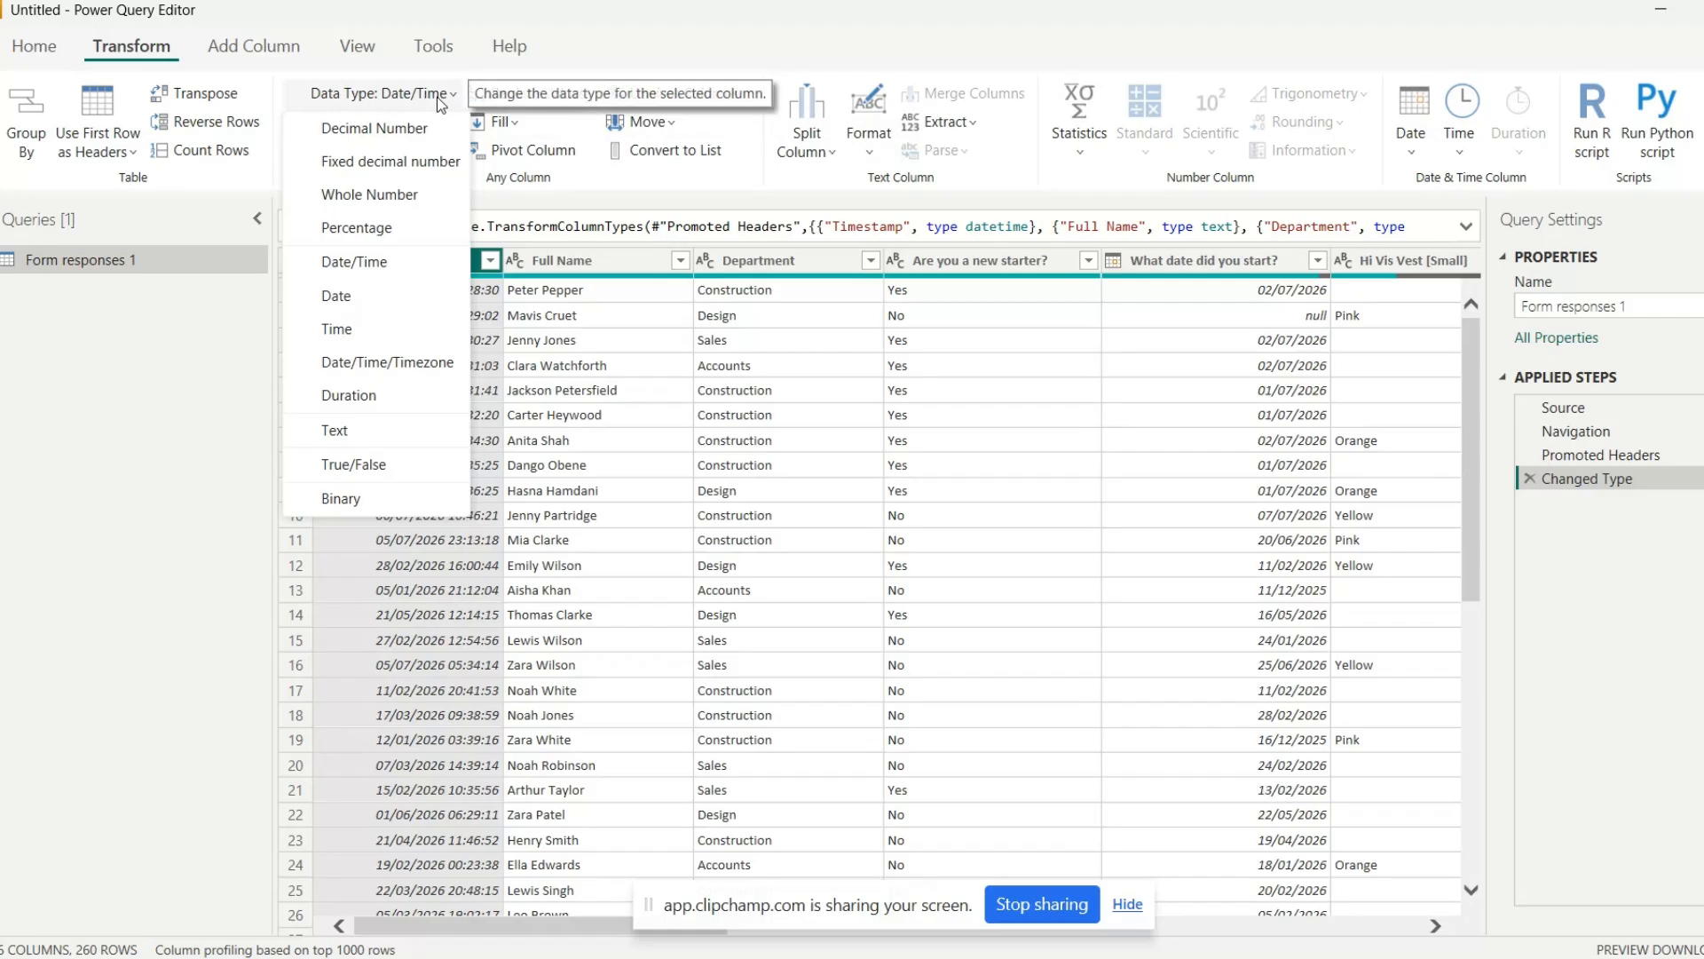
{"action": "left_click", "coordinate": [361, 295]}
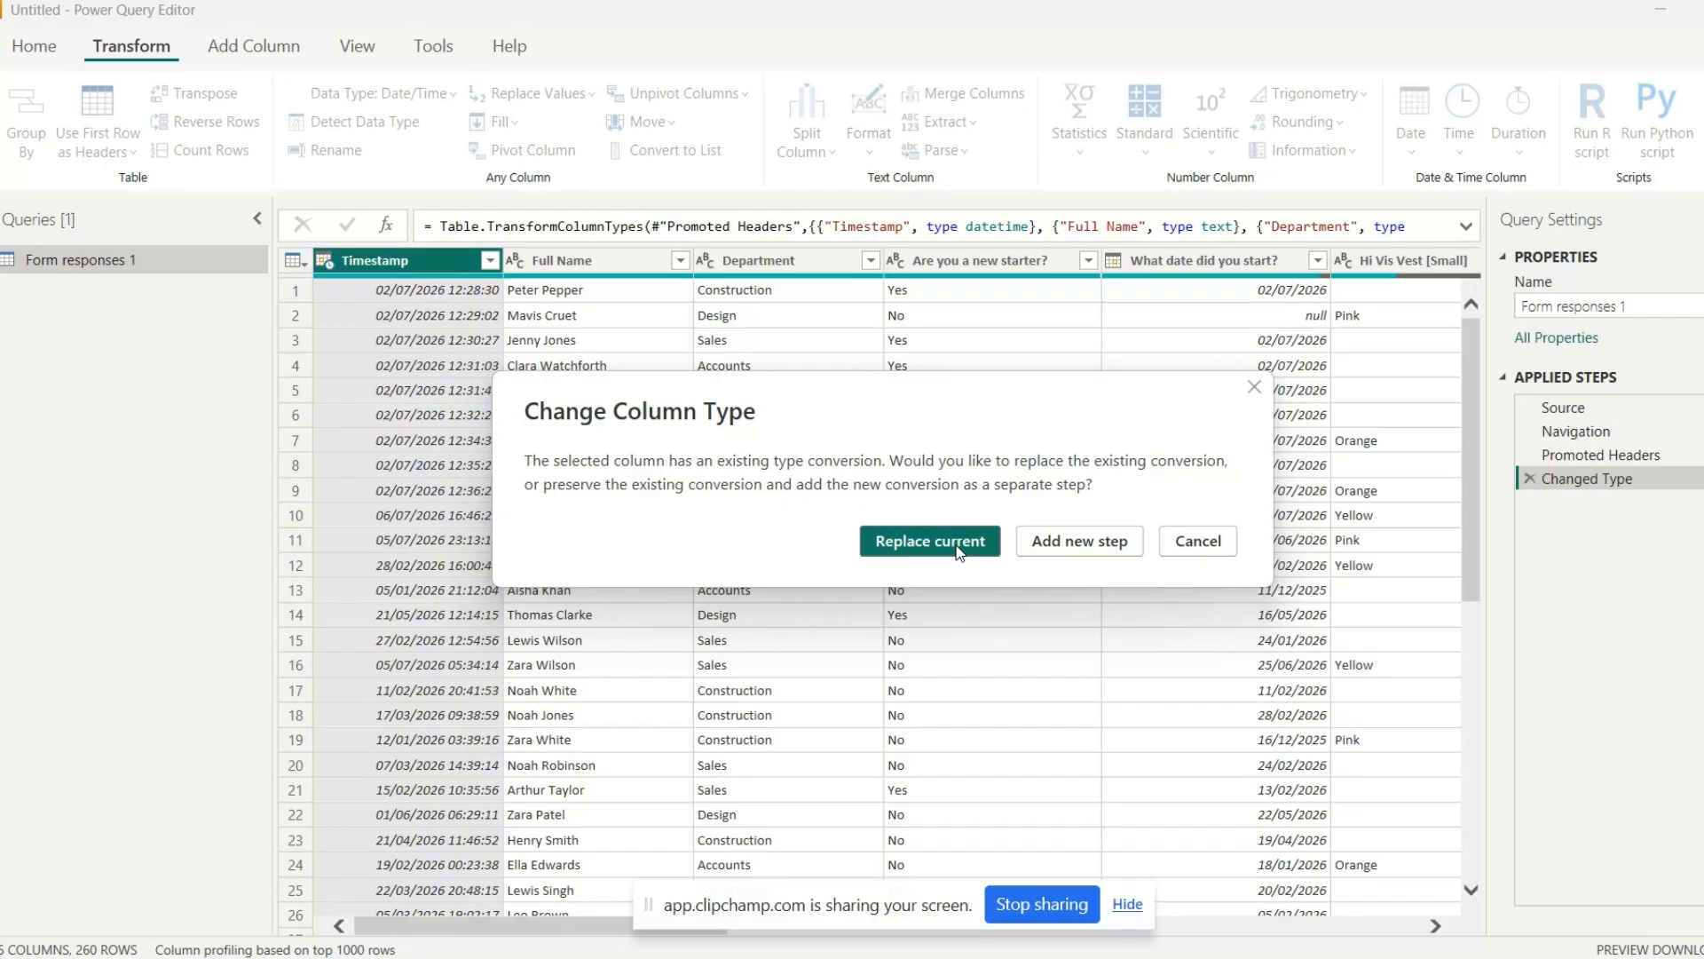
{"action": "left_click", "coordinate": [1074, 543]}
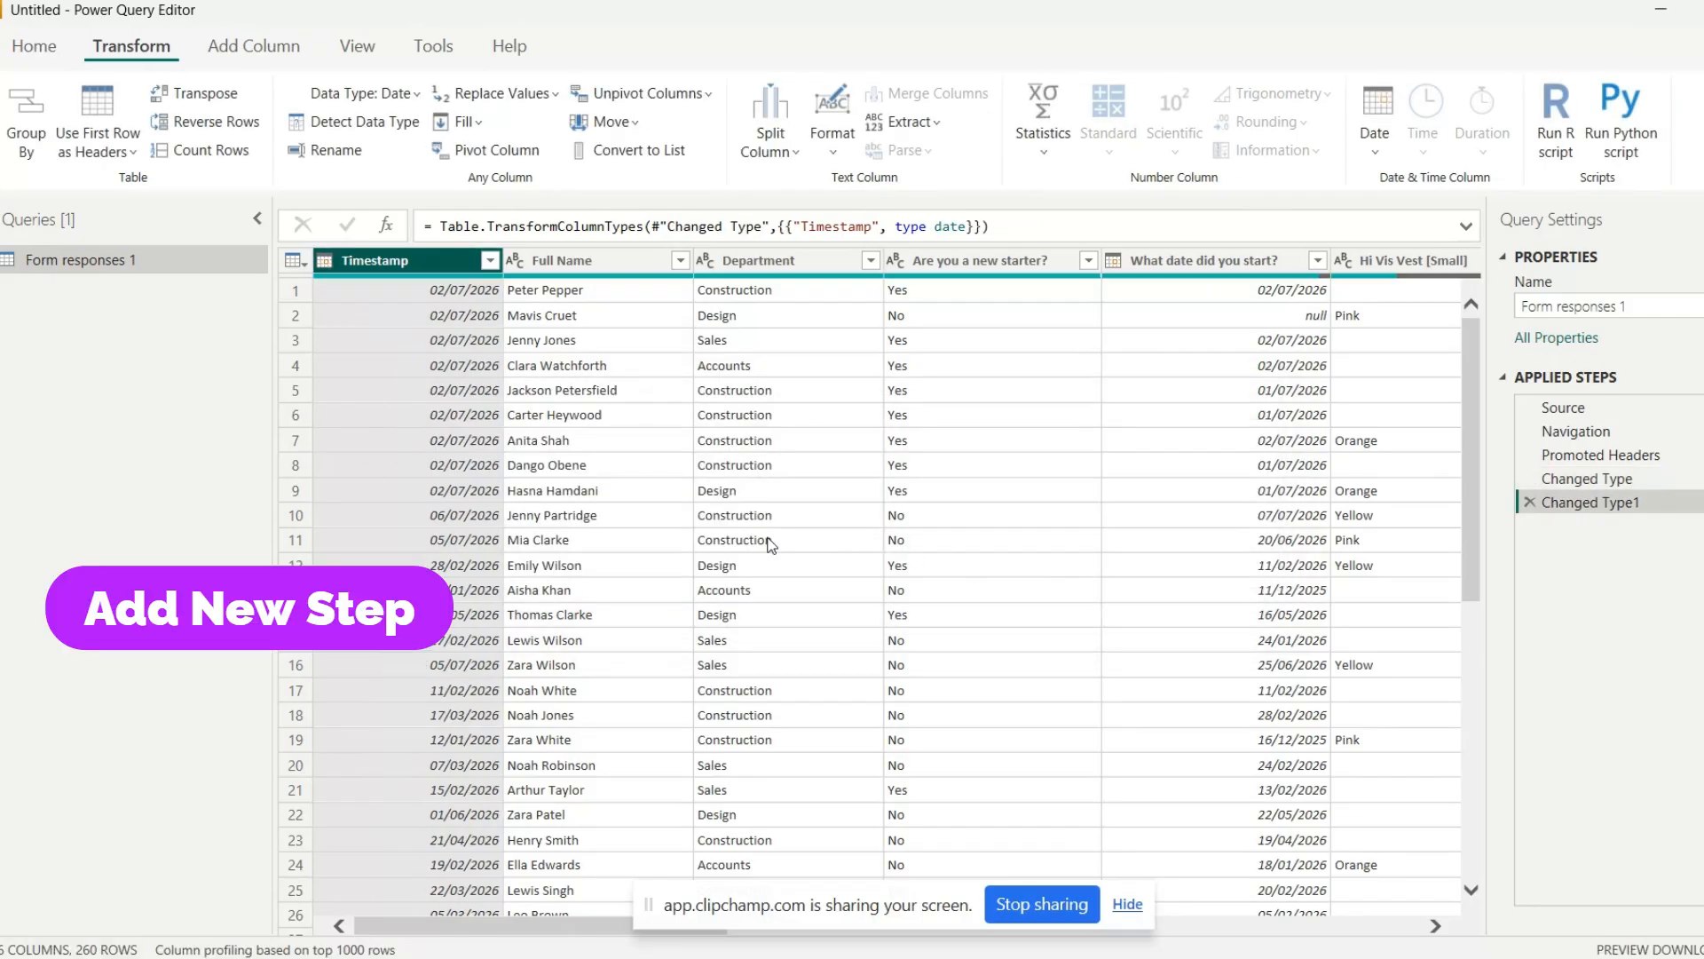
Split the Full Name column by delimiter, using Space at each occurrence of the delimiter
{"action": "left_click", "coordinate": [559, 258]}
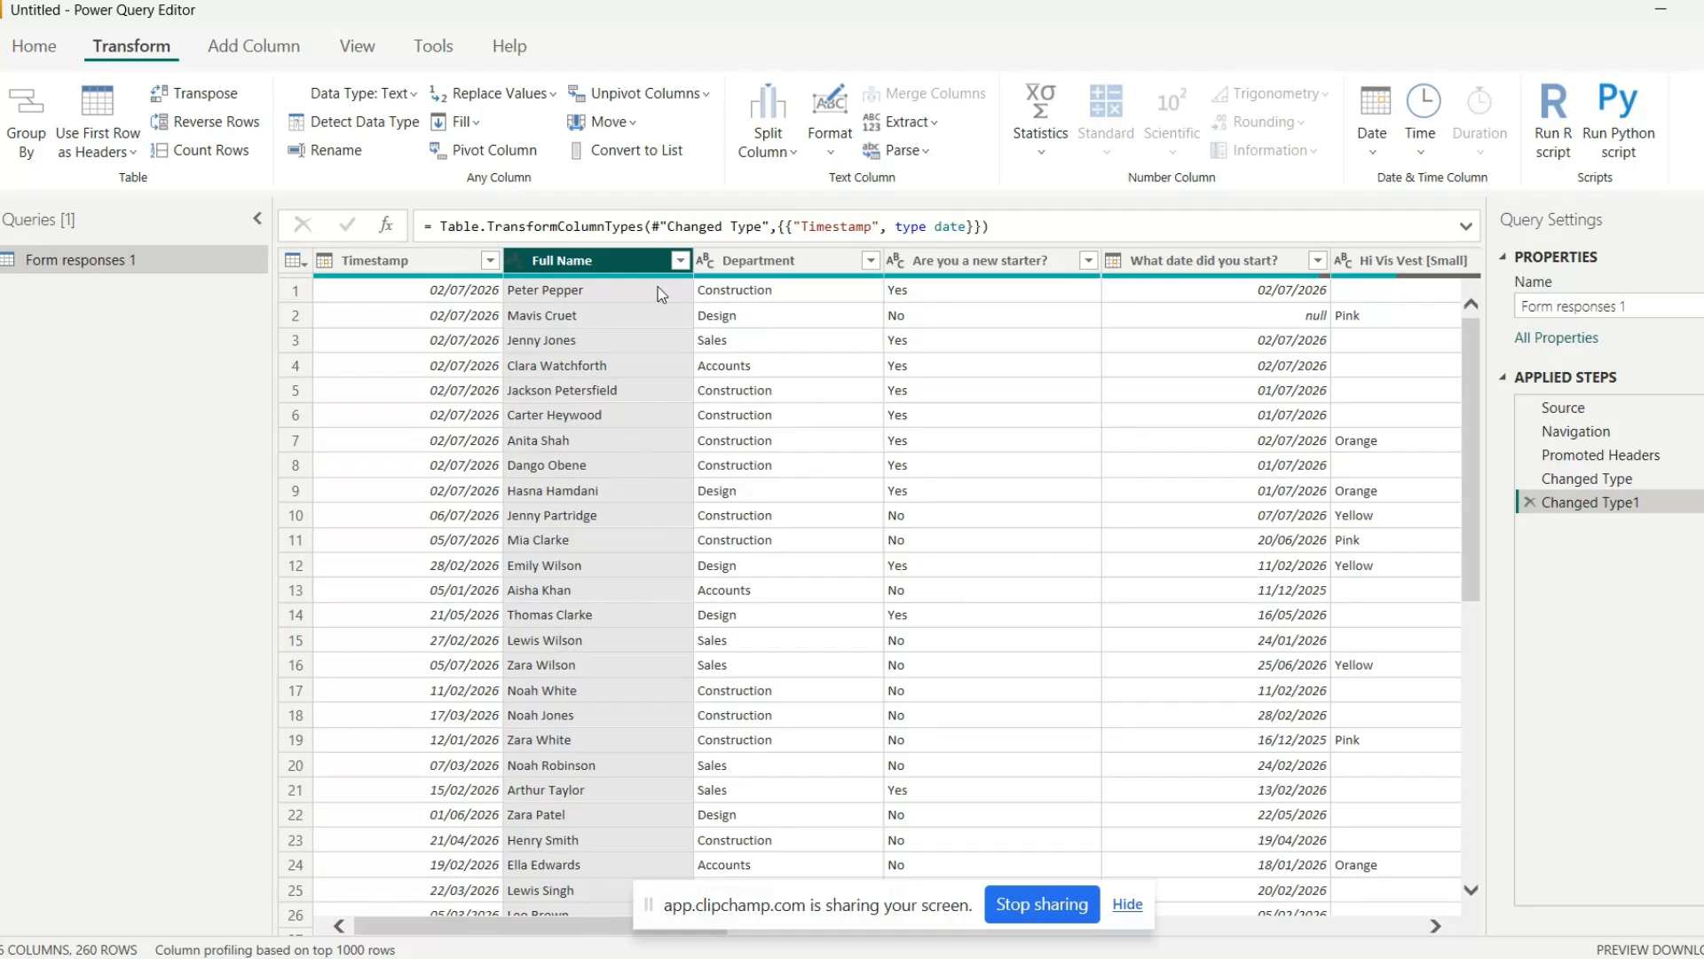
{"action": "left_click", "coordinate": [789, 144]}
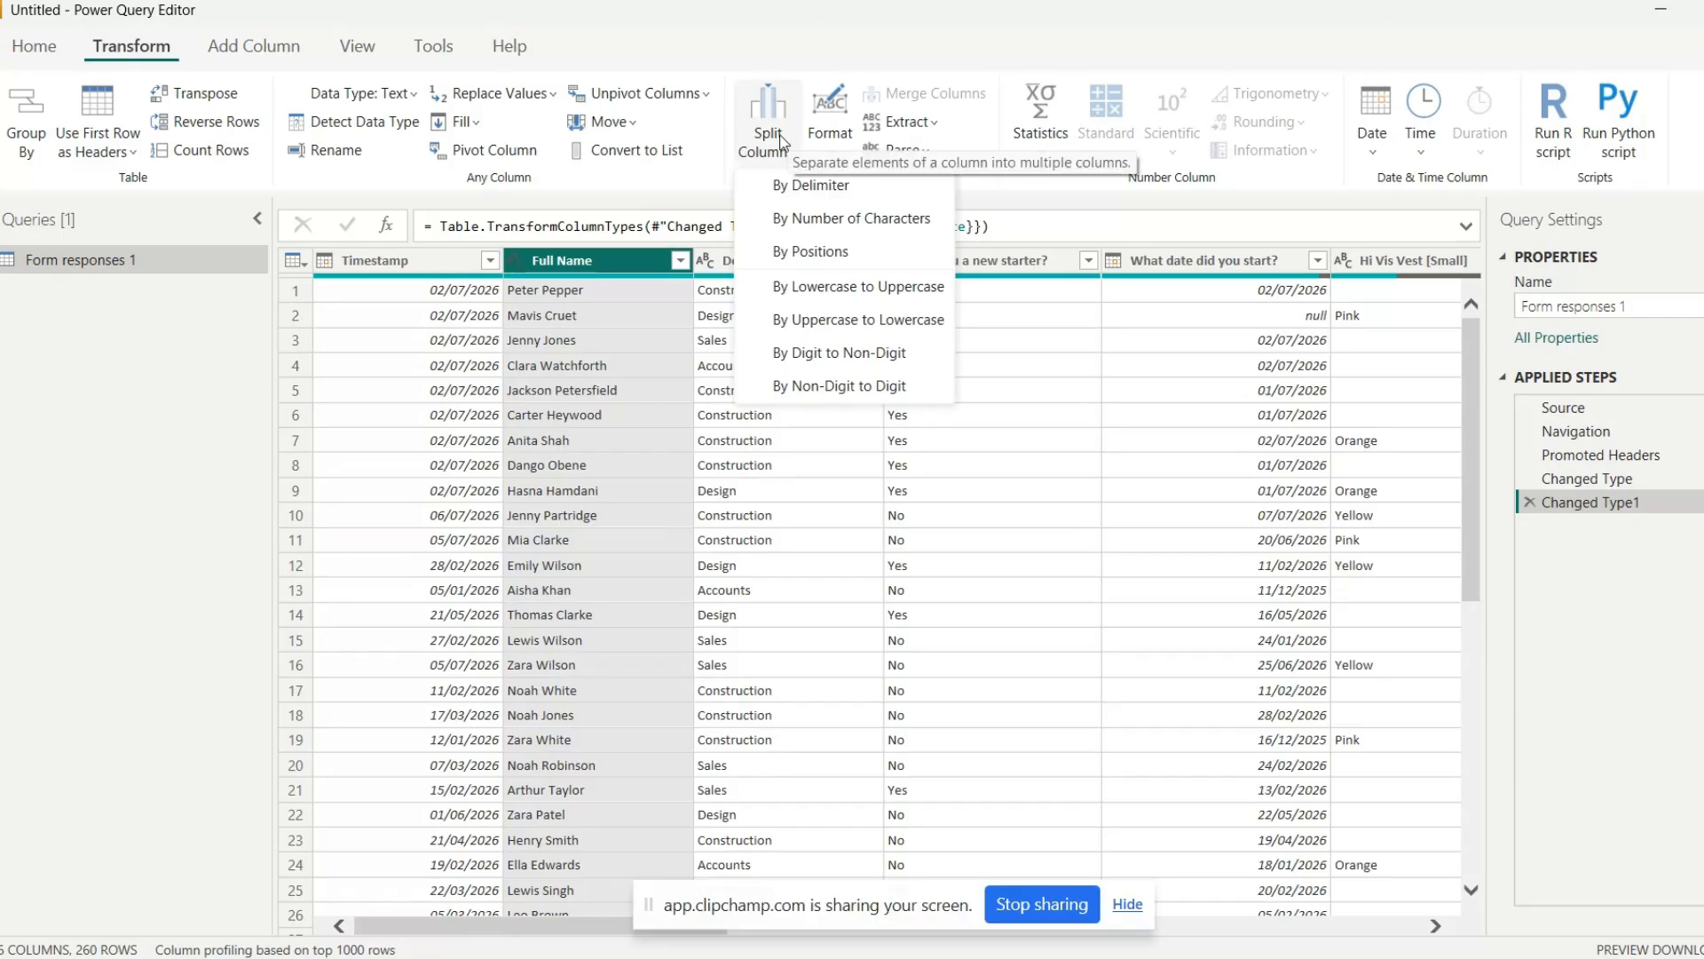
{"action": "left_click", "coordinate": [801, 187]}
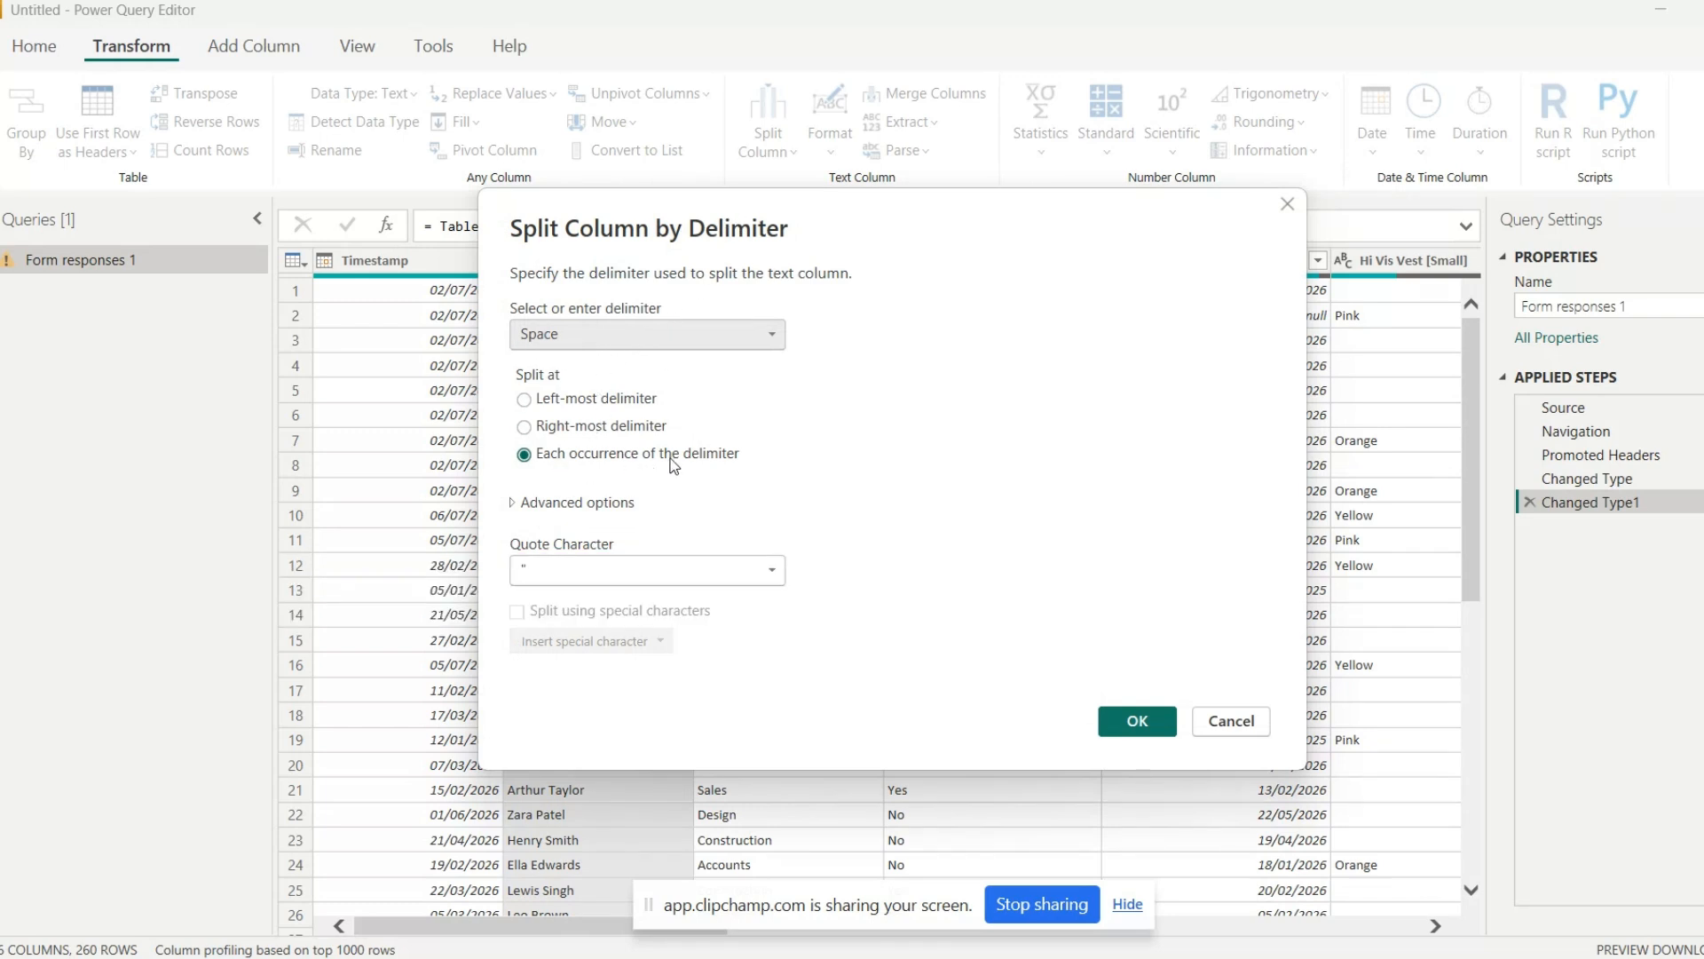
{"action": "left_click", "coordinate": [1132, 727]}
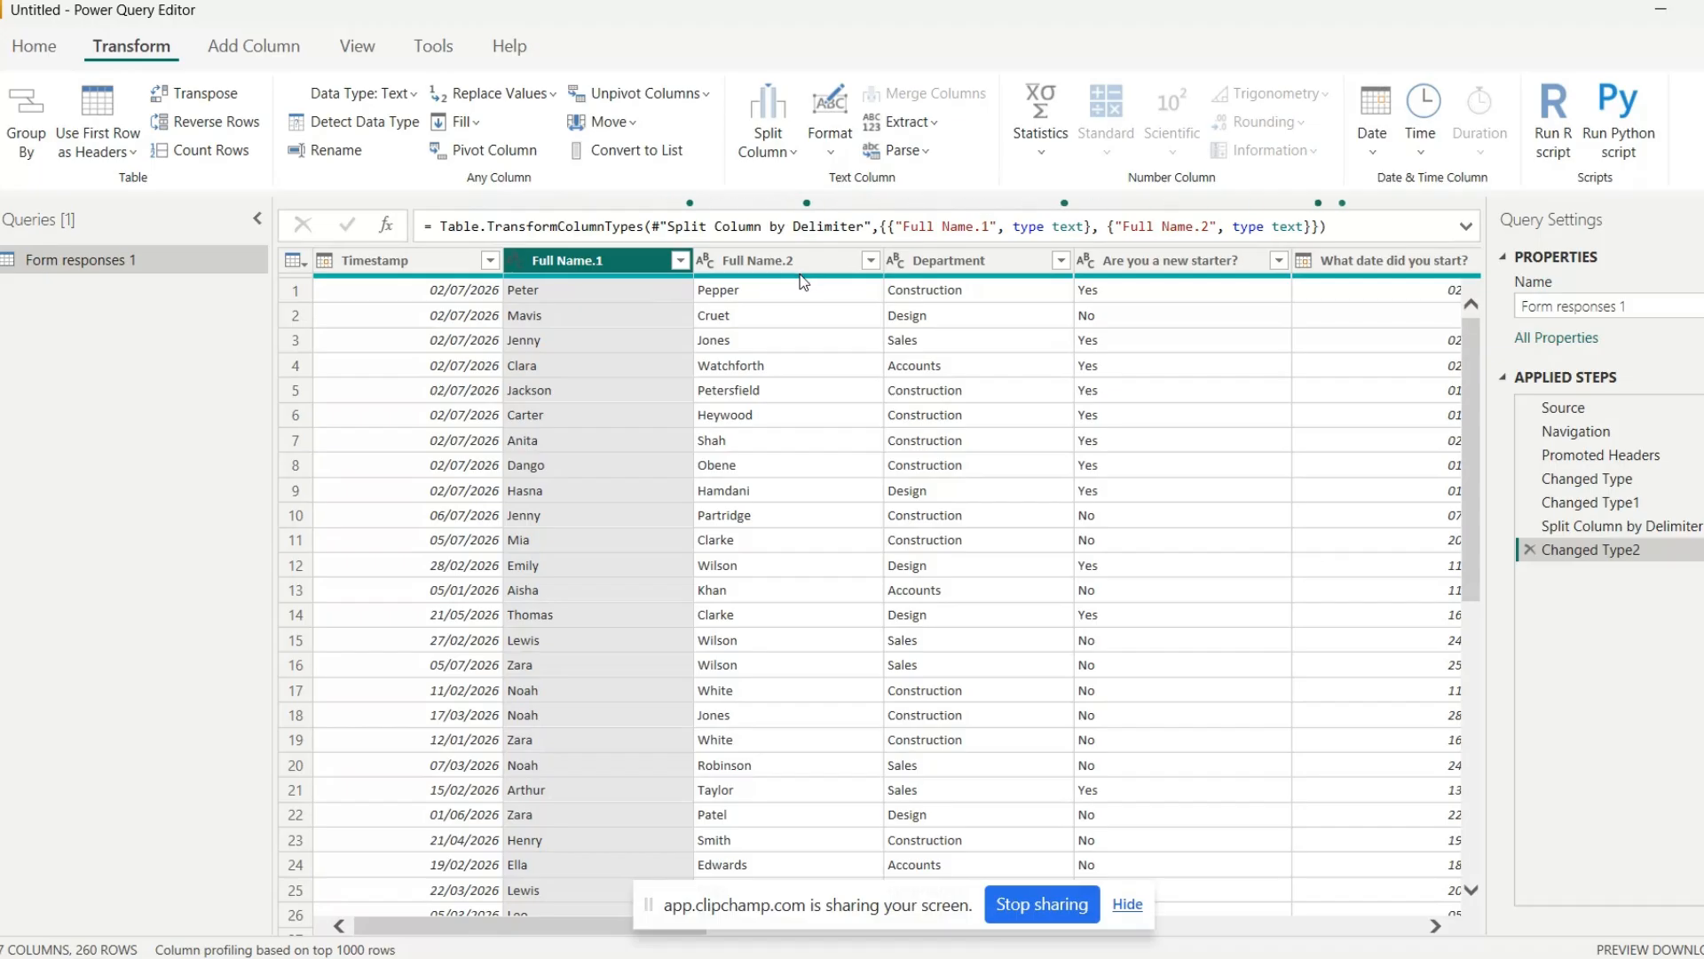
Rename the Full Name.1 column to First Name
{"action": "right_click", "coordinate": [608, 258]}
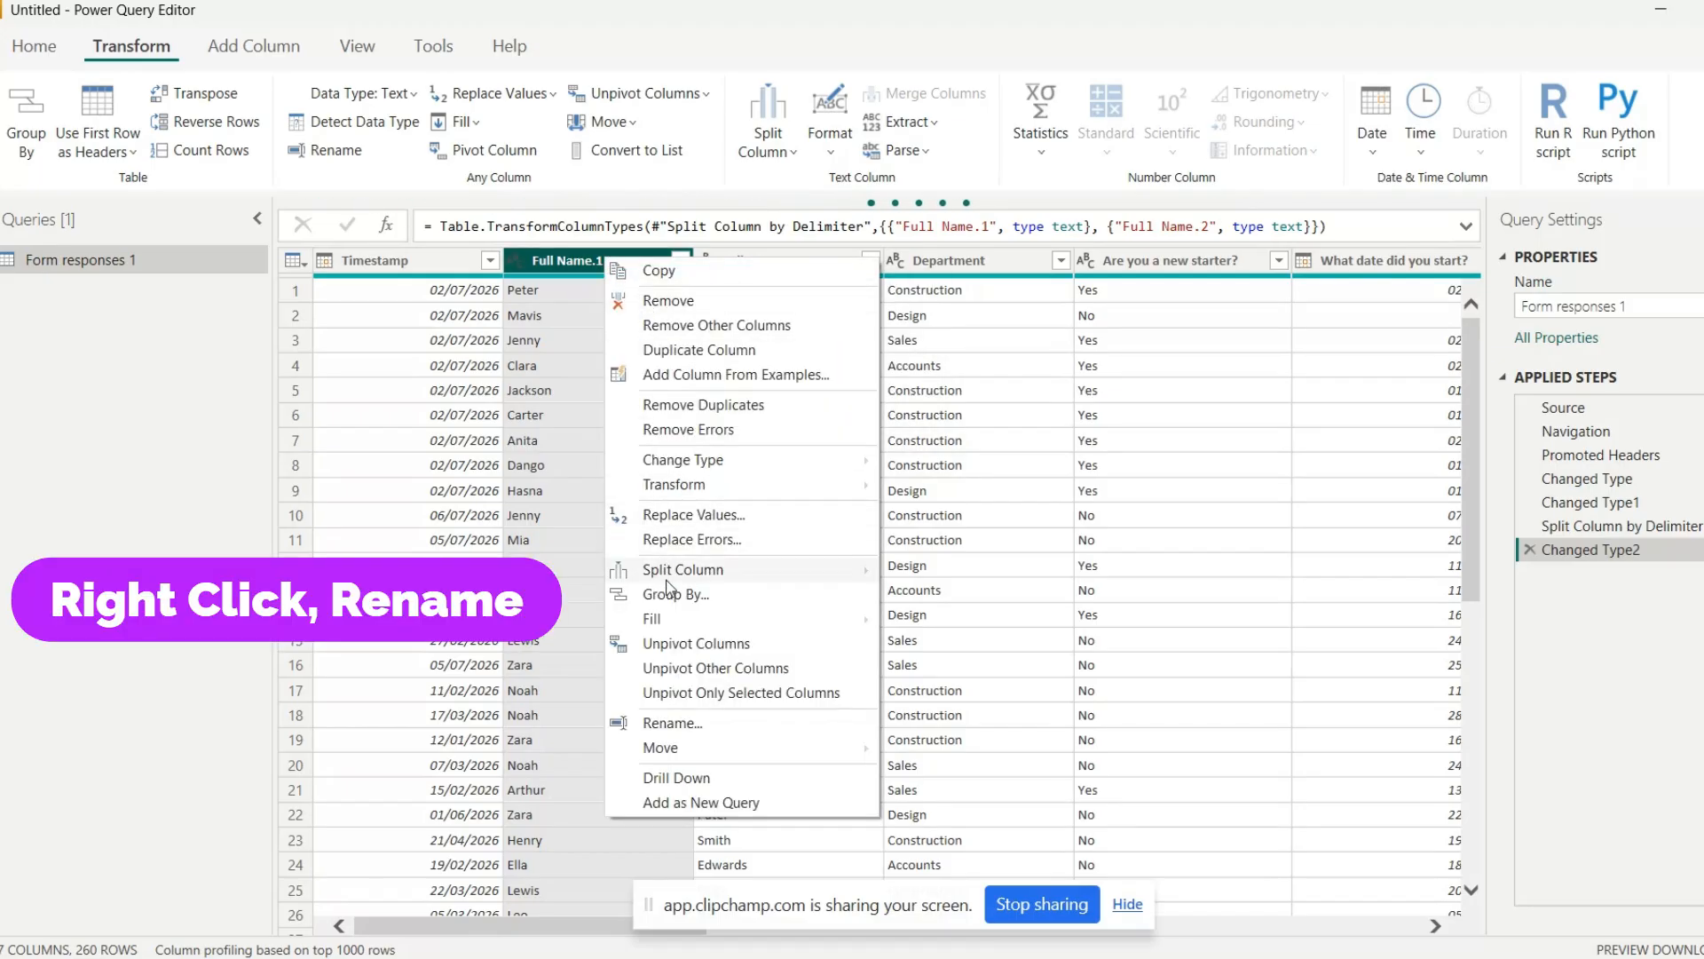
{"action": "left_click", "coordinate": [673, 722]}
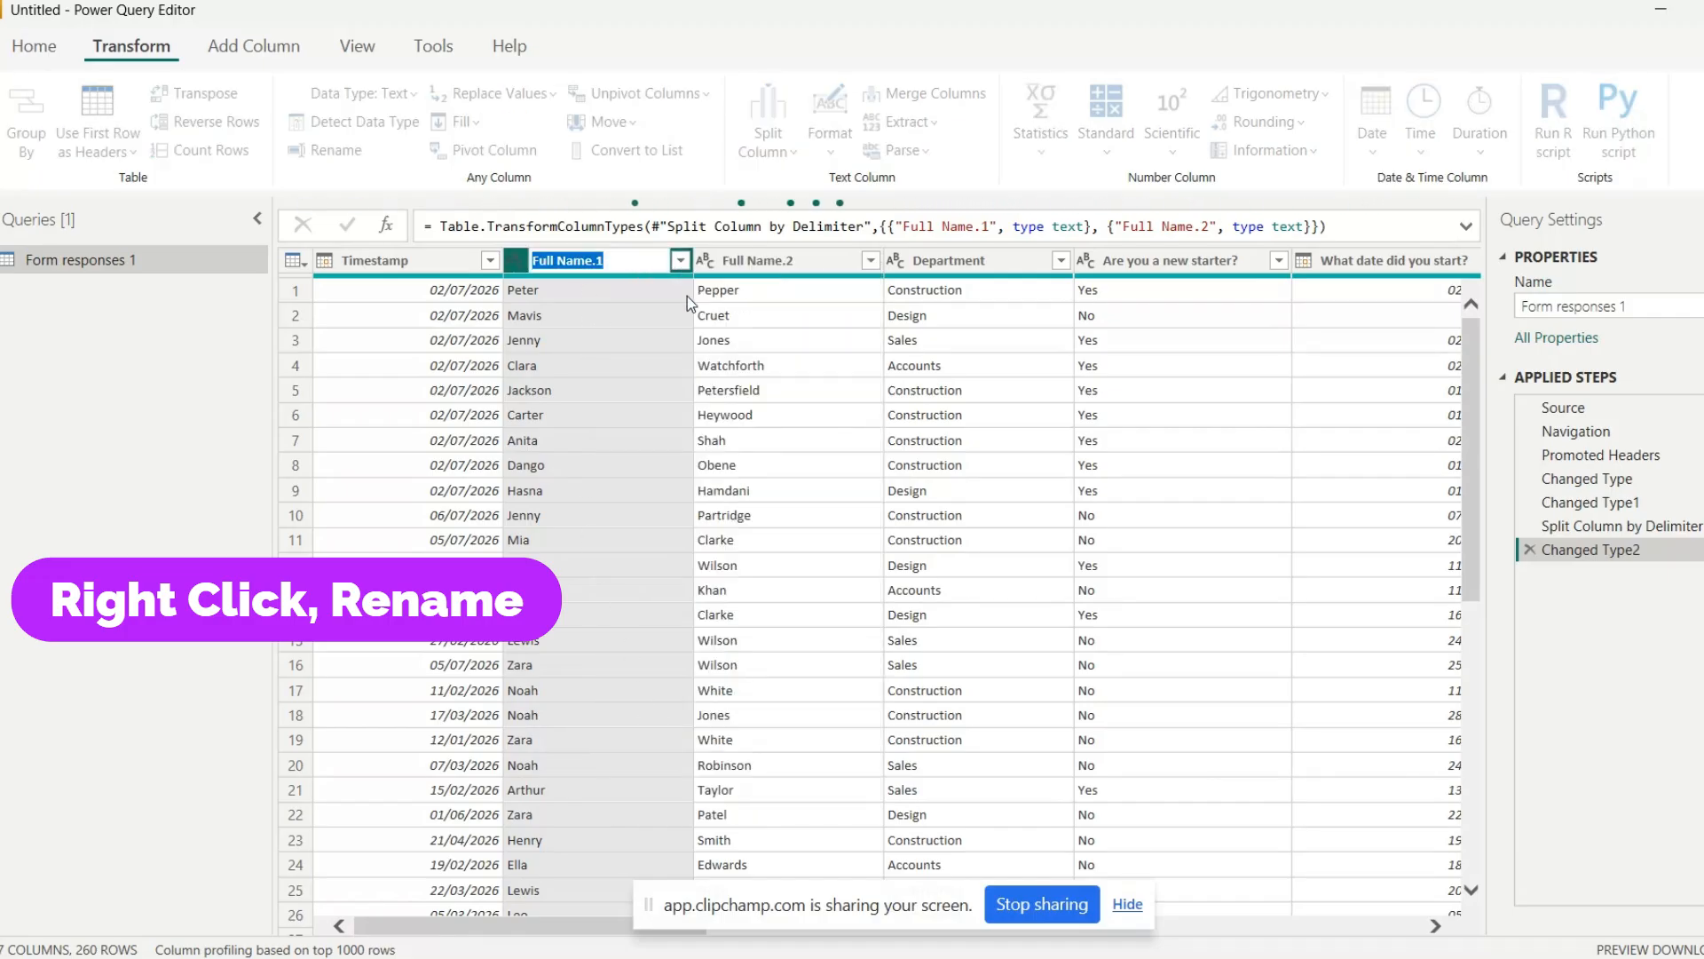
{"action": "type", "text": "Firsa"}
{"action": "key", "text": "BackSpace"}
{"action": "type", "text": "t Name"}
{"action": "key", "text": "Return"}
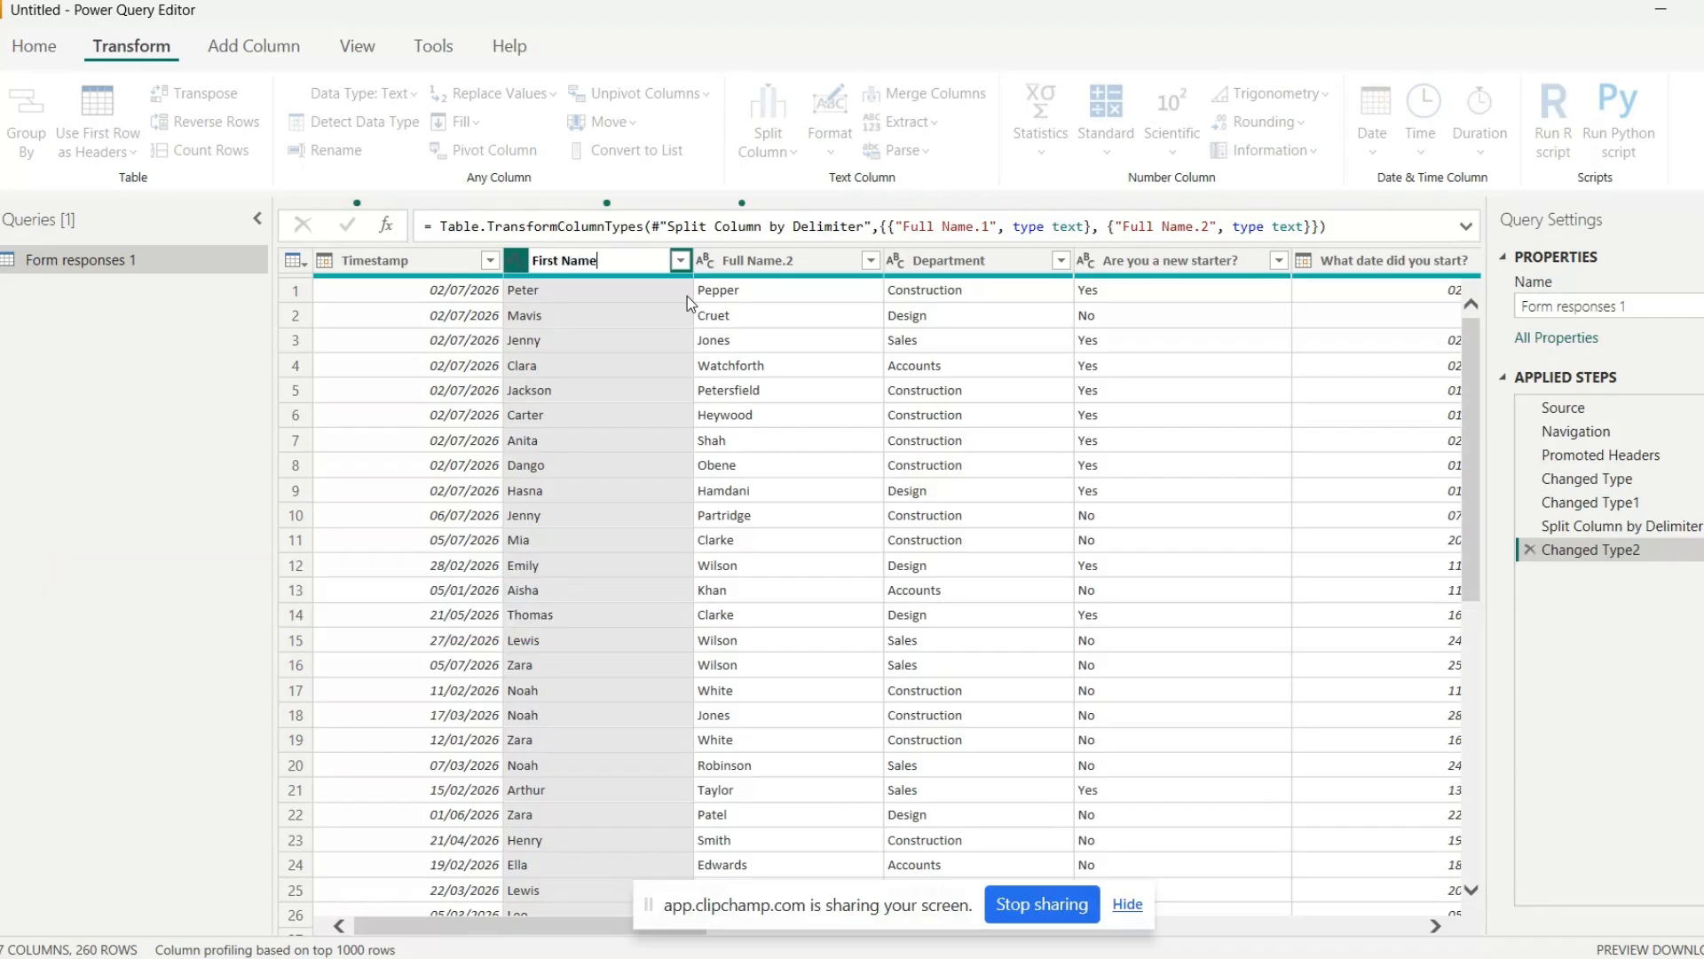
Rename the Full Name.2 column to Last Name
{"action": "right_click", "coordinate": [743, 259]}
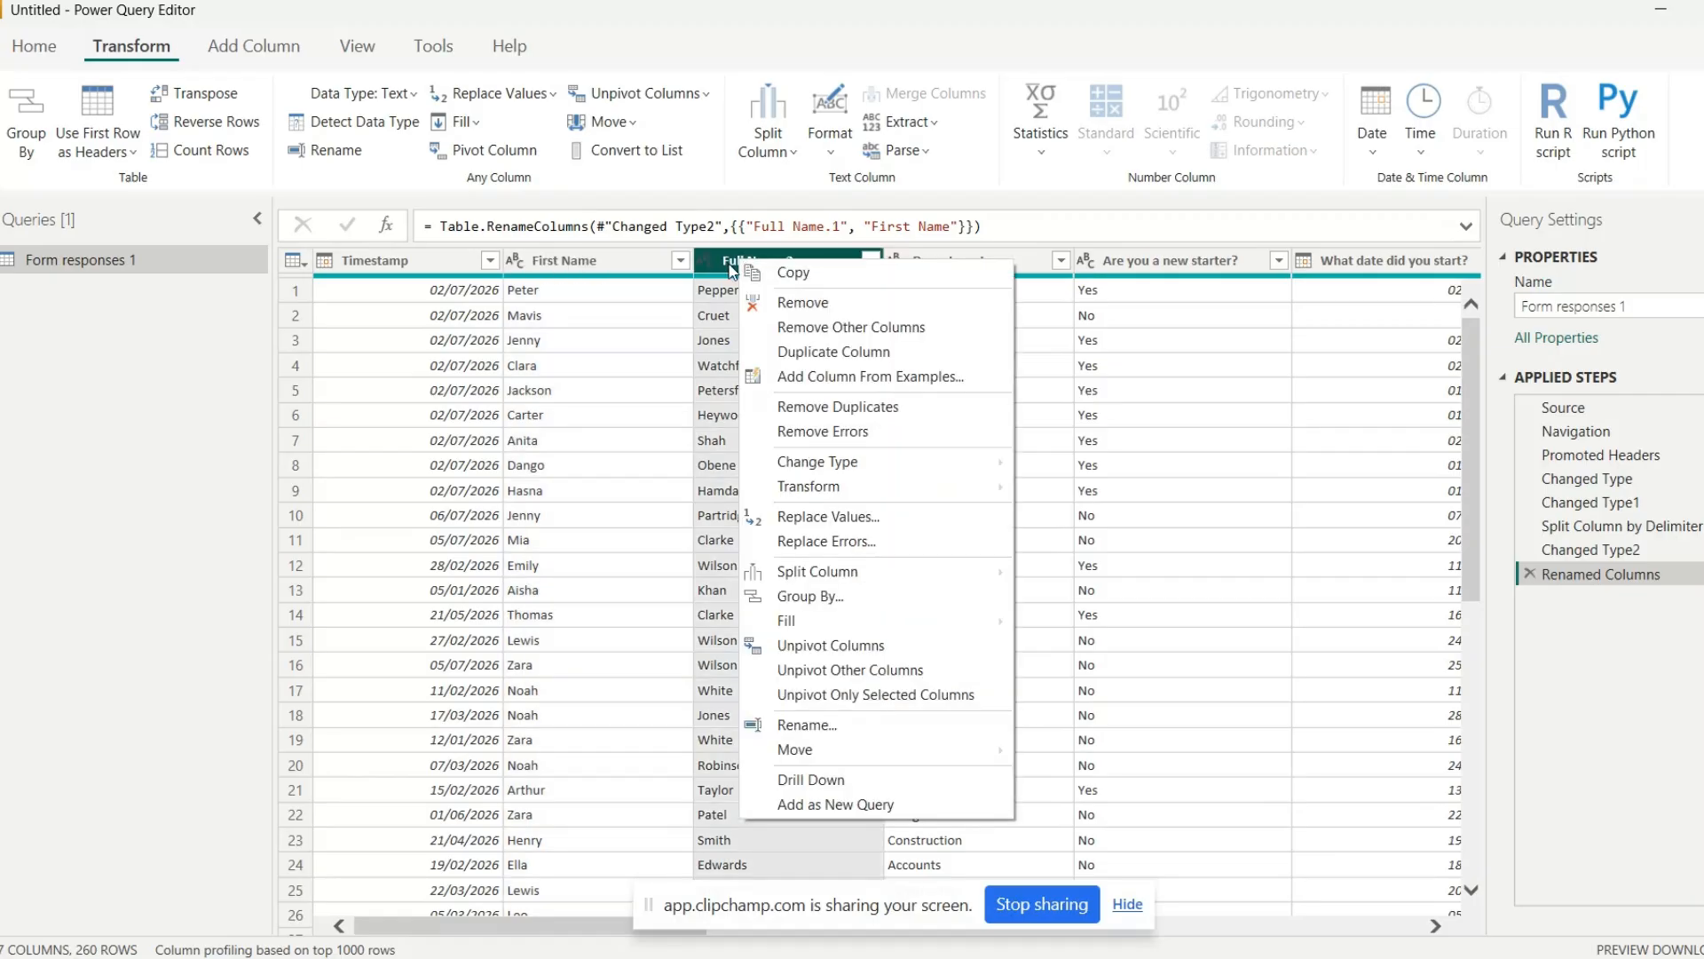
{"action": "left_click", "coordinate": [796, 725]}
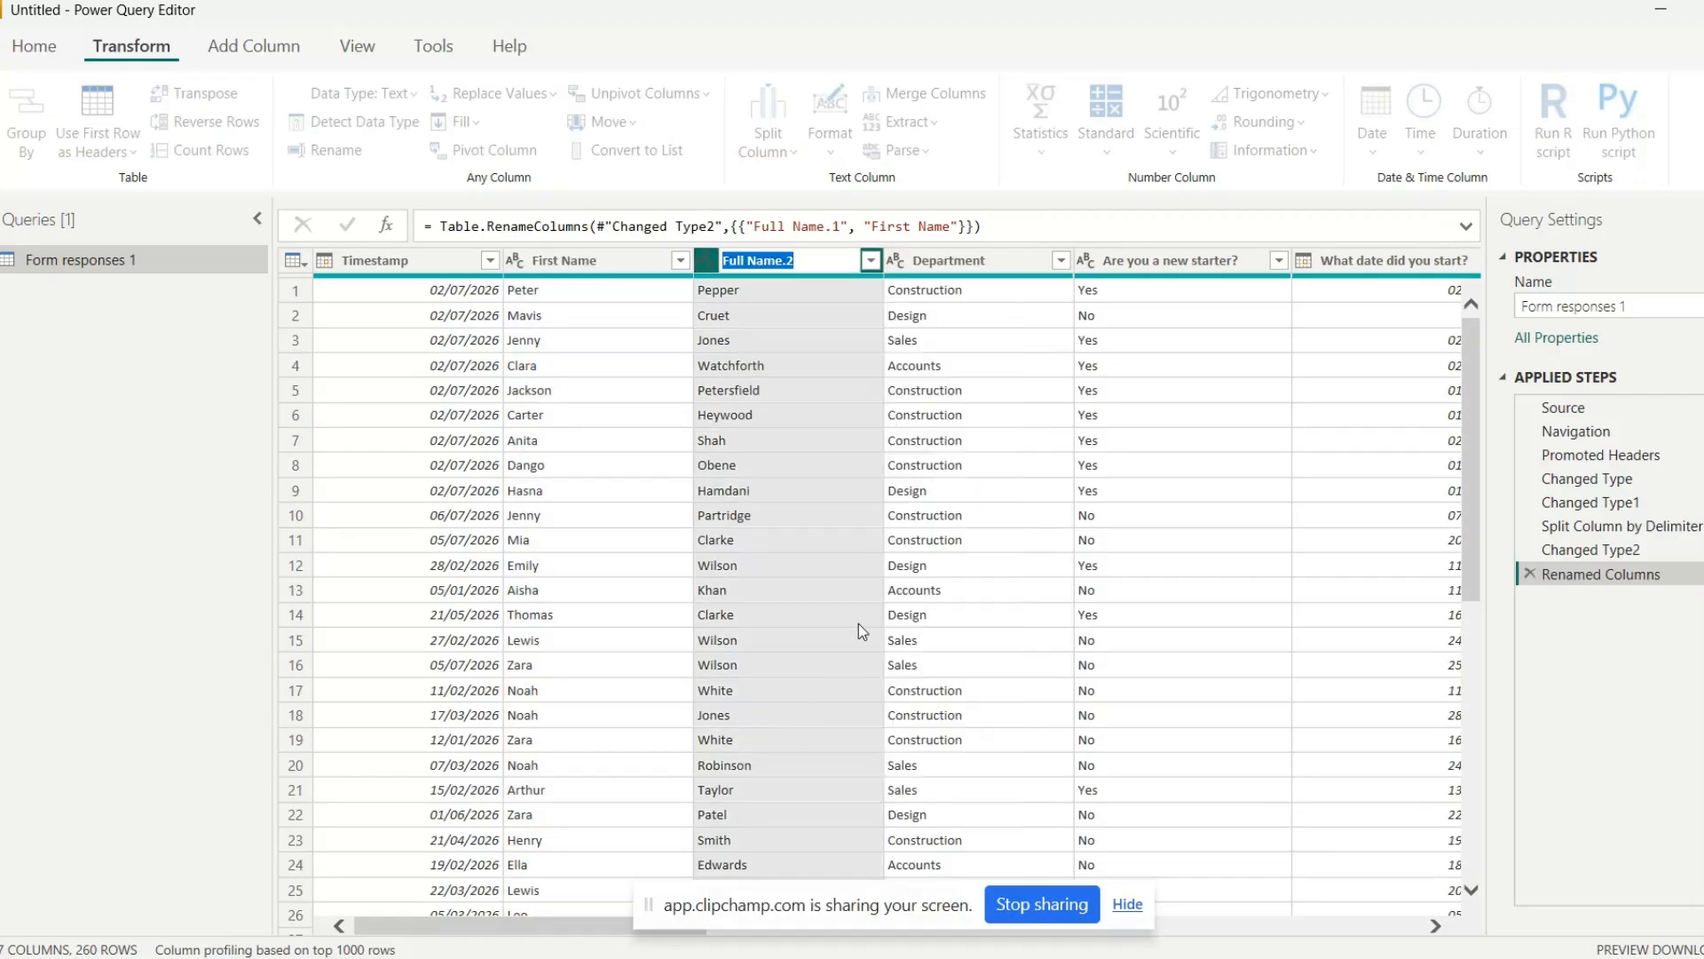
{"action": "type", "text": "Last Name"}
{"action": "key", "text": "Return"}
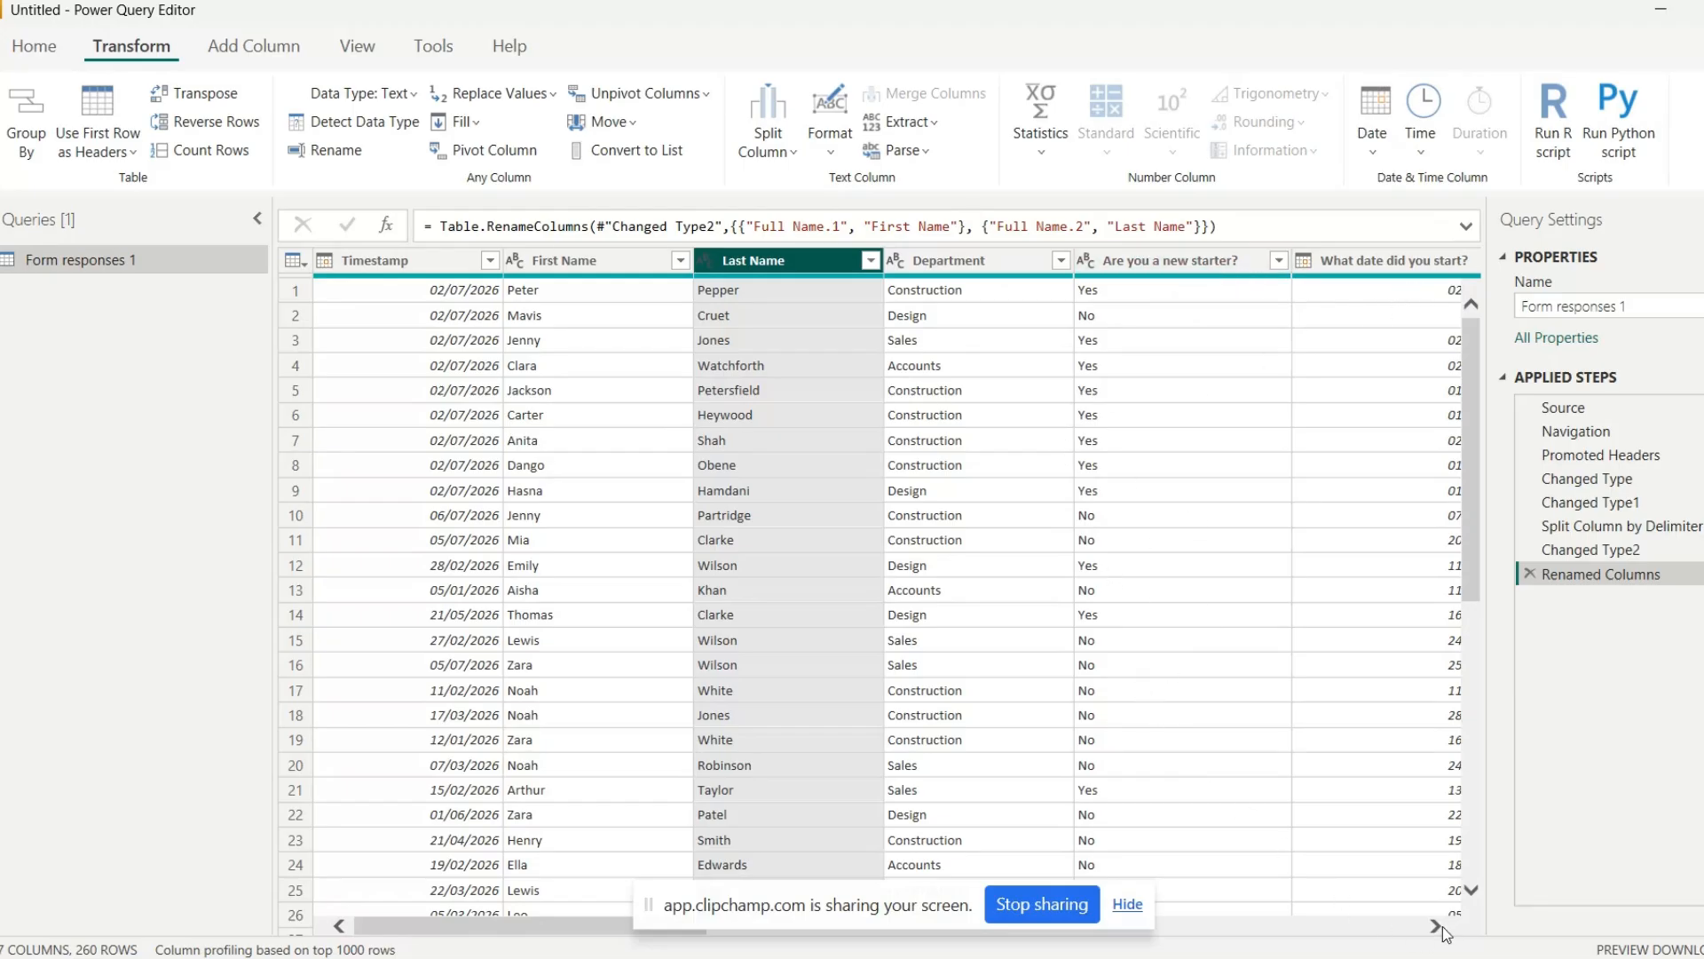
Unpivot only the selected Hi Vis Vest columns: Small, Medium and Large
{"action": "left_click_drag", "start_coordinate": [1437, 926], "coordinate": [1442, 929]}
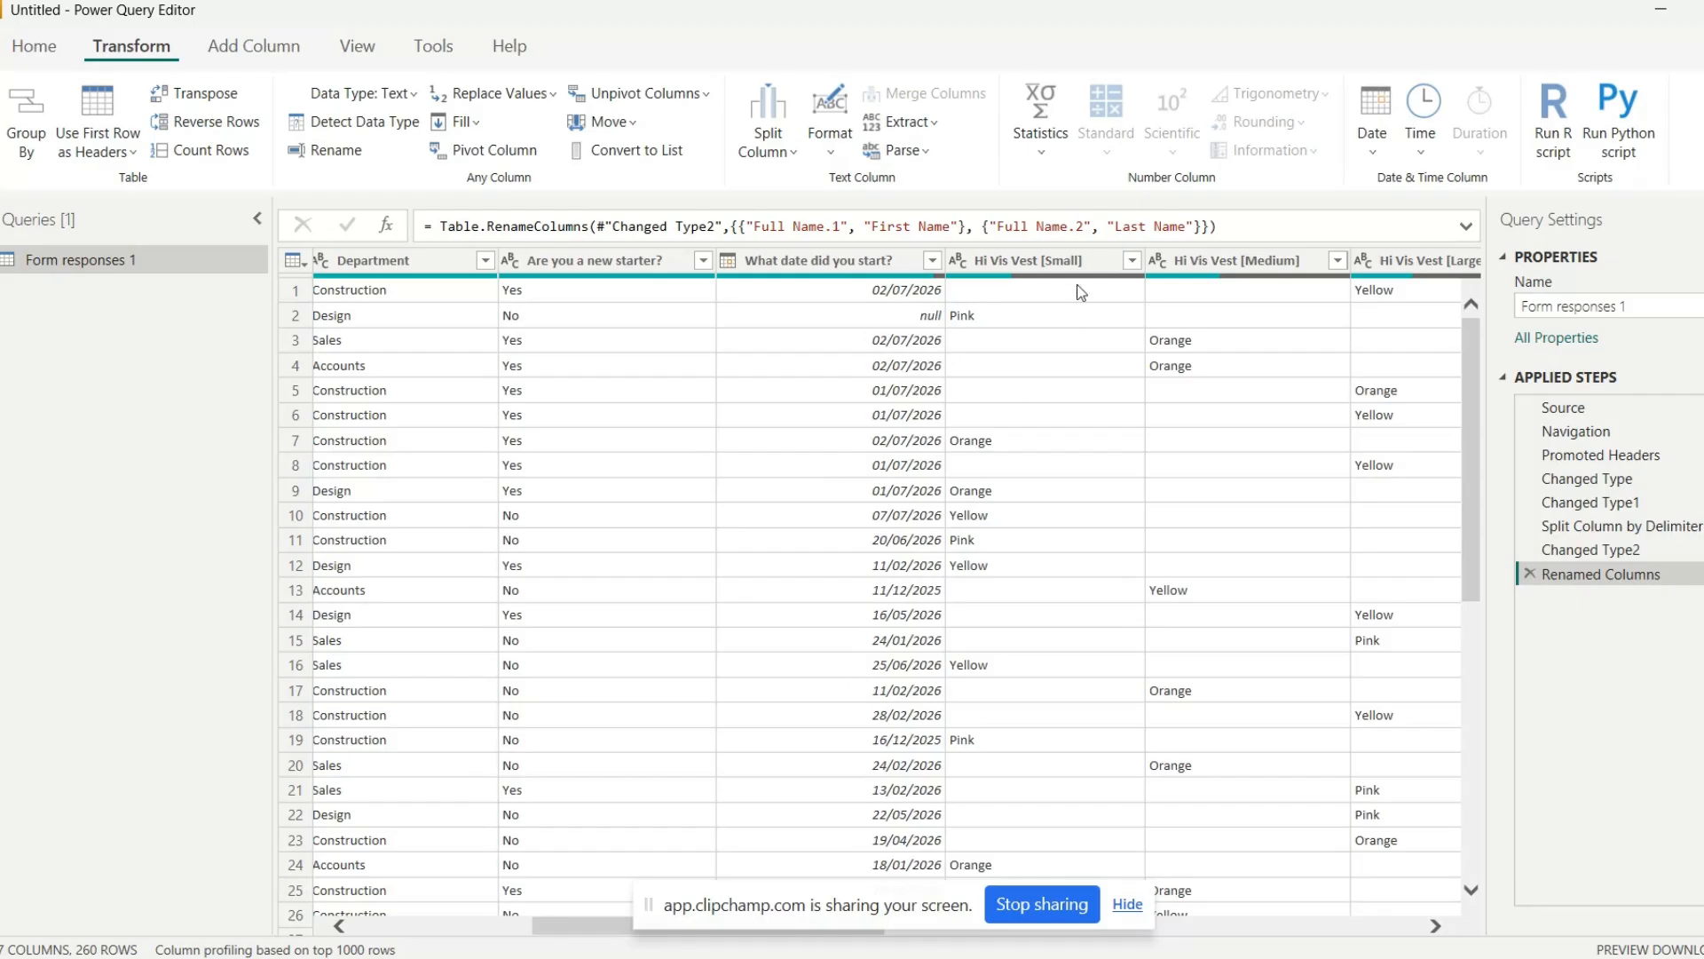
{"action": "left_click", "coordinate": [1083, 262]}
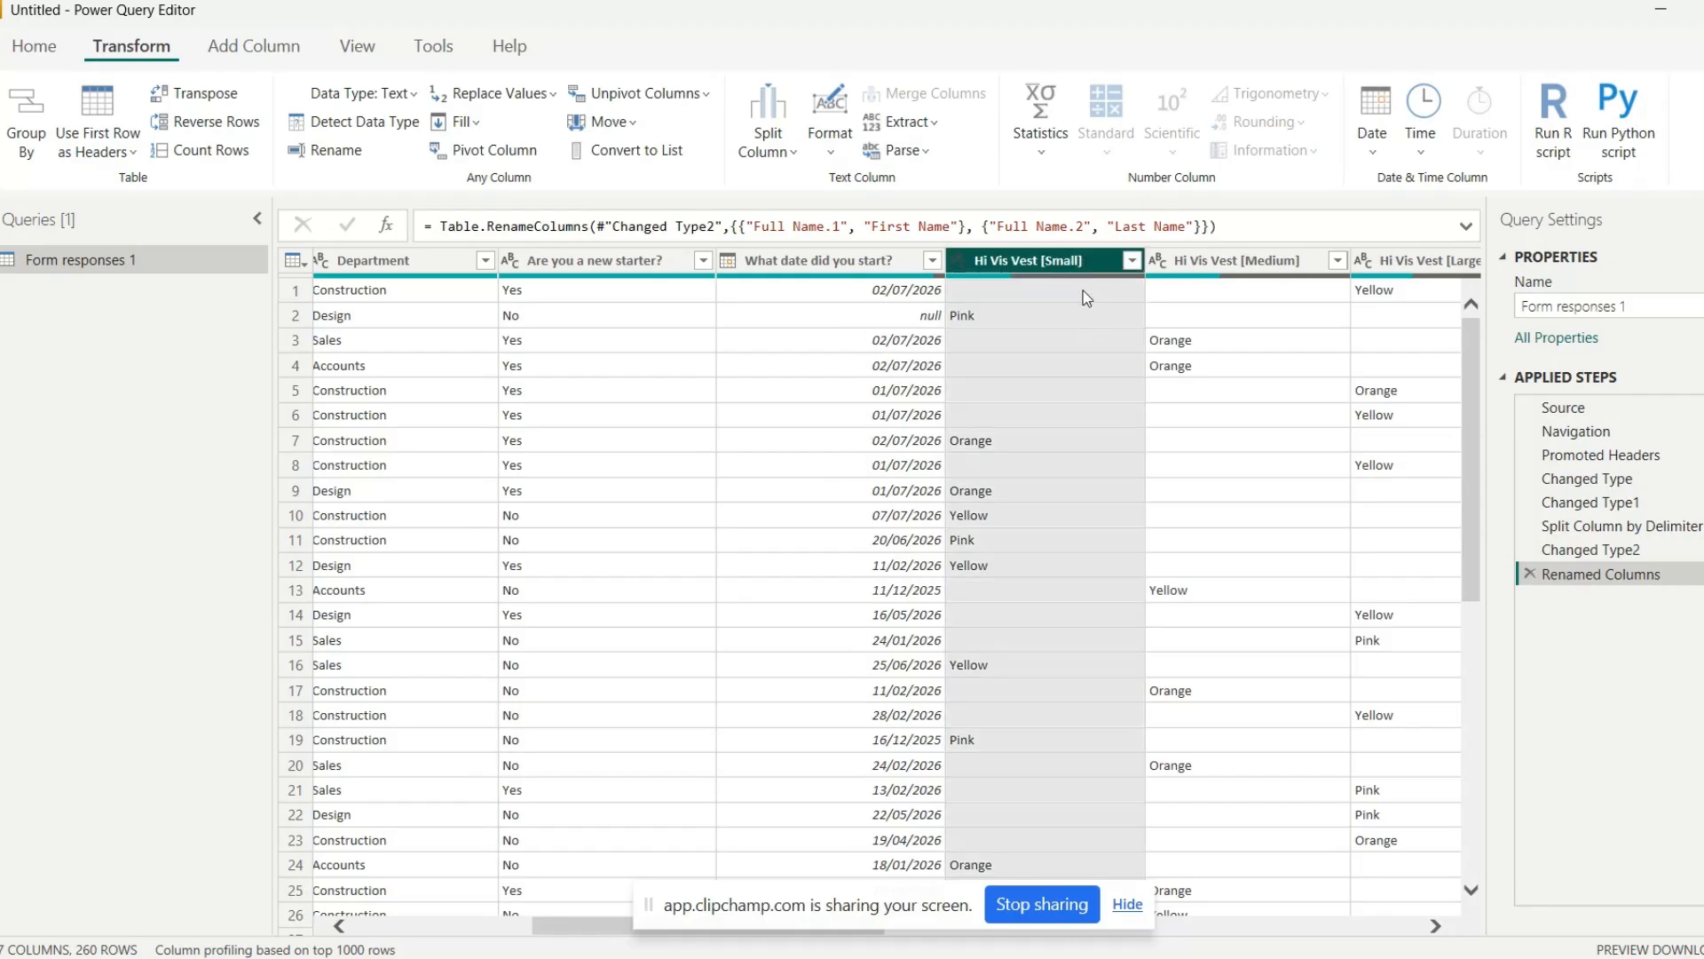
{"action": "left_click", "coordinate": [1436, 926]}
{"action": "left_click", "coordinate": [1436, 926]}
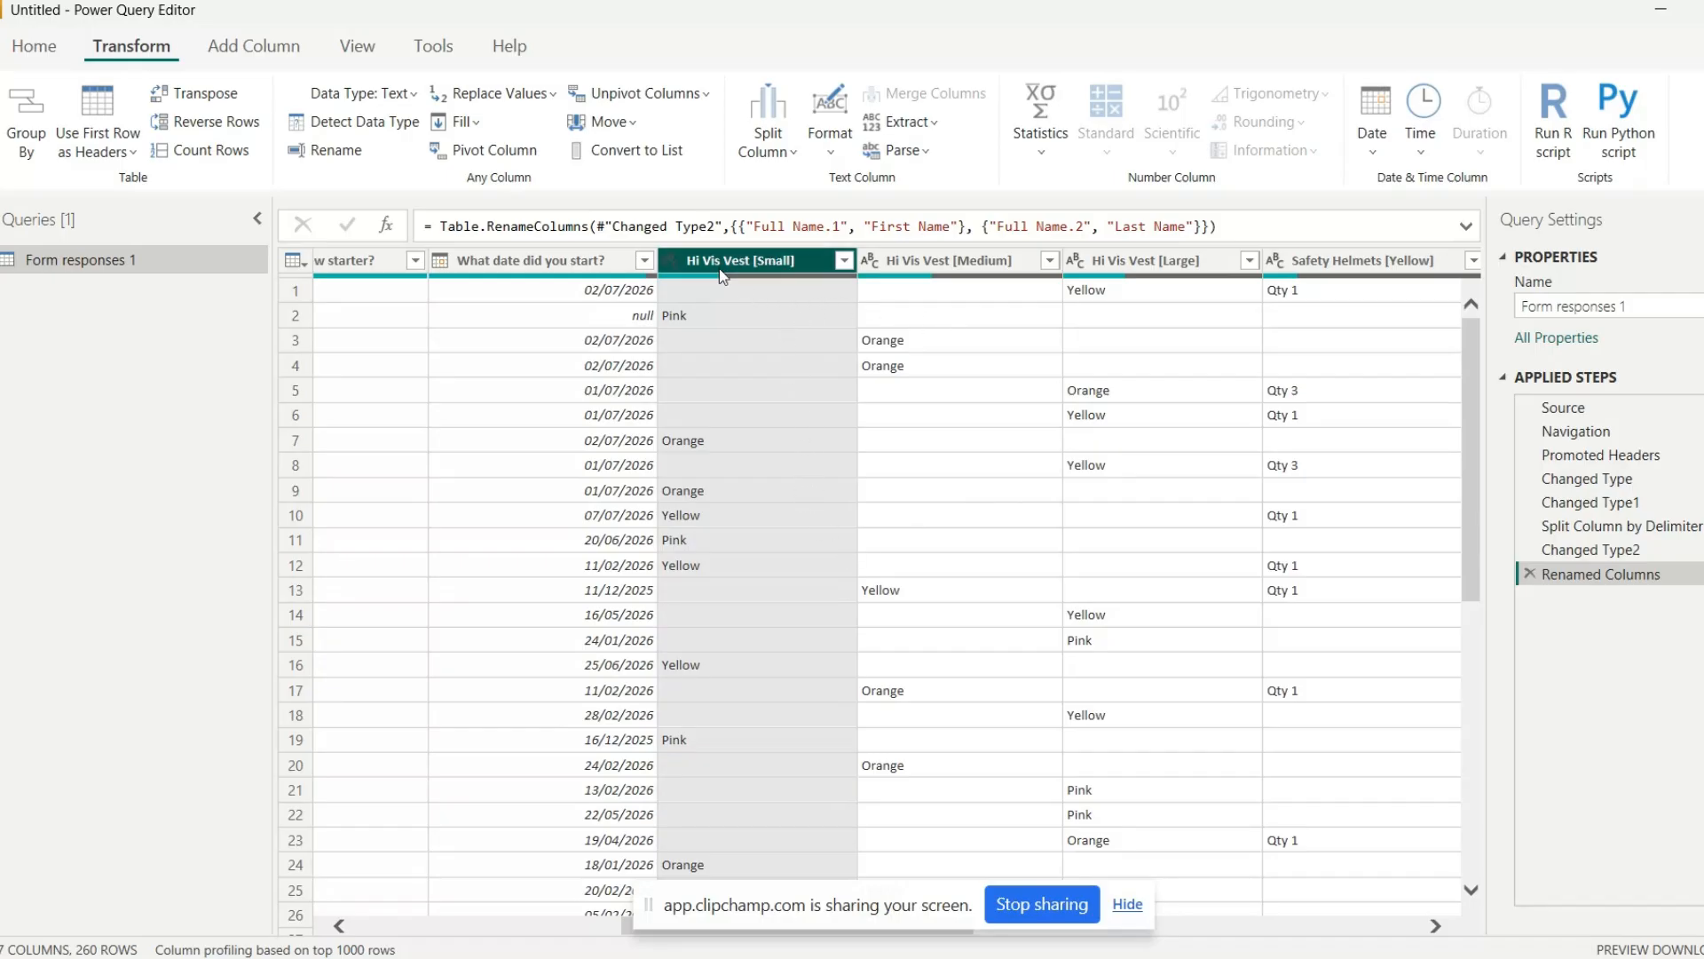
{"action": "left_click", "coordinate": [1155, 260], "text": "shift"}
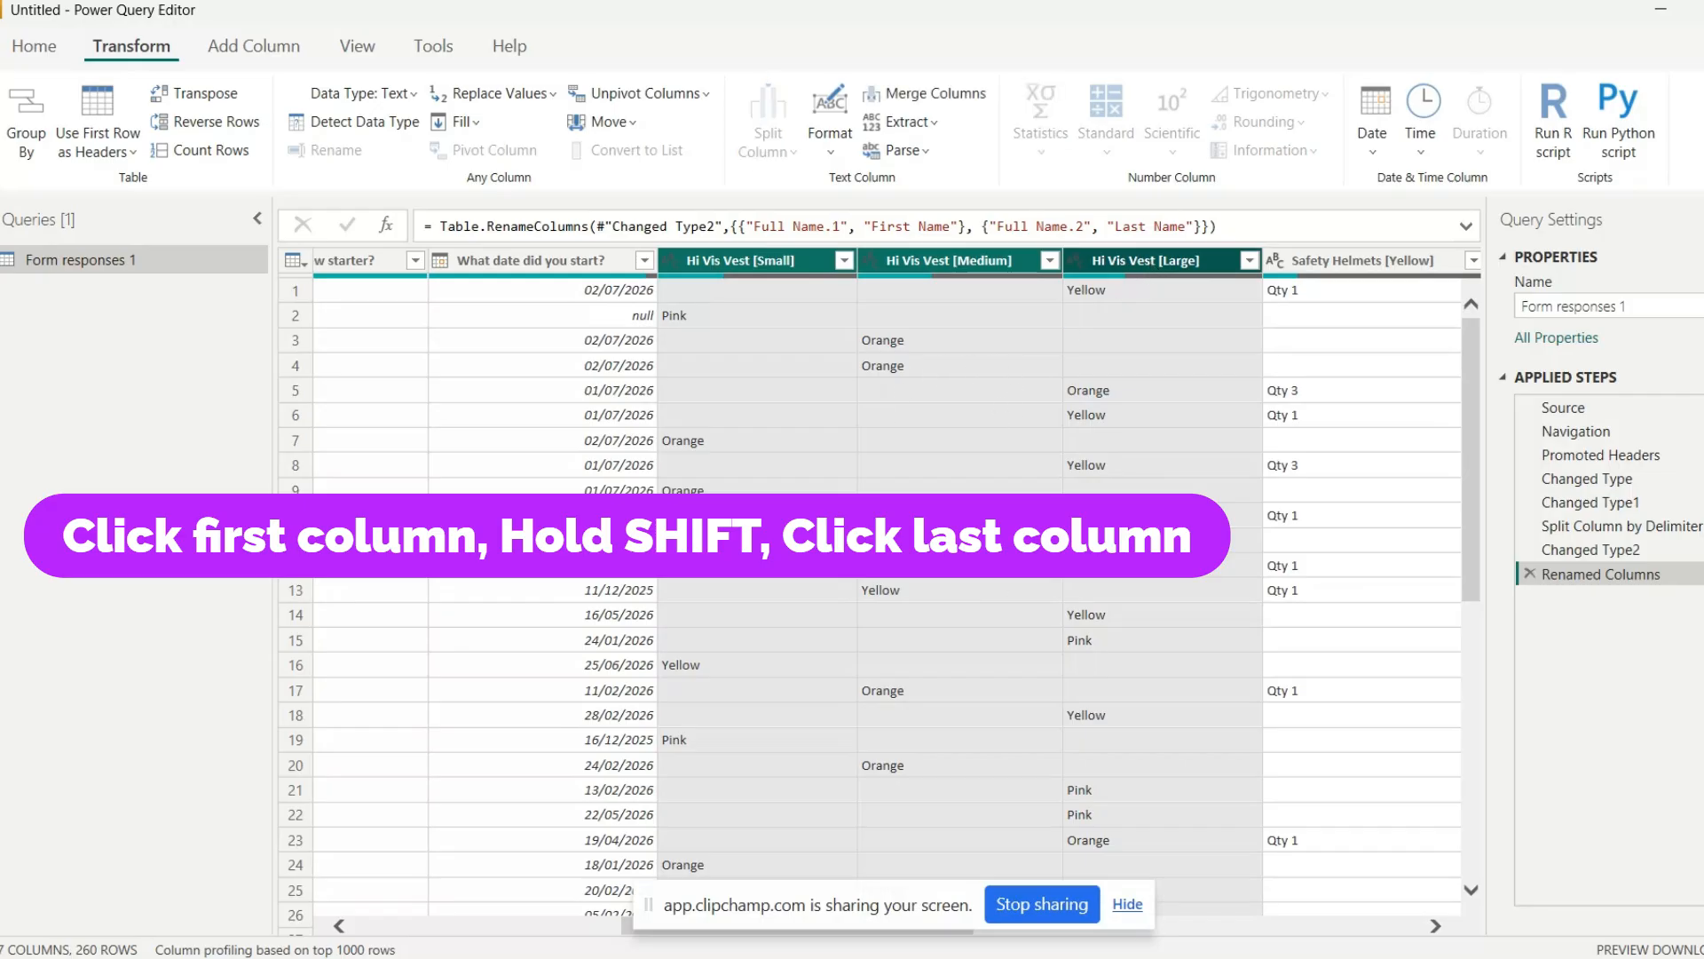
{"action": "left_click", "coordinate": [662, 96]}
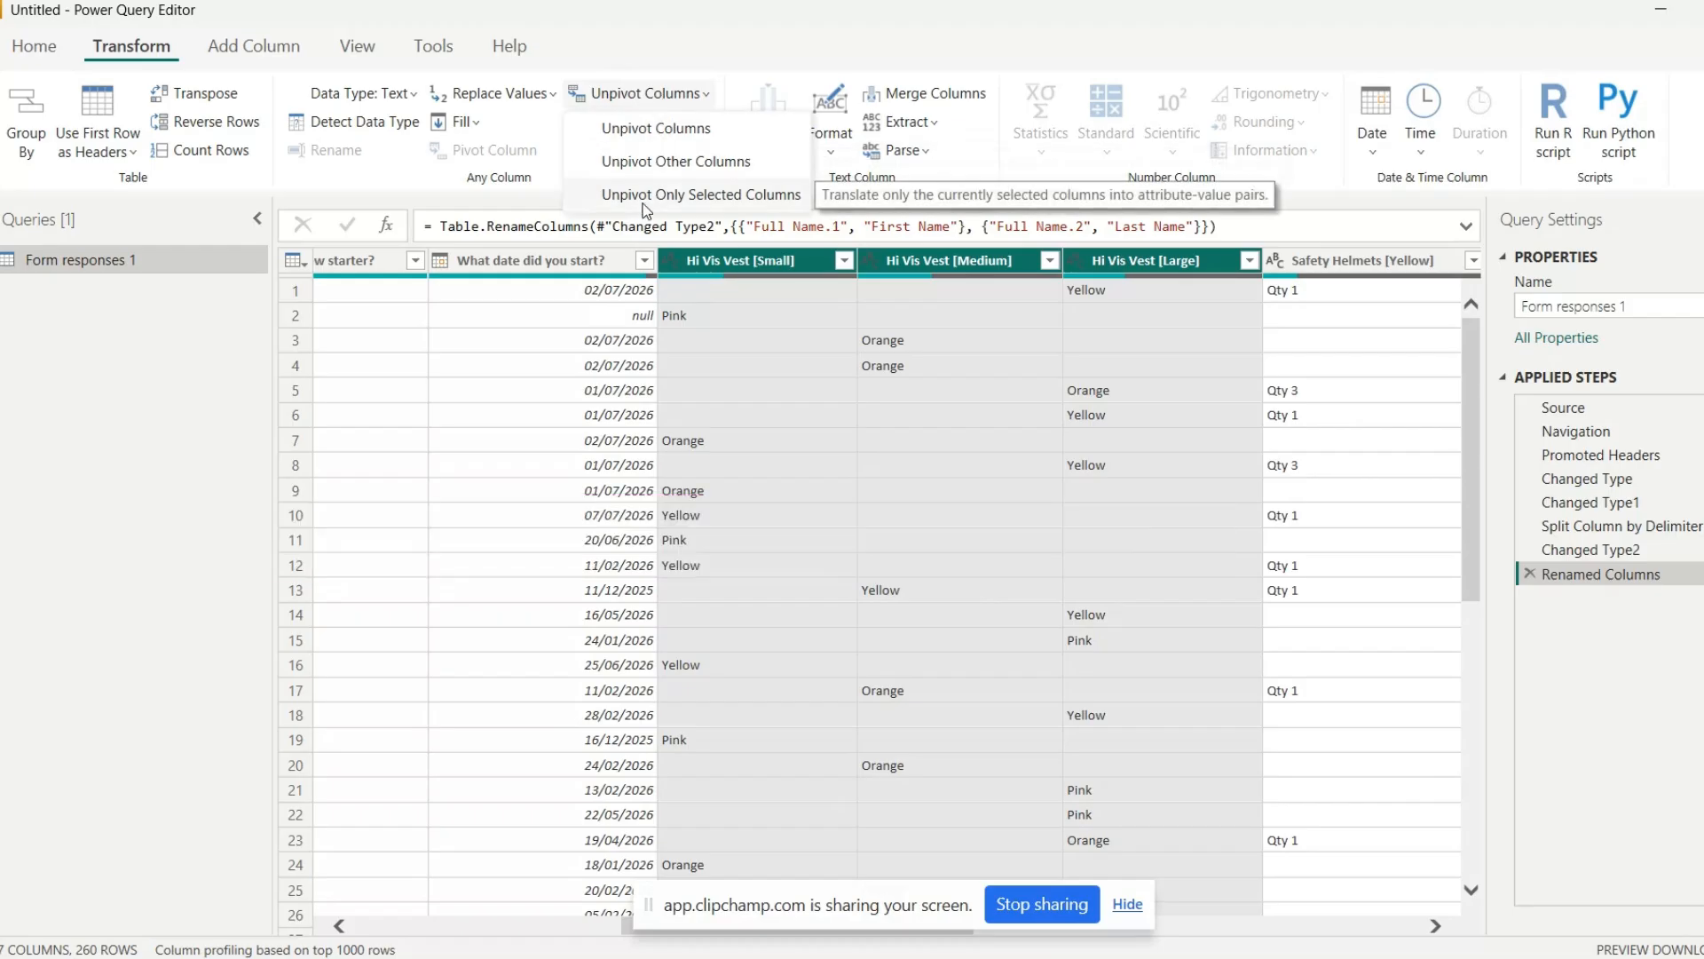
{"action": "left_click", "coordinate": [736, 194]}
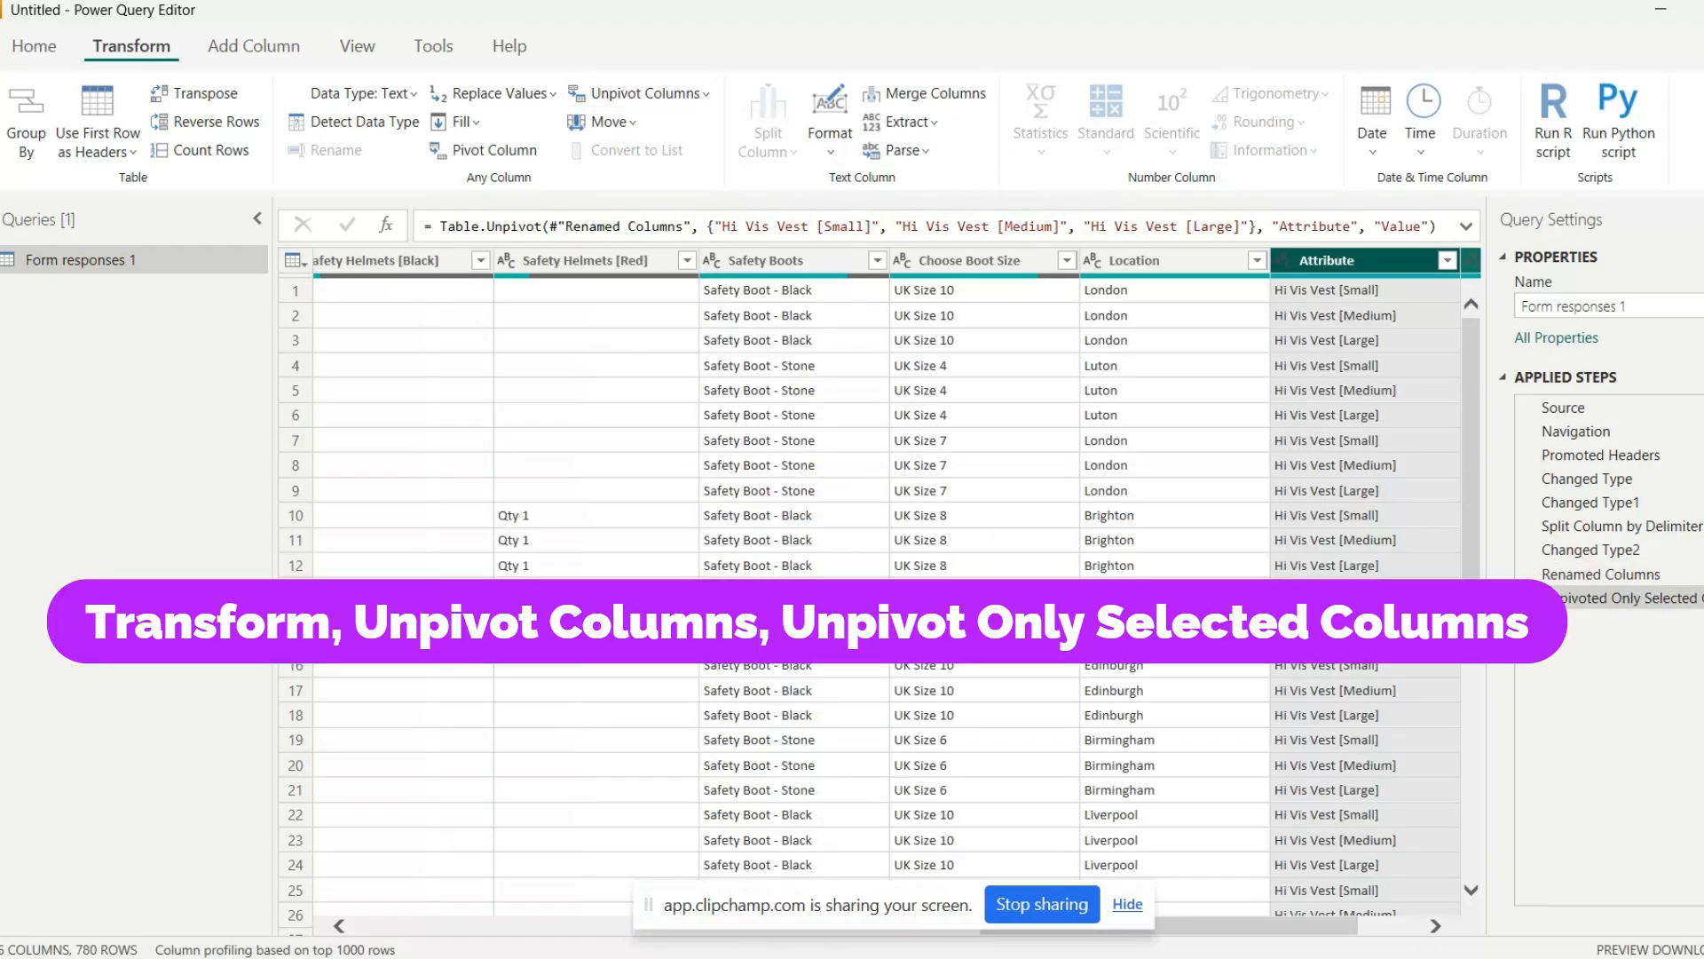
Rename the Attribute column holding the vest sizes to Hi Vis Vest
{"action": "left_click", "coordinate": [1435, 926]}
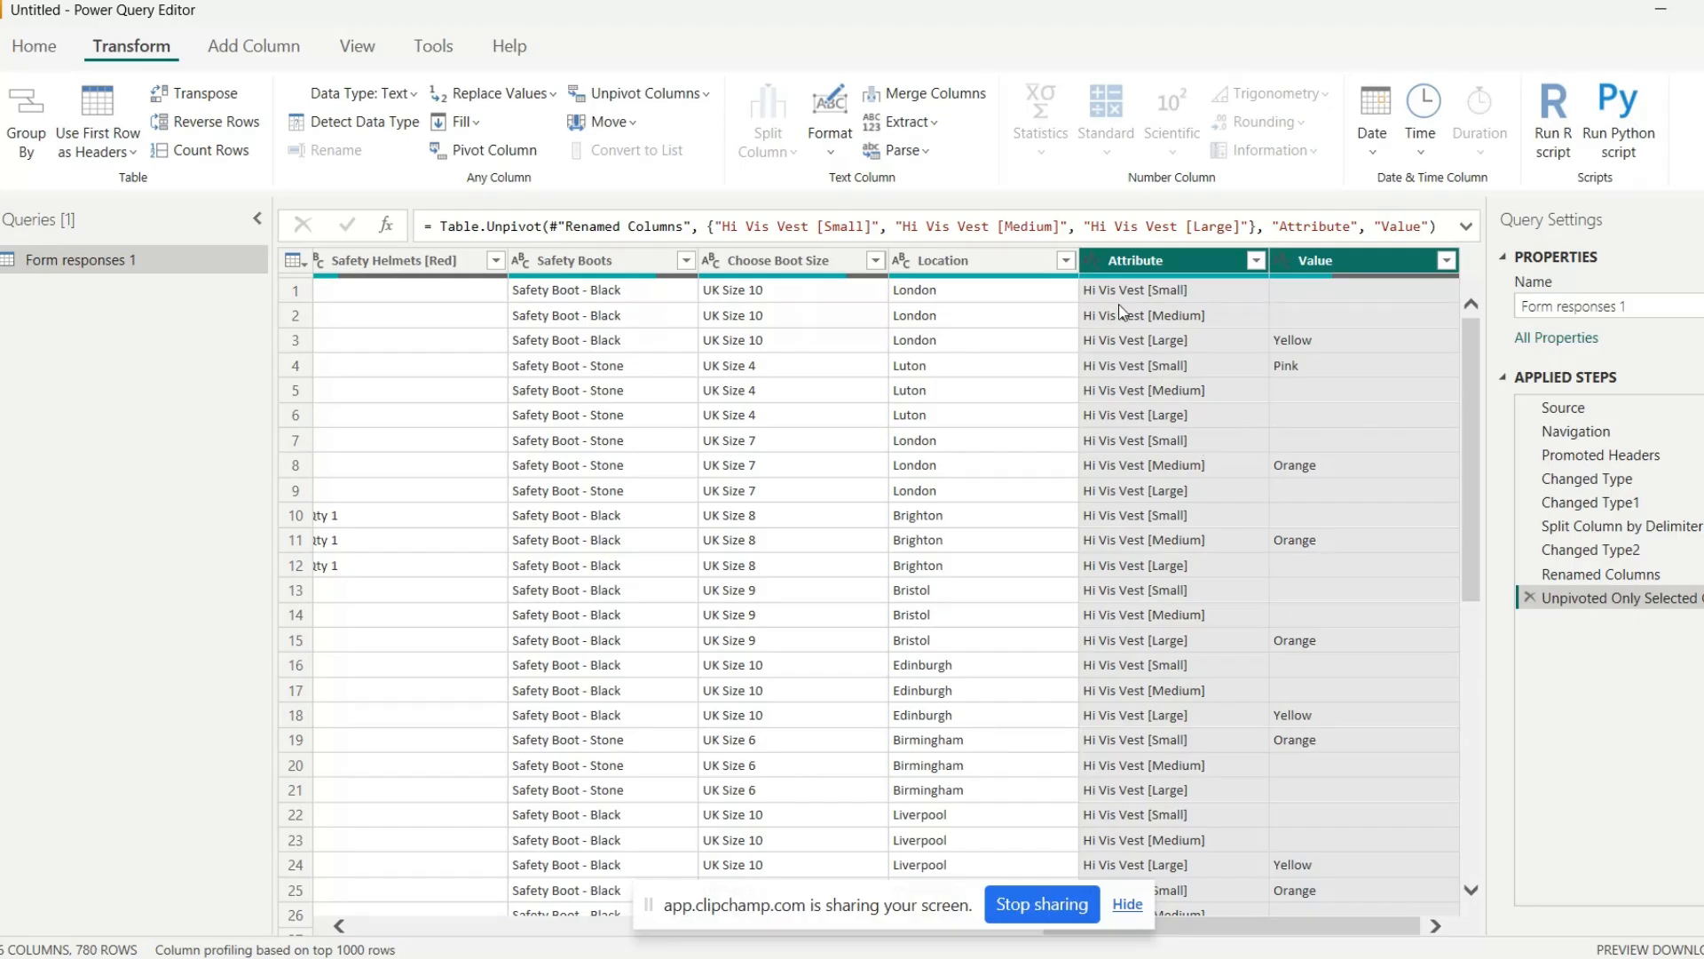
{"action": "left_click", "coordinate": [1151, 269]}
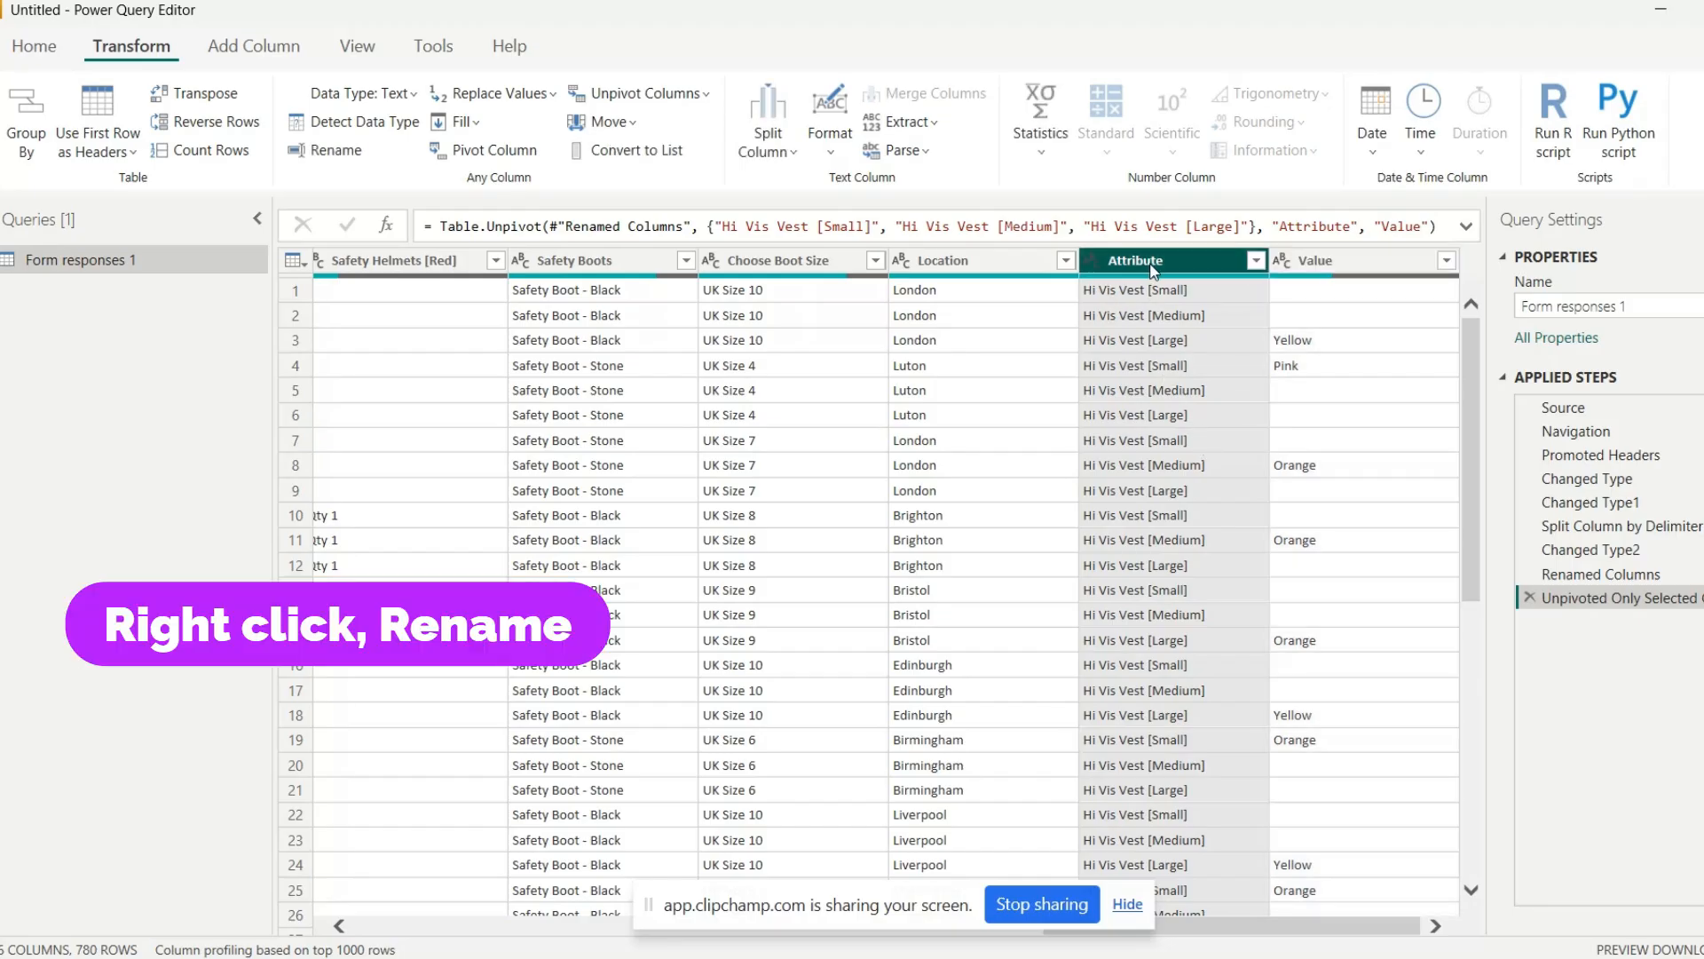
{"action": "right_click", "coordinate": [1152, 269]}
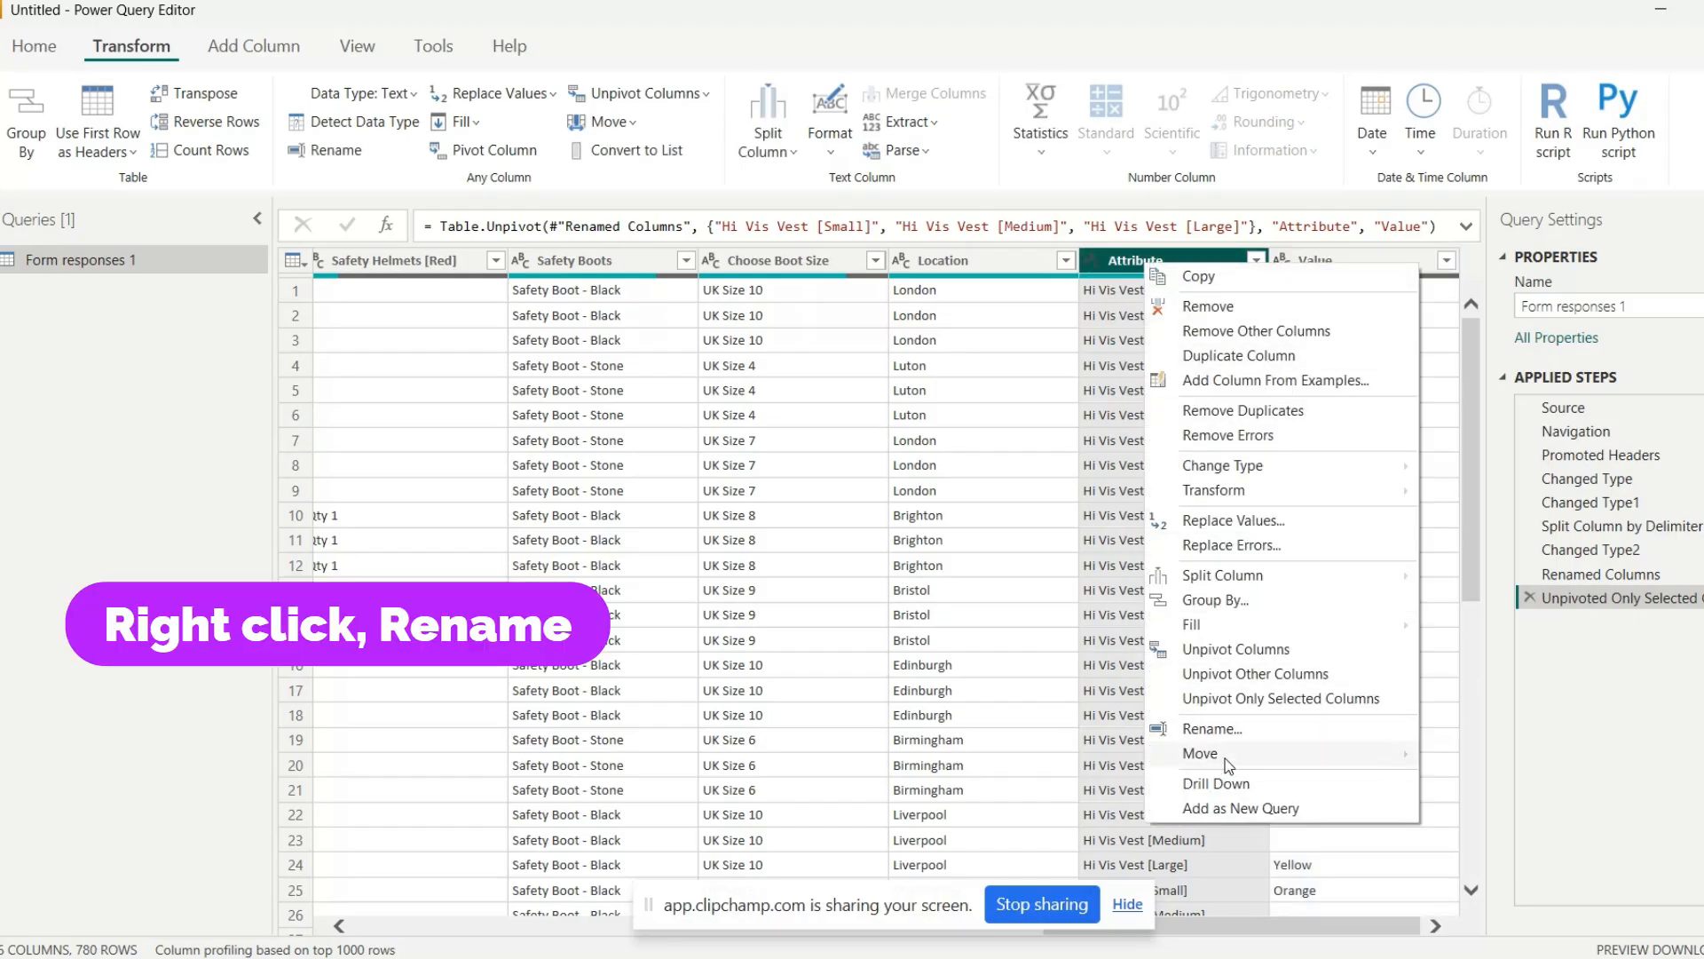
{"action": "left_click", "coordinate": [1212, 729]}
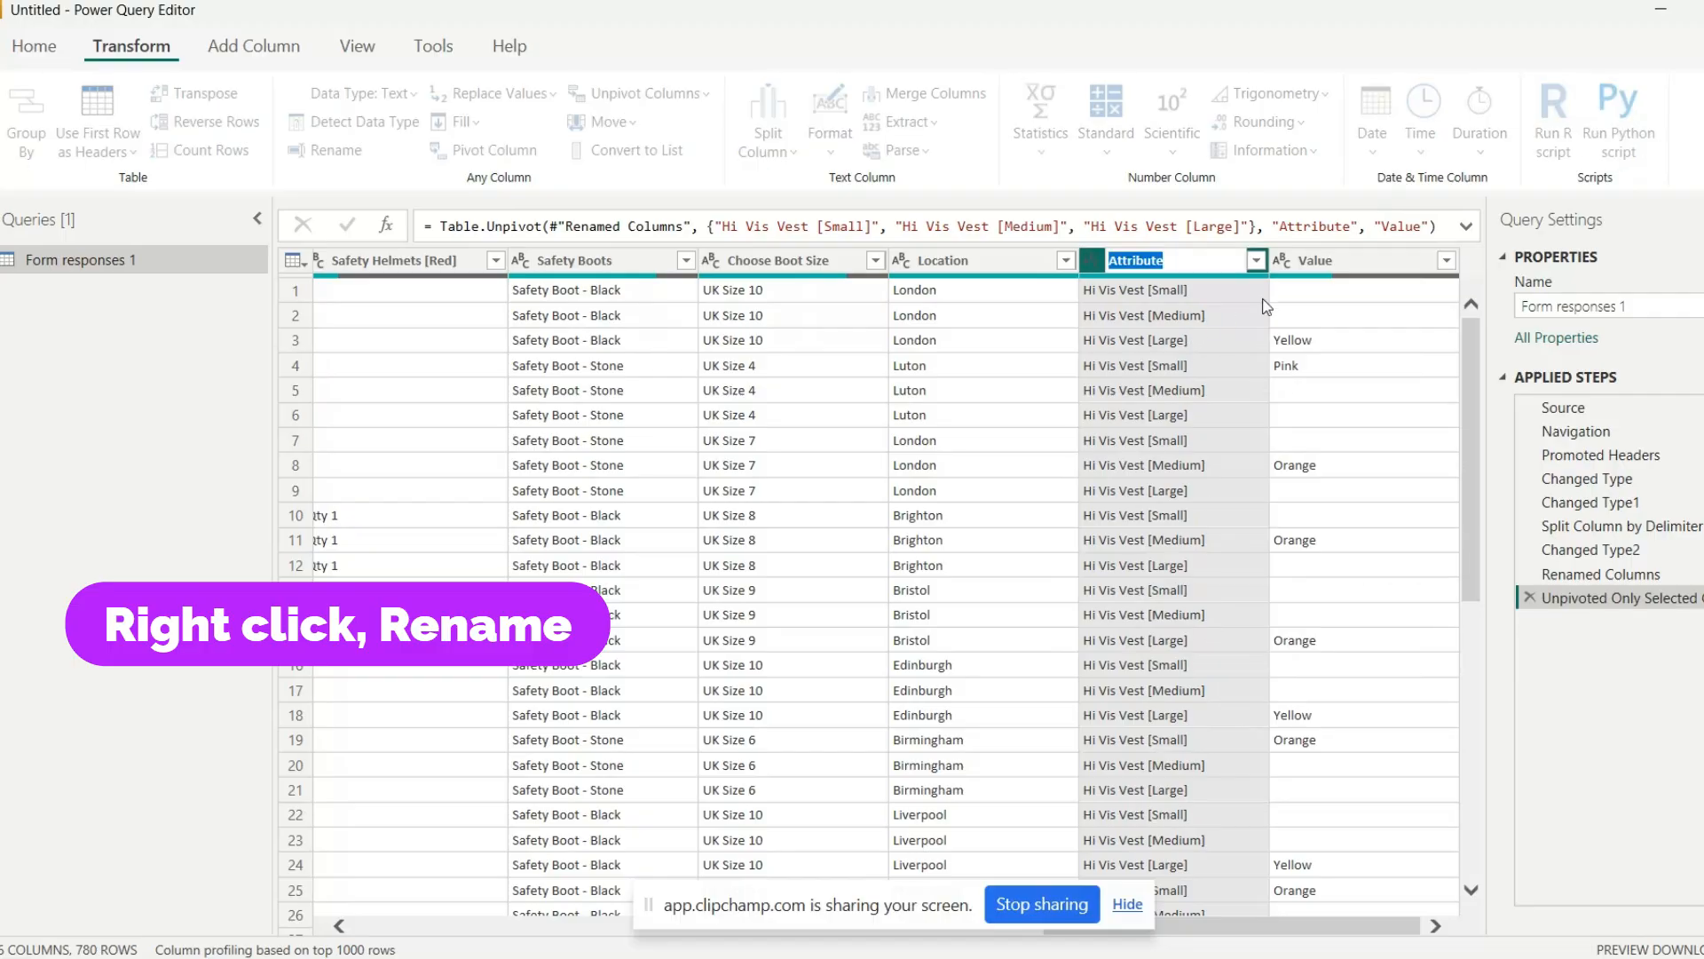
{"action": "type", "text": "Hi Vis Vest"}
{"action": "key", "text": "Return"}
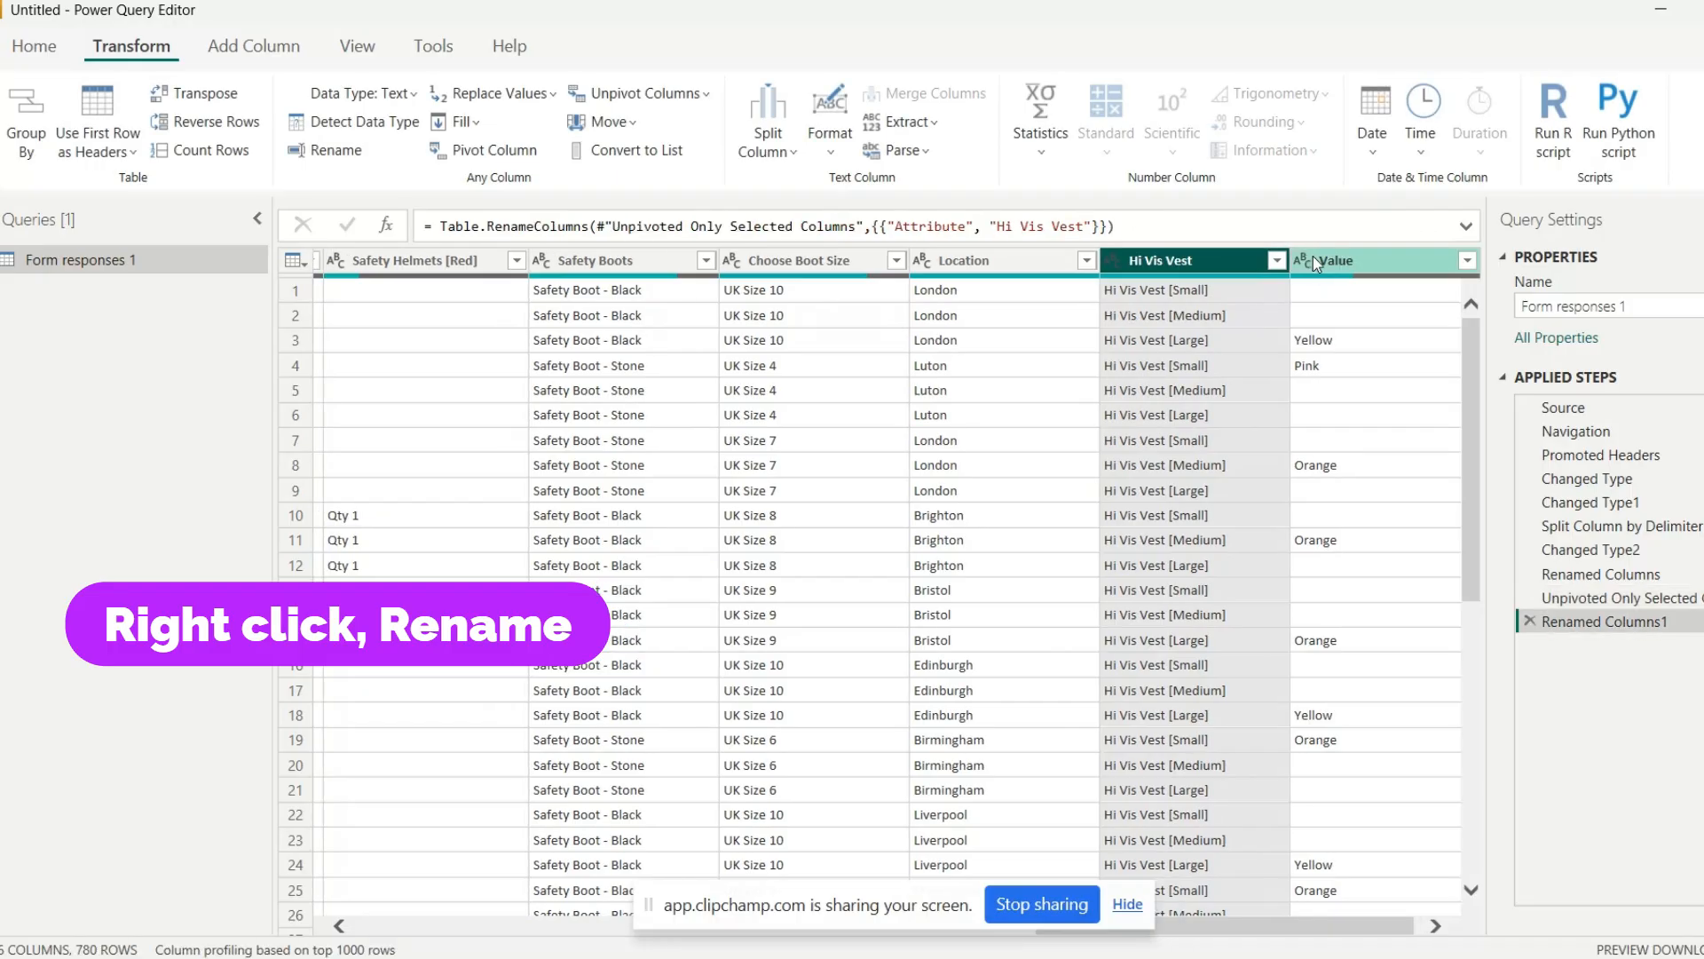
Rename the Value column holding the vest colours to Hi Vis Vest Colour
{"action": "right_click", "coordinate": [1318, 256]}
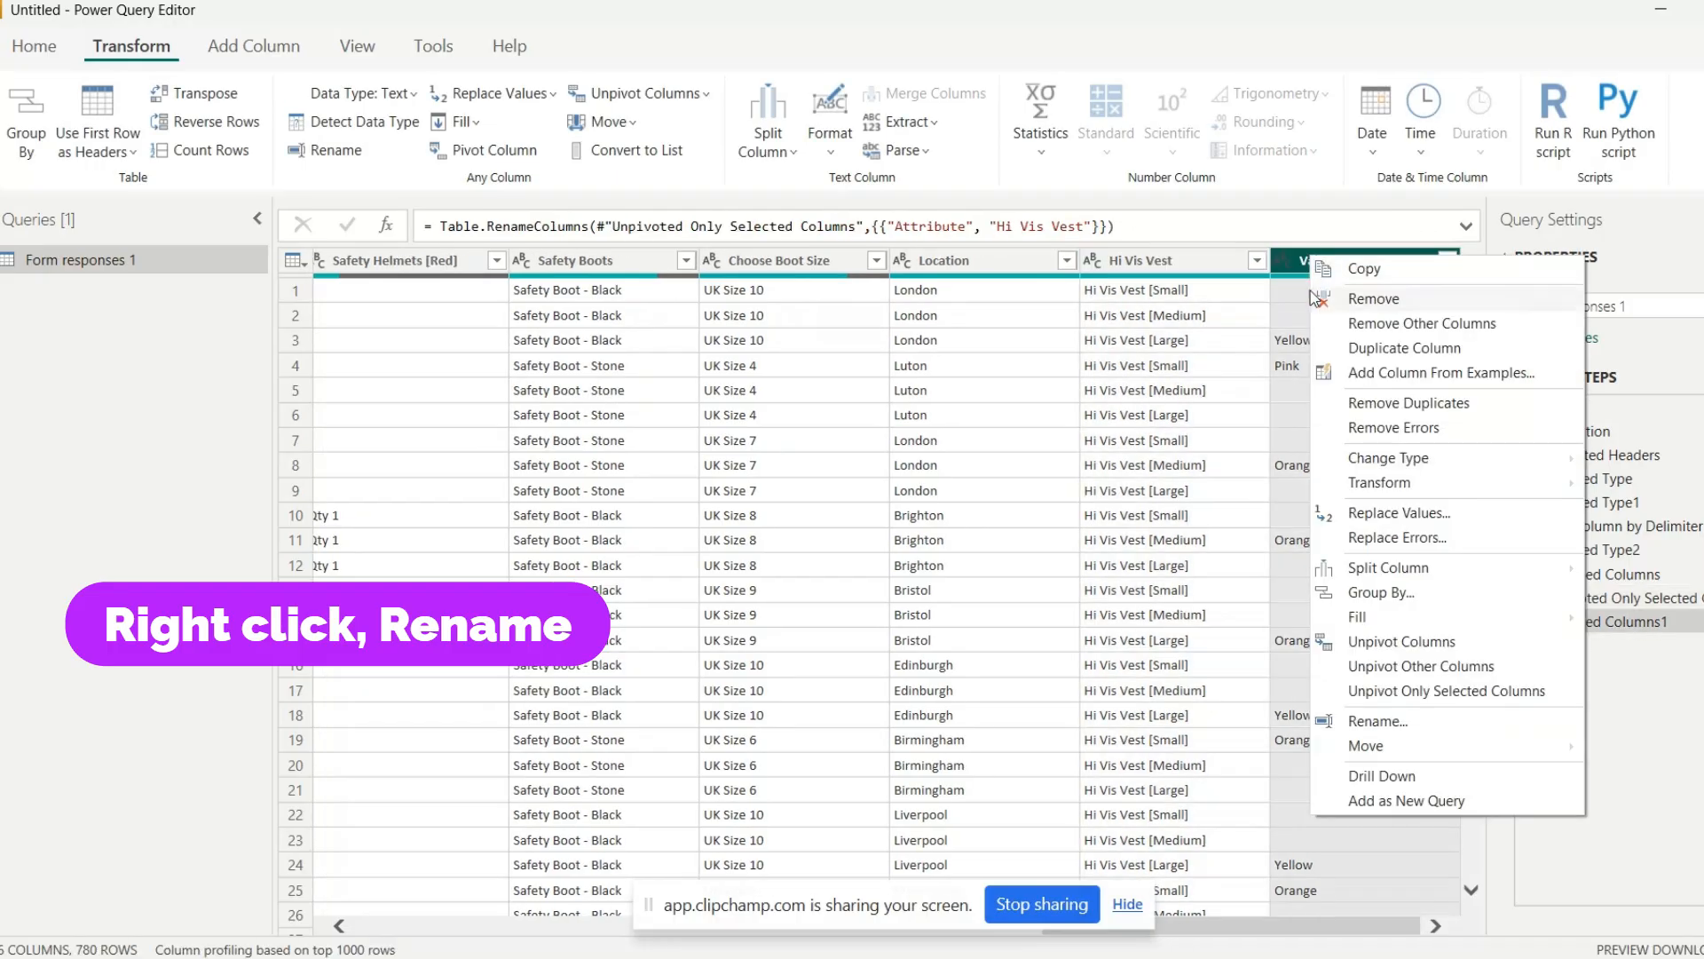
{"action": "left_click", "coordinate": [1368, 720]}
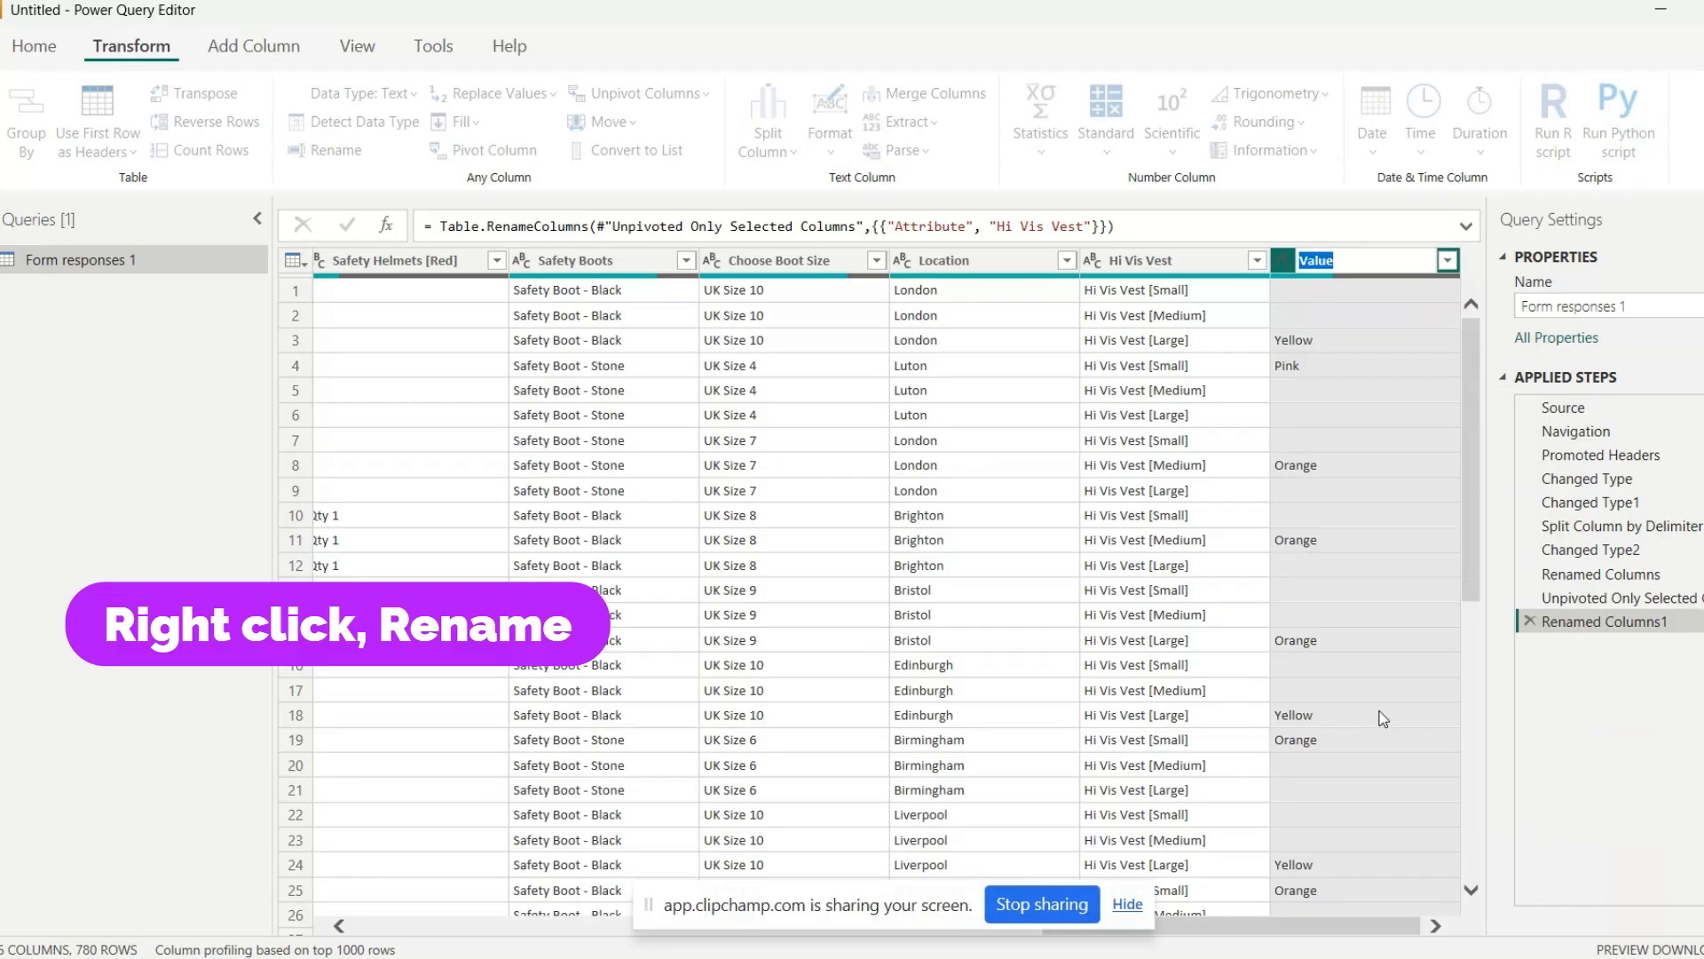
{"action": "type", "text": "Hi Vis "}
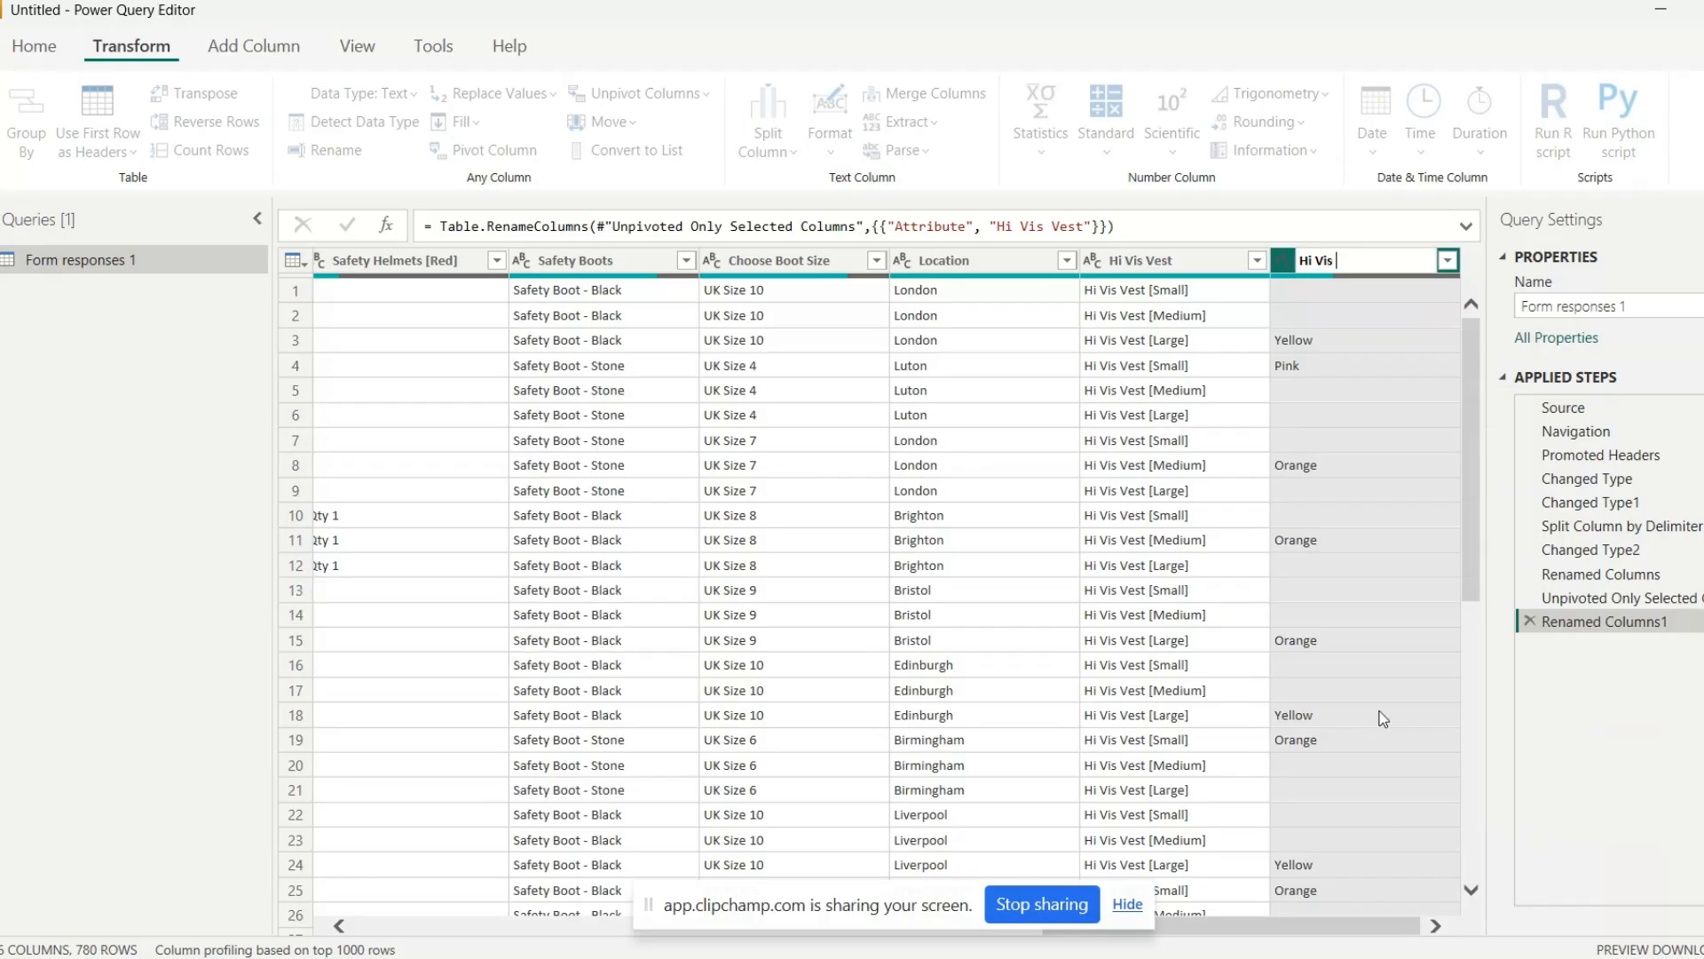
{"action": "type", "text": "Vest Colour"}
{"action": "key", "text": "Return"}
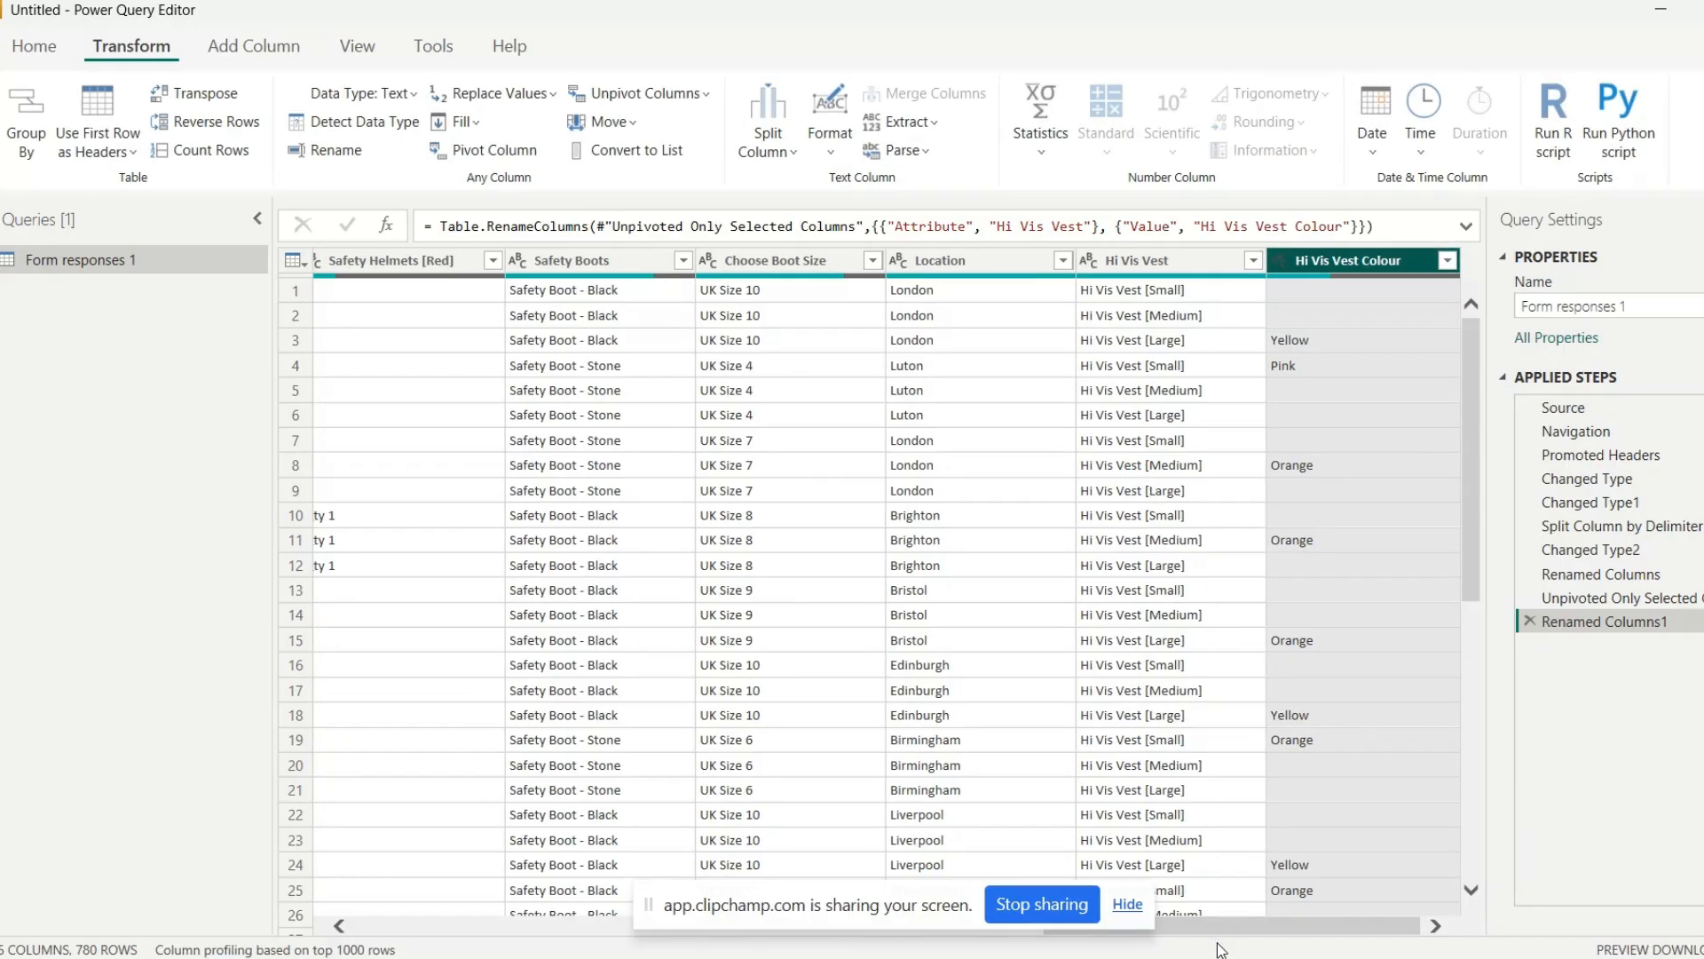
Unpivot only the selected Safety Helmets columns: Yellow, Blue, Pink, Black and Red
{"action": "left_click_drag", "start_coordinate": [1282, 934], "coordinate": [620, 887]}
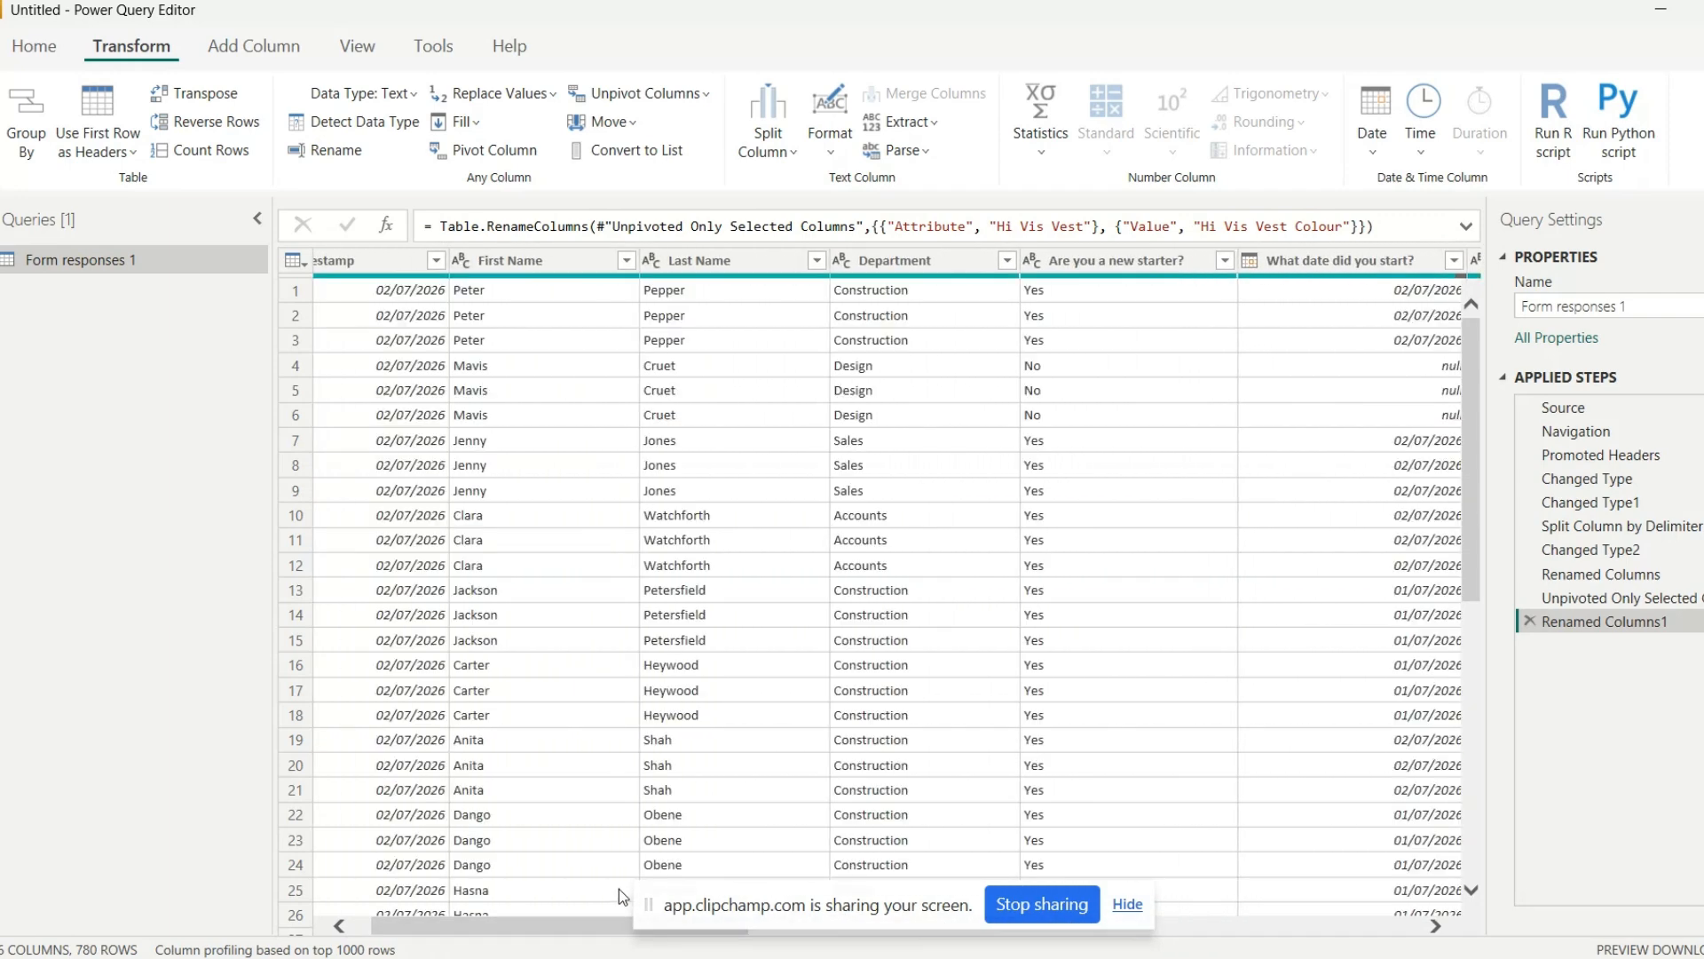
{"action": "left_click", "coordinate": [1435, 928]}
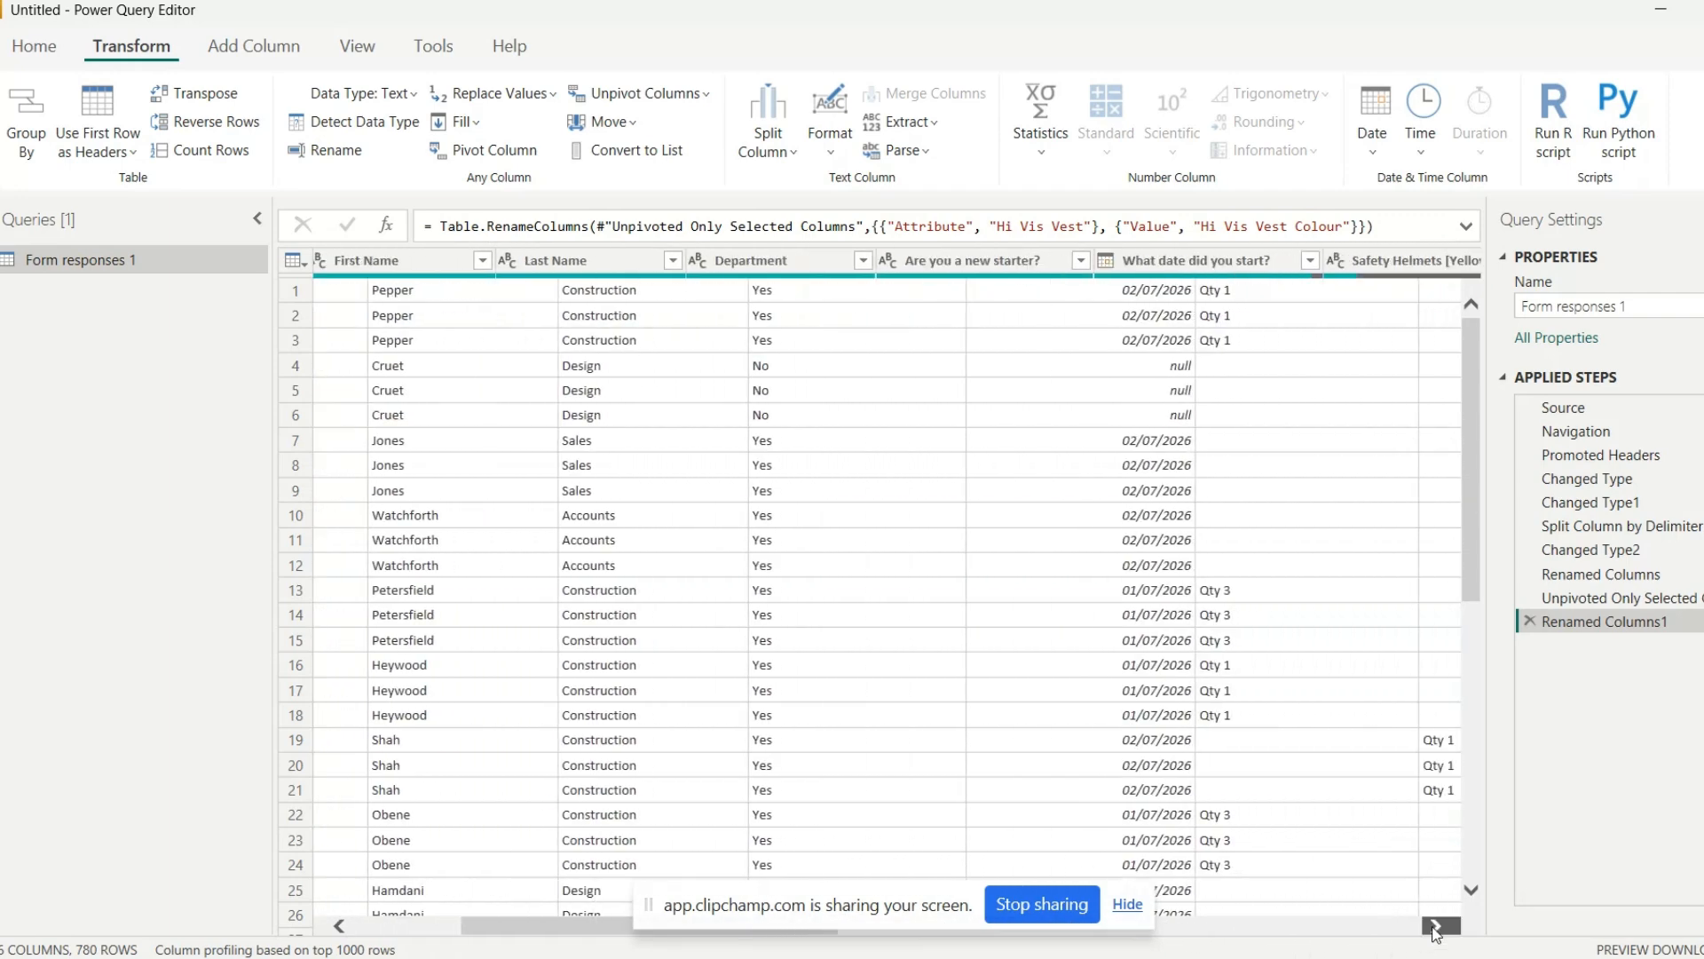
{"action": "left_click", "coordinate": [1435, 926]}
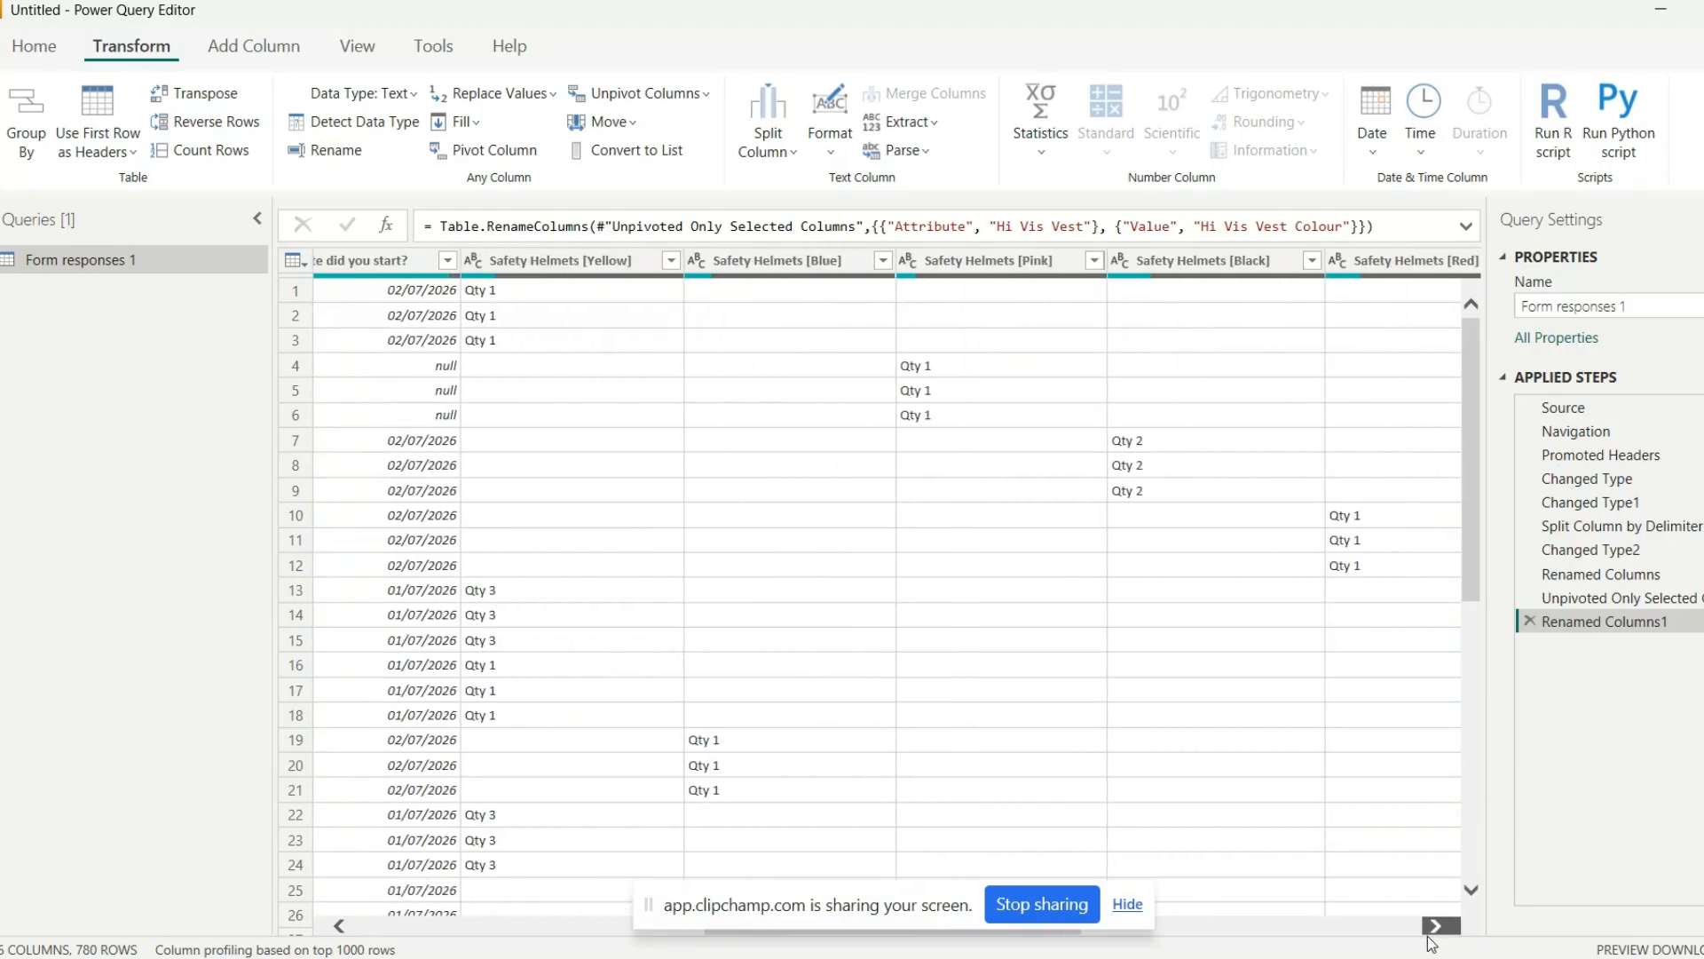
{"action": "left_click", "coordinate": [575, 265]}
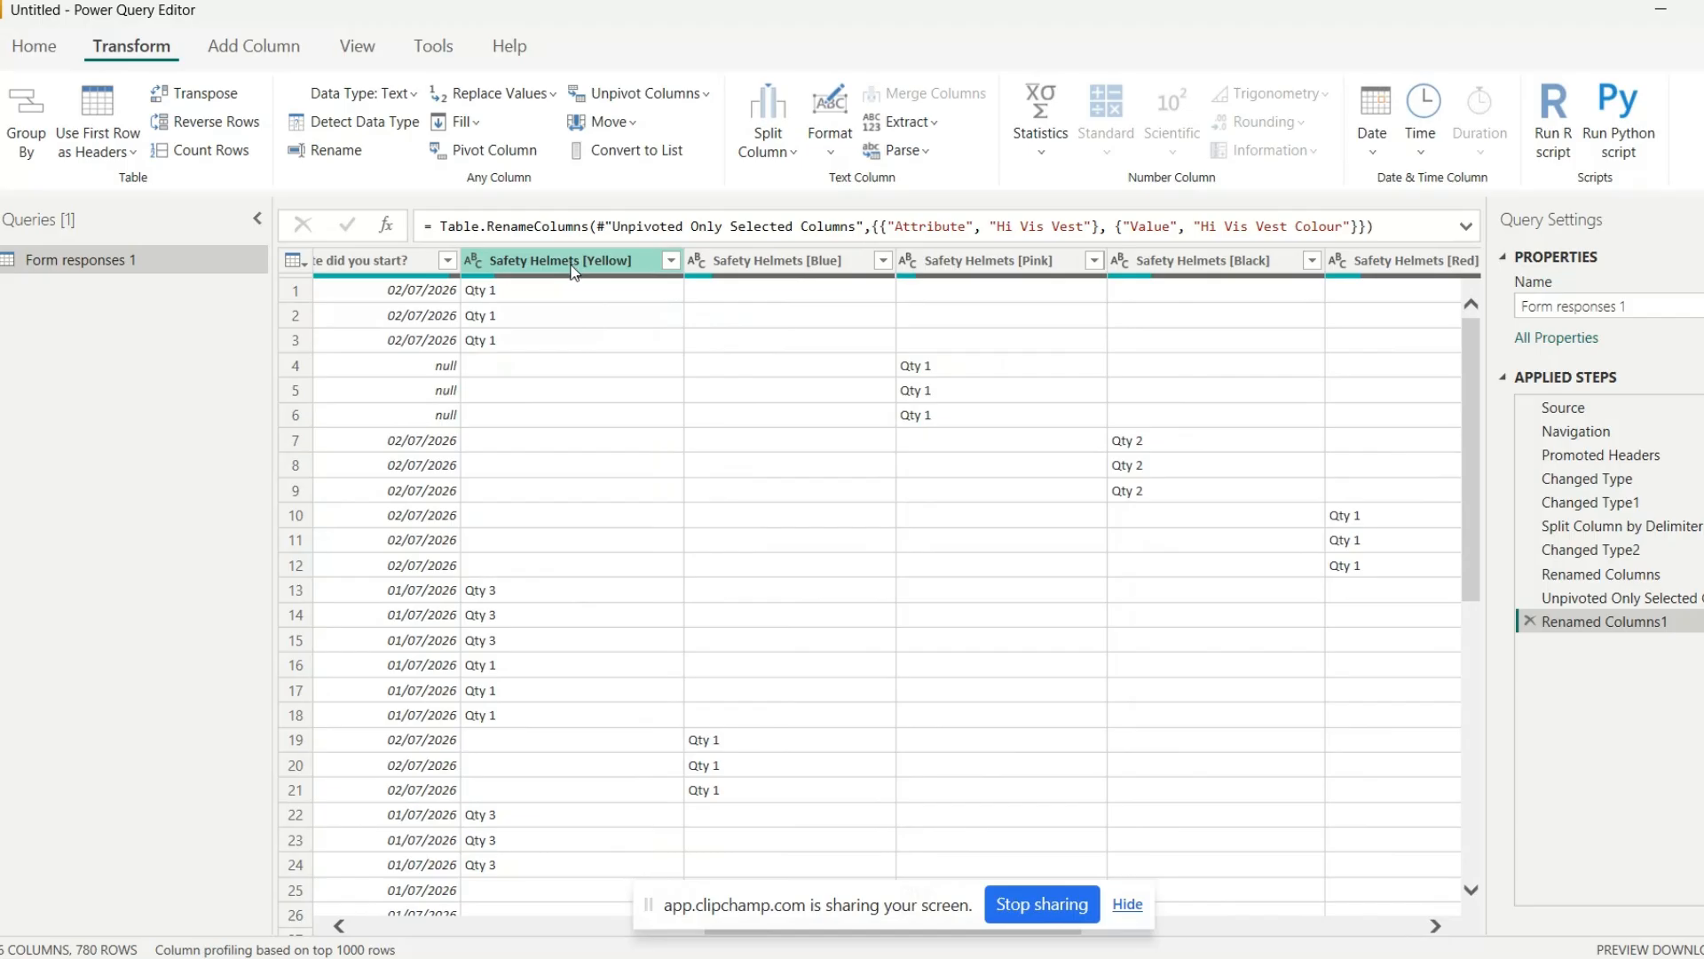
{"action": "left_click", "coordinate": [575, 263]}
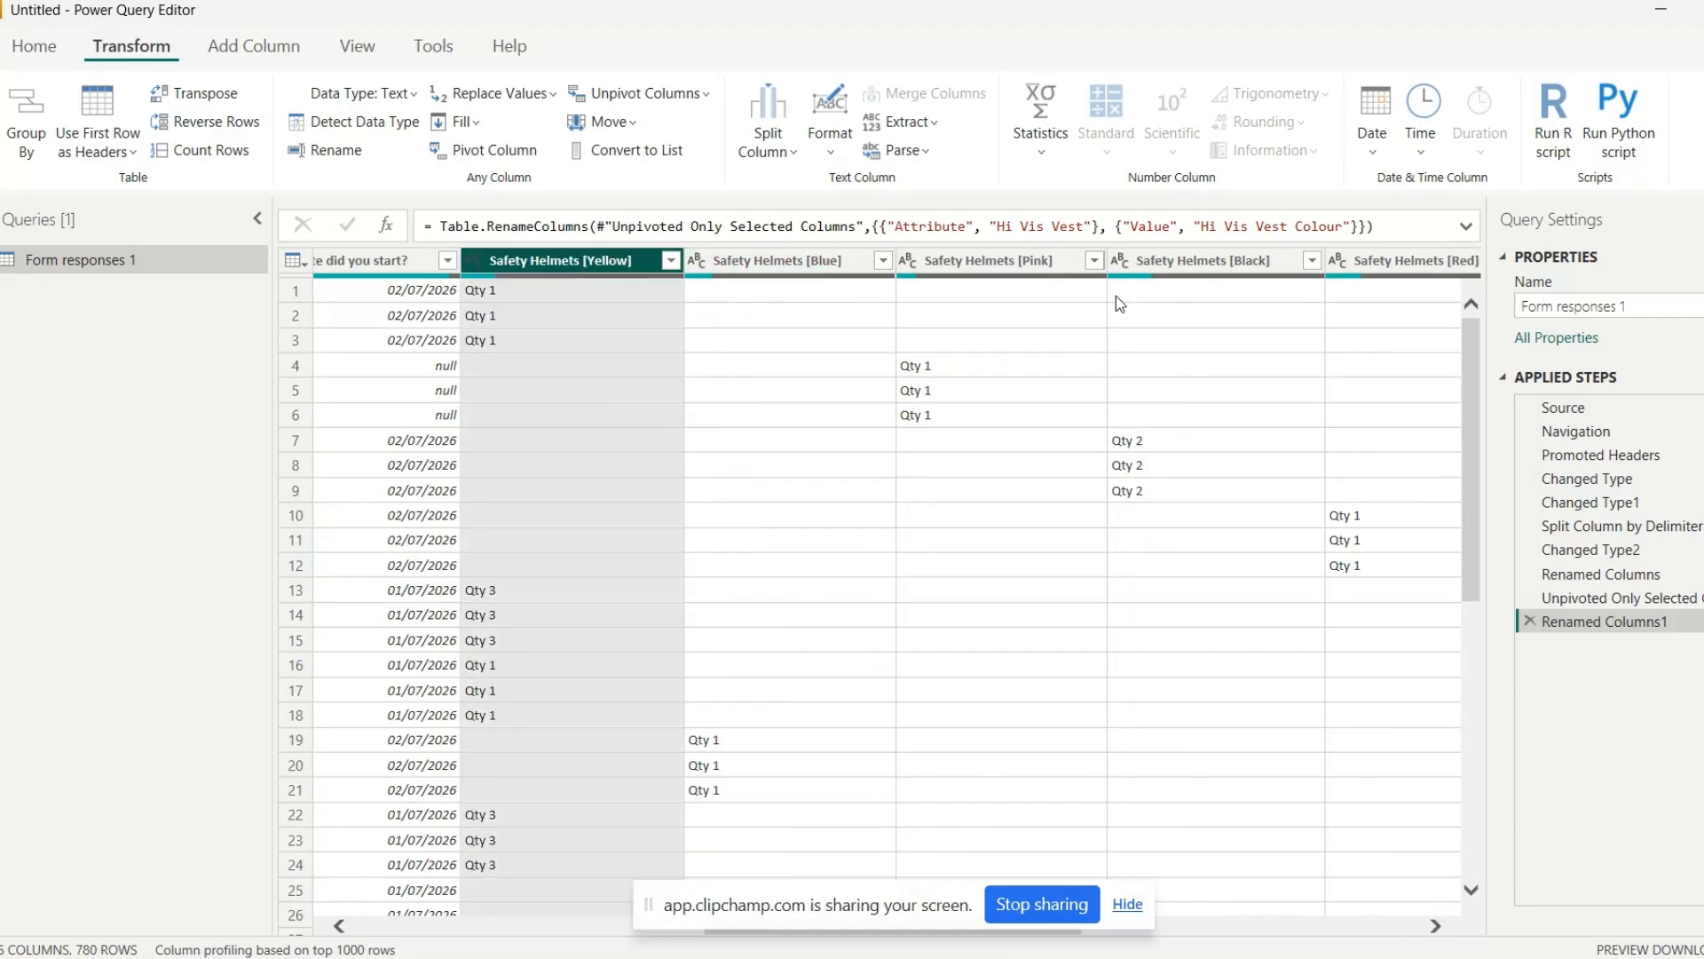
{"action": "left_click", "coordinate": [1436, 926]}
{"action": "left_click", "coordinate": [1435, 926]}
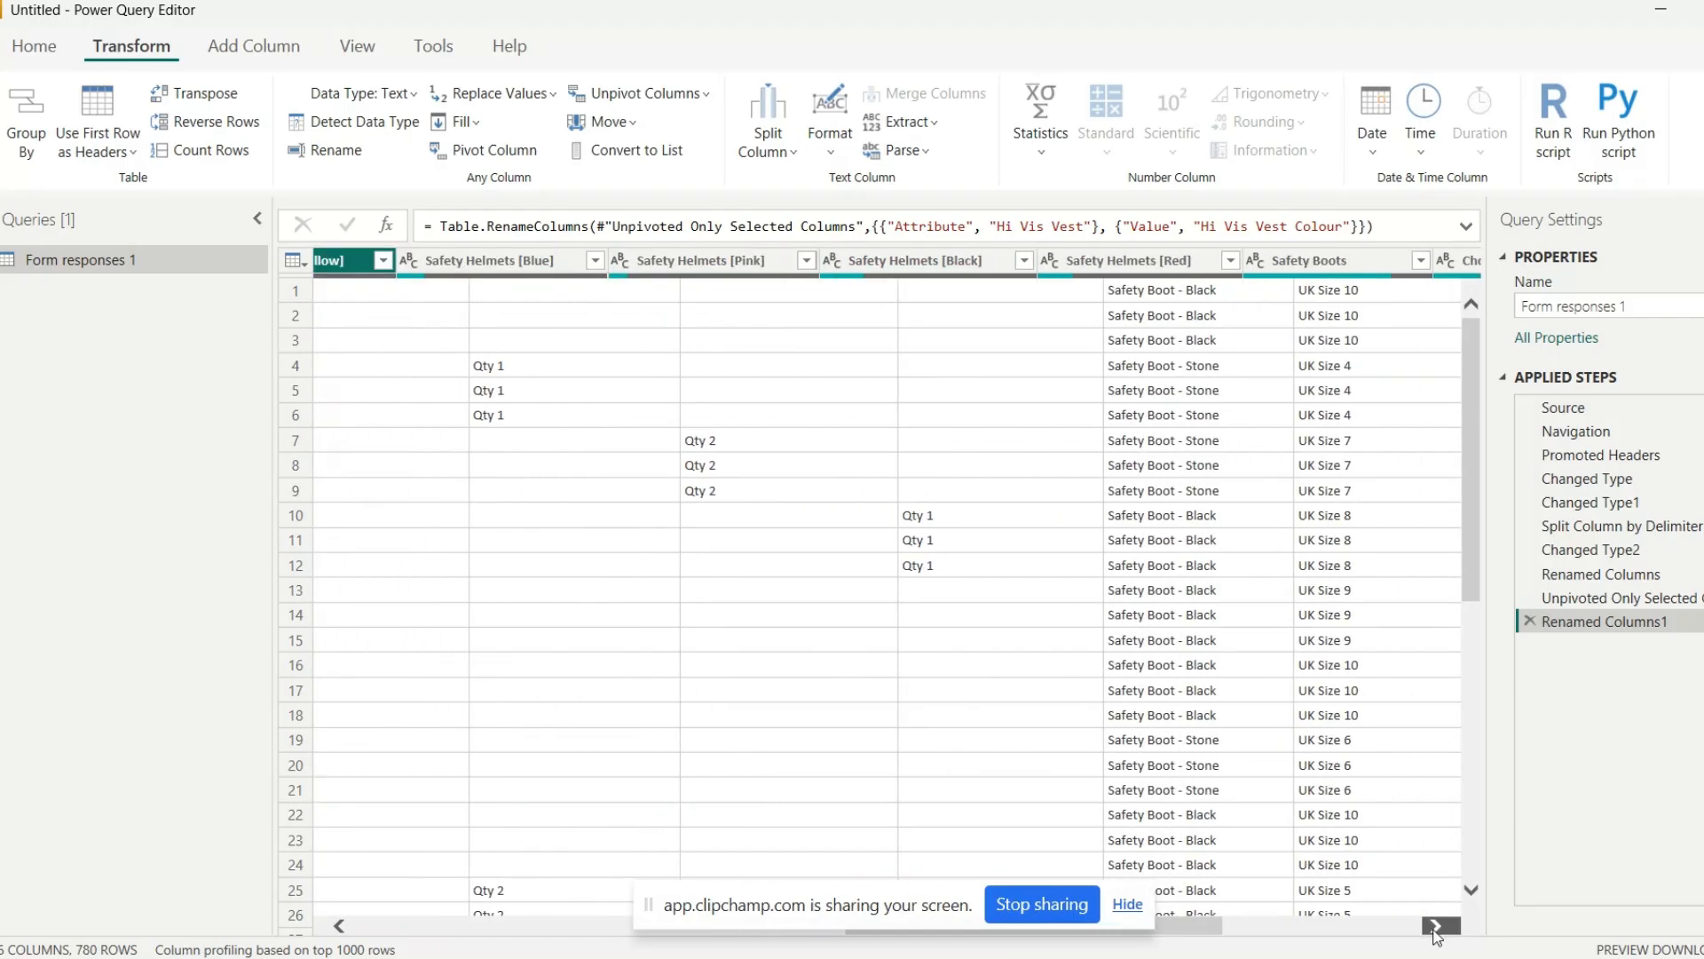
{"action": "left_click", "coordinate": [1435, 926]}
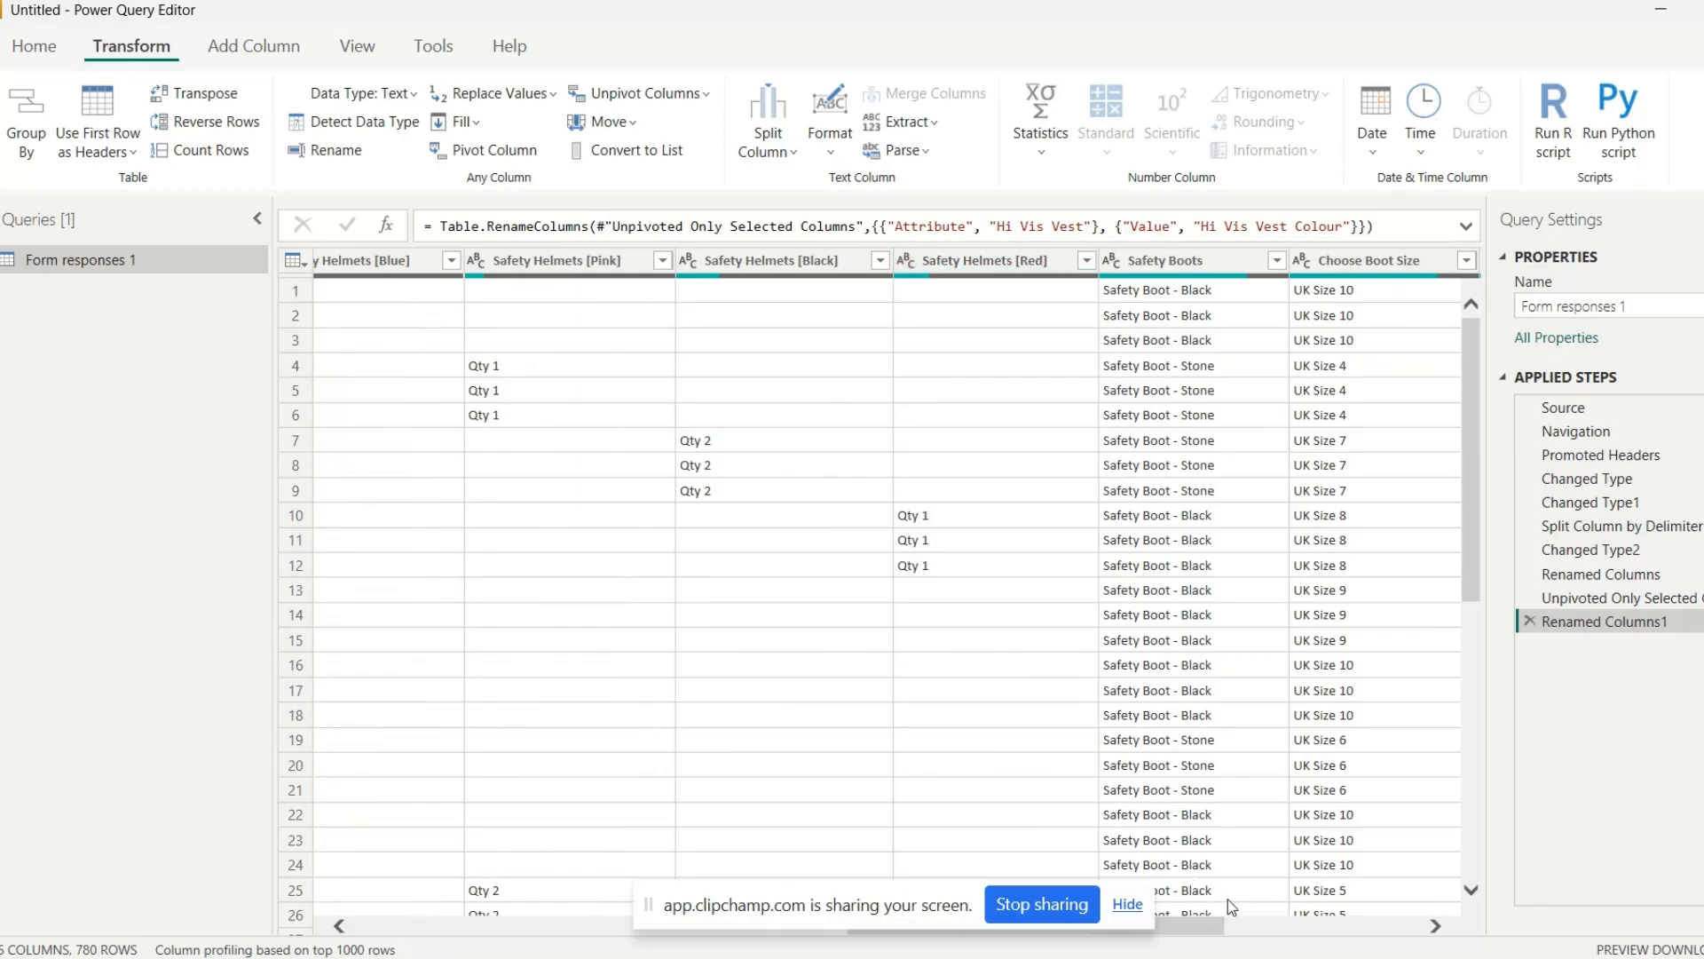
{"action": "left_click_drag", "start_coordinate": [1213, 925], "coordinate": [1023, 926]}
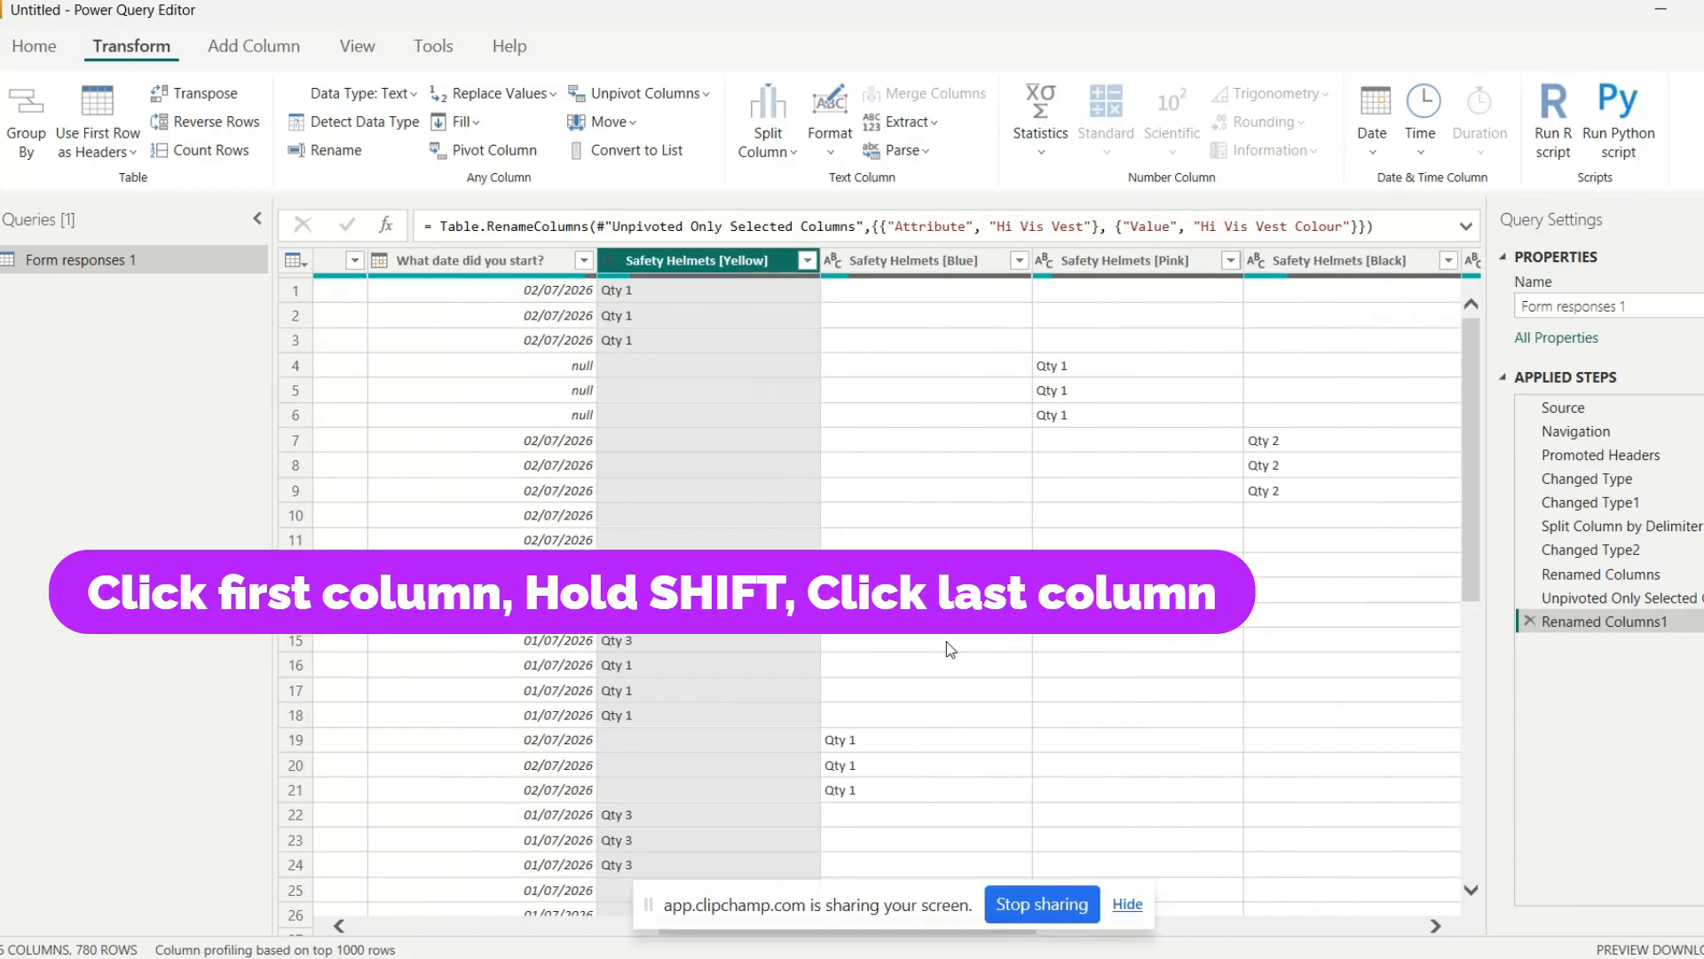
{"action": "left_click", "coordinate": [1436, 927]}
{"action": "left_click", "coordinate": [1436, 927]}
{"action": "left_click", "coordinate": [1436, 928]}
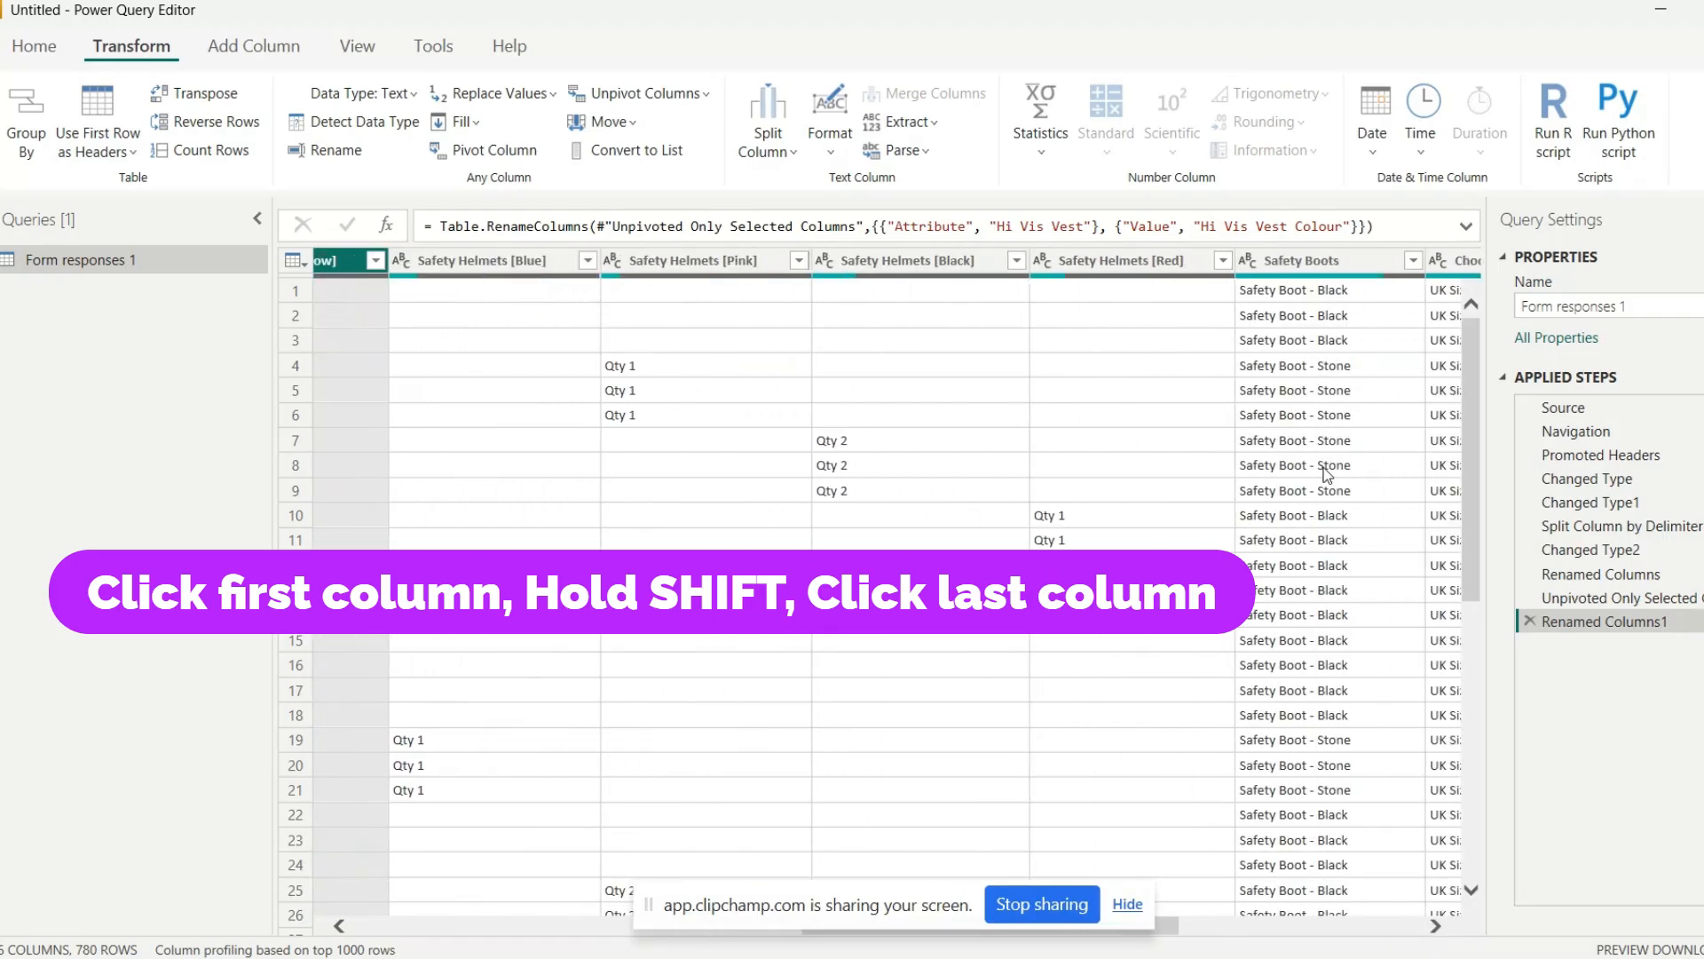
{"action": "left_click", "coordinate": [1123, 260], "text": "shift"}
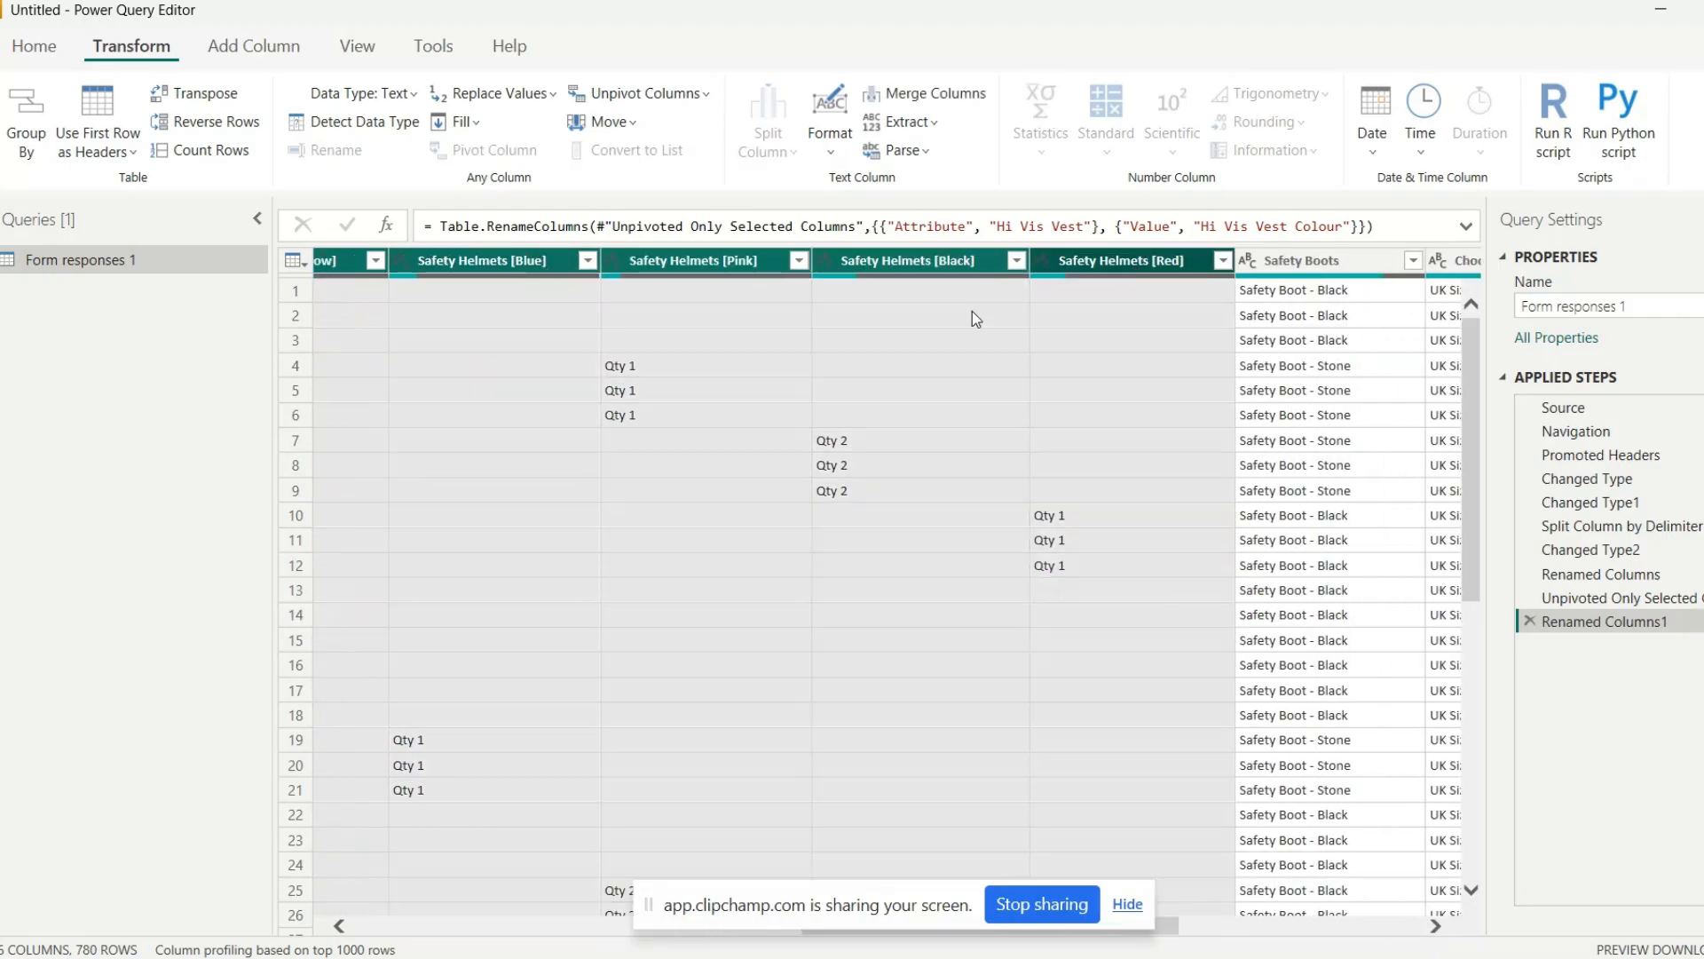
{"action": "left_click", "coordinate": [685, 95]}
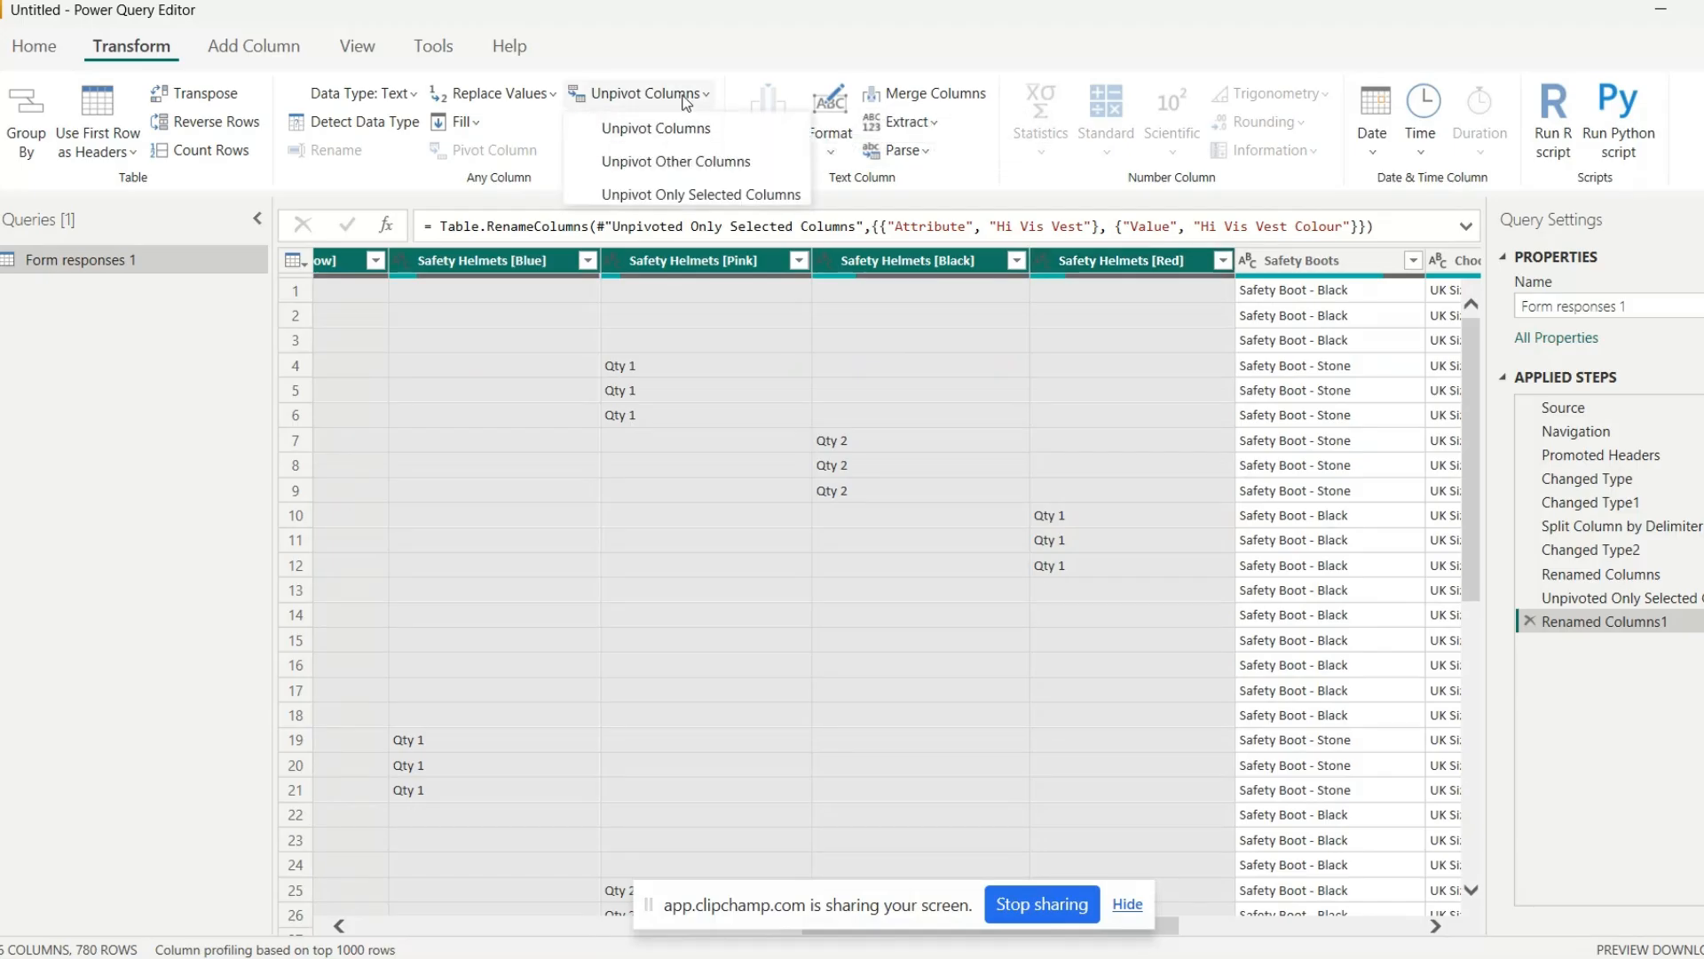
{"action": "left_click", "coordinate": [699, 195]}
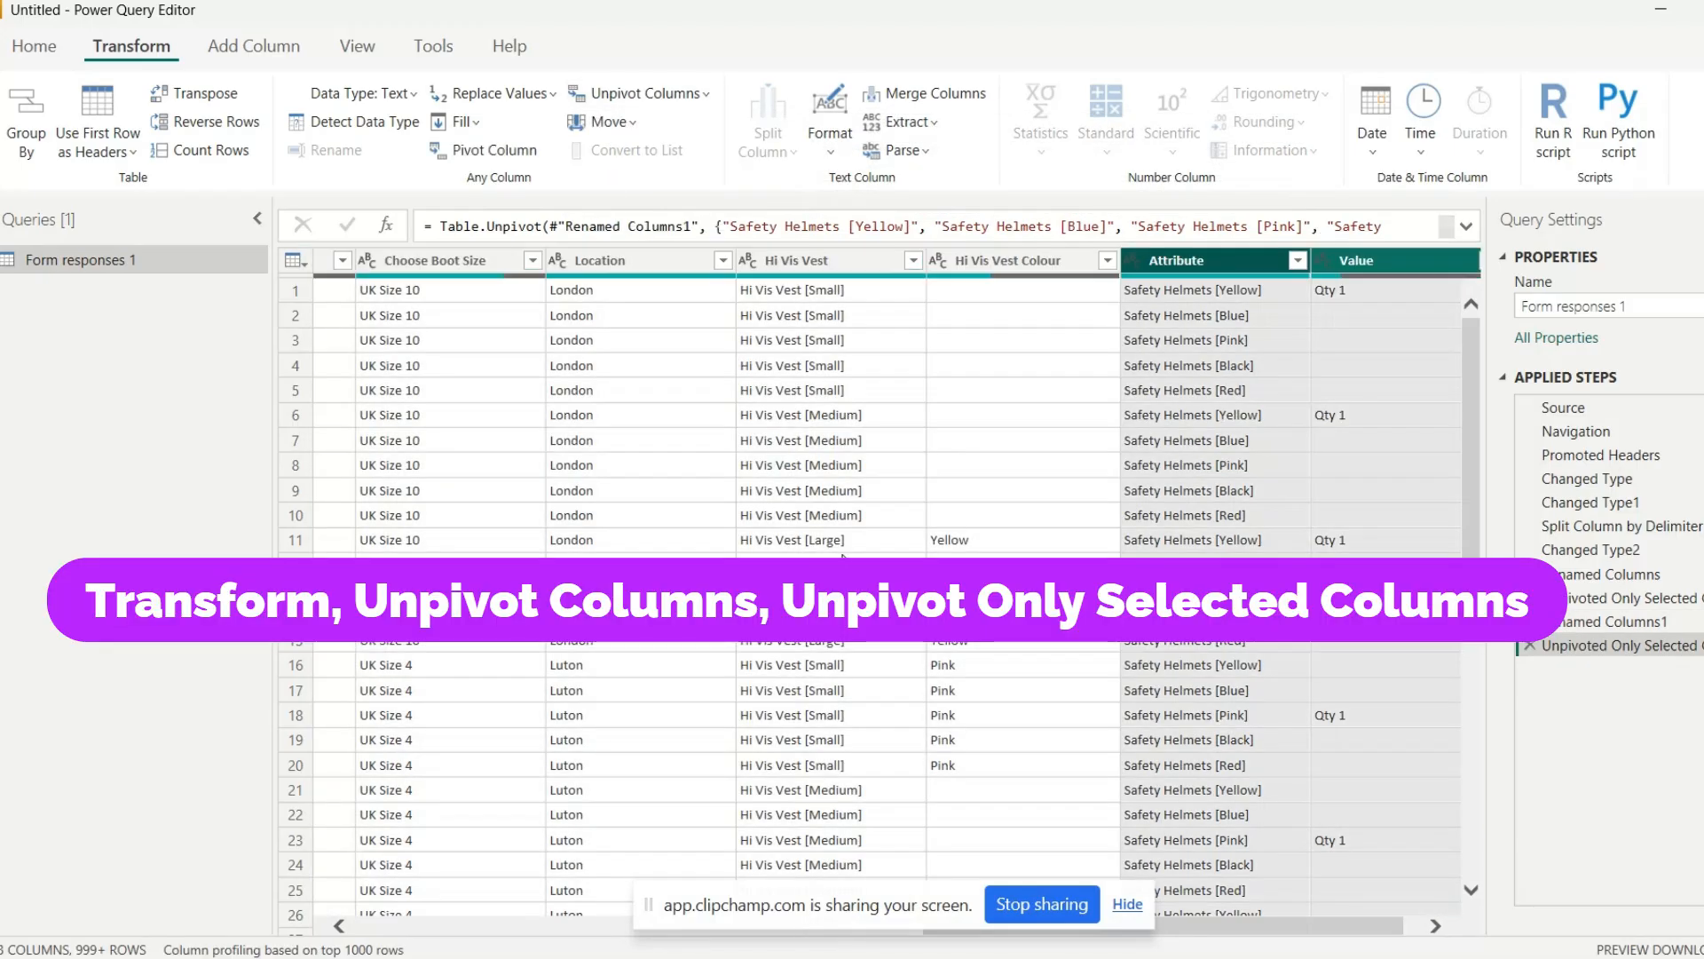
Rename the Attribute column holding the helmet colours to Safety Helmet
{"action": "left_click", "coordinate": [1436, 926]}
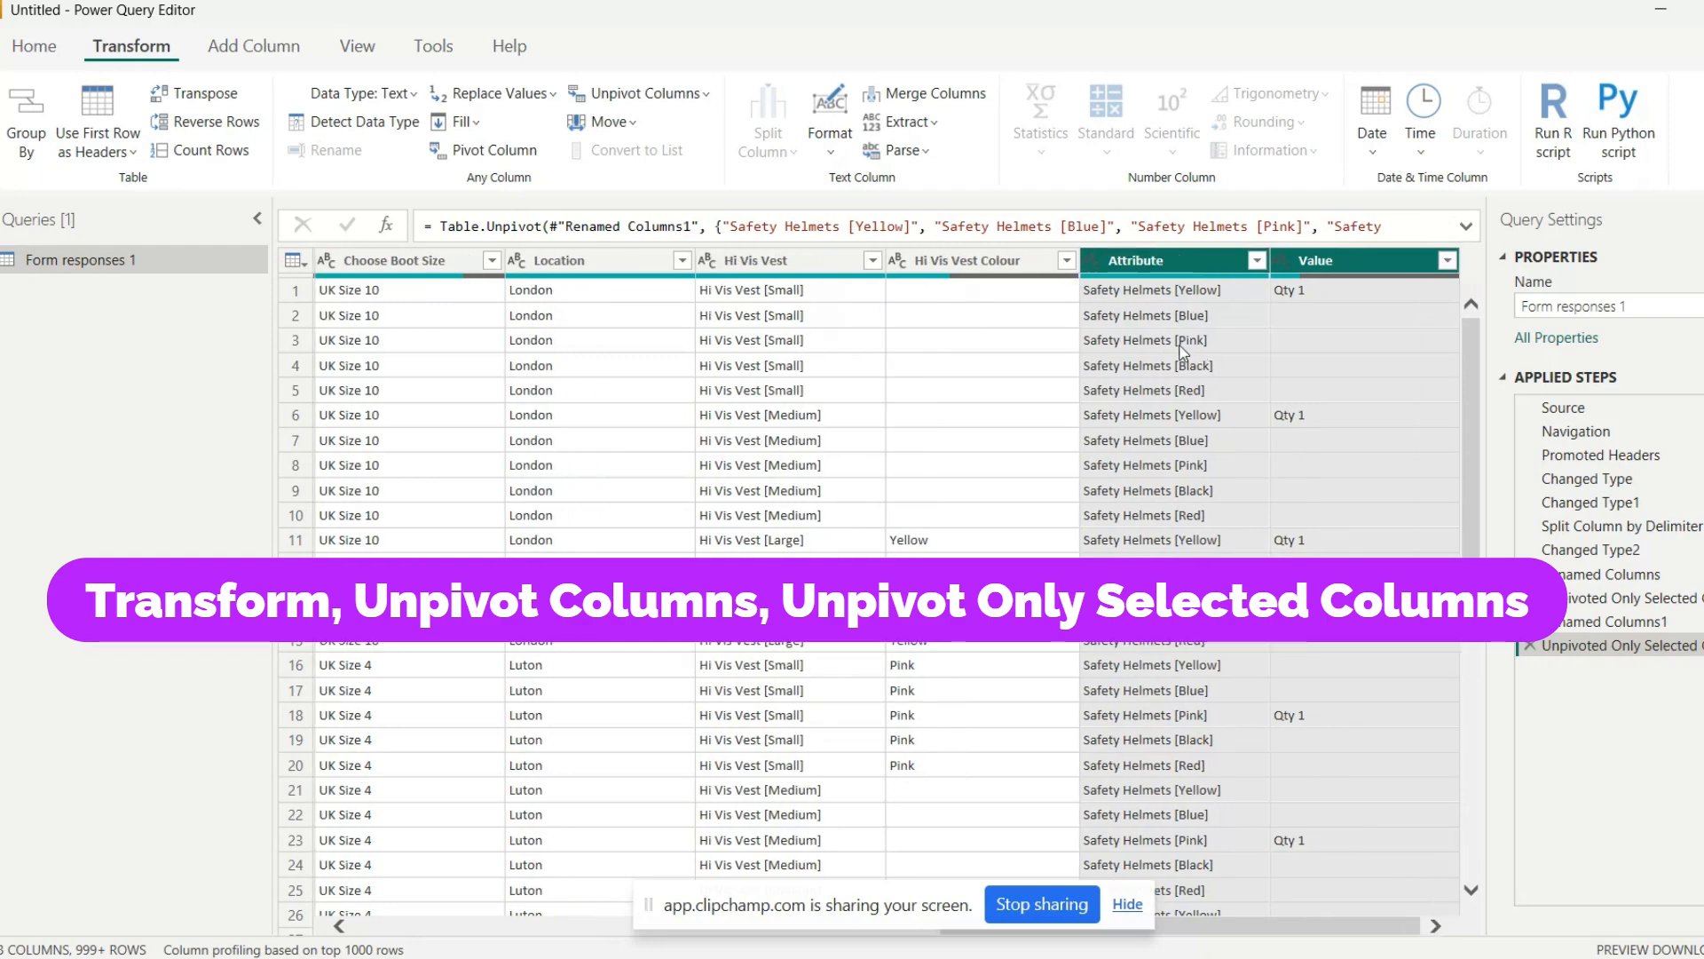
{"action": "left_click", "coordinate": [1323, 258]}
{"action": "right_click", "coordinate": [1159, 263]}
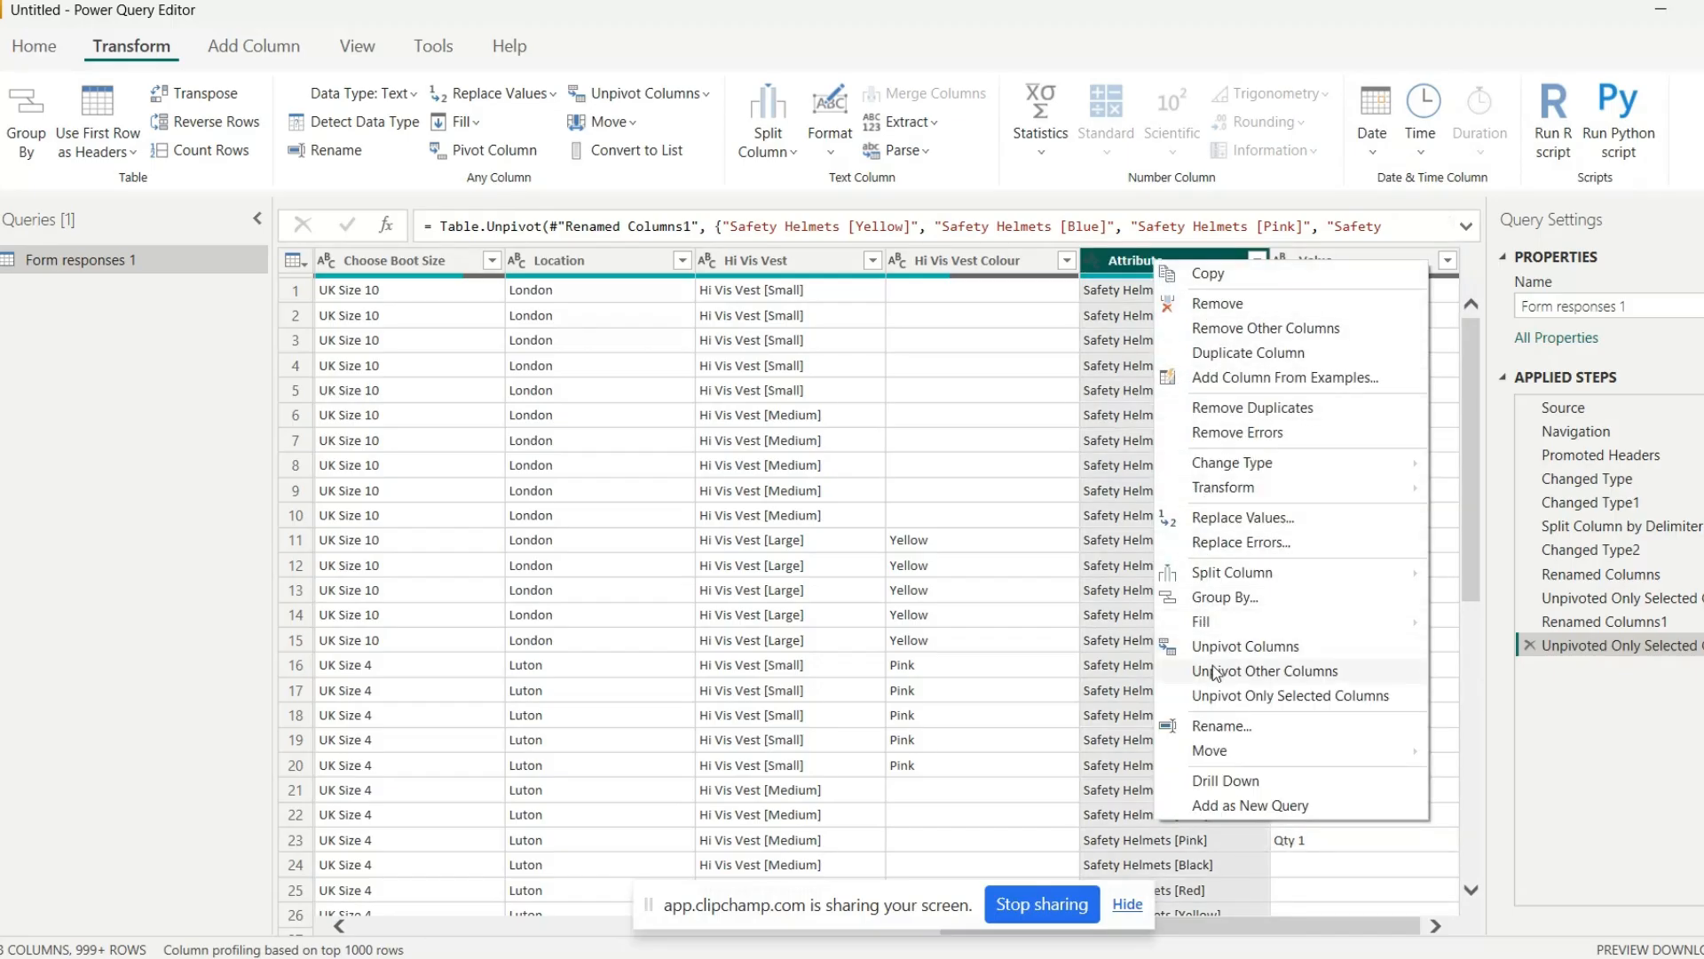
{"action": "left_click", "coordinate": [1228, 726]}
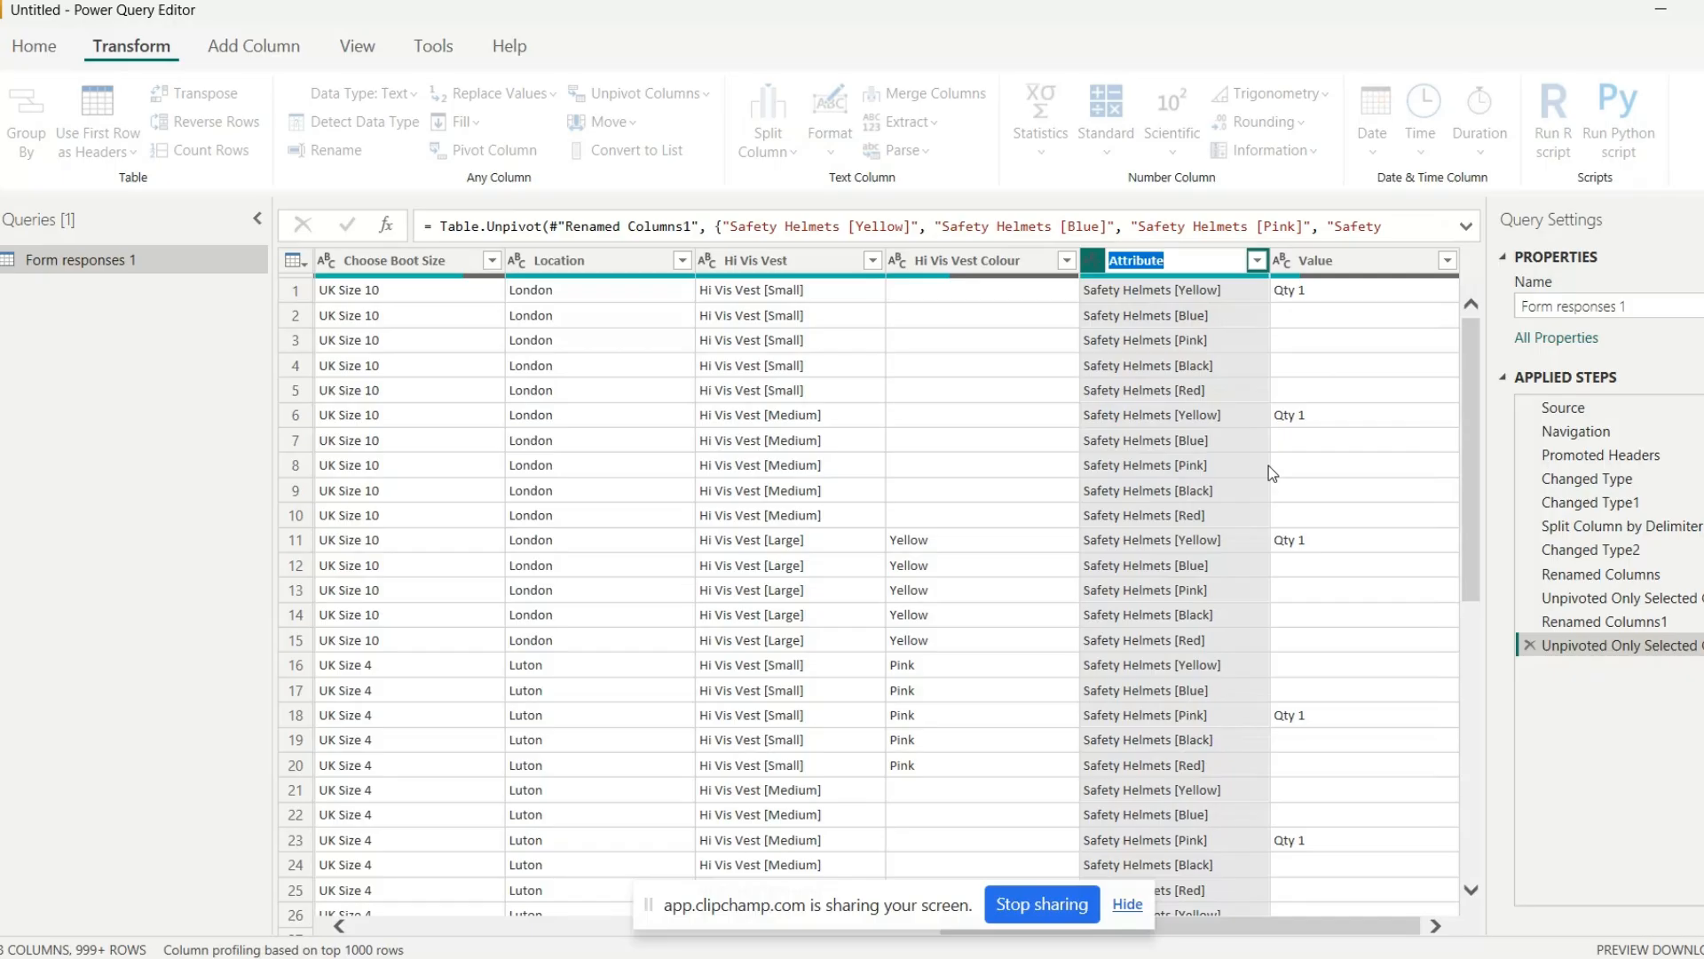
{"action": "type", "text": "Safety Helmet"}
{"action": "key", "text": "Return"}
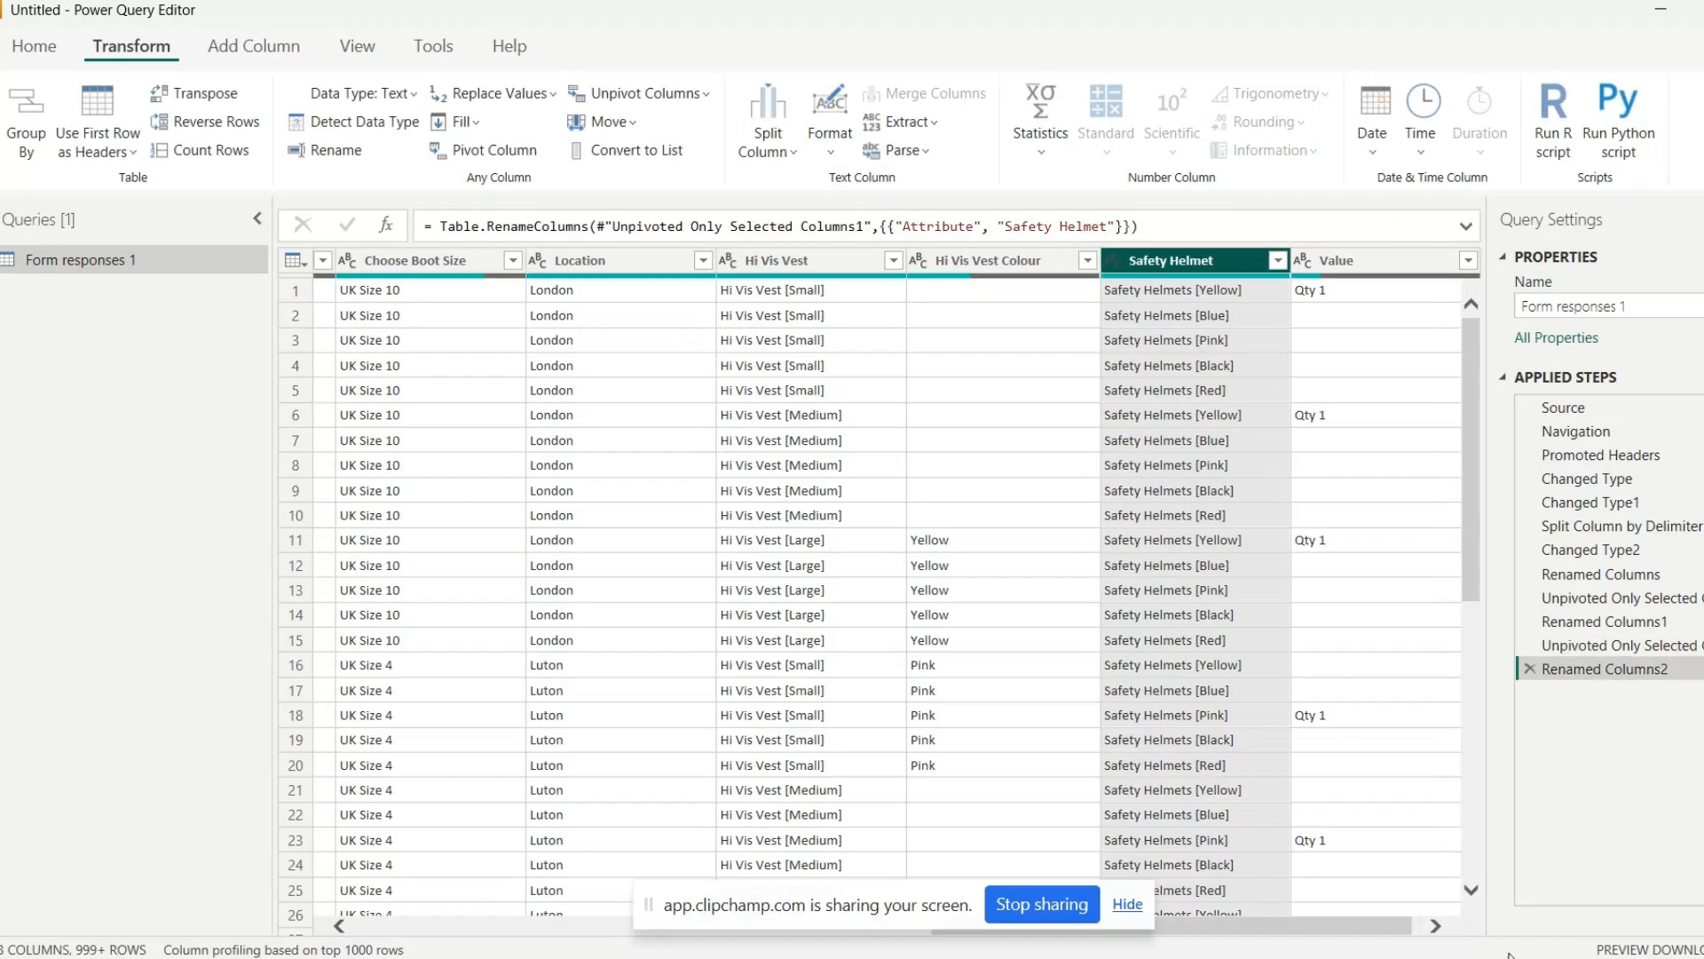
{"action": "left_click", "coordinate": [1435, 926]}
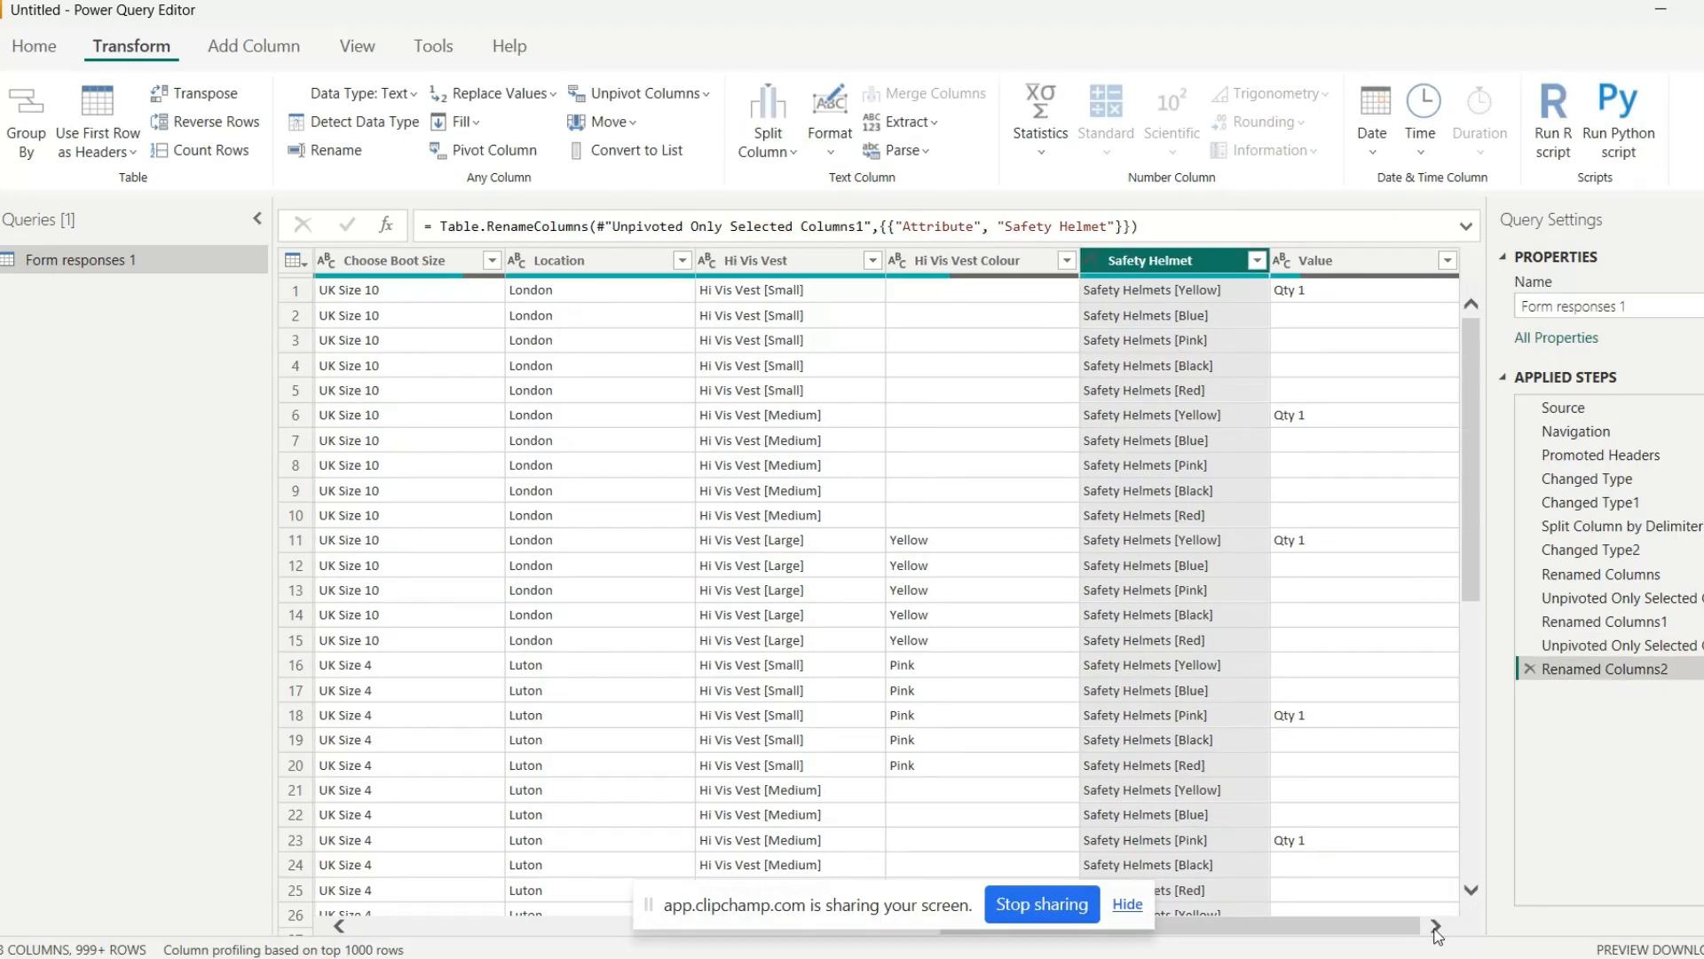
Split the Value column holding the helmet quantities by the space delimiter at each occurrence
{"action": "left_click", "coordinate": [1353, 261]}
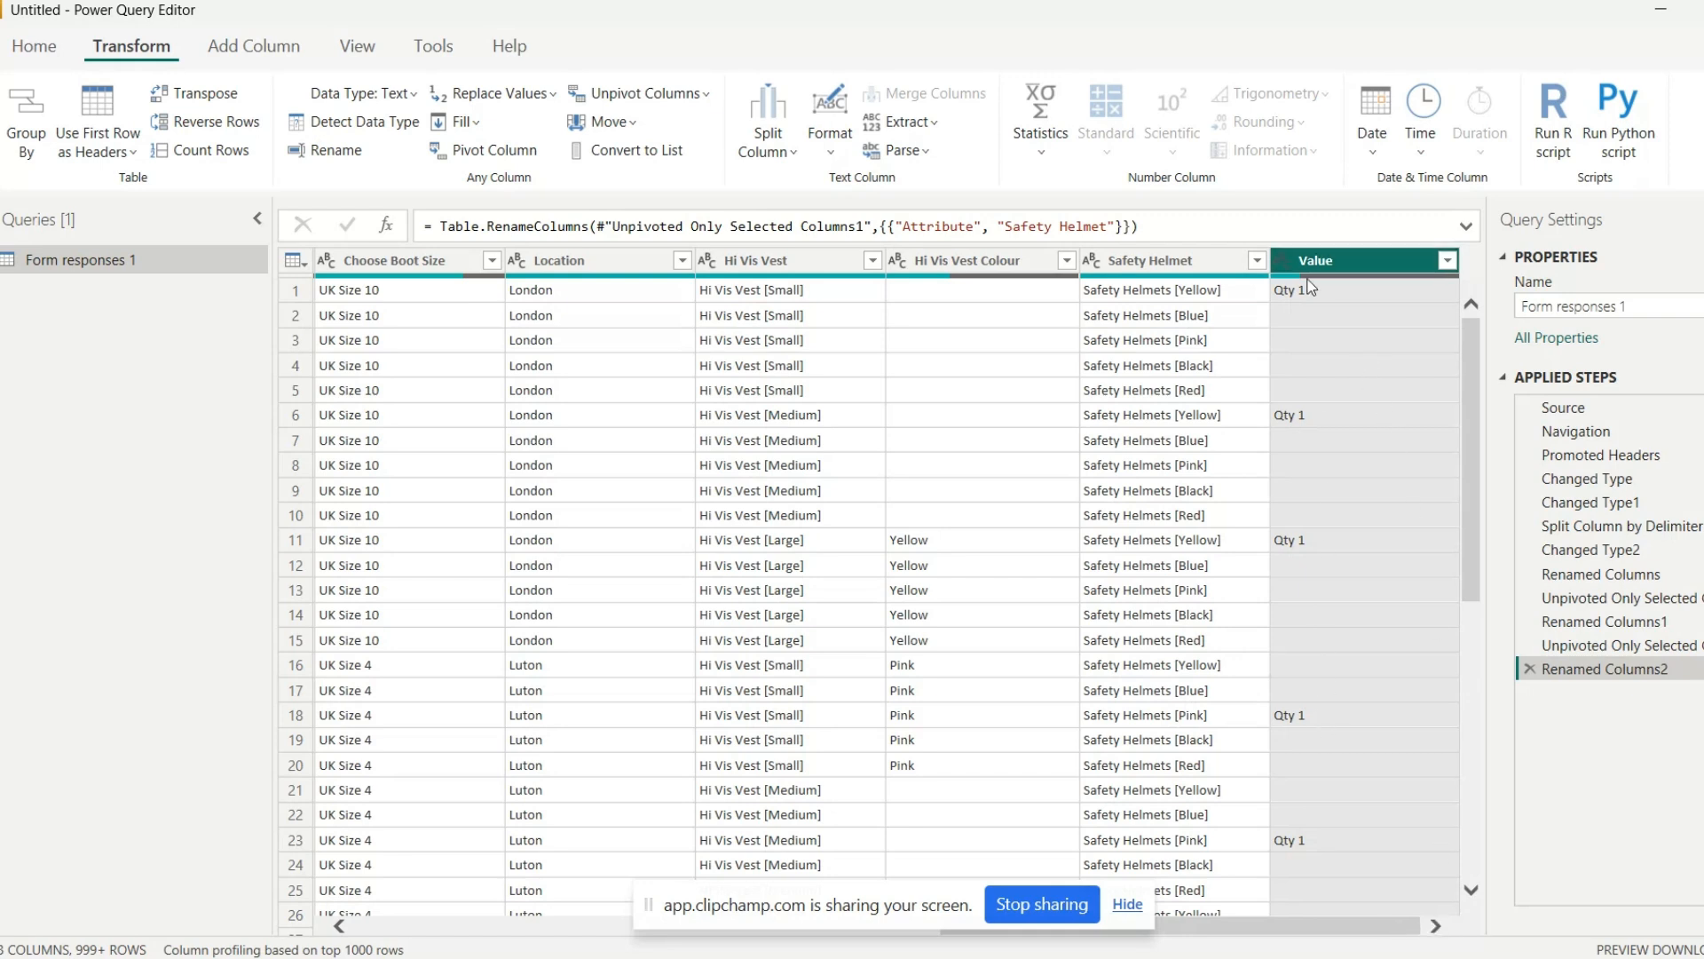
{"action": "left_click", "coordinate": [787, 156]}
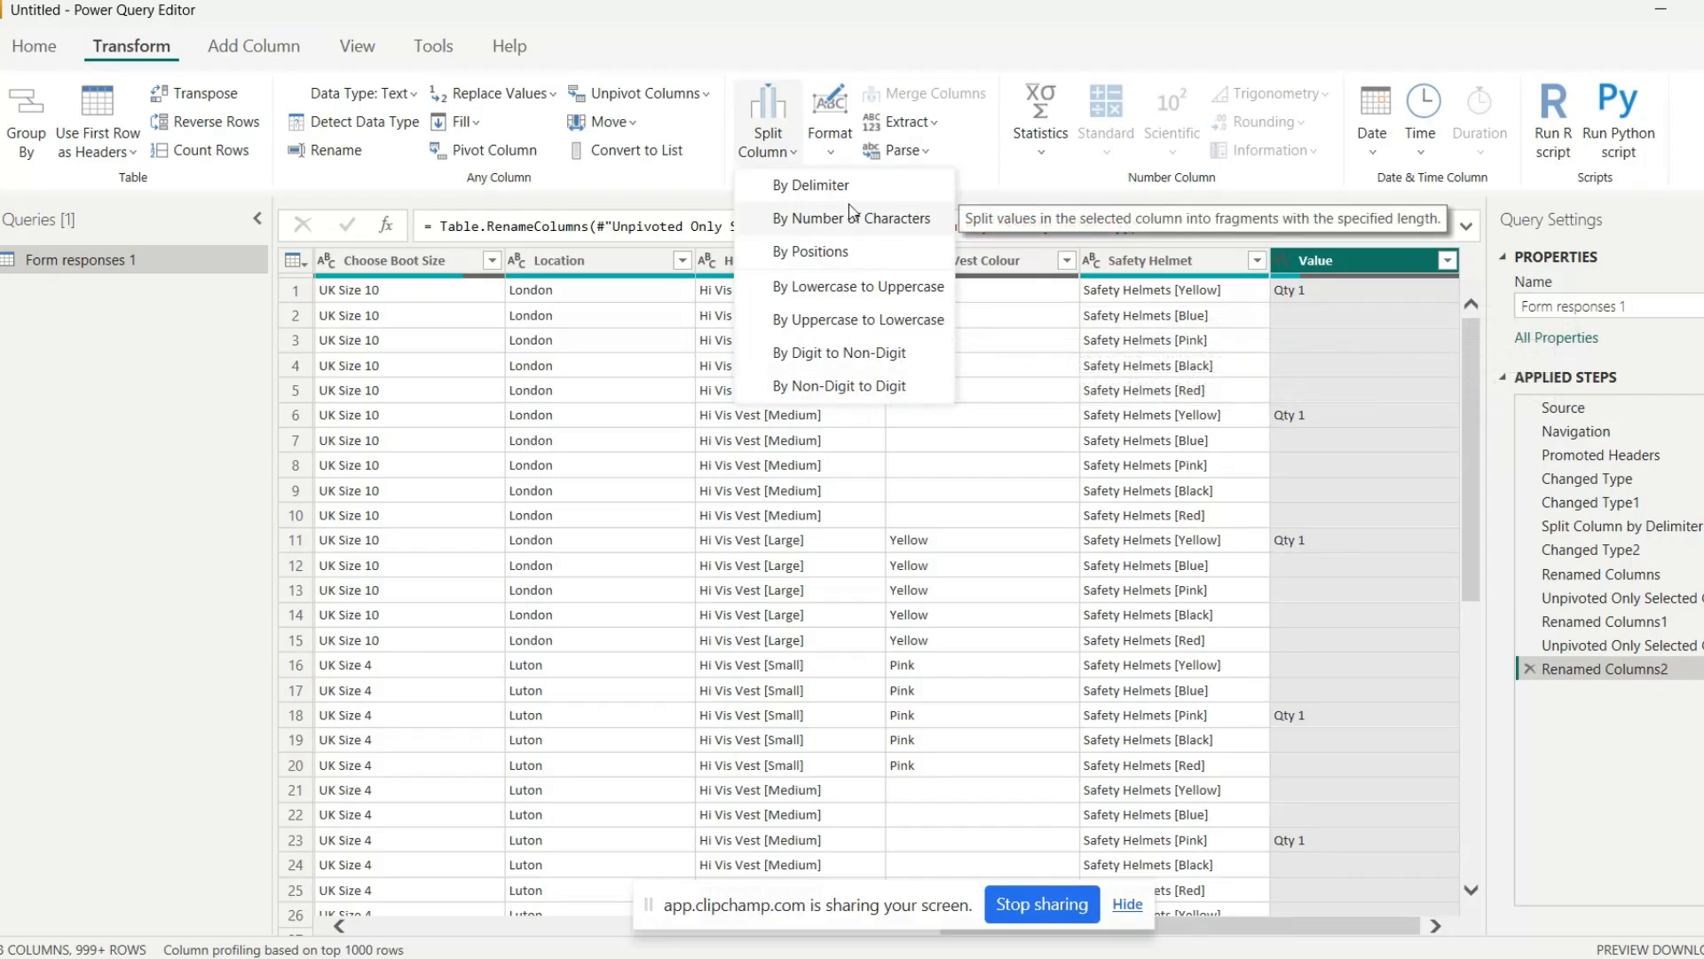
{"action": "left_click", "coordinate": [810, 185]}
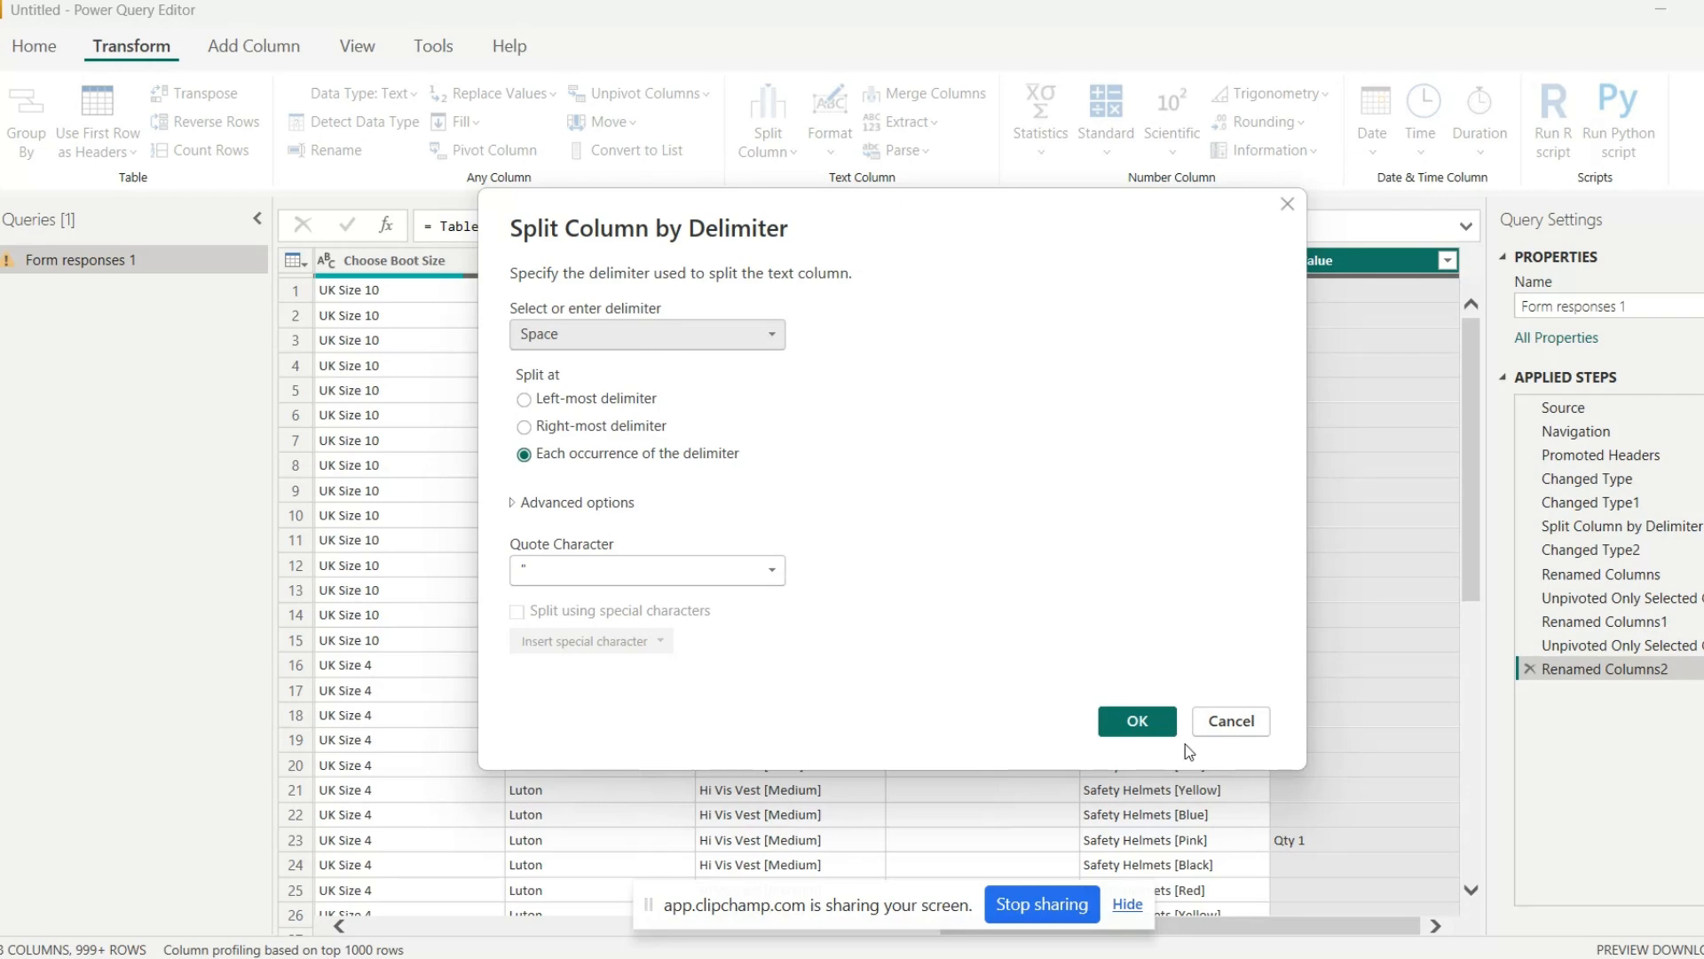
{"action": "left_click", "coordinate": [1152, 717]}
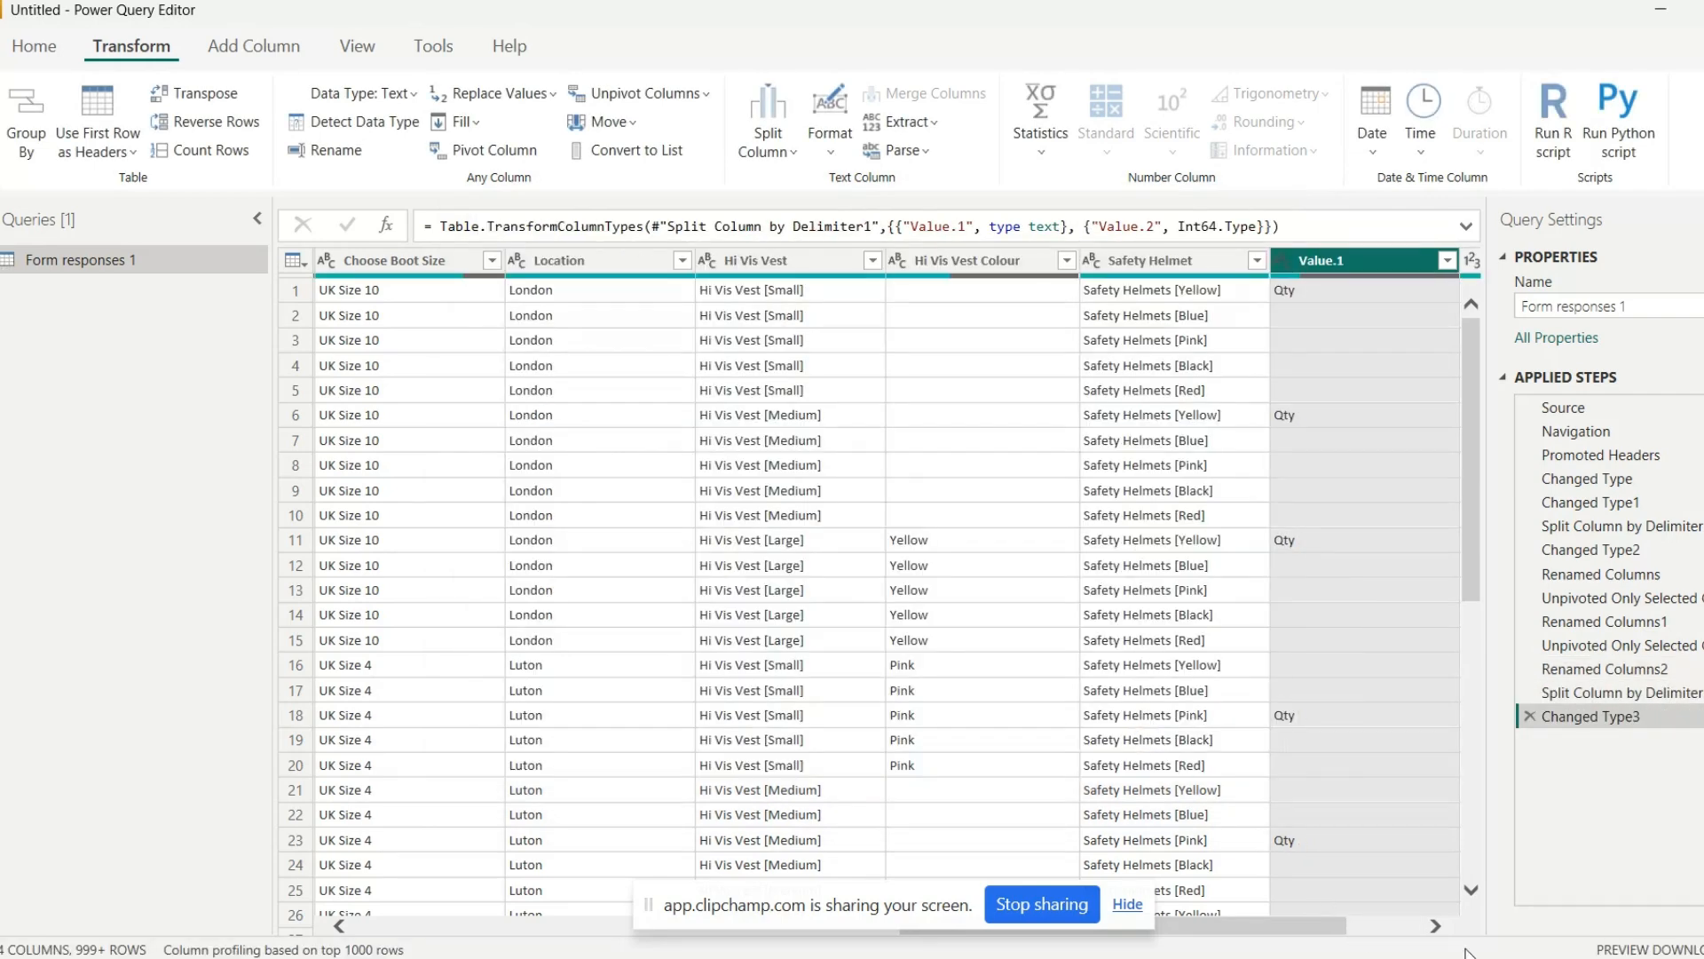
Remove the Value.1 column, which holds only the Qty text
{"action": "left_click", "coordinate": [1436, 926]}
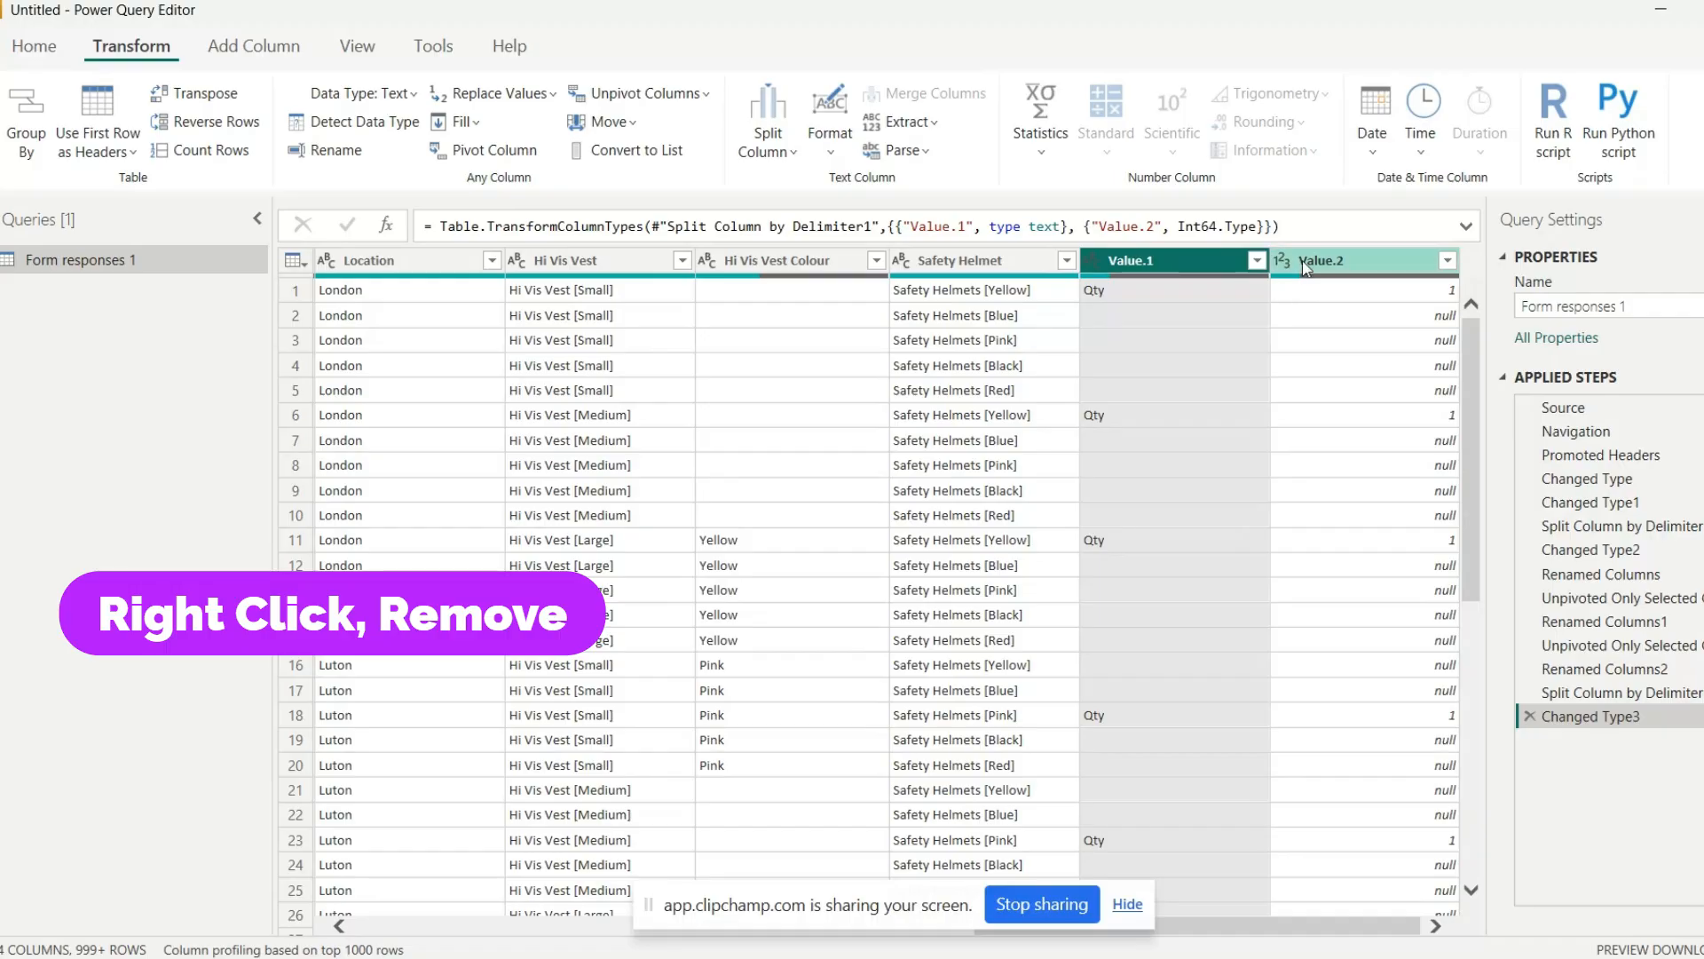
{"action": "right_click", "coordinate": [1214, 269]}
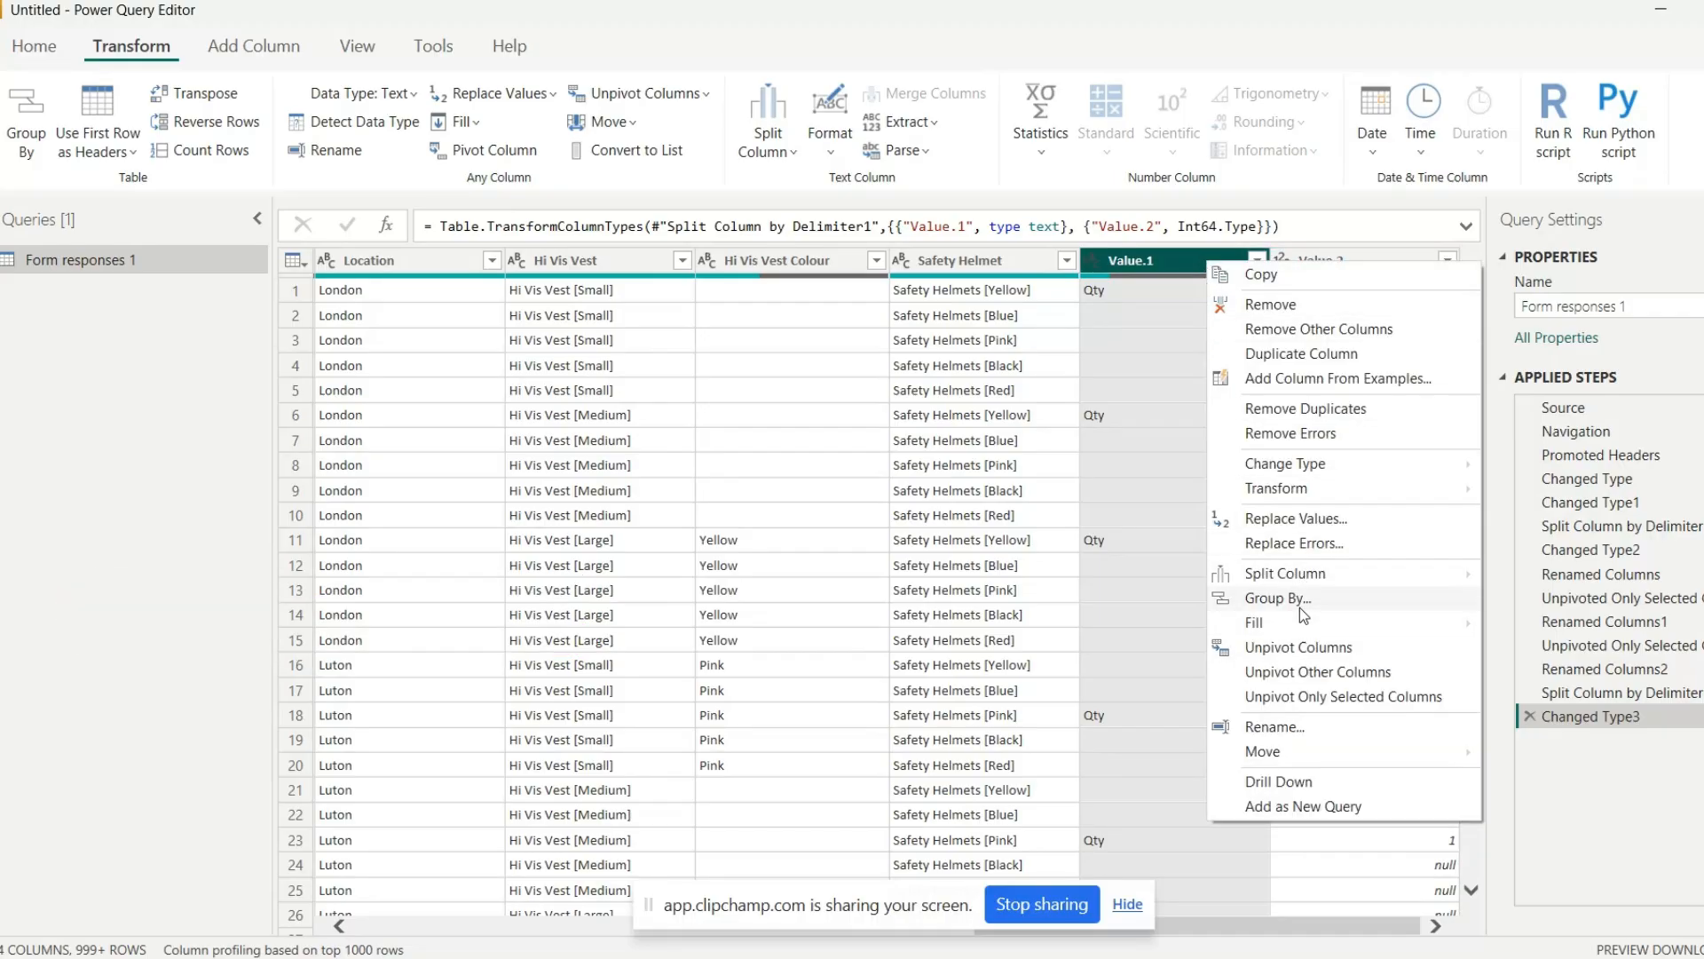
{"action": "left_click", "coordinate": [1304, 305]}
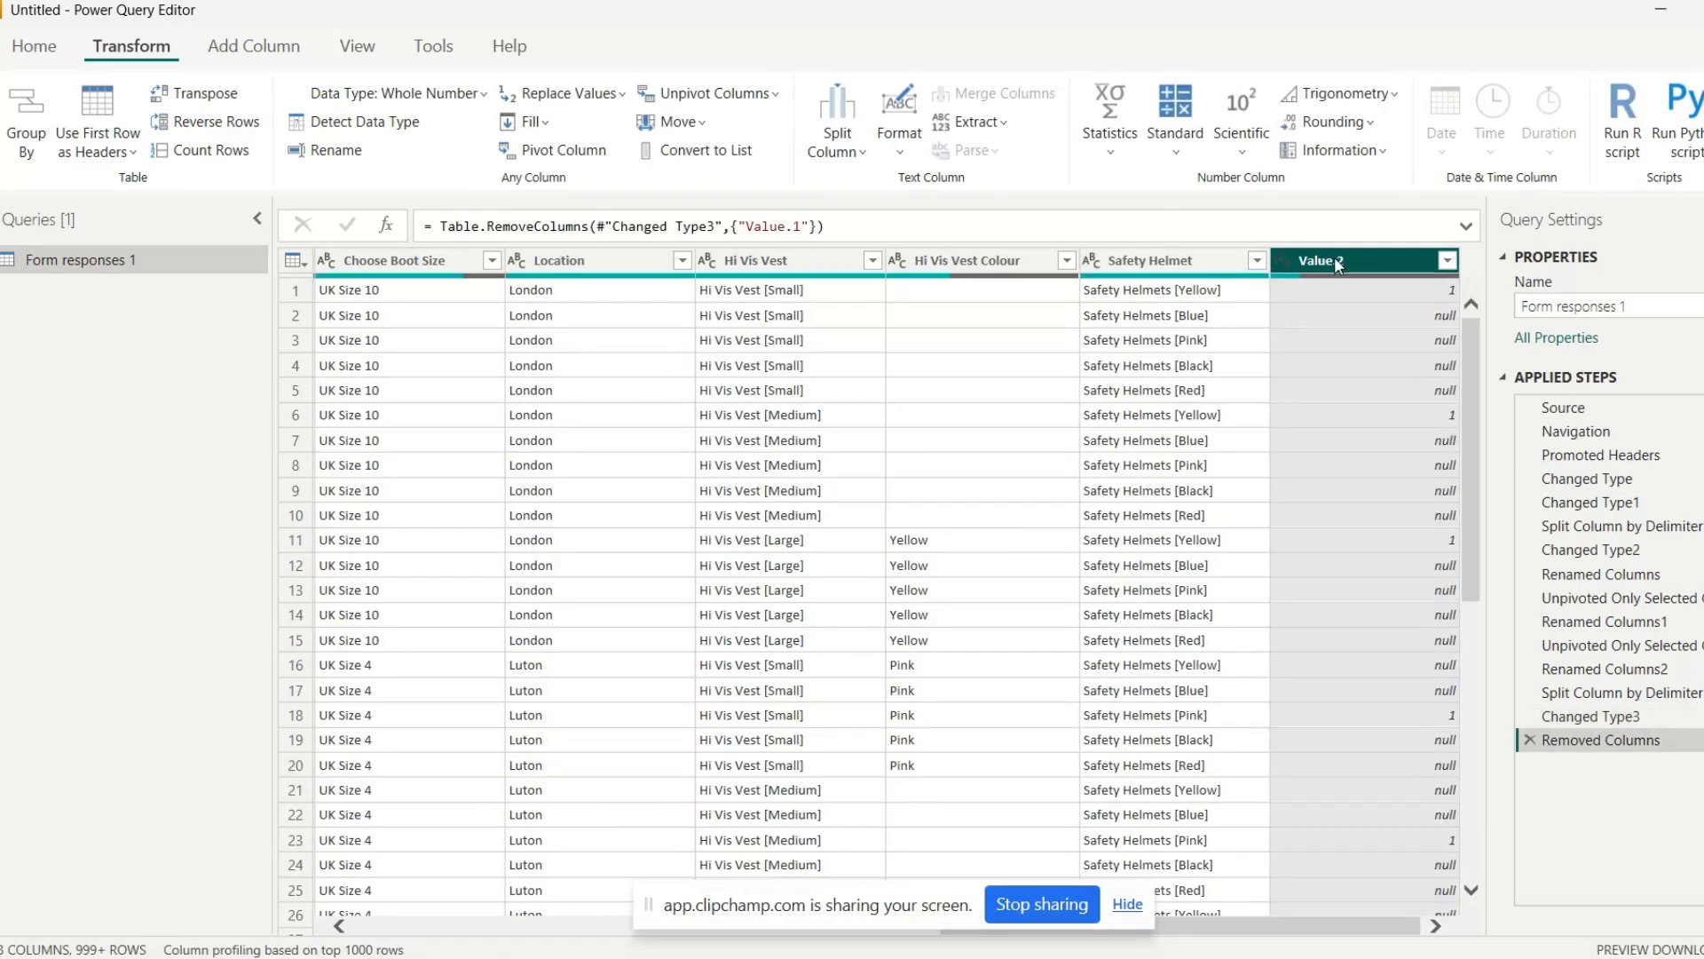
Rename the Value.2 column holding the helmet quantities to Safety Helmet Qty
{"action": "double_click", "coordinate": [1335, 259]}
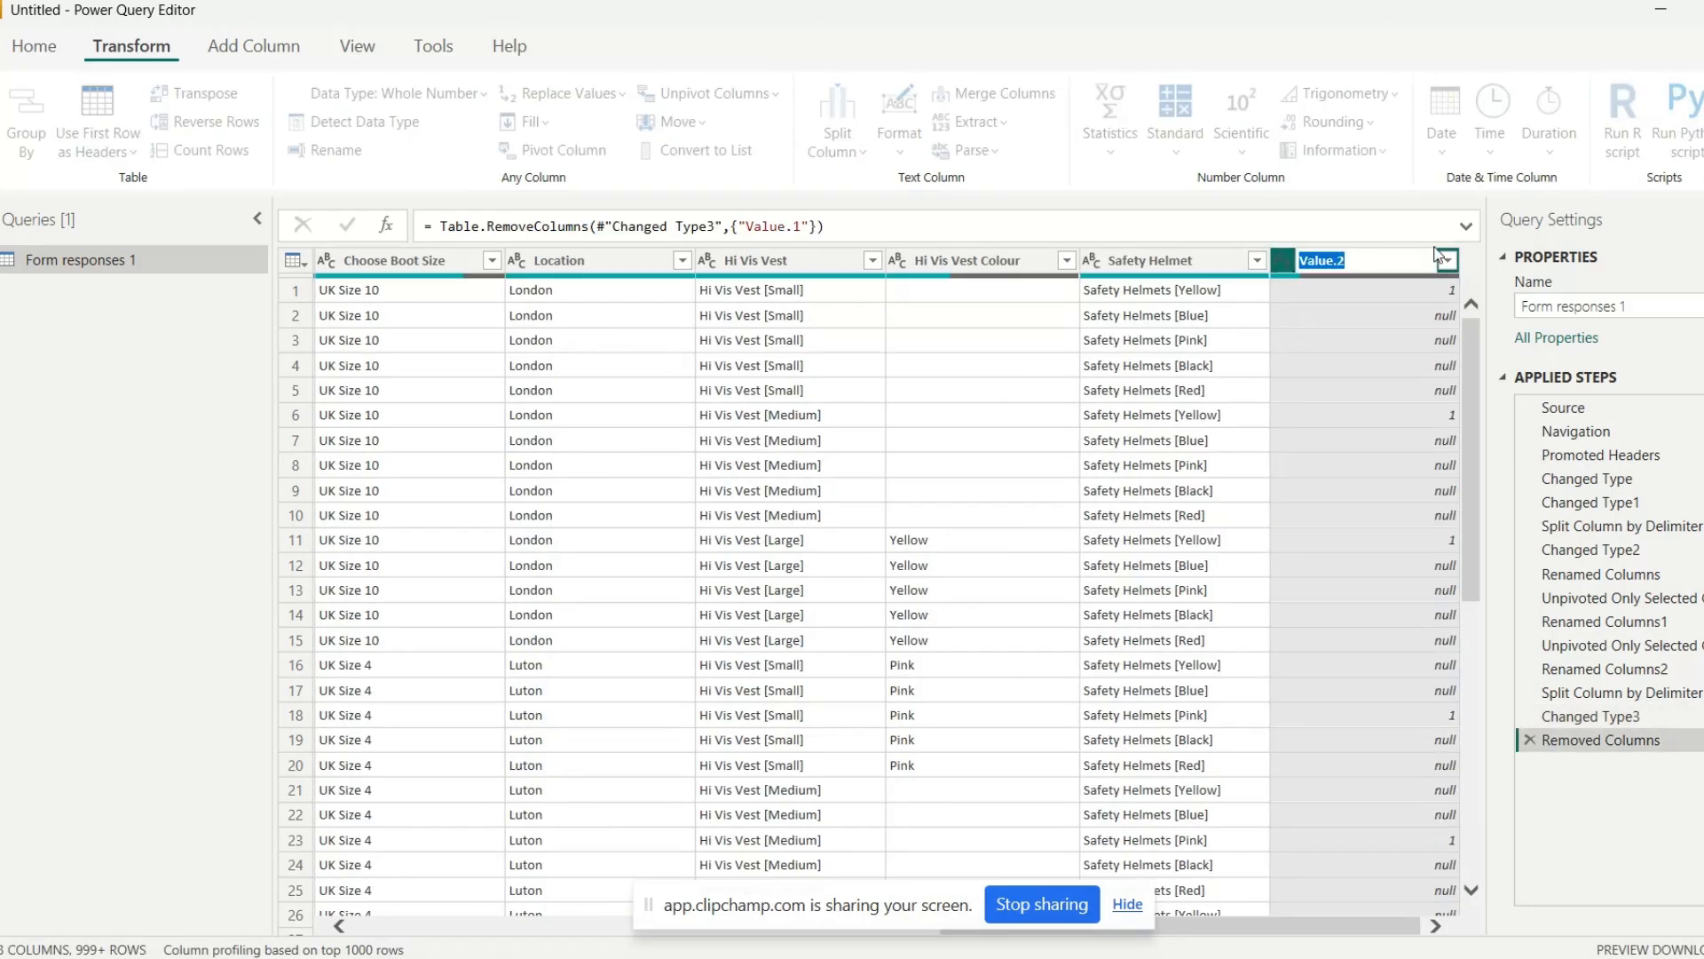
{"action": "type", "text": "s"}
{"action": "key", "text": "Return"}
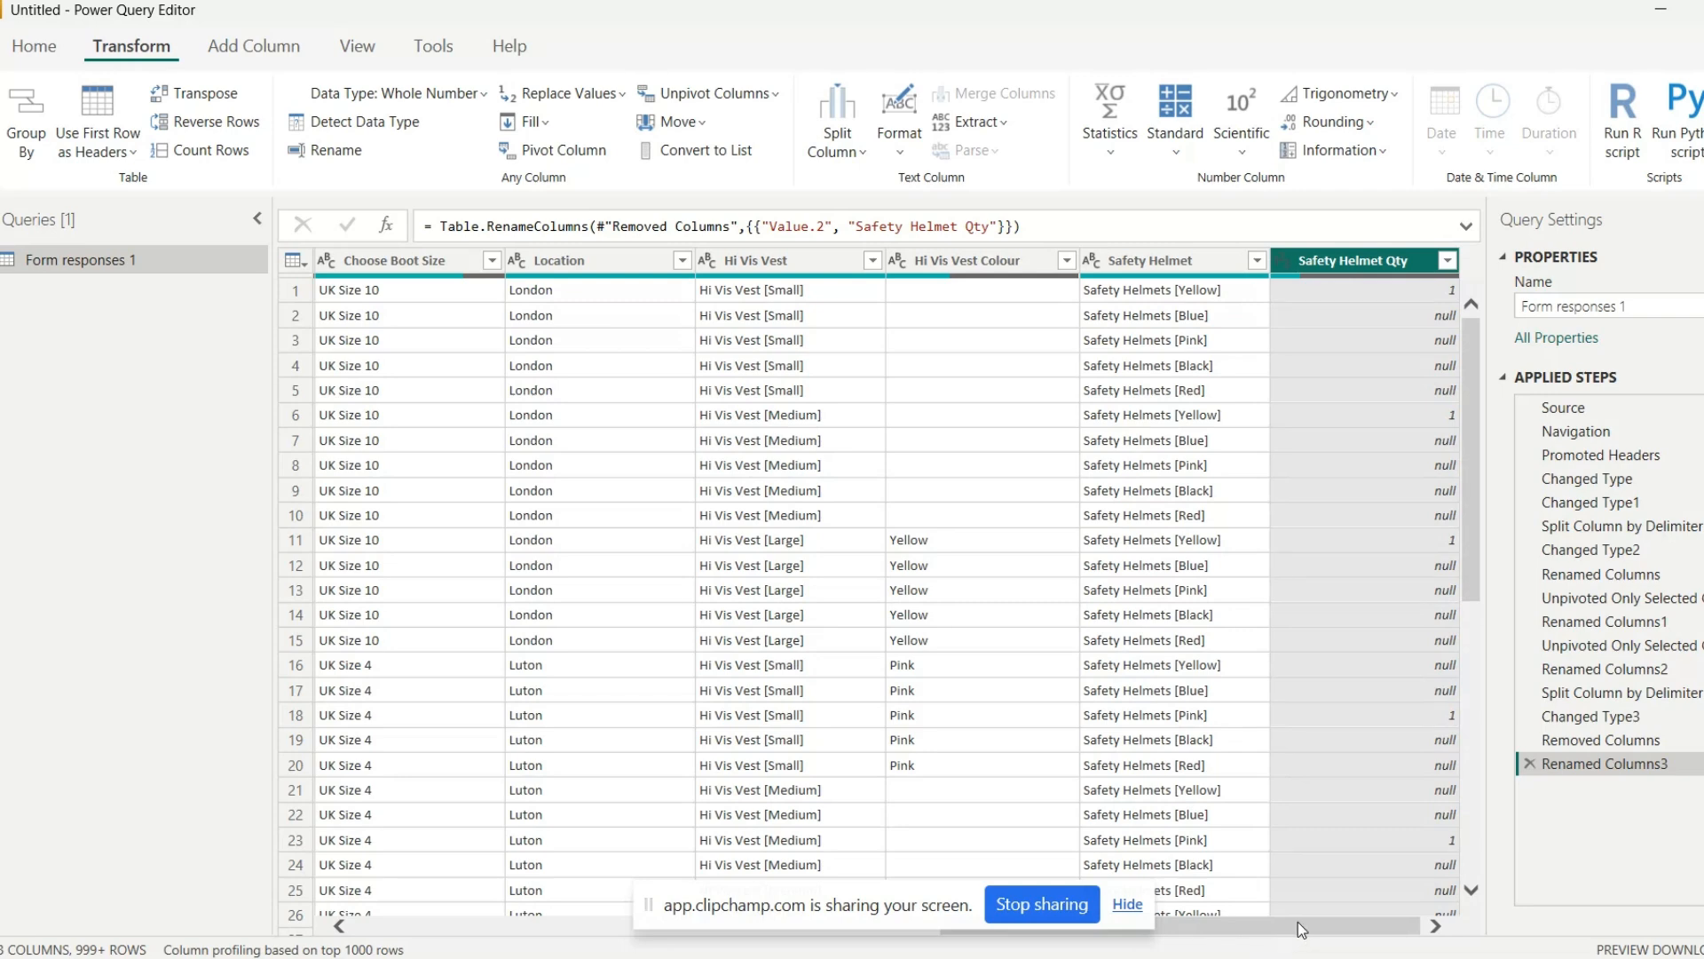
Close the query editor with the changes applied, reopen it from the report, and close and apply it again
{"action": "left_click_drag", "start_coordinate": [1298, 921], "coordinate": [628, 818]}
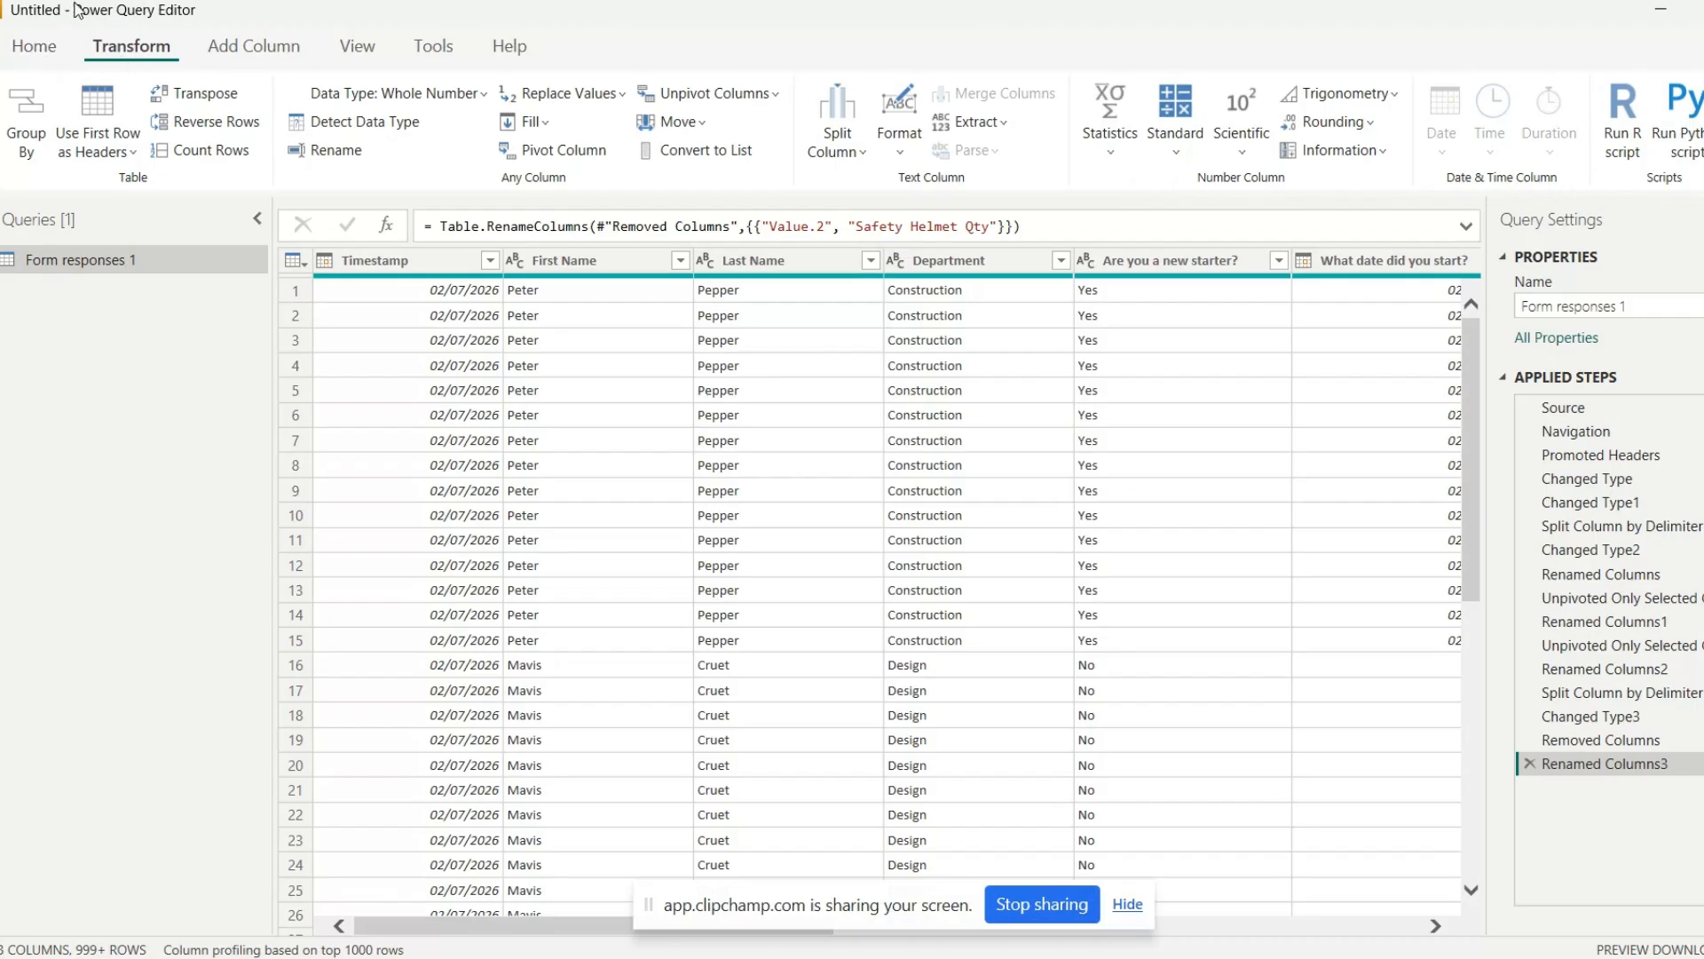
{"action": "left_click", "coordinate": [35, 51]}
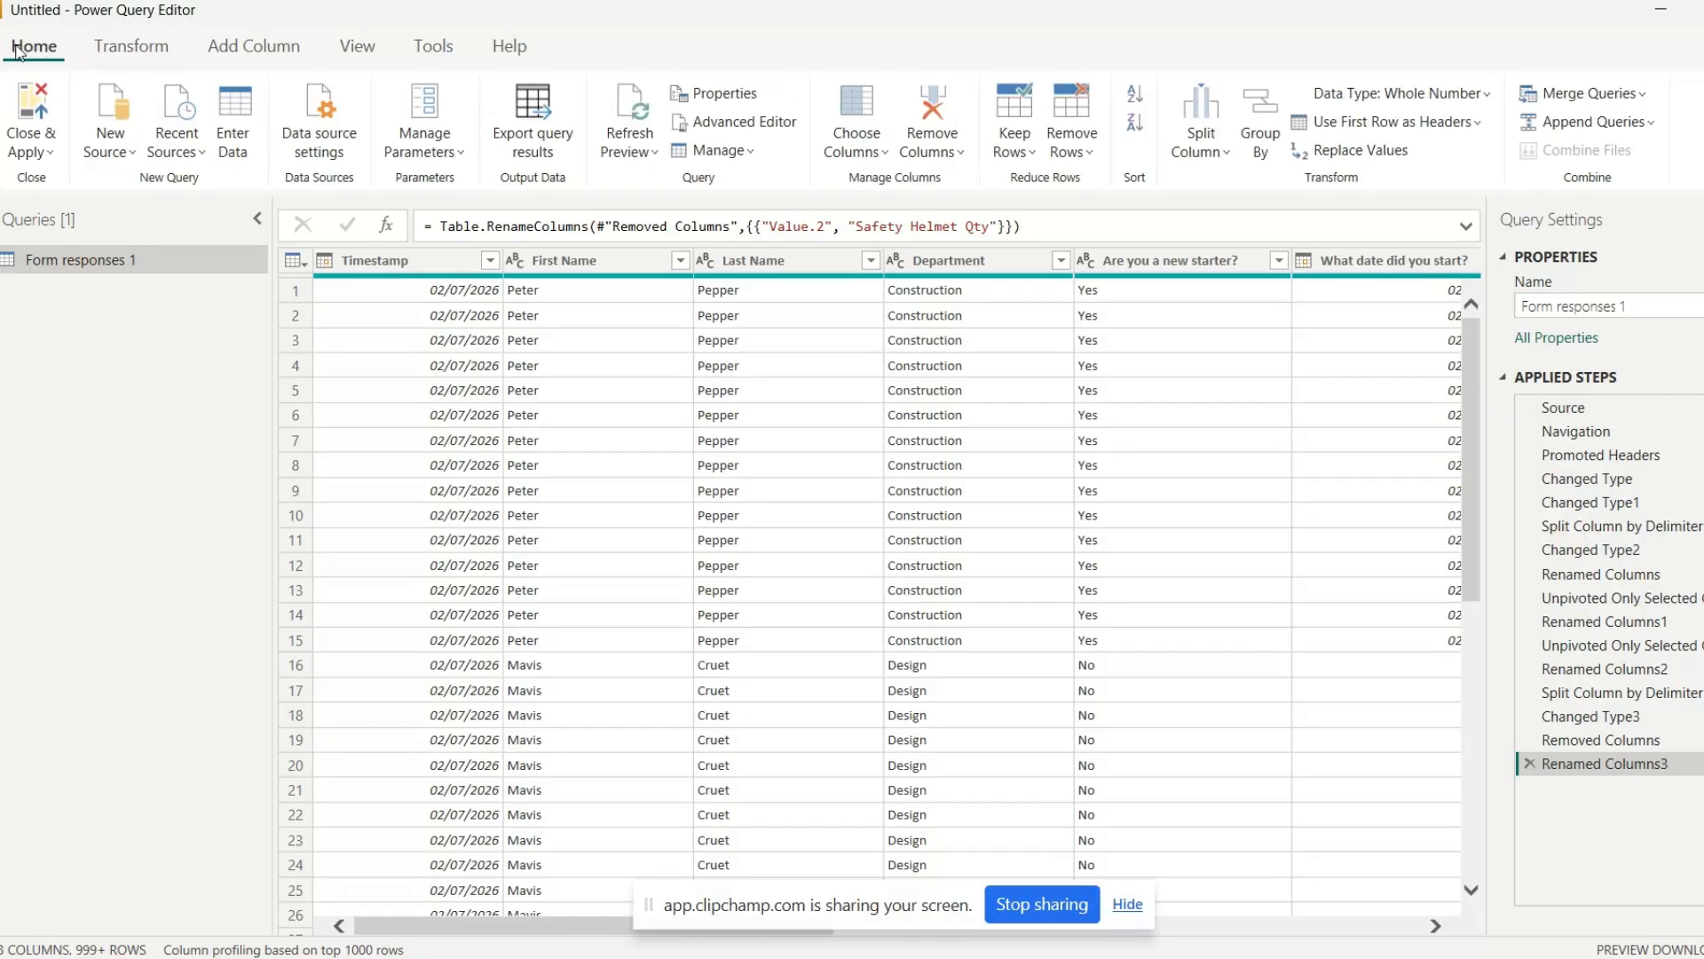
{"action": "left_click", "coordinate": [16, 124]}
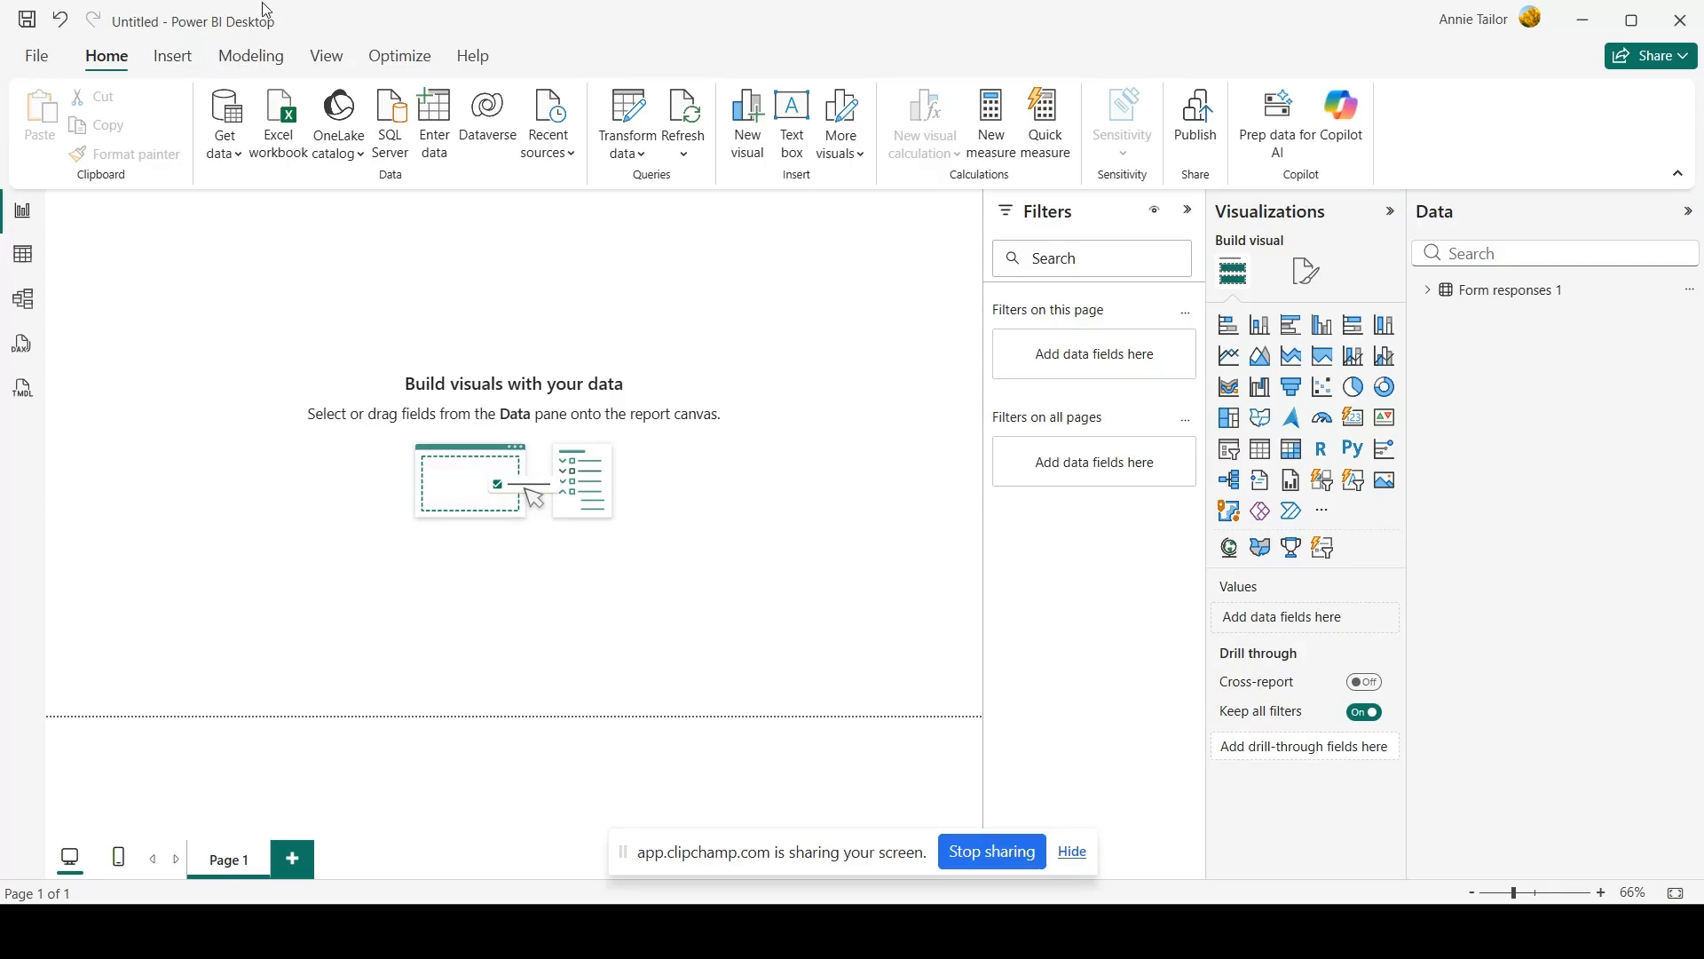
{"action": "left_click", "coordinate": [627, 120]}
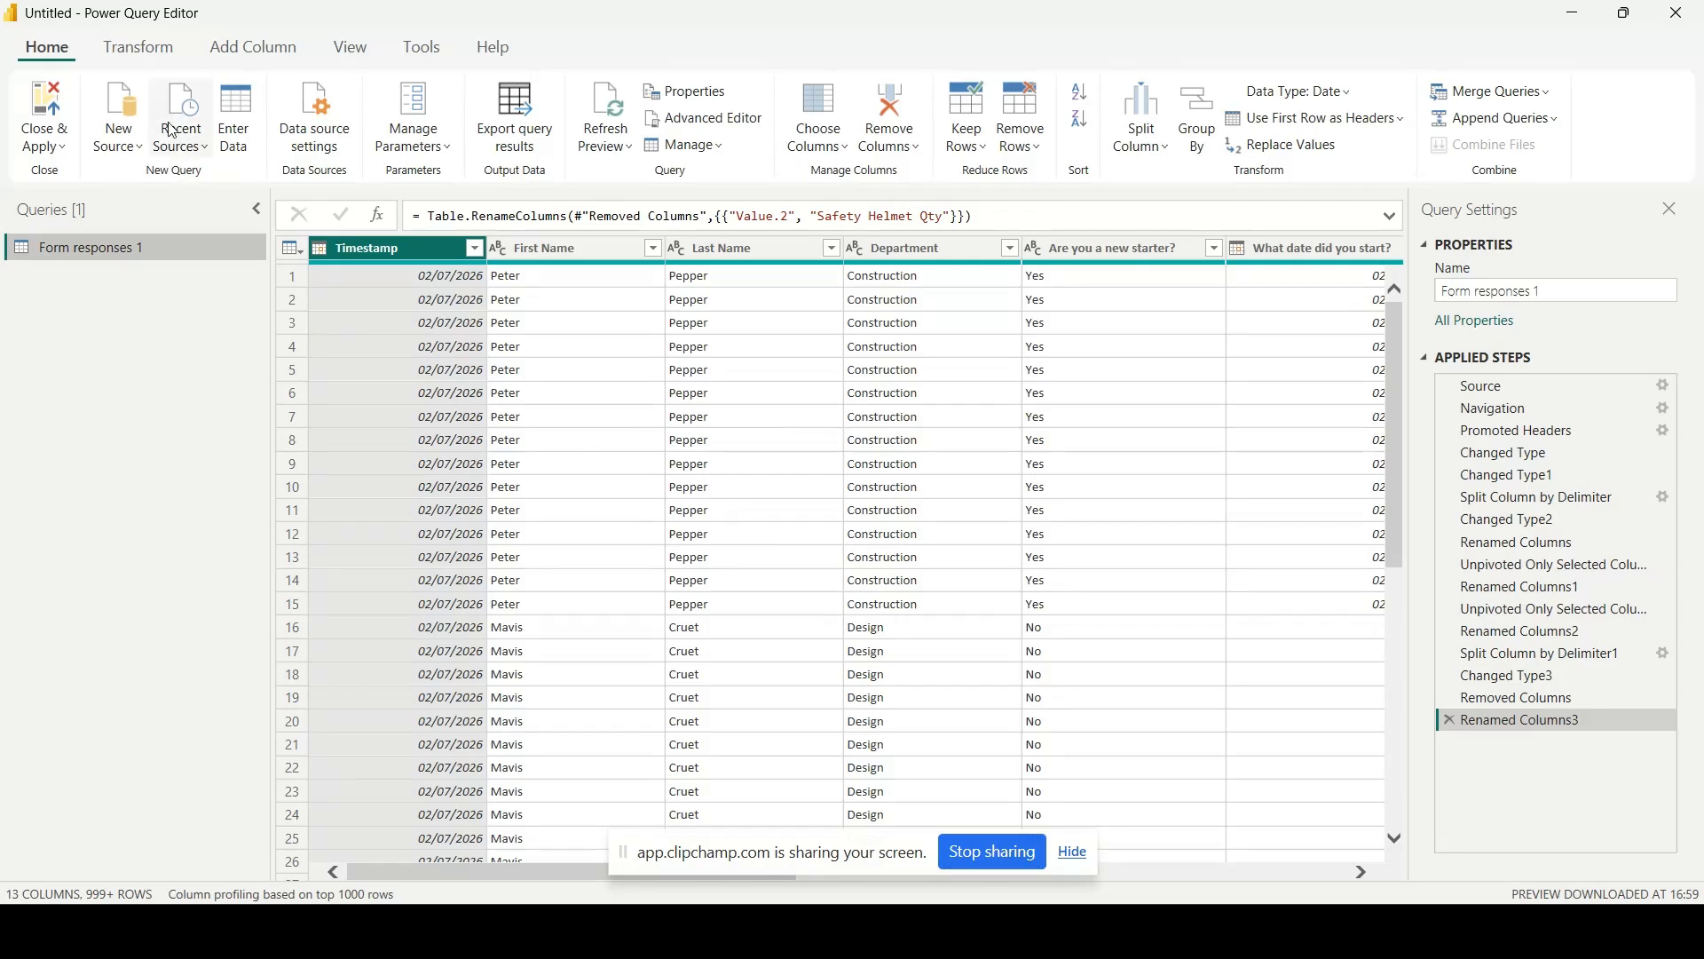
{"action": "left_click", "coordinate": [54, 105]}
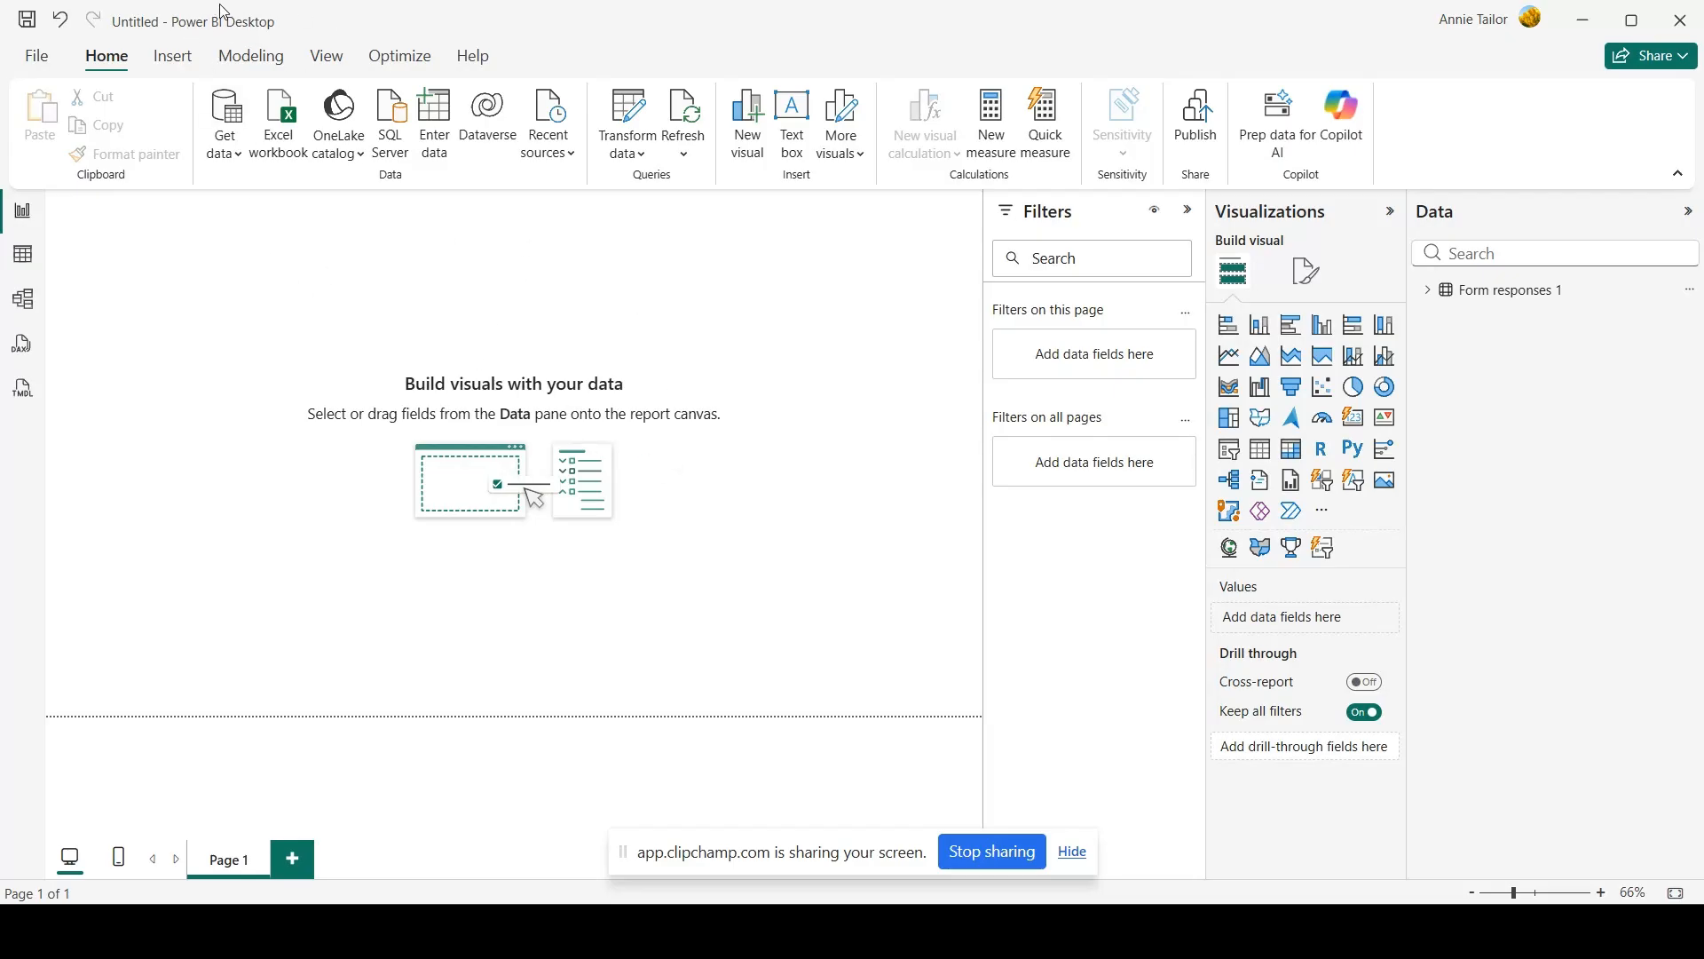
Examine the columns of the loaded Form responses 1 table in the table view and return to the report view
{"action": "left_click", "coordinate": [22, 255]}
{"action": "left_click", "coordinate": [458, 382]}
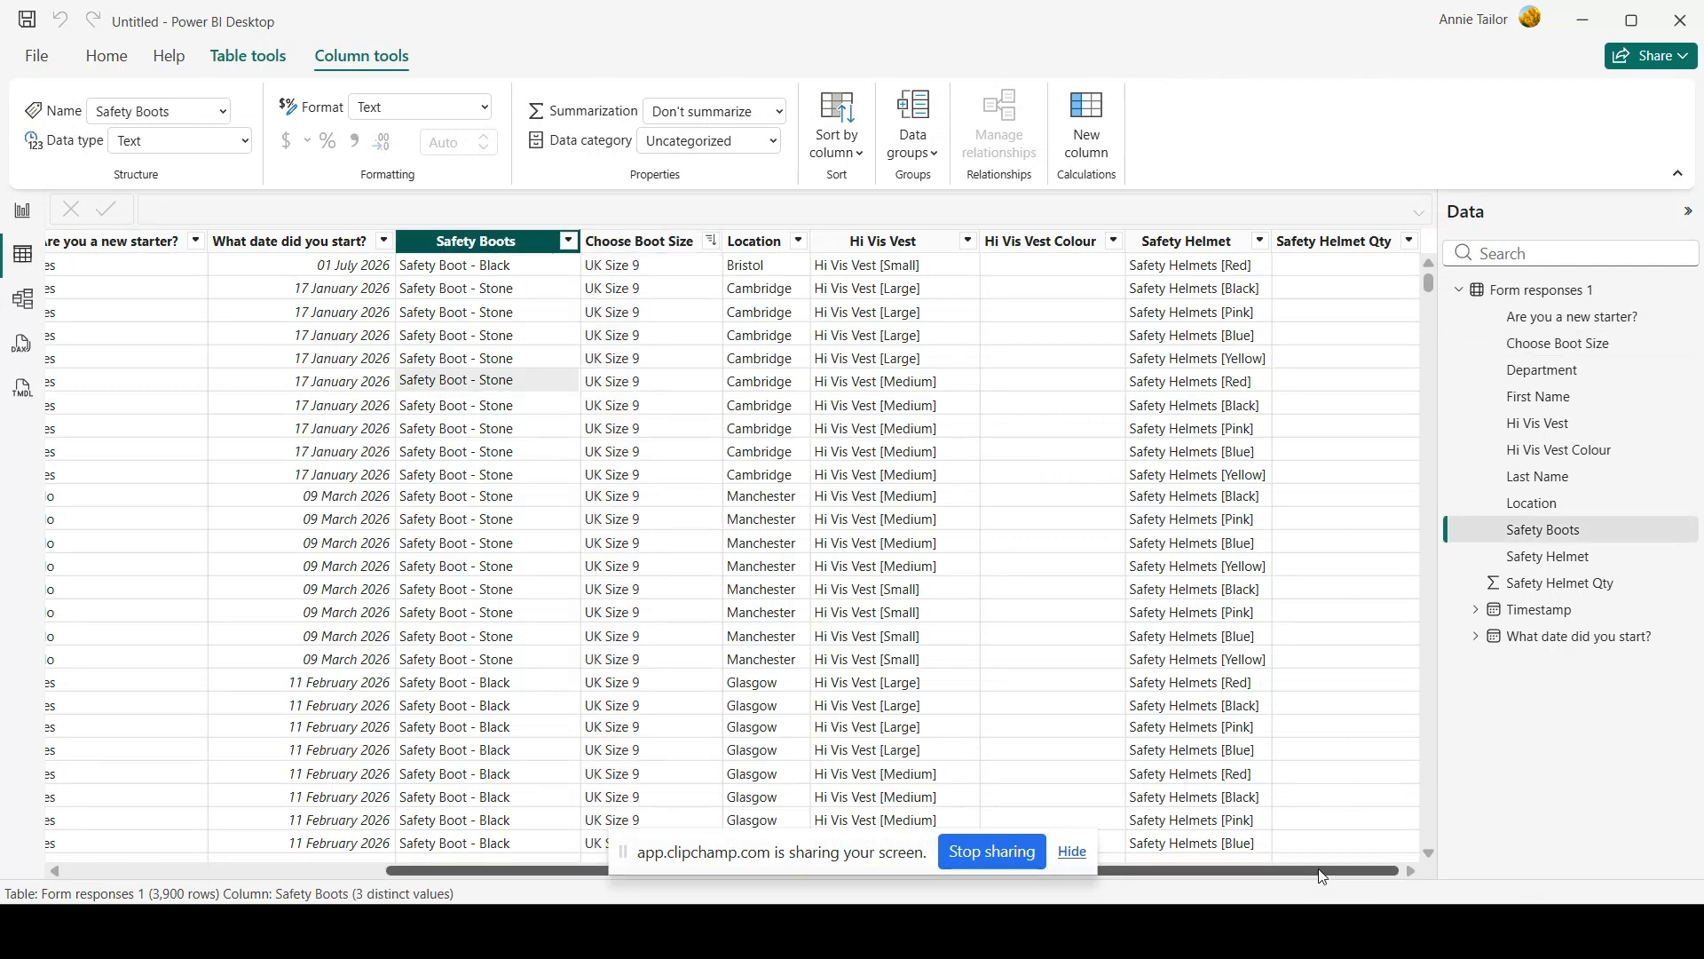
{"action": "left_click_drag", "start_coordinate": [1314, 871], "coordinate": [865, 901]}
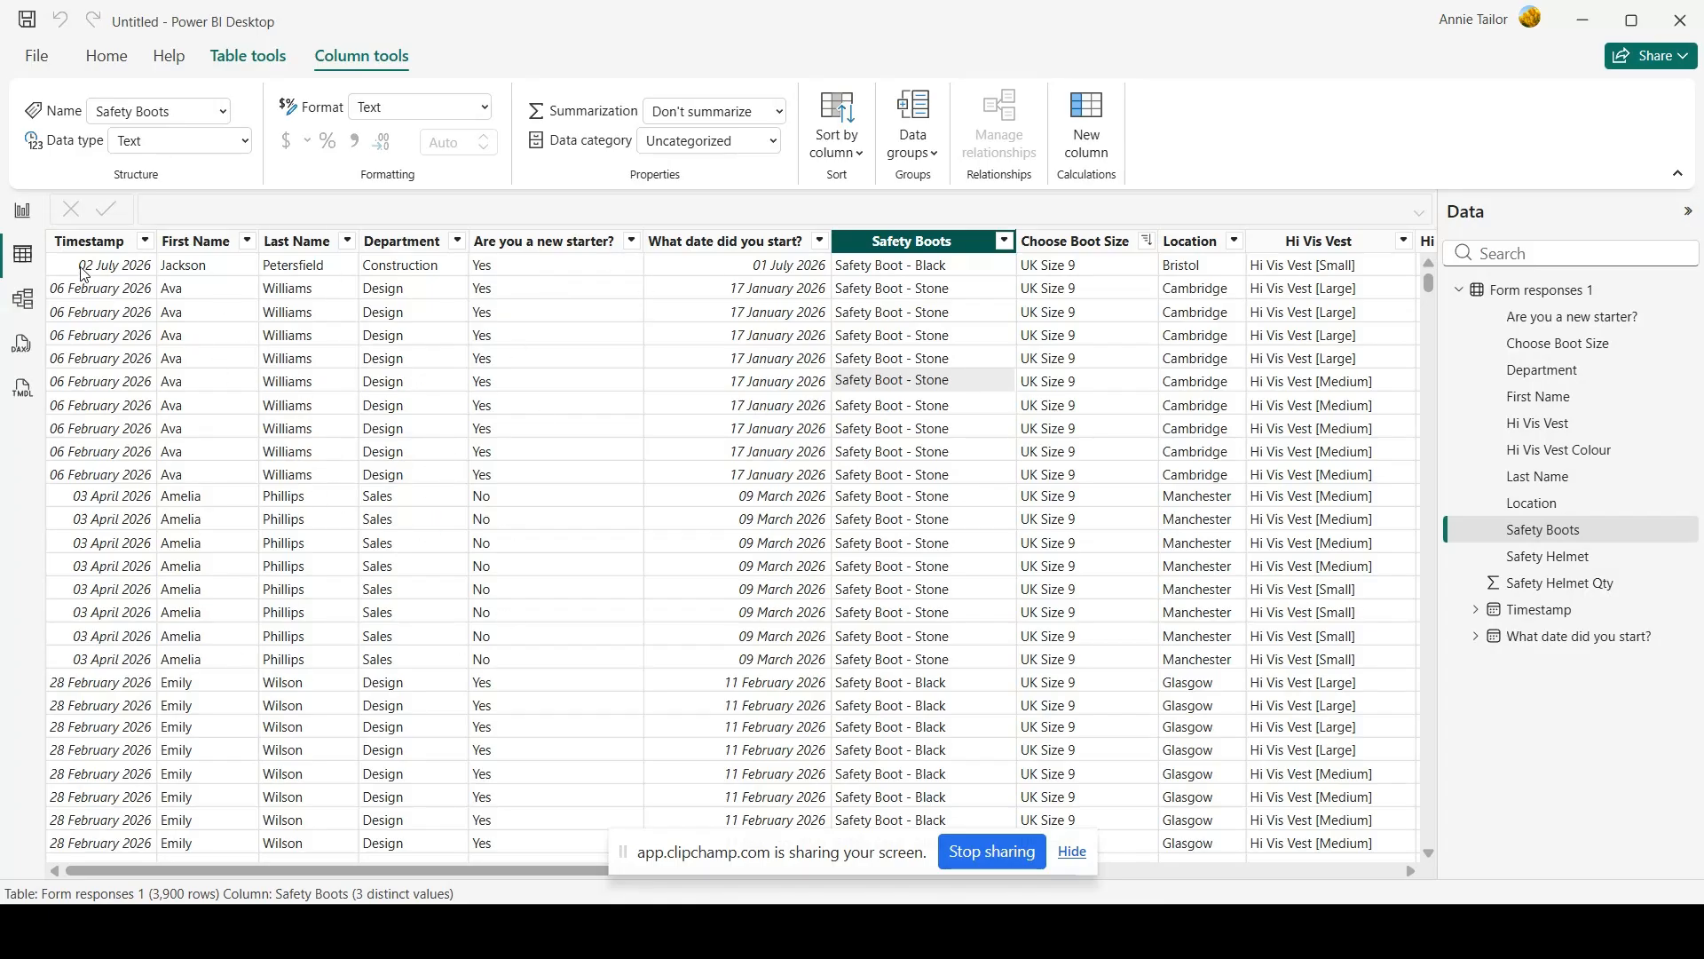
{"action": "left_click", "coordinate": [37, 218]}
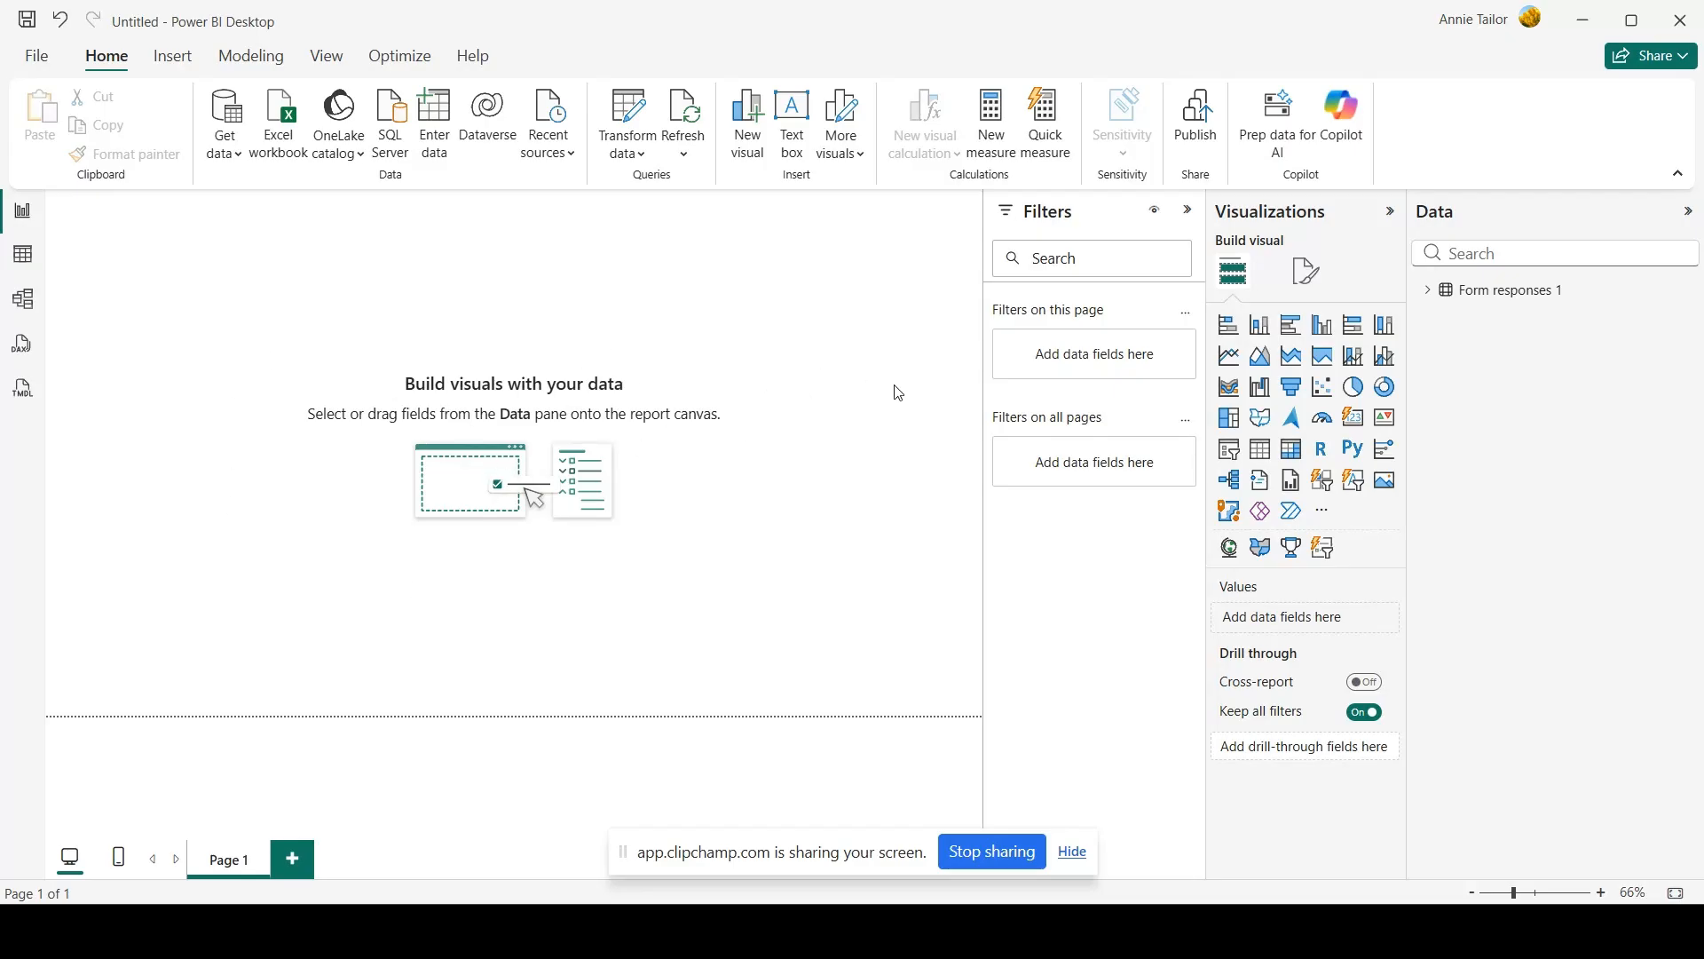
Add a table visual with the Safety Helmet and Safety Helmet Qty fields, and resize it to fit its contents
{"action": "left_click", "coordinate": [1261, 453]}
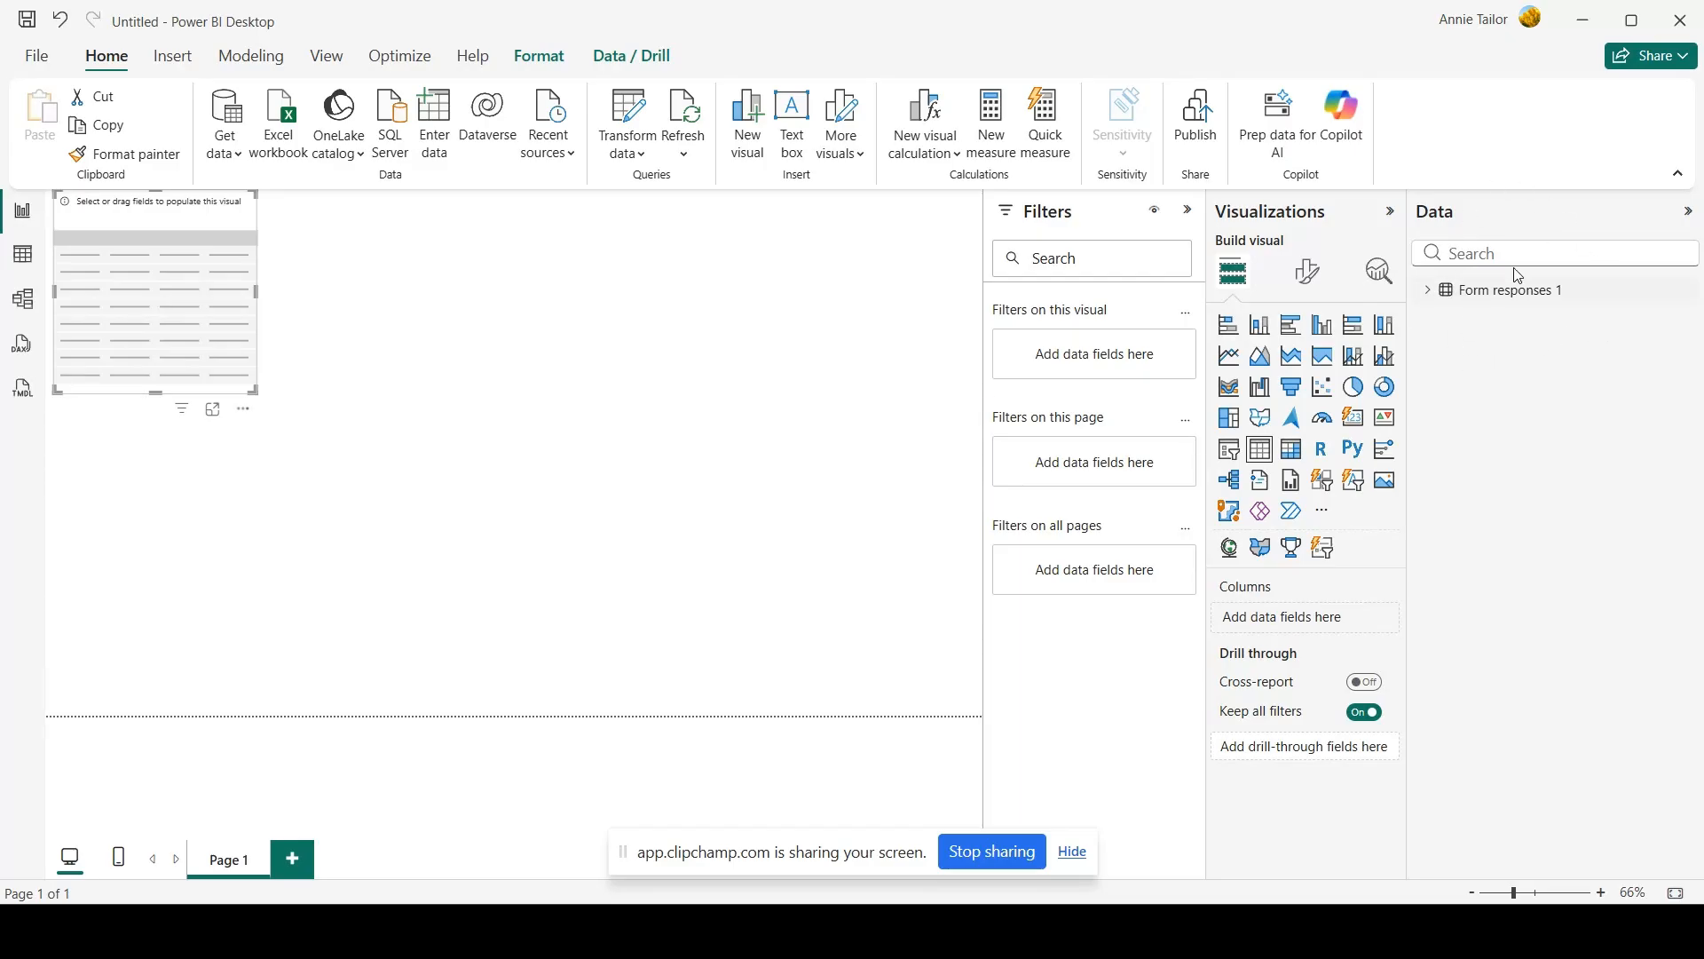
{"action": "left_click", "coordinate": [1431, 294]}
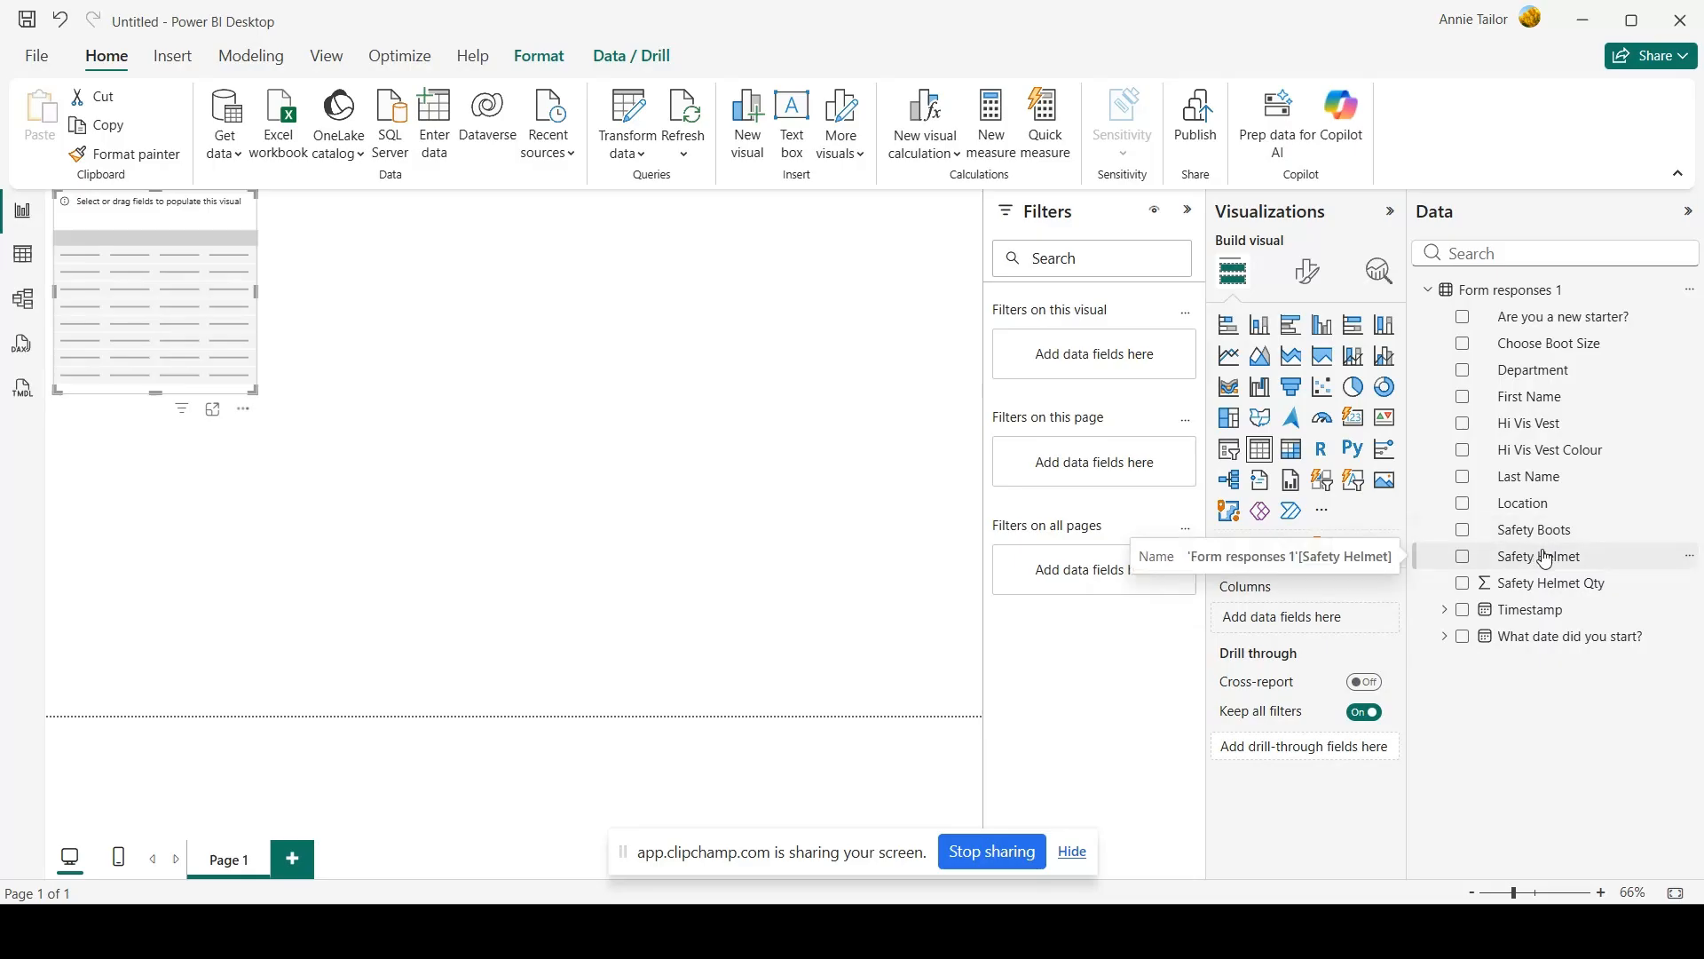
{"action": "left_click_drag", "start_coordinate": [1541, 556], "coordinate": [1296, 619]}
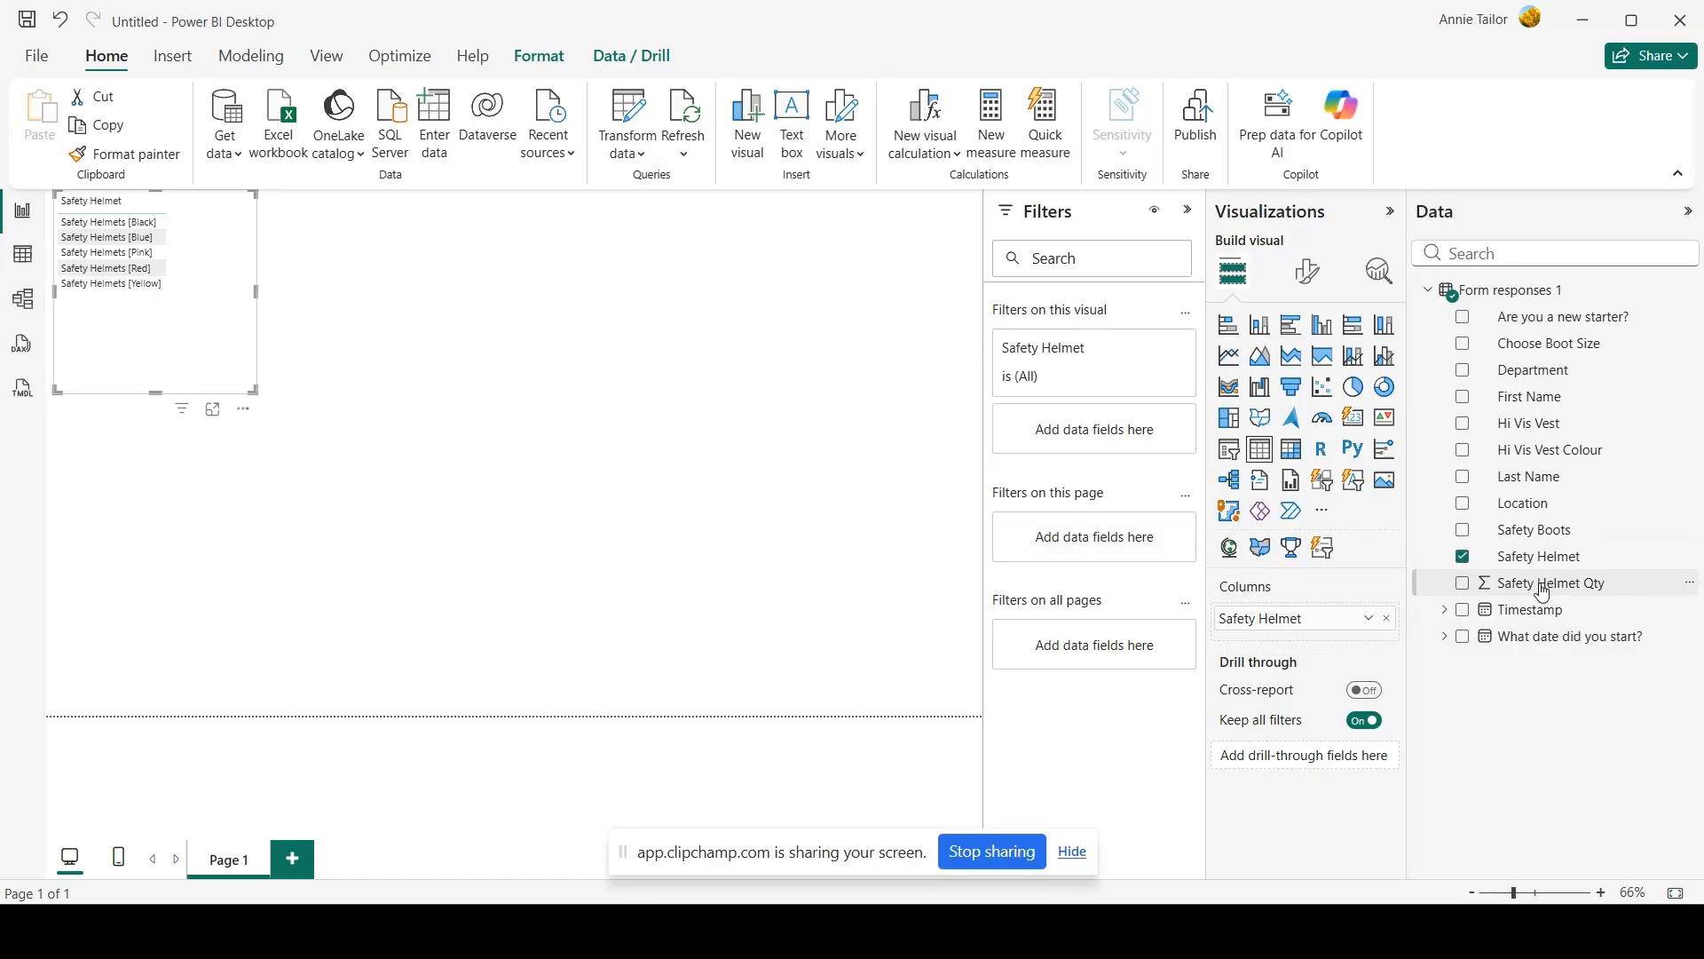
{"action": "left_click_drag", "start_coordinate": [1538, 586], "coordinate": [1309, 634]}
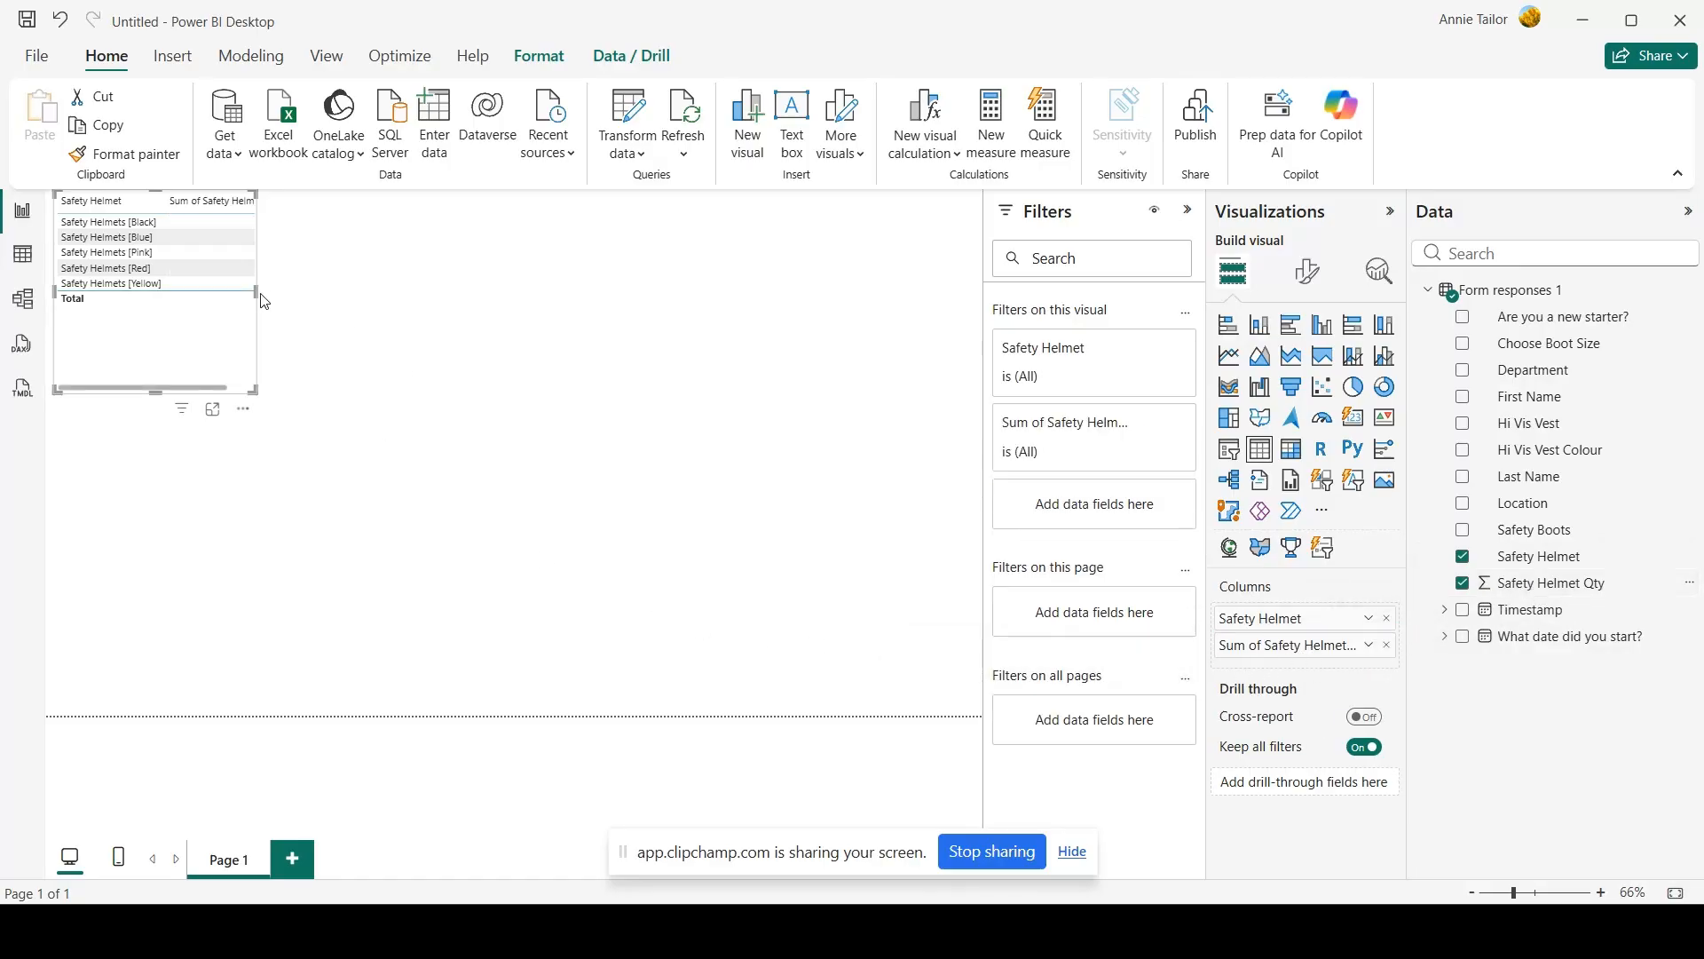
{"action": "left_click_drag", "start_coordinate": [257, 288], "coordinate": [334, 290]}
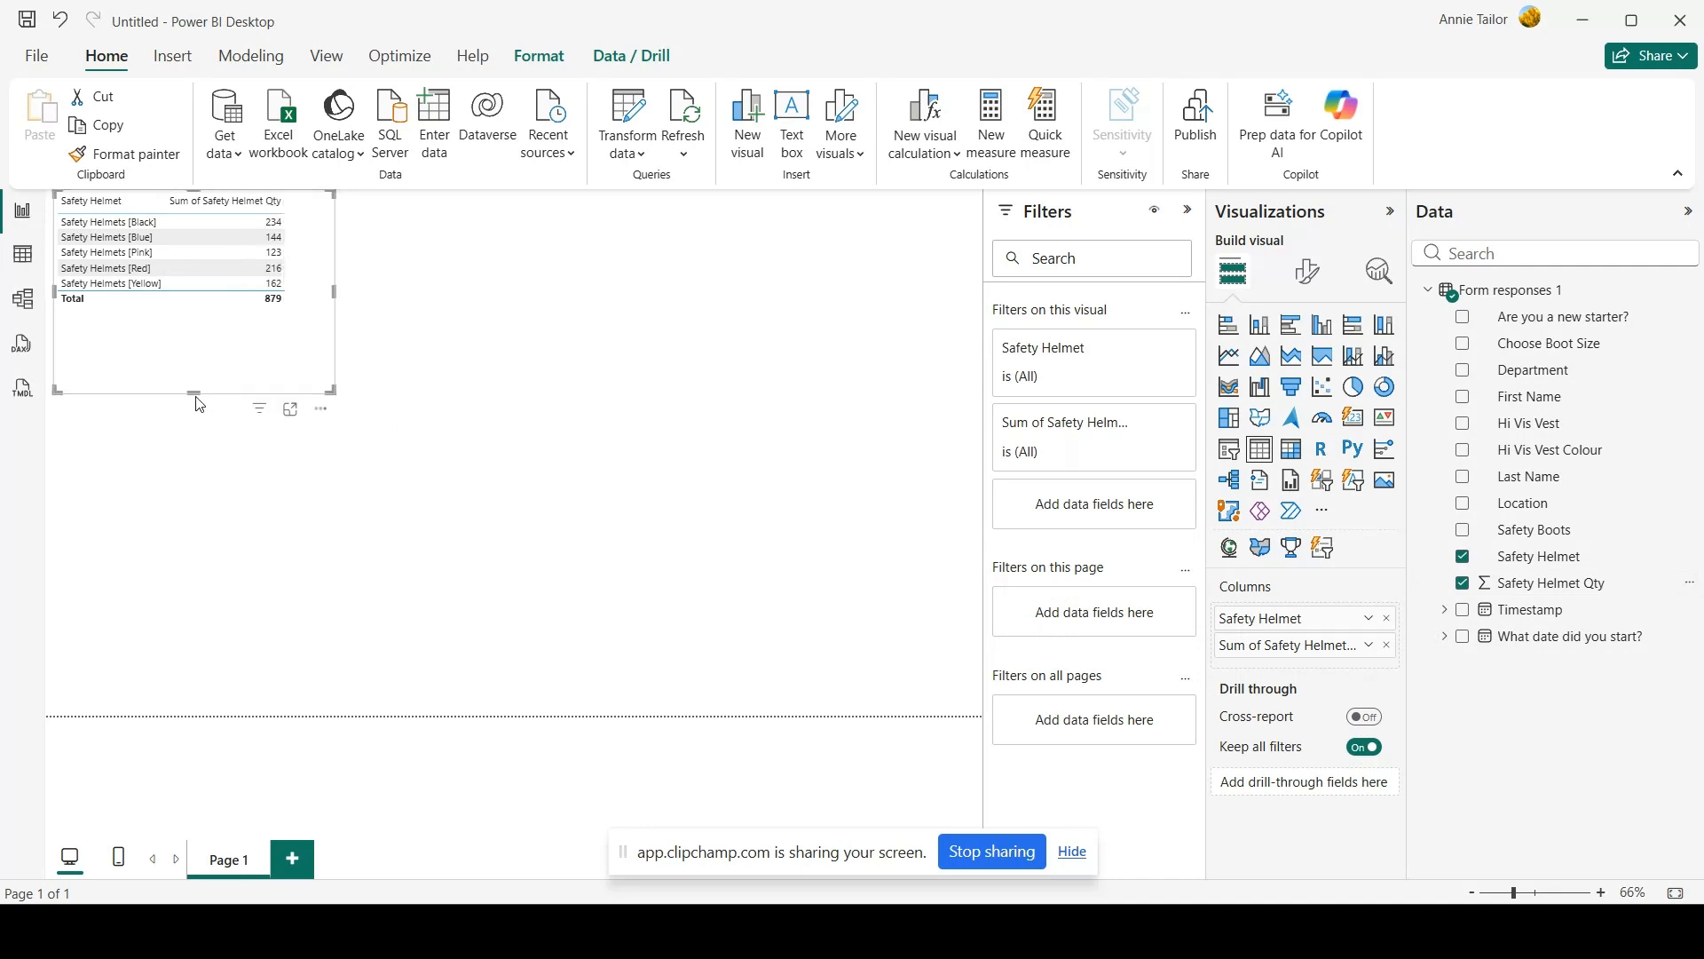
{"action": "left_click_drag", "start_coordinate": [193, 392], "coordinate": [193, 317]}
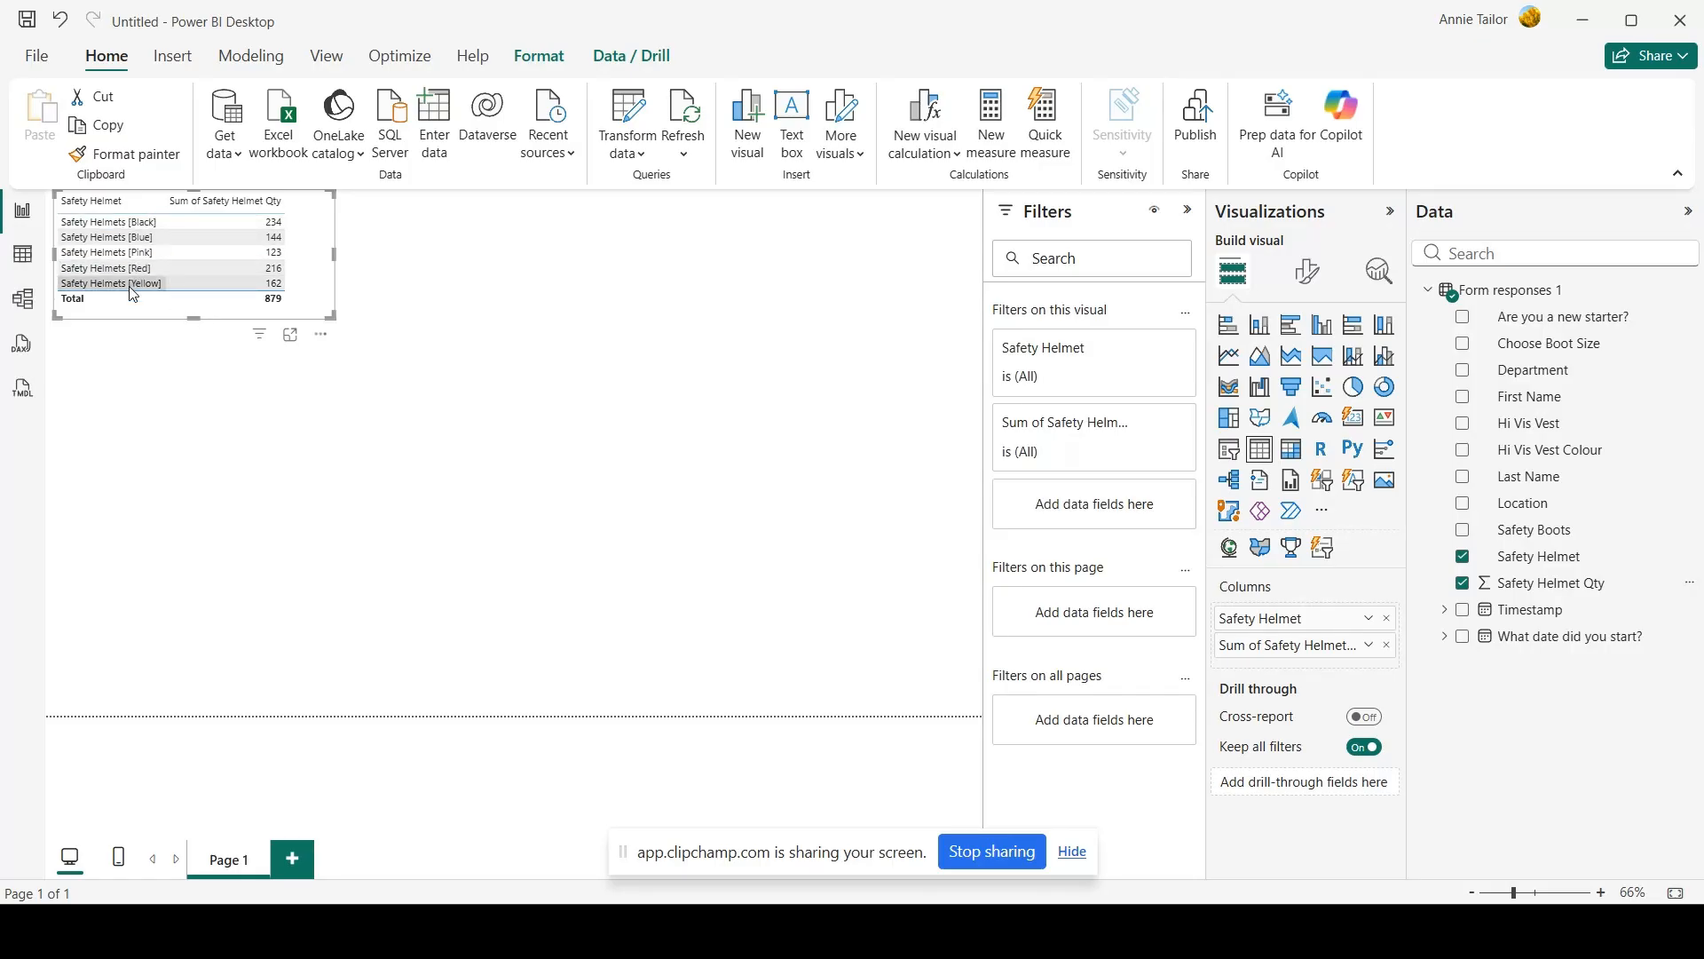
Sort the table visual by Sum of Safety Helmet Qty in ascending order and deselect it
{"action": "left_click", "coordinate": [238, 204]}
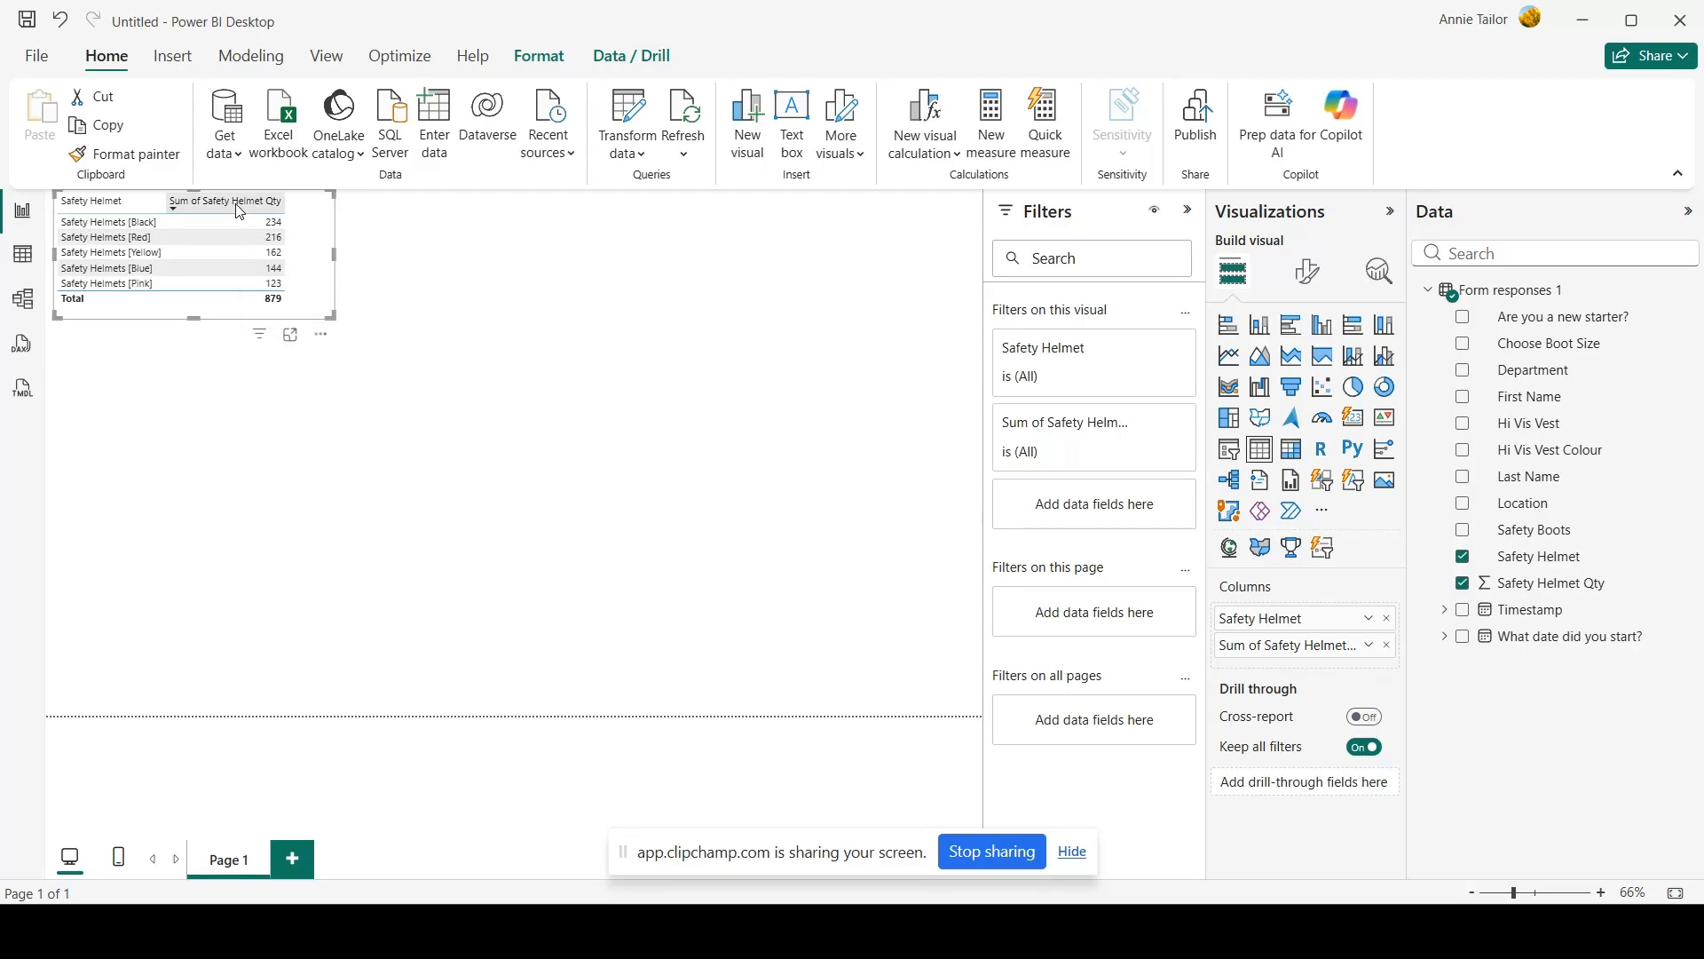
{"action": "left_click", "coordinate": [236, 205]}
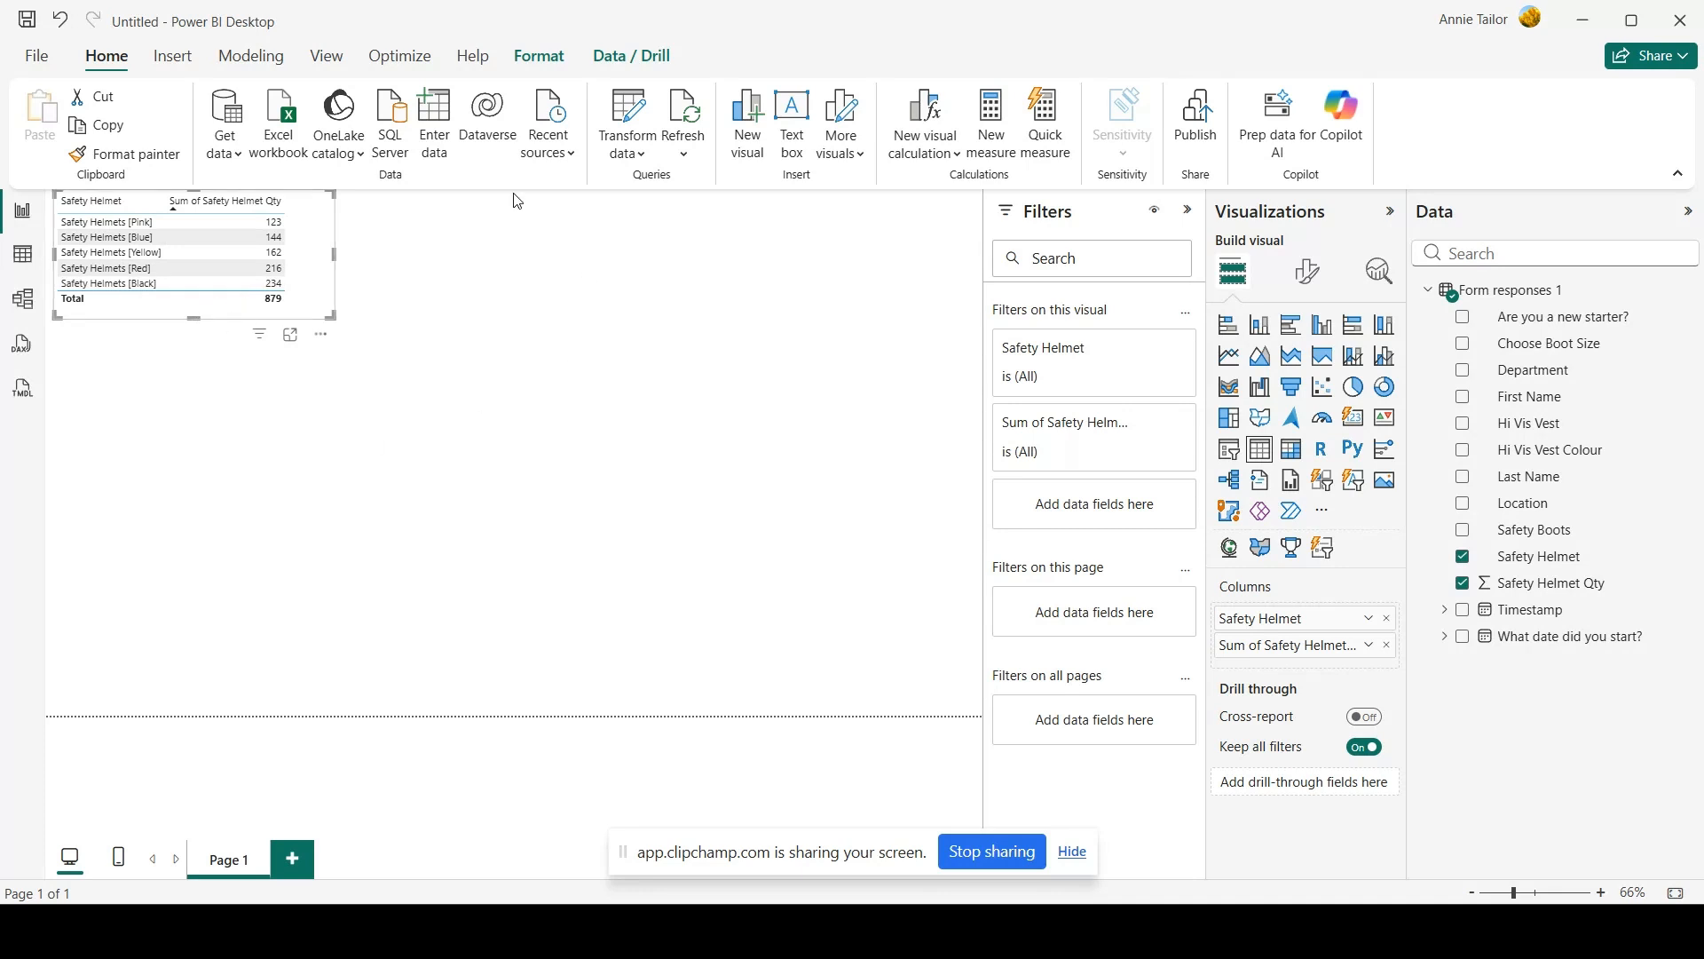
{"action": "left_click", "coordinate": [189, 431]}
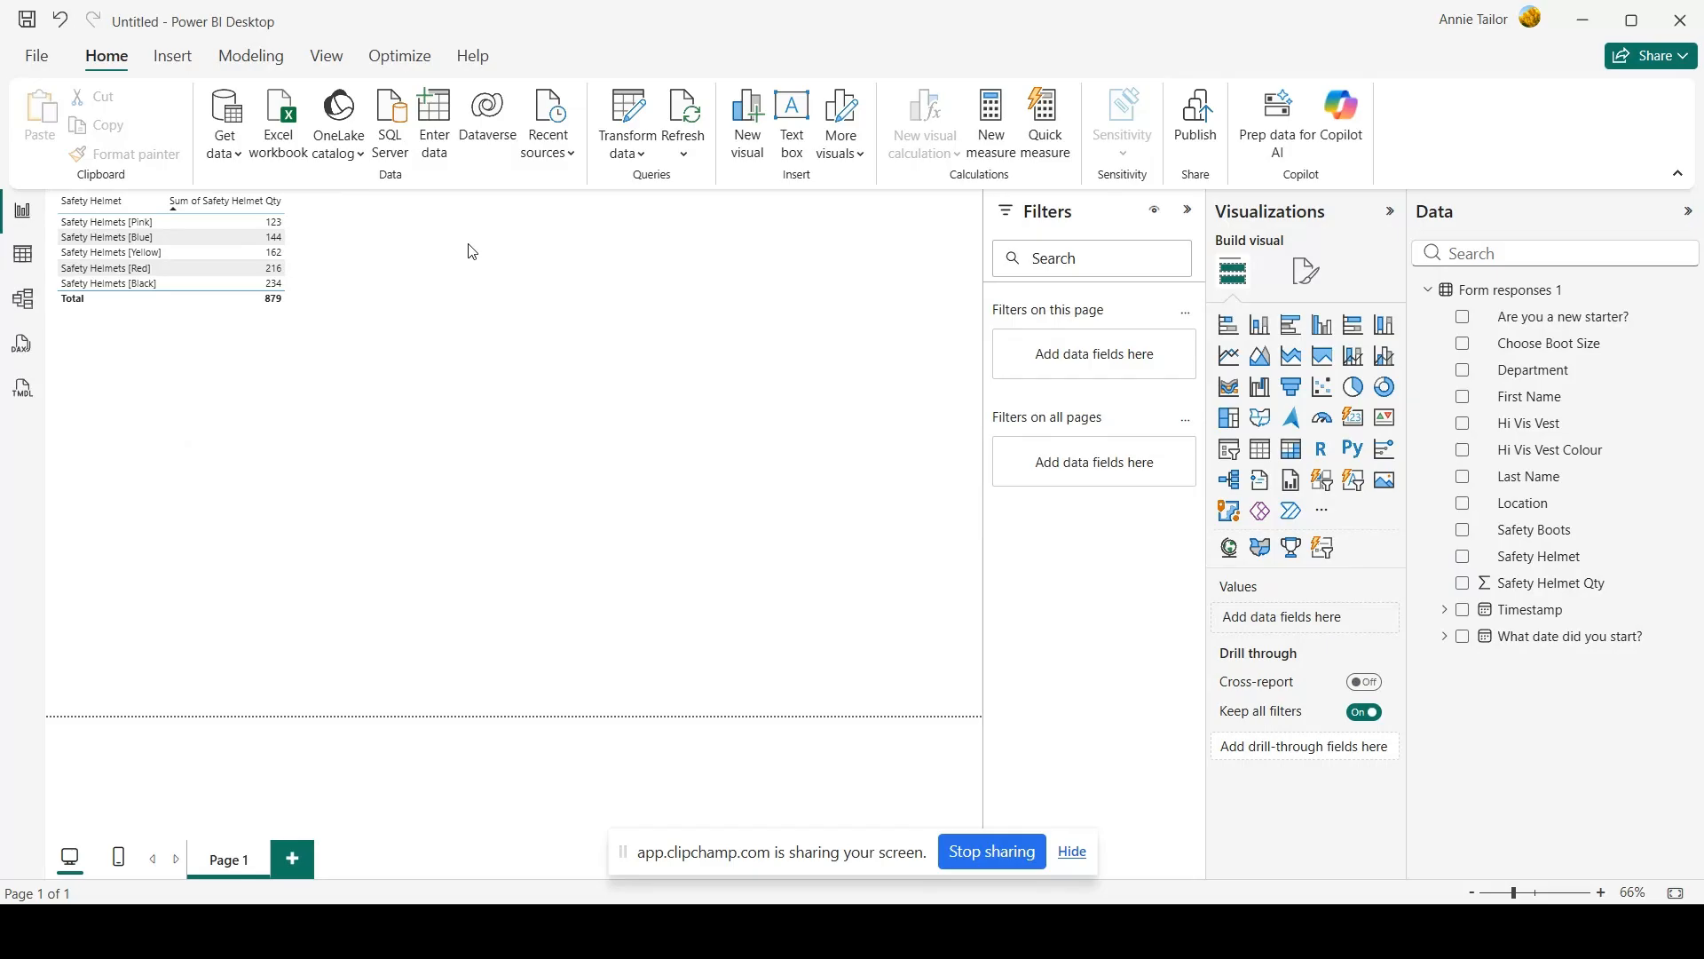
Add a clustered column chart with Safety Helmet on the X-axis and Safety Helmet Qty on the Y-axis, and enlarge it below the table
{"action": "left_click", "coordinate": [1325, 327]}
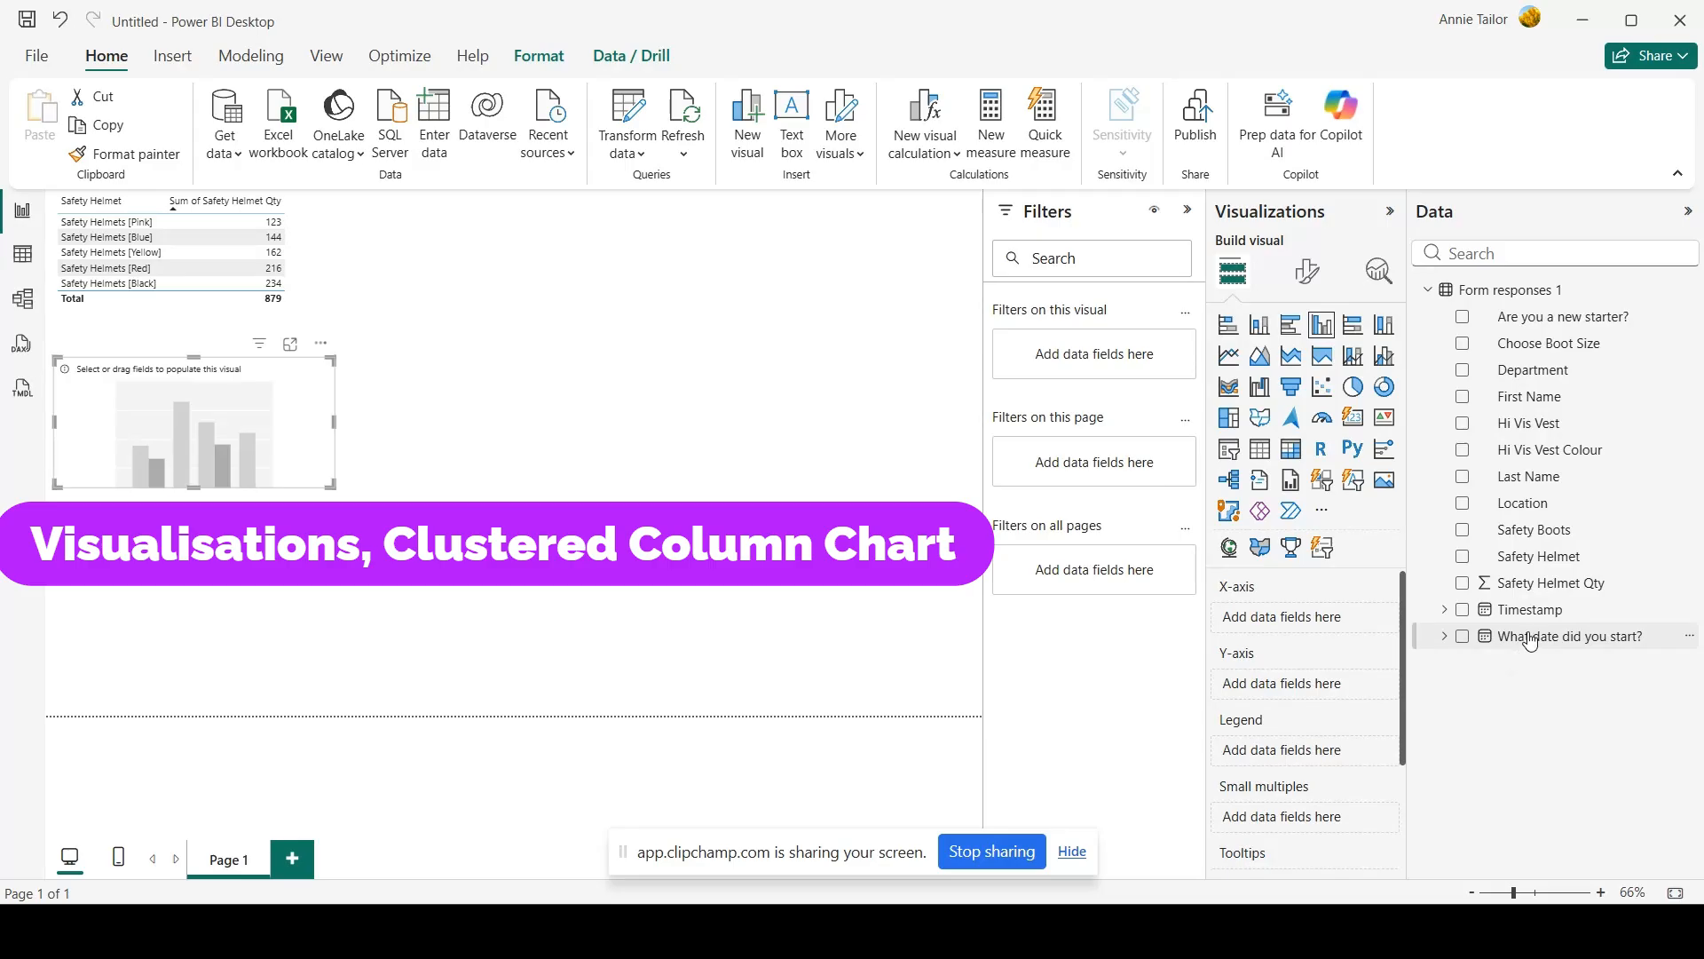
{"action": "left_click_drag", "start_coordinate": [1532, 556], "coordinate": [1312, 627]}
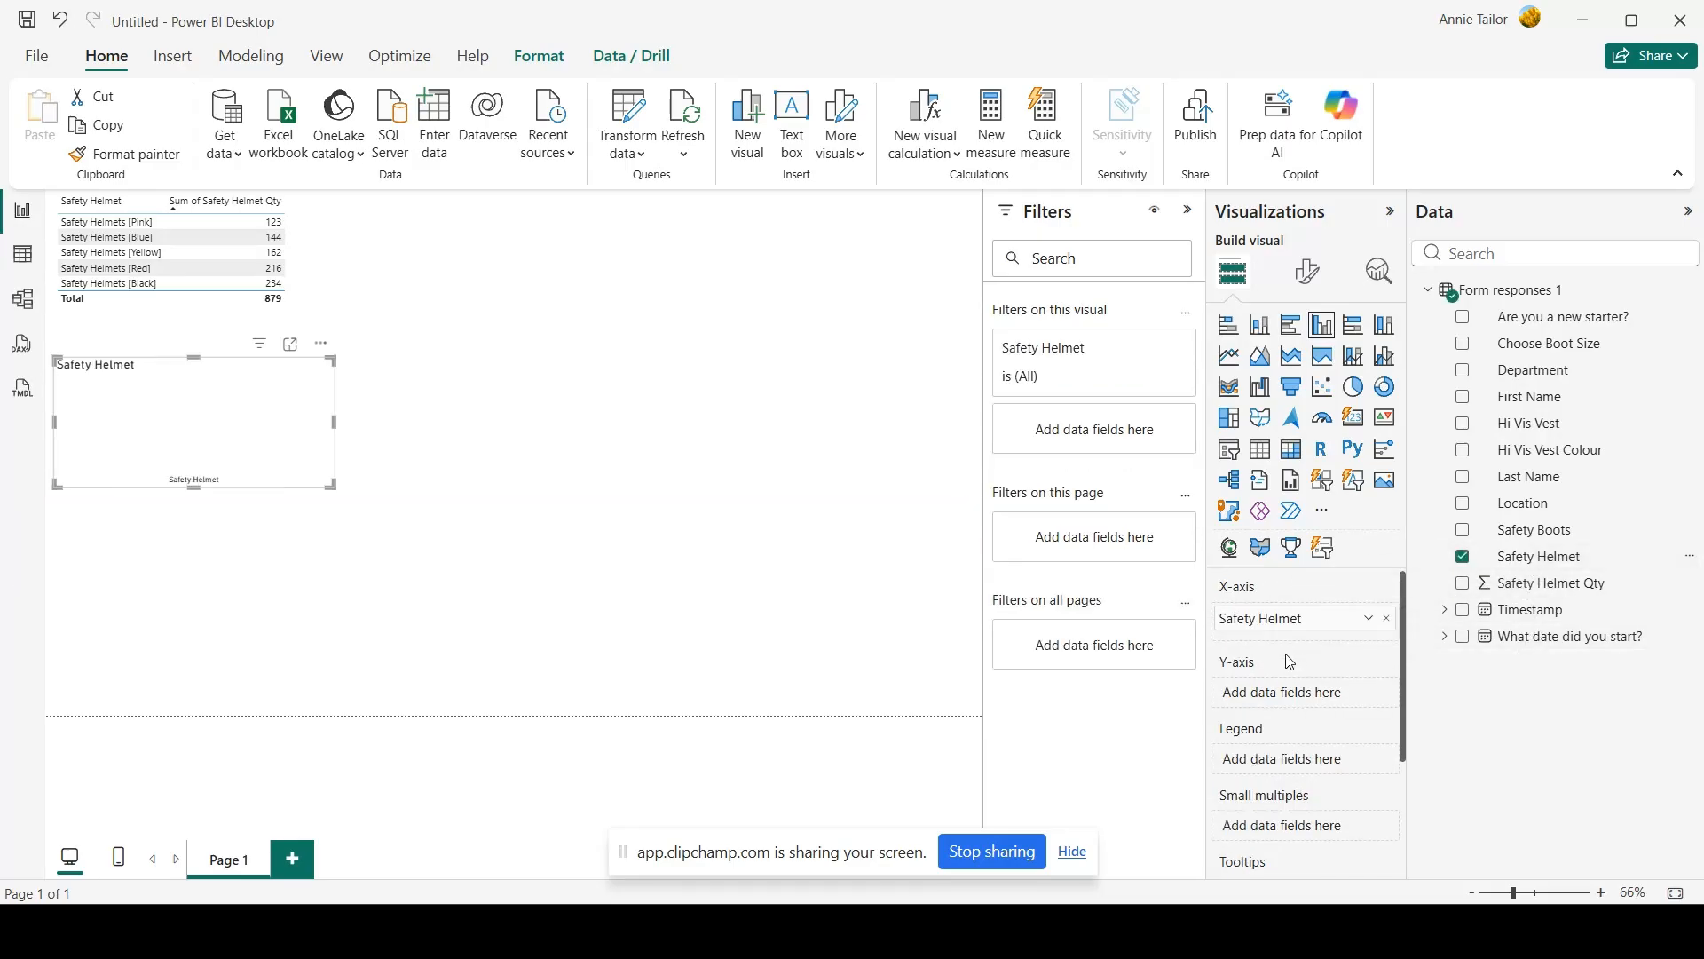
{"action": "left_click_drag", "start_coordinate": [1549, 584], "coordinate": [1300, 693]}
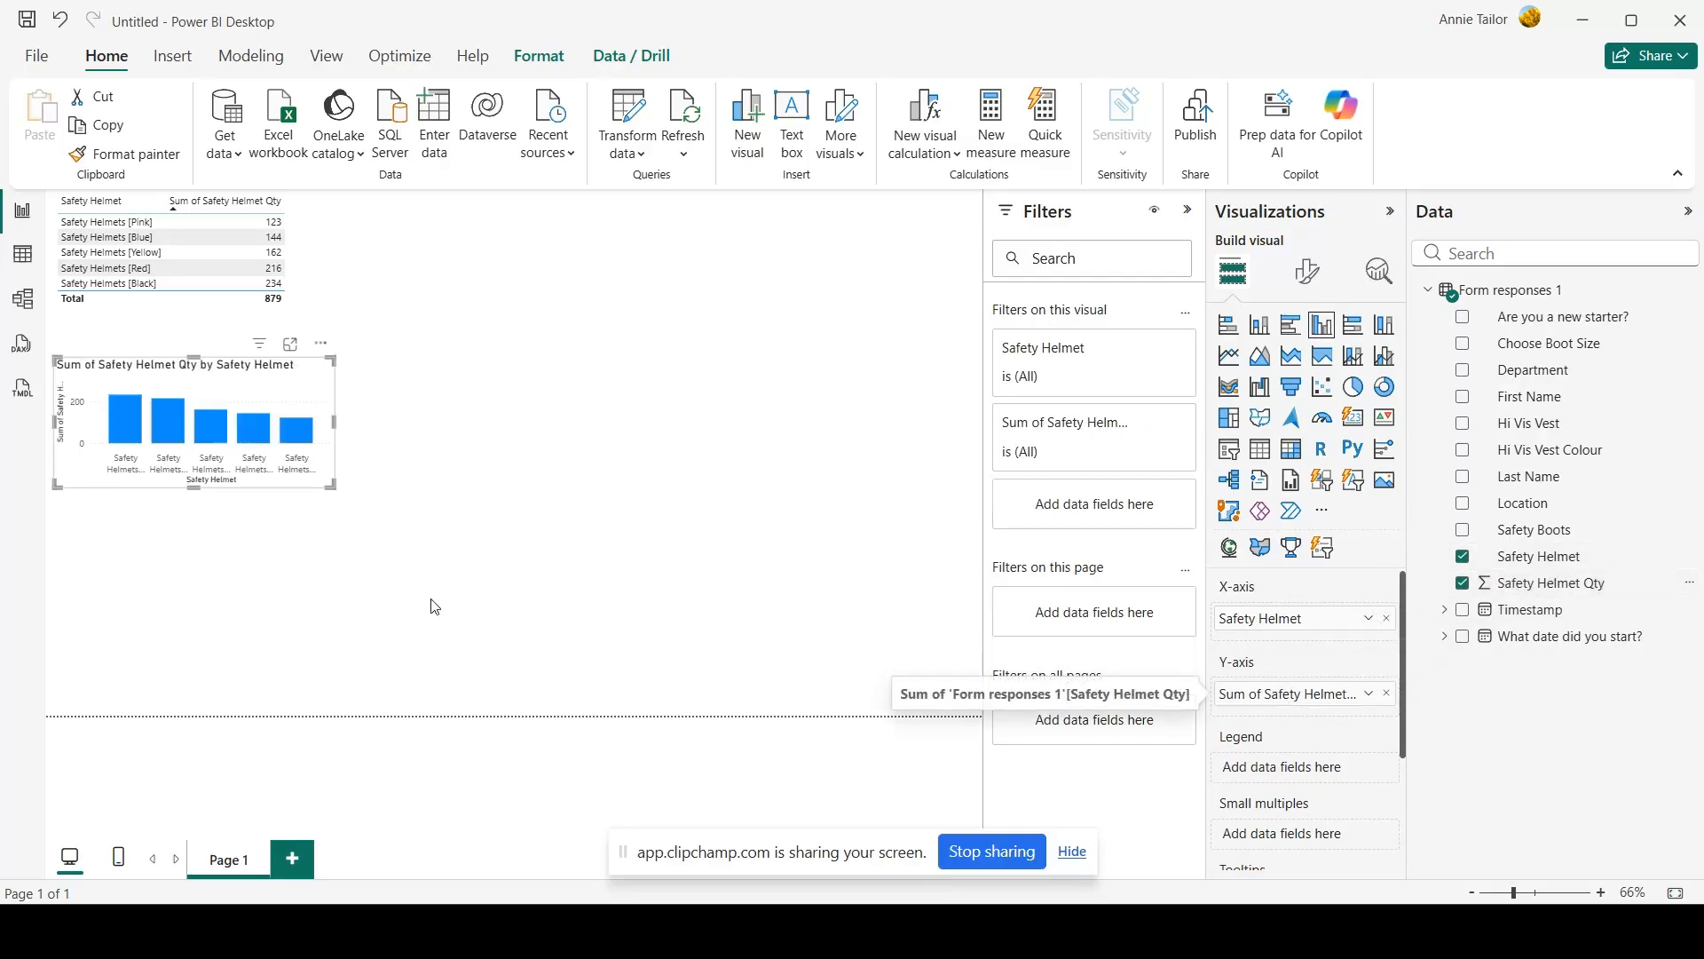
{"action": "left_click_drag", "start_coordinate": [328, 485], "coordinate": [422, 680]}
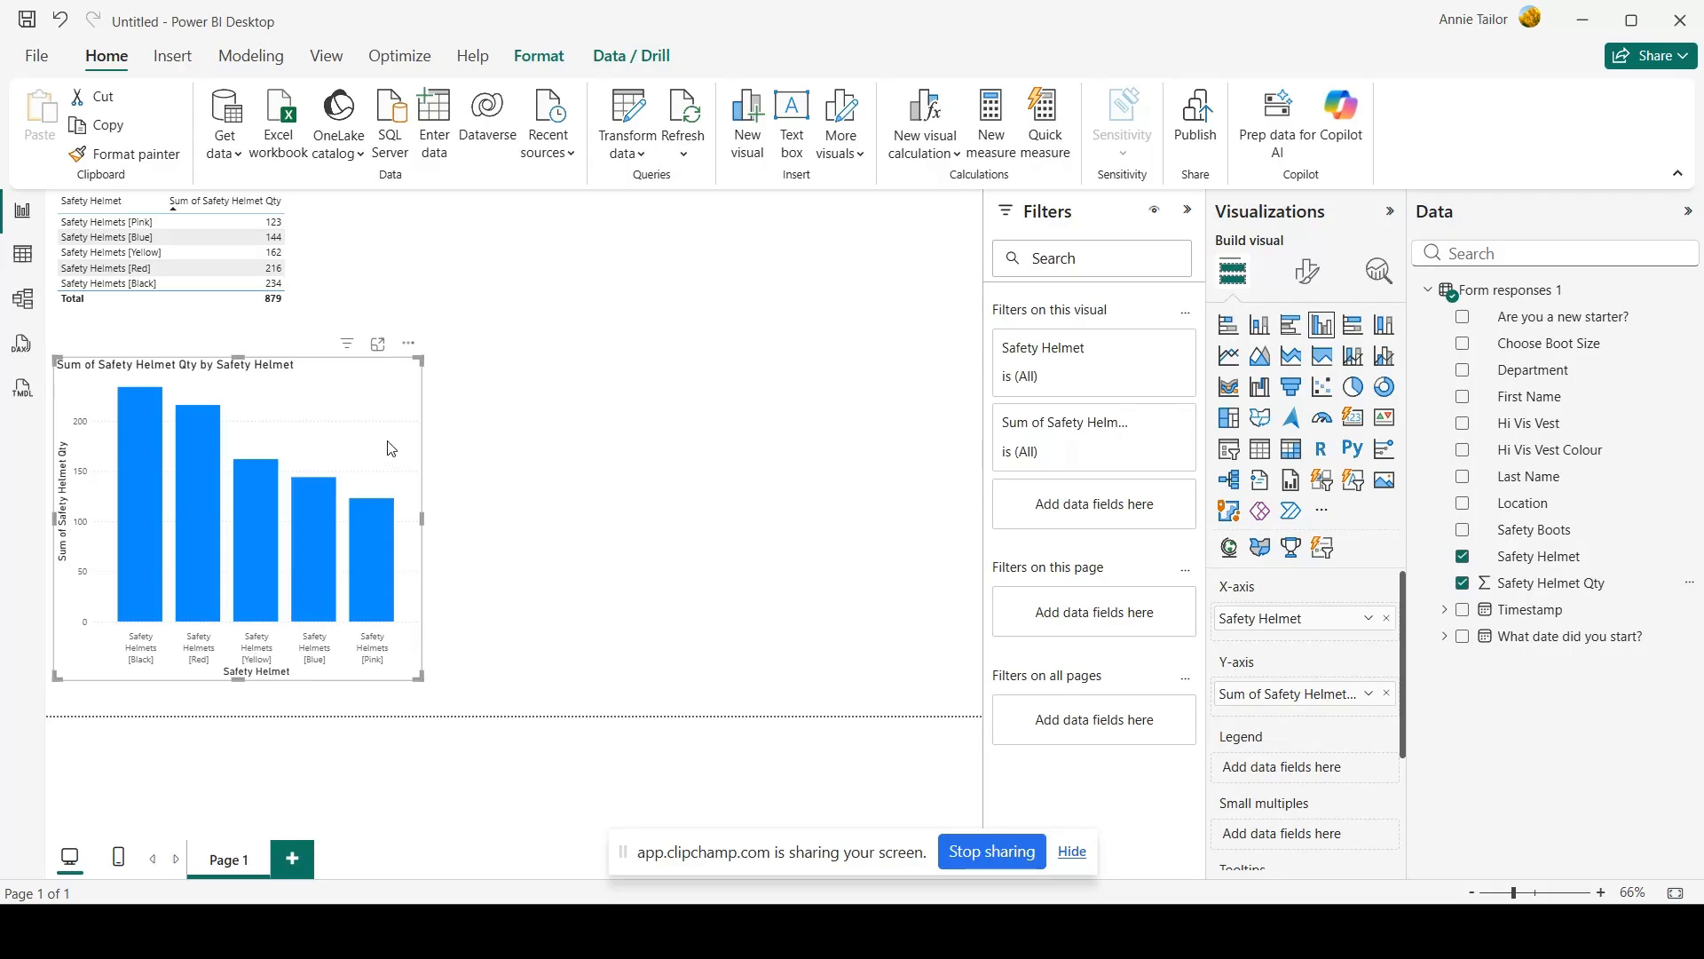
Cross-filter the table visual by the chart's Safety Helmets [Black] column and clear the selection
{"action": "left_click", "coordinate": [140, 488]}
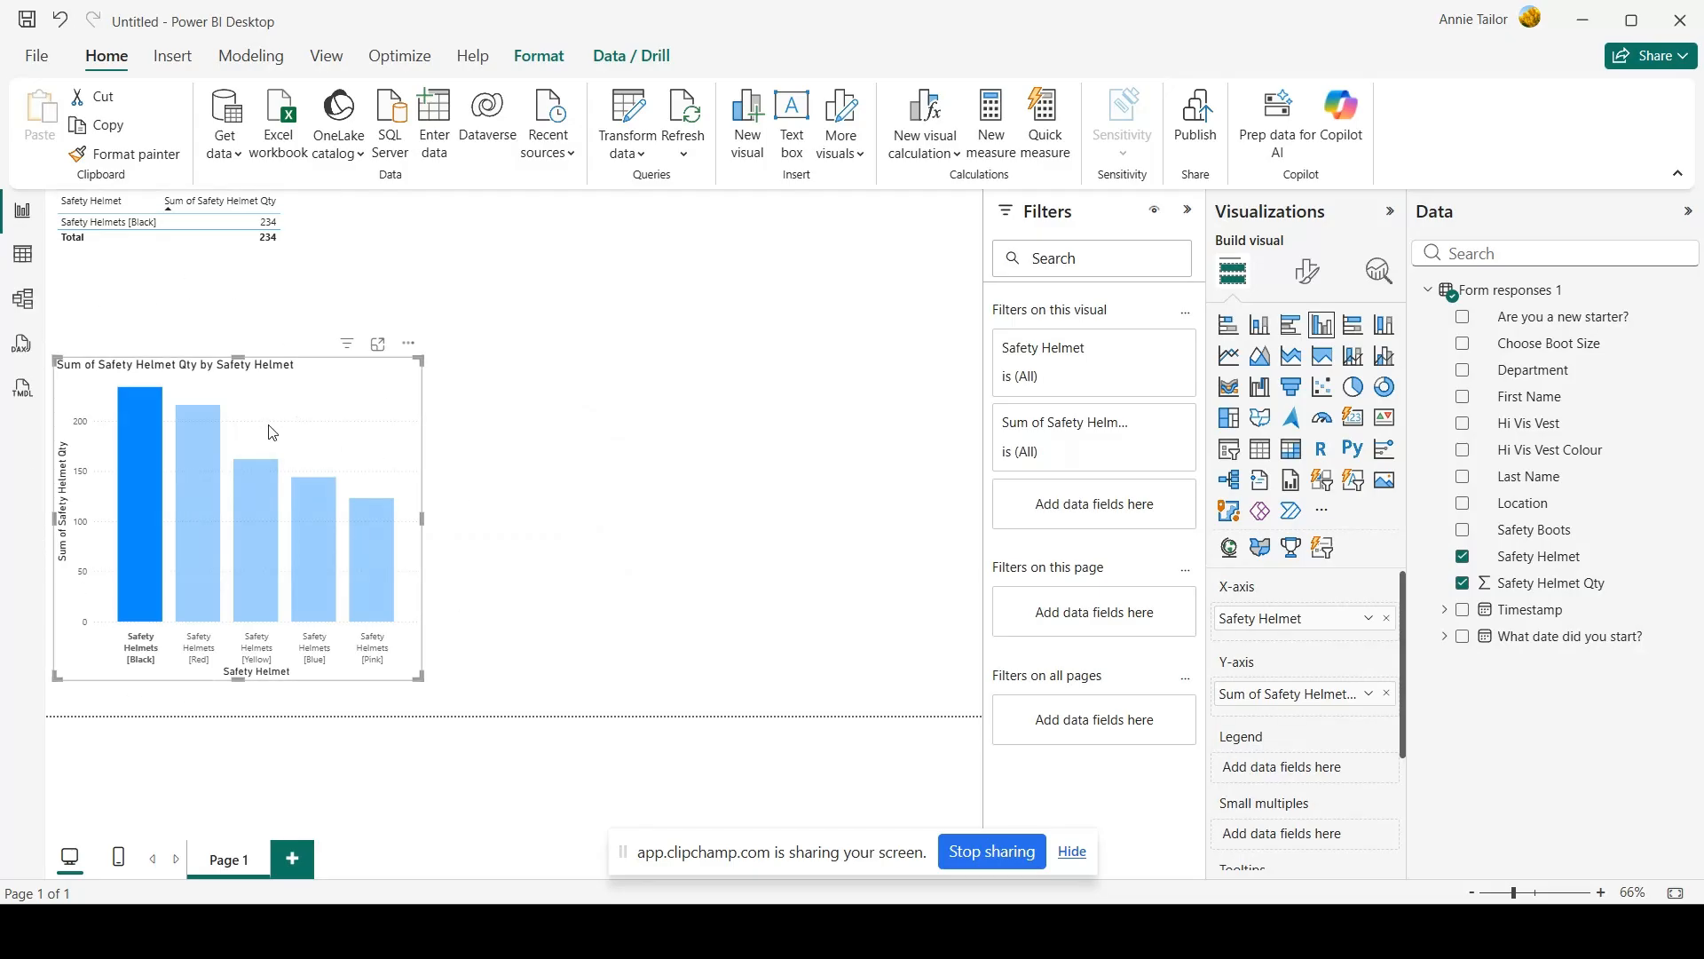
{"action": "left_click", "coordinate": [272, 396]}
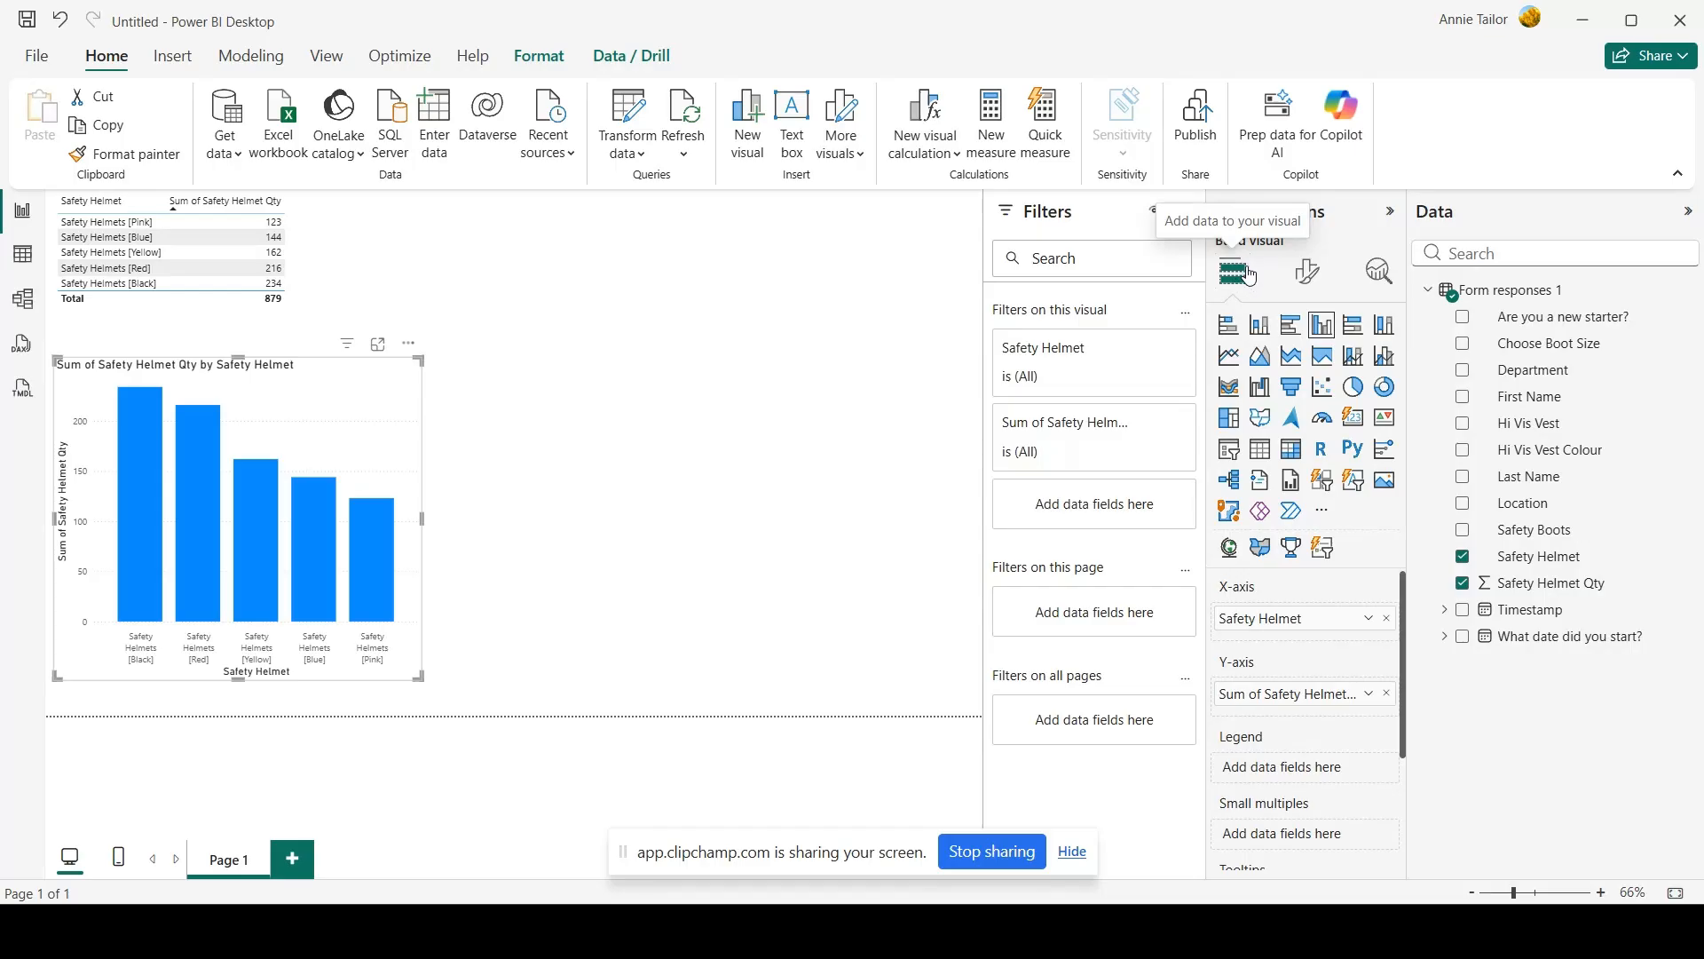
Set the color of all columns in the clustered column chart to pink
{"action": "left_click", "coordinate": [1310, 271]}
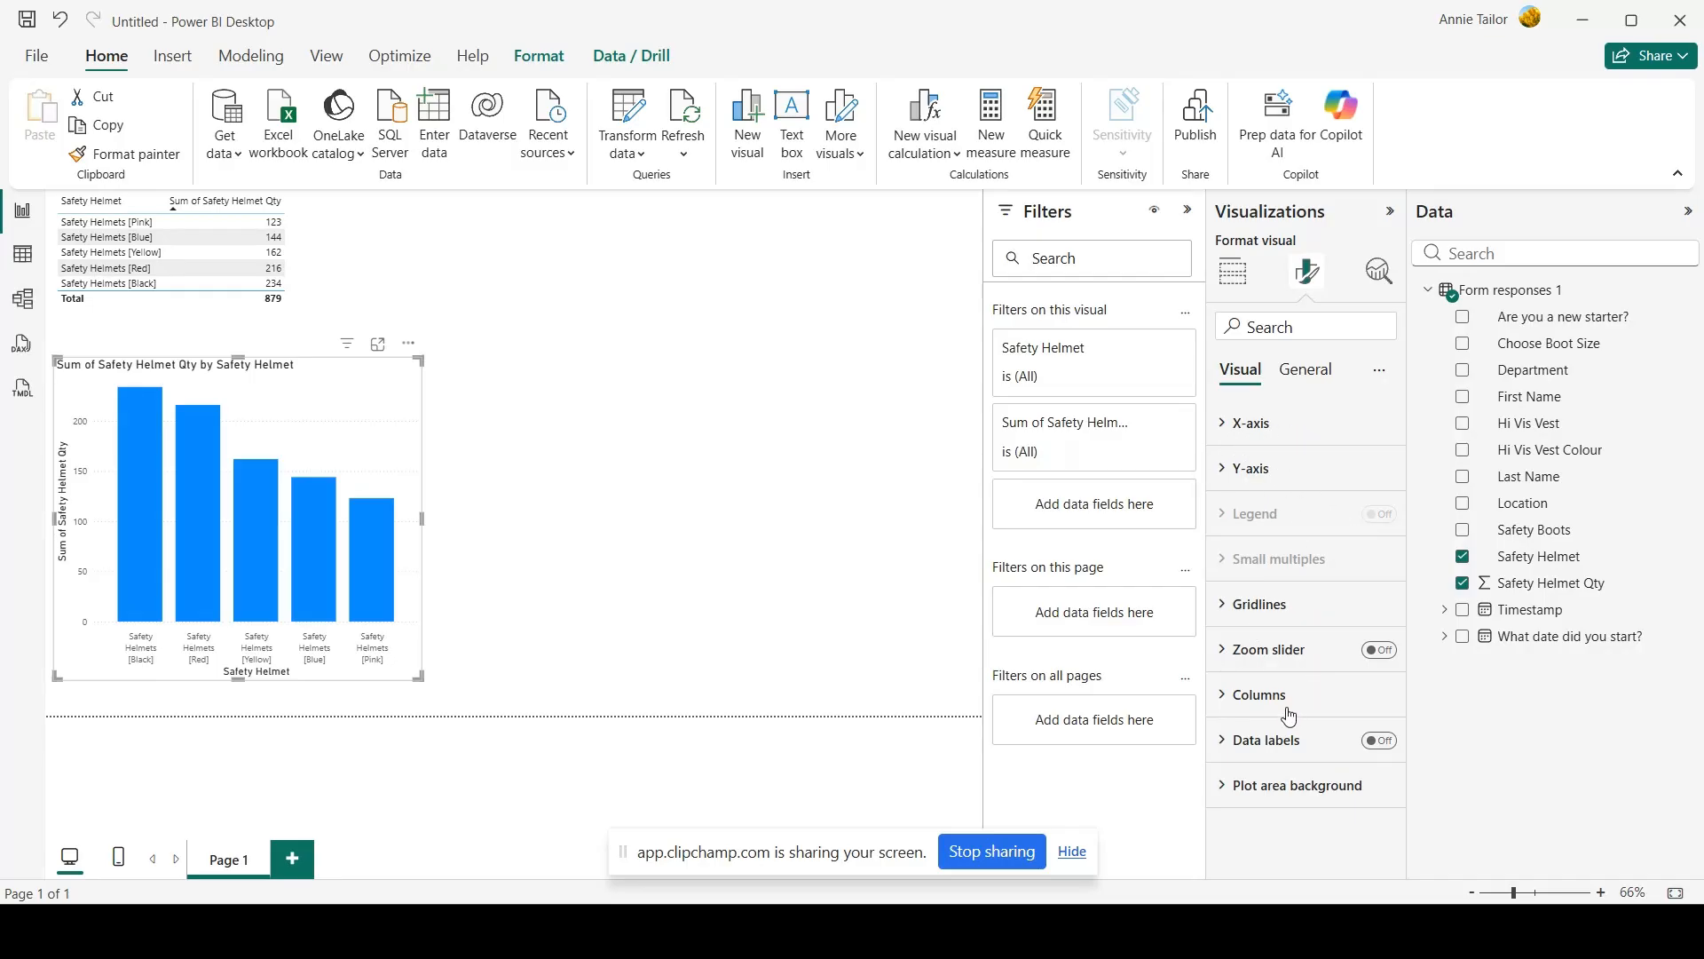
{"action": "left_click", "coordinate": [1259, 698]}
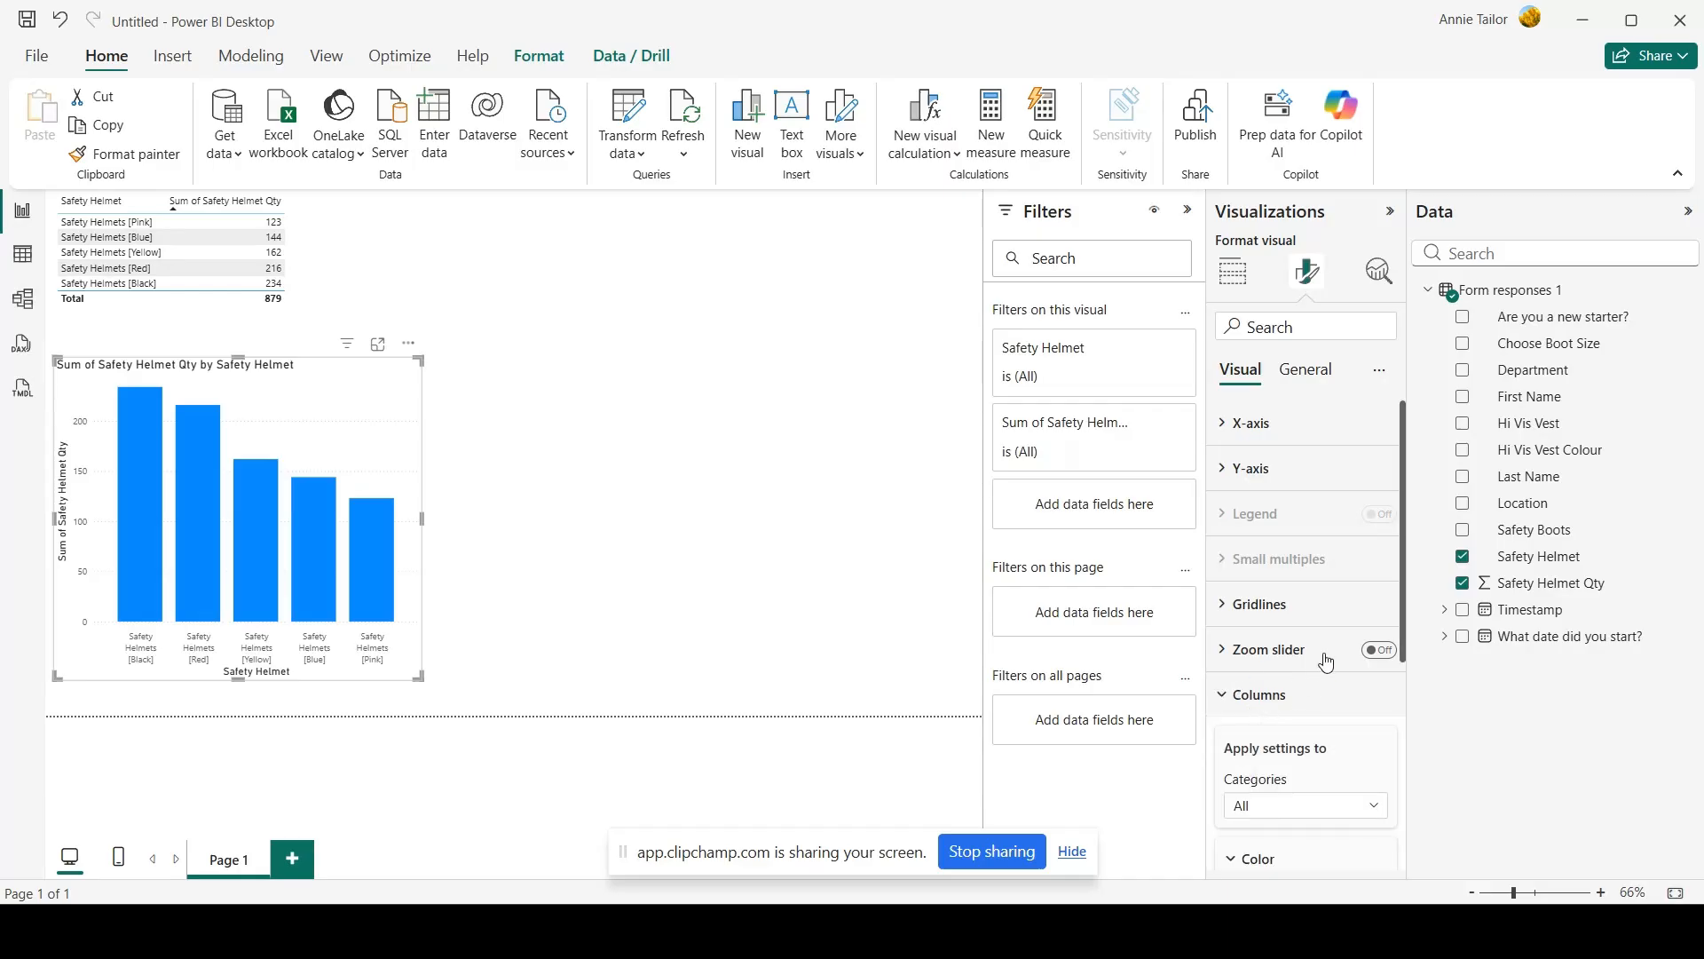
{"action": "scroll", "coordinate": [1323, 662], "scroll_direction": "down", "scroll_amount": 3}
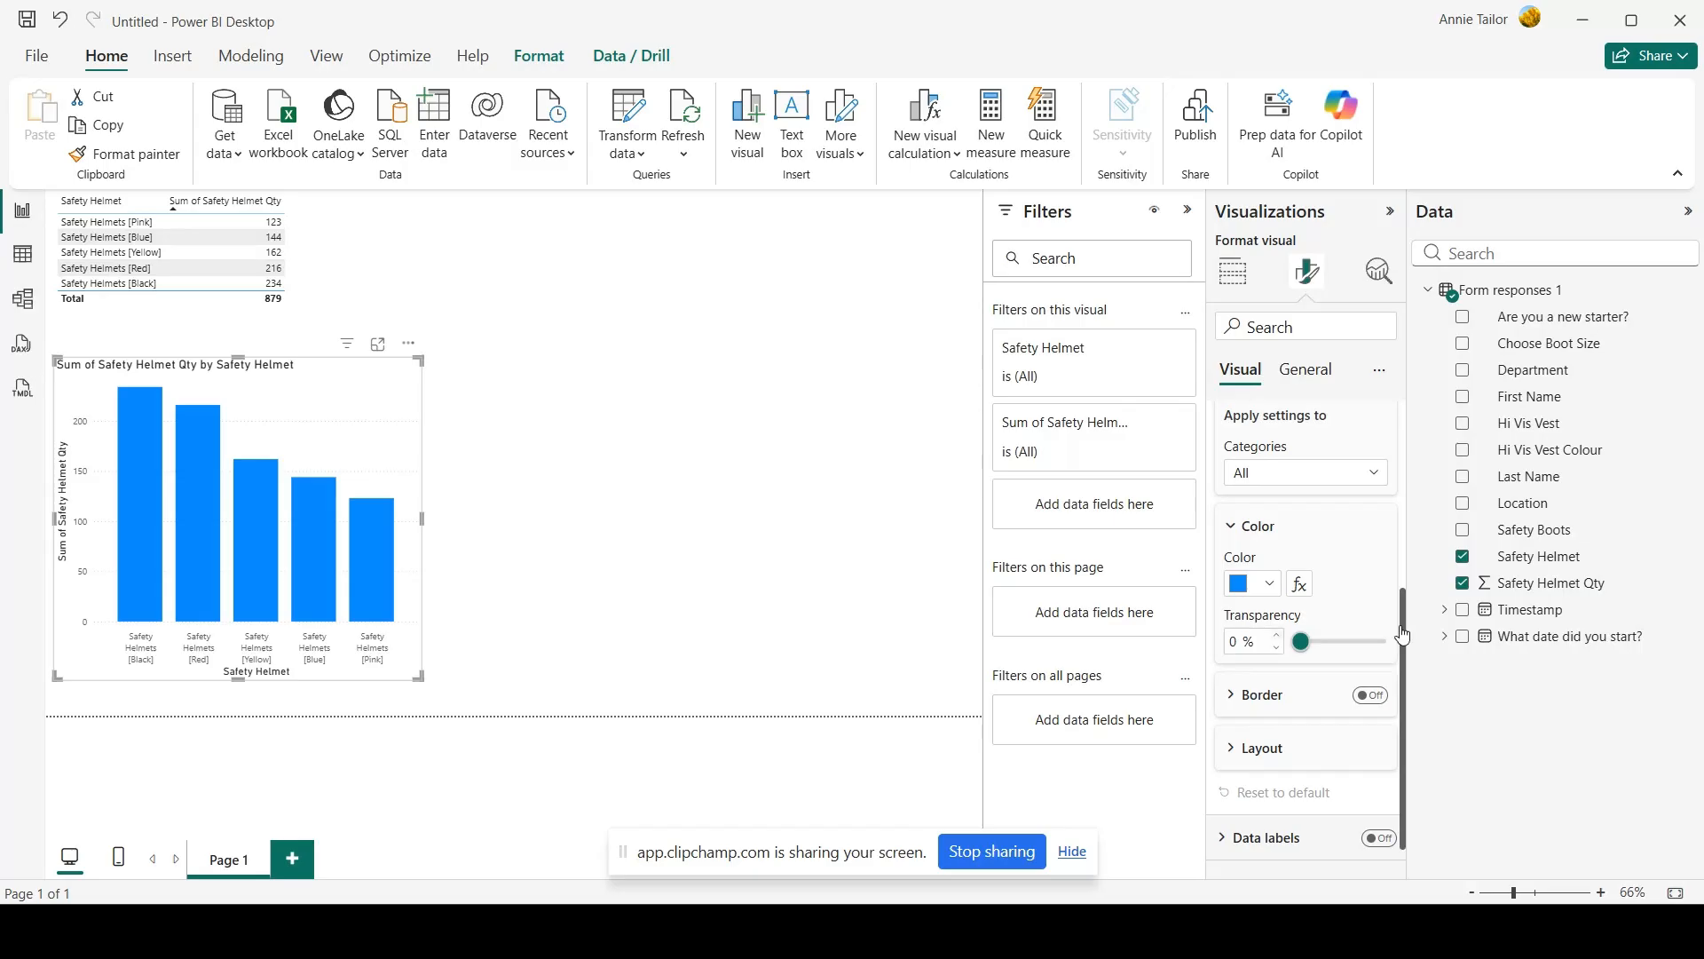
{"action": "left_click", "coordinate": [1269, 585]}
{"action": "left_click", "coordinate": [1315, 442]}
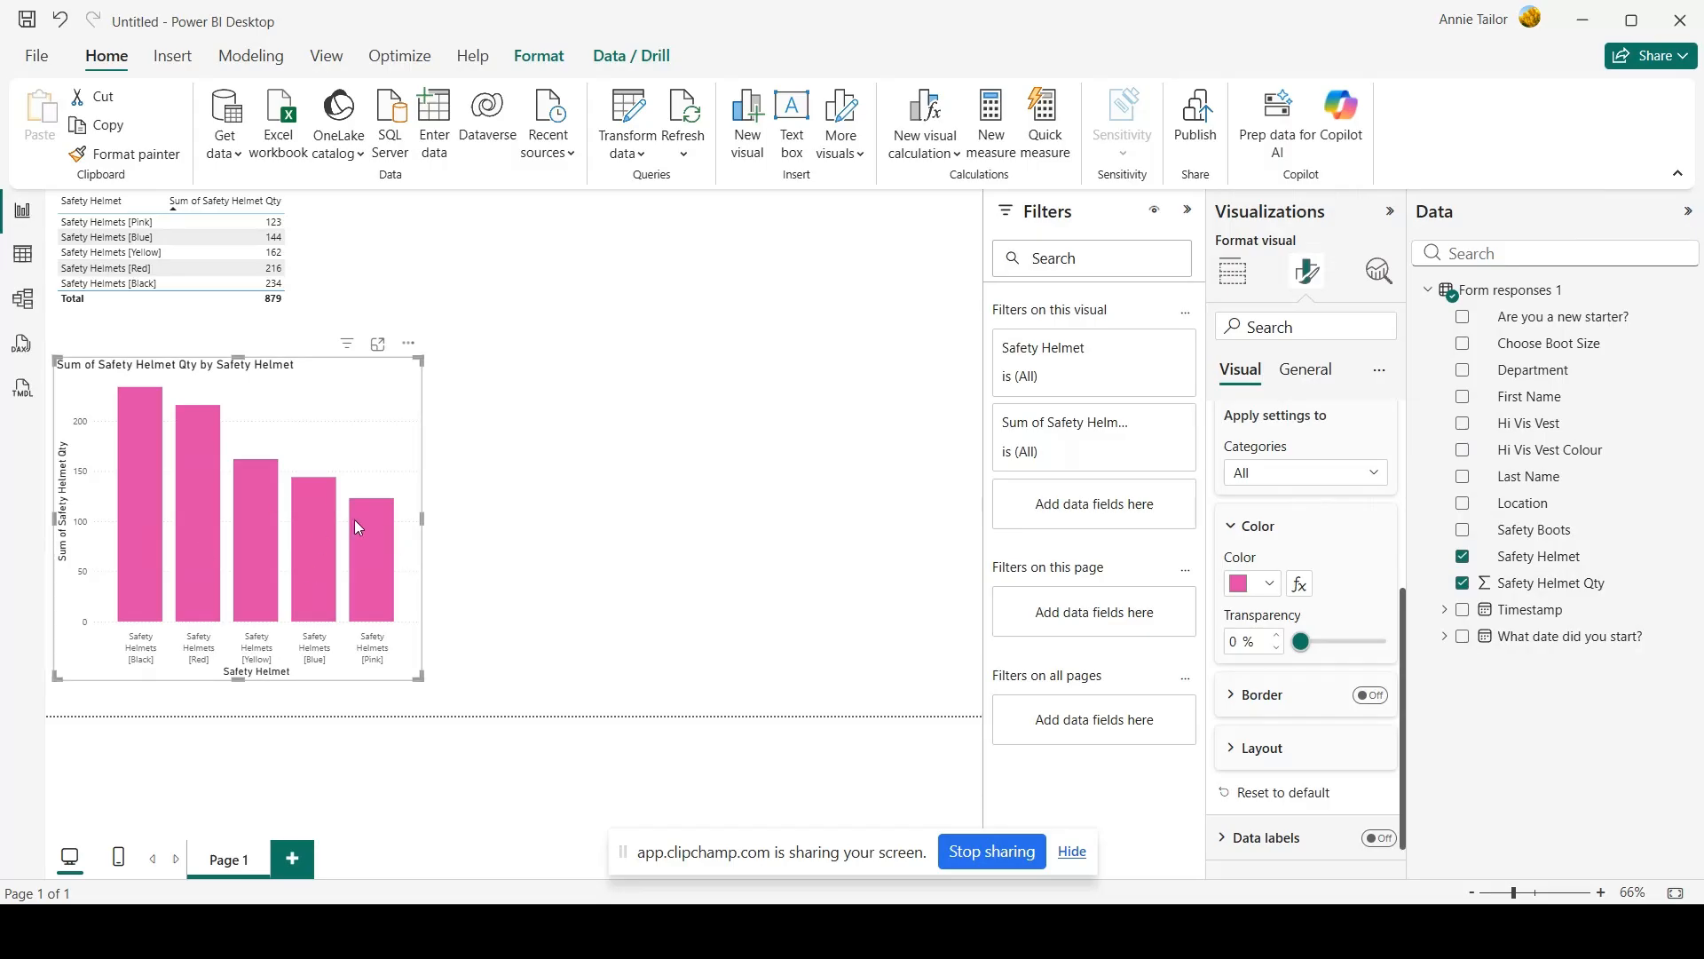
Apply black as the color of the chart's Safety Helmets [Black] category only
{"action": "left_click", "coordinate": [1339, 482]}
{"action": "left_click", "coordinate": [1295, 531]}
{"action": "left_click", "coordinate": [1270, 585]}
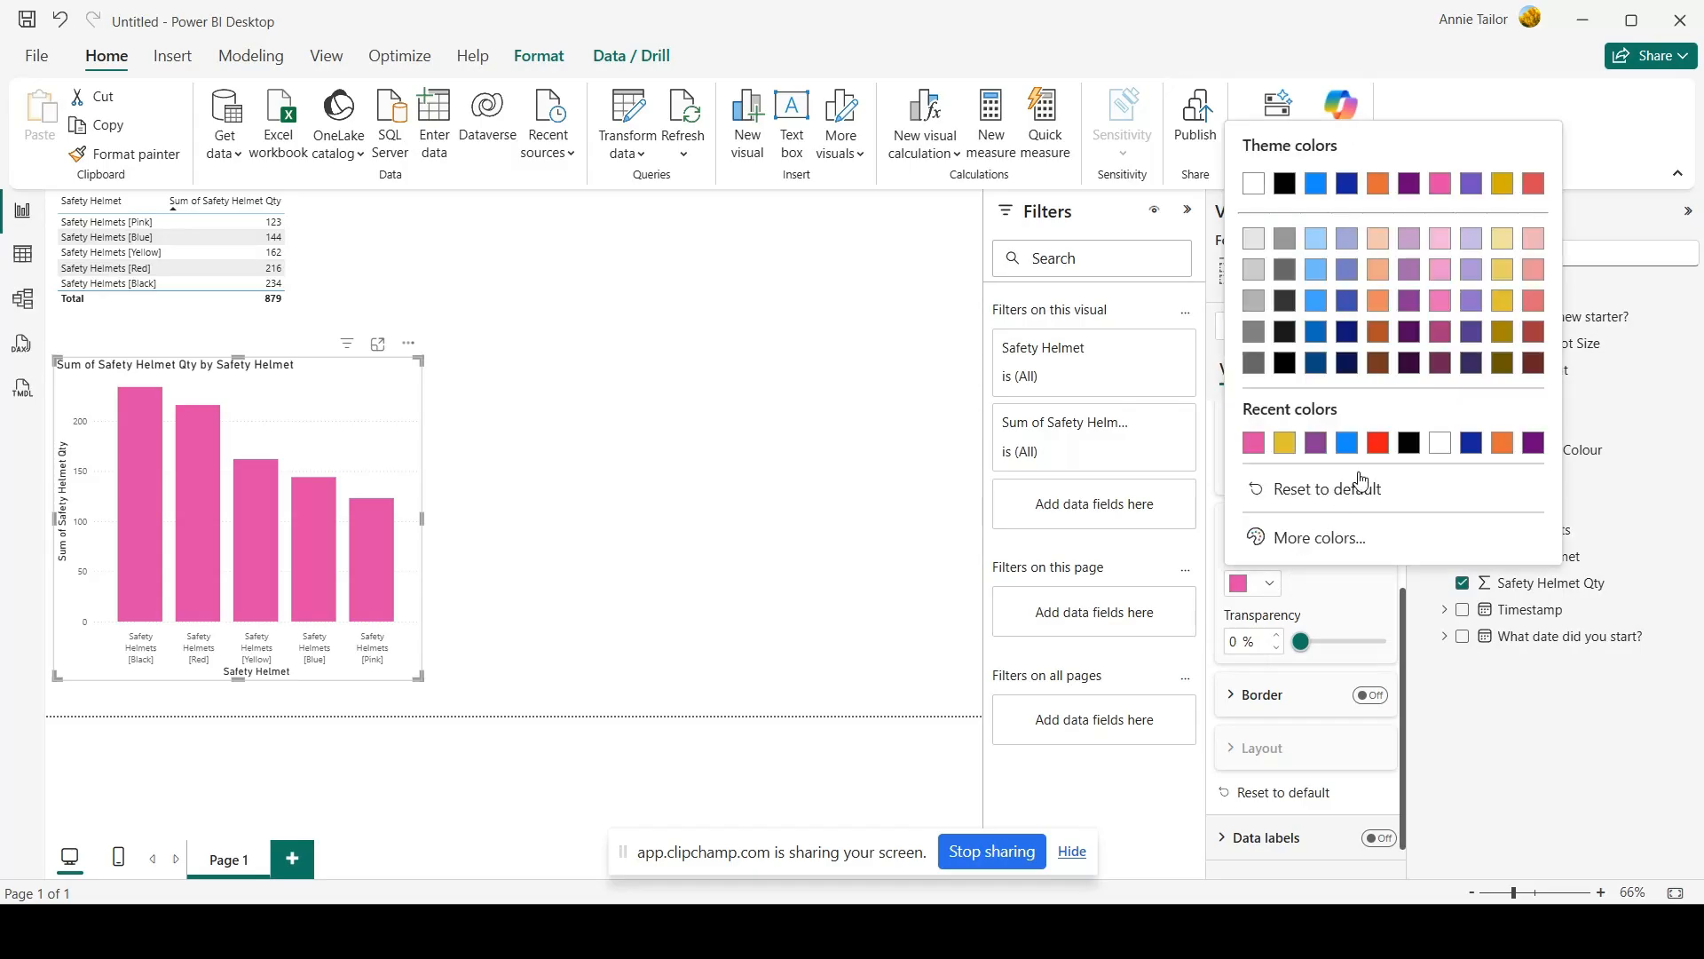
{"action": "left_click", "coordinate": [1409, 443]}
Give the chart's Safety Helmets [Red] column the custom red color #F11A1A
{"action": "left_click", "coordinate": [1346, 489]}
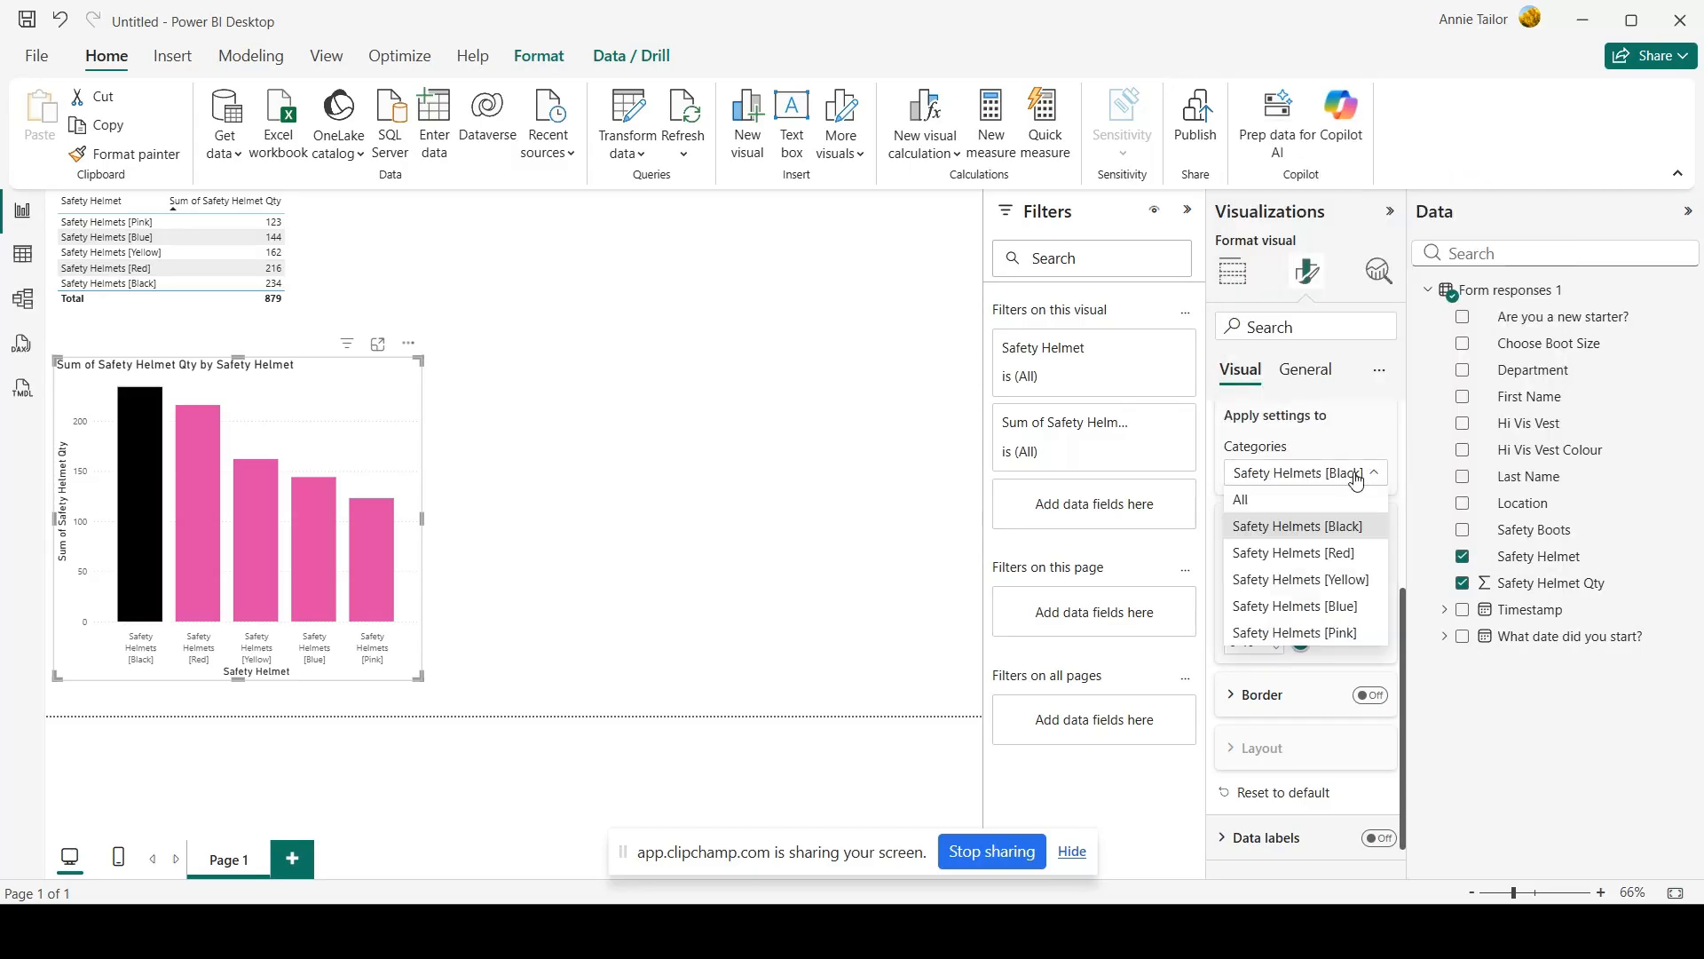
{"action": "left_click", "coordinate": [1328, 555]}
{"action": "left_click", "coordinate": [1270, 586]}
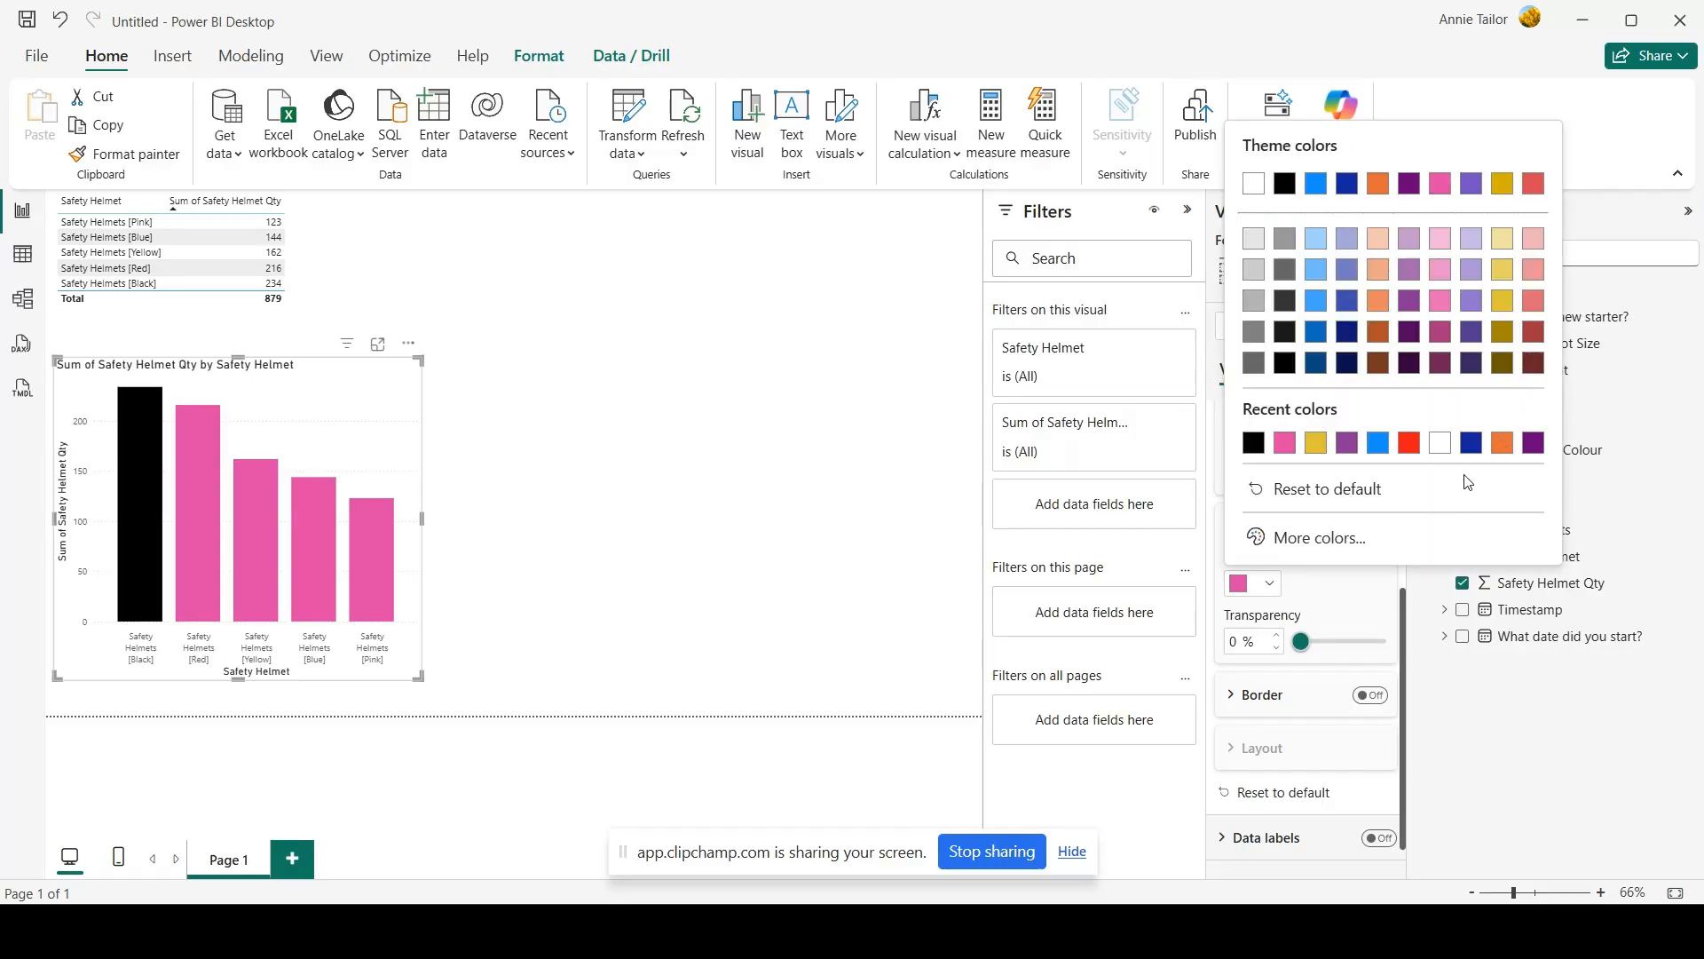
{"action": "left_click", "coordinate": [1365, 537]}
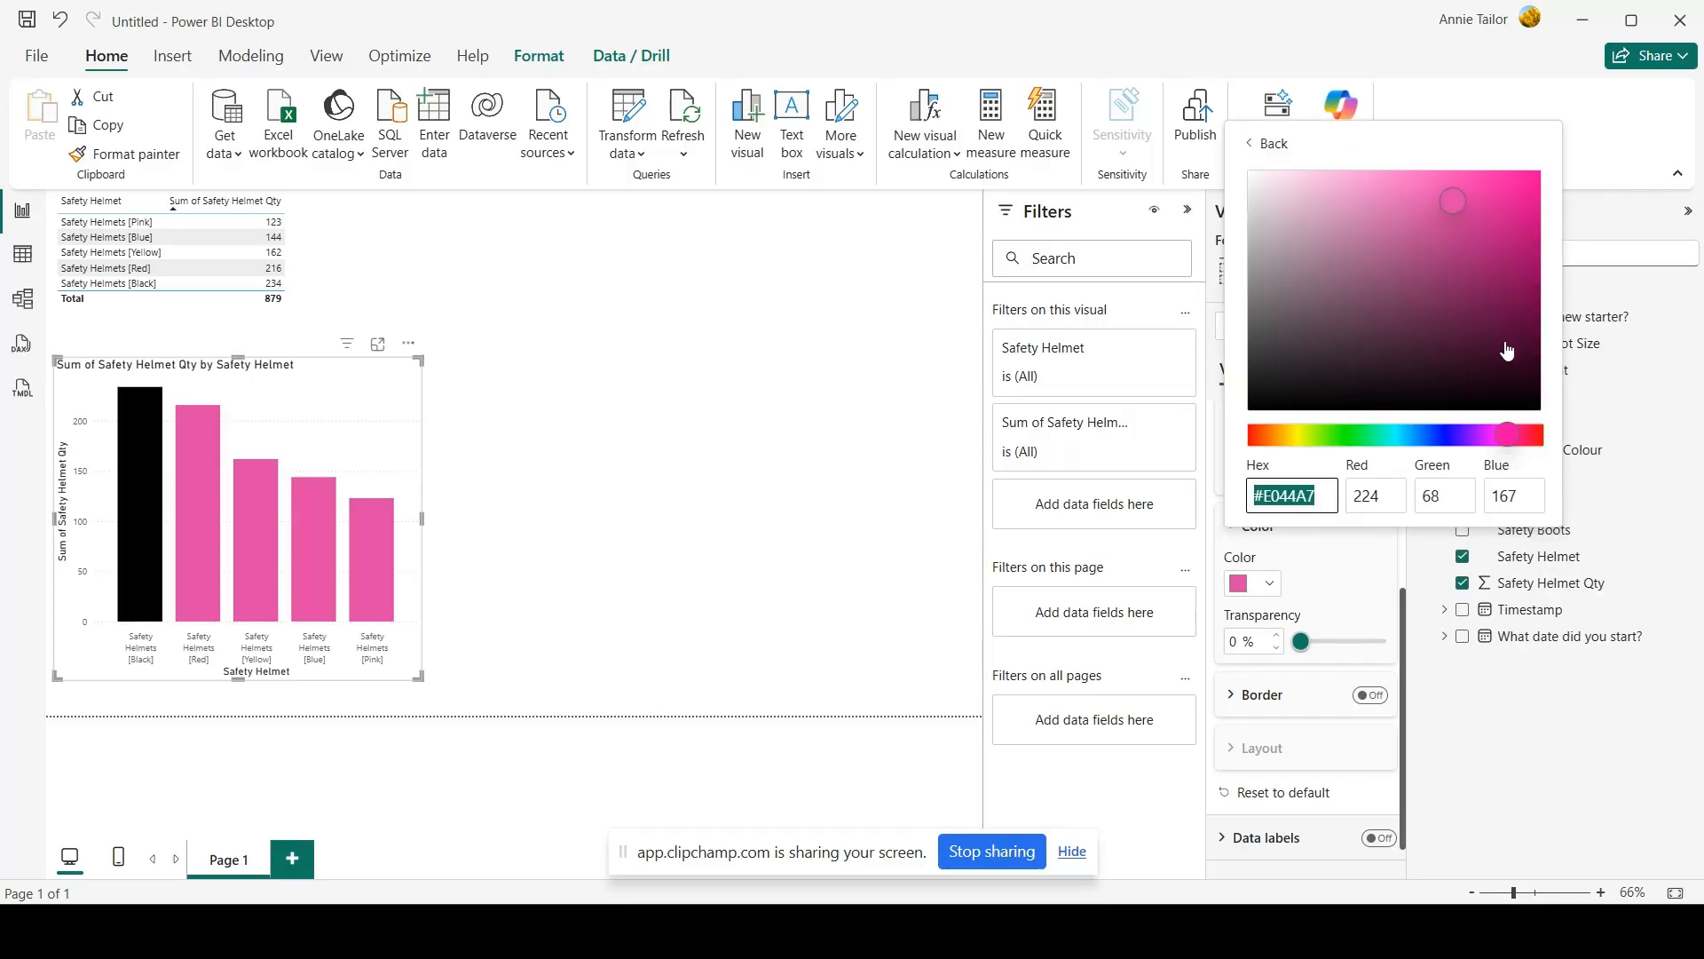
{"action": "left_click_drag", "start_coordinate": [1531, 434], "coordinate": [1545, 435]}
{"action": "left_click", "coordinate": [1511, 185]}
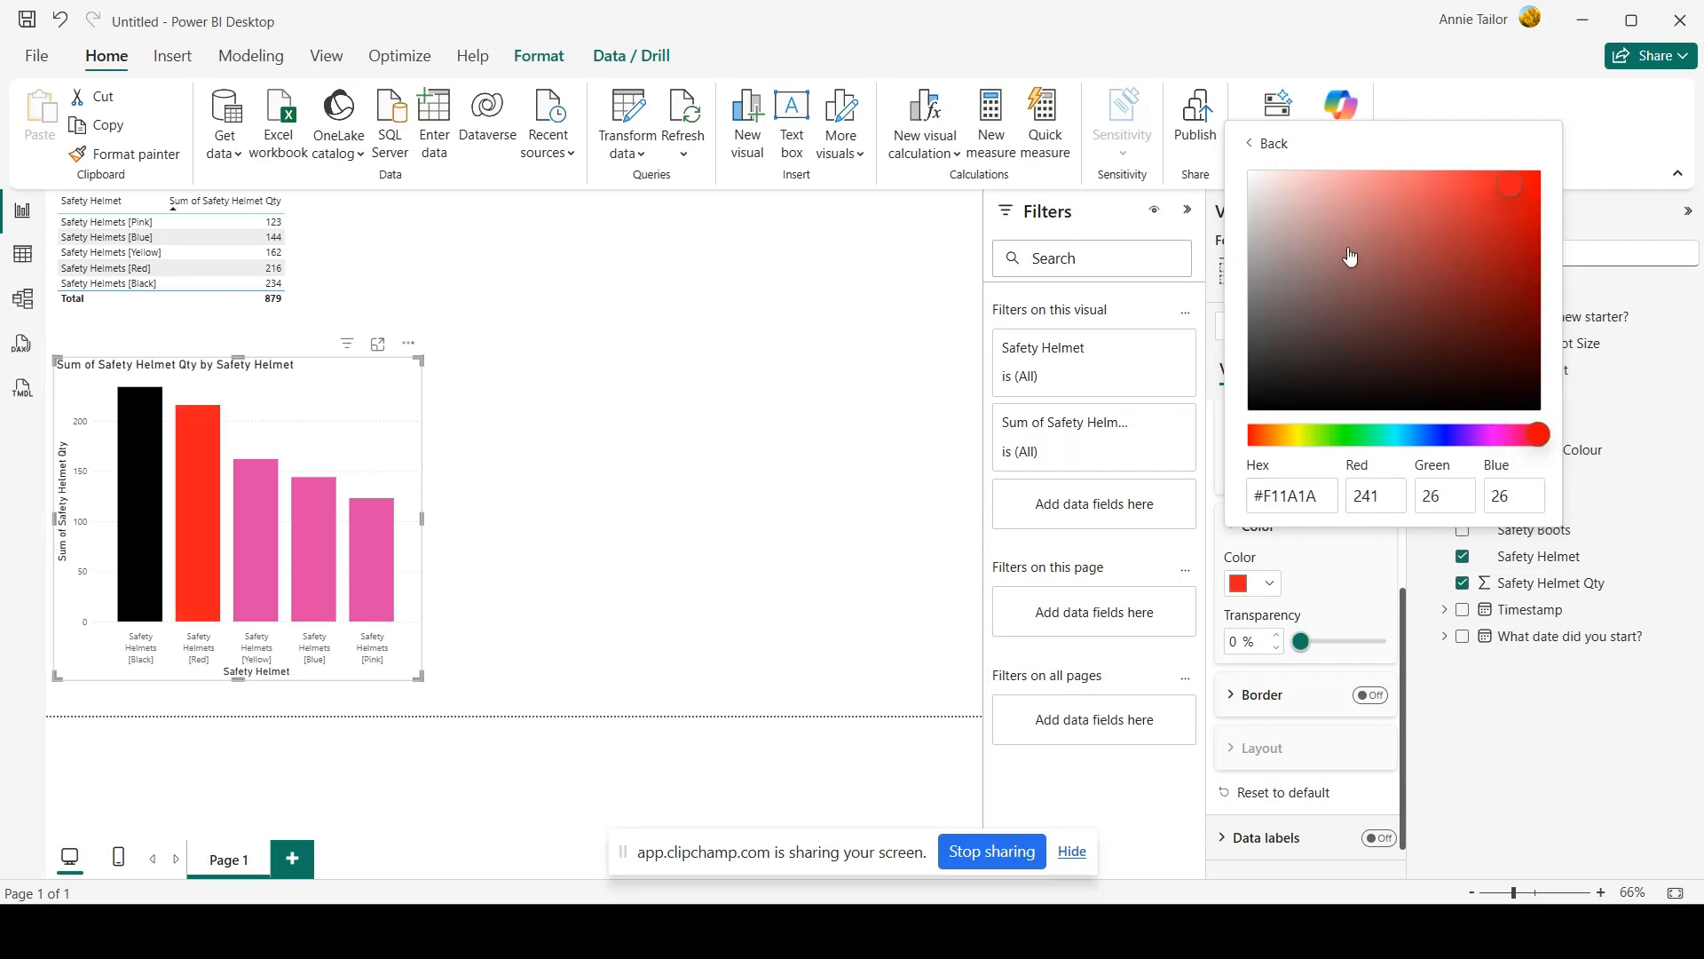
{"action": "left_click", "coordinate": [1273, 145]}
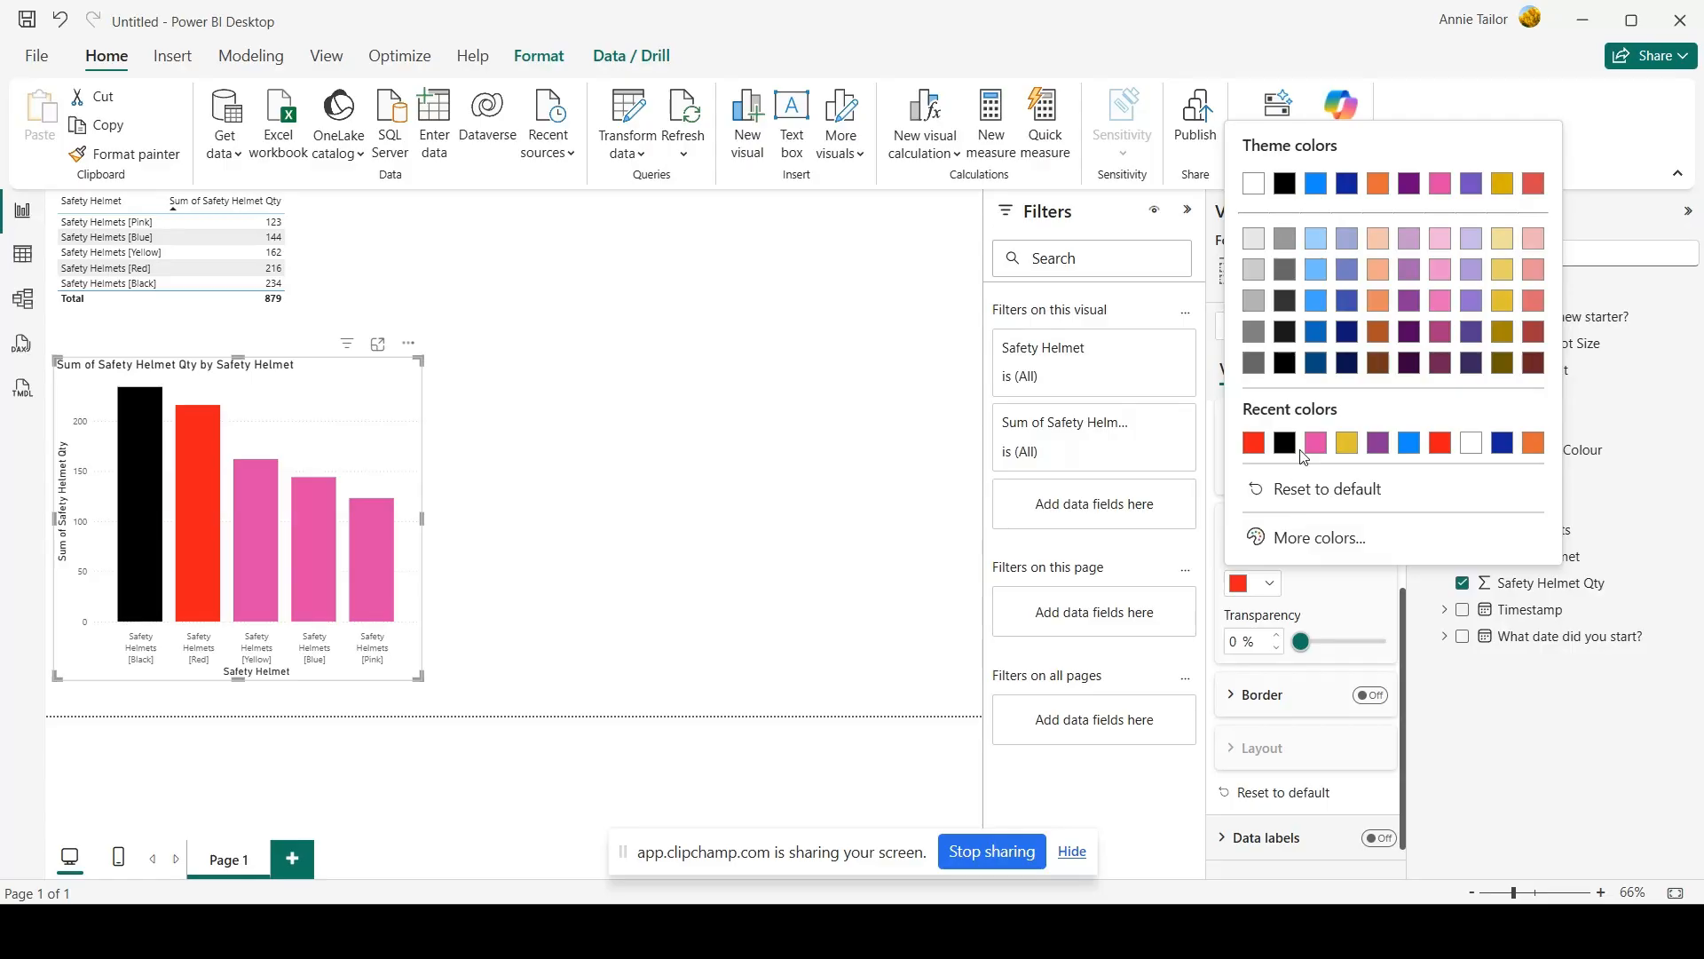
{"action": "left_click", "coordinate": [1342, 599]}
Color the chart's Safety Helmets [Yellow] column with a dark yellow theme shade
{"action": "left_click", "coordinate": [1356, 472]}
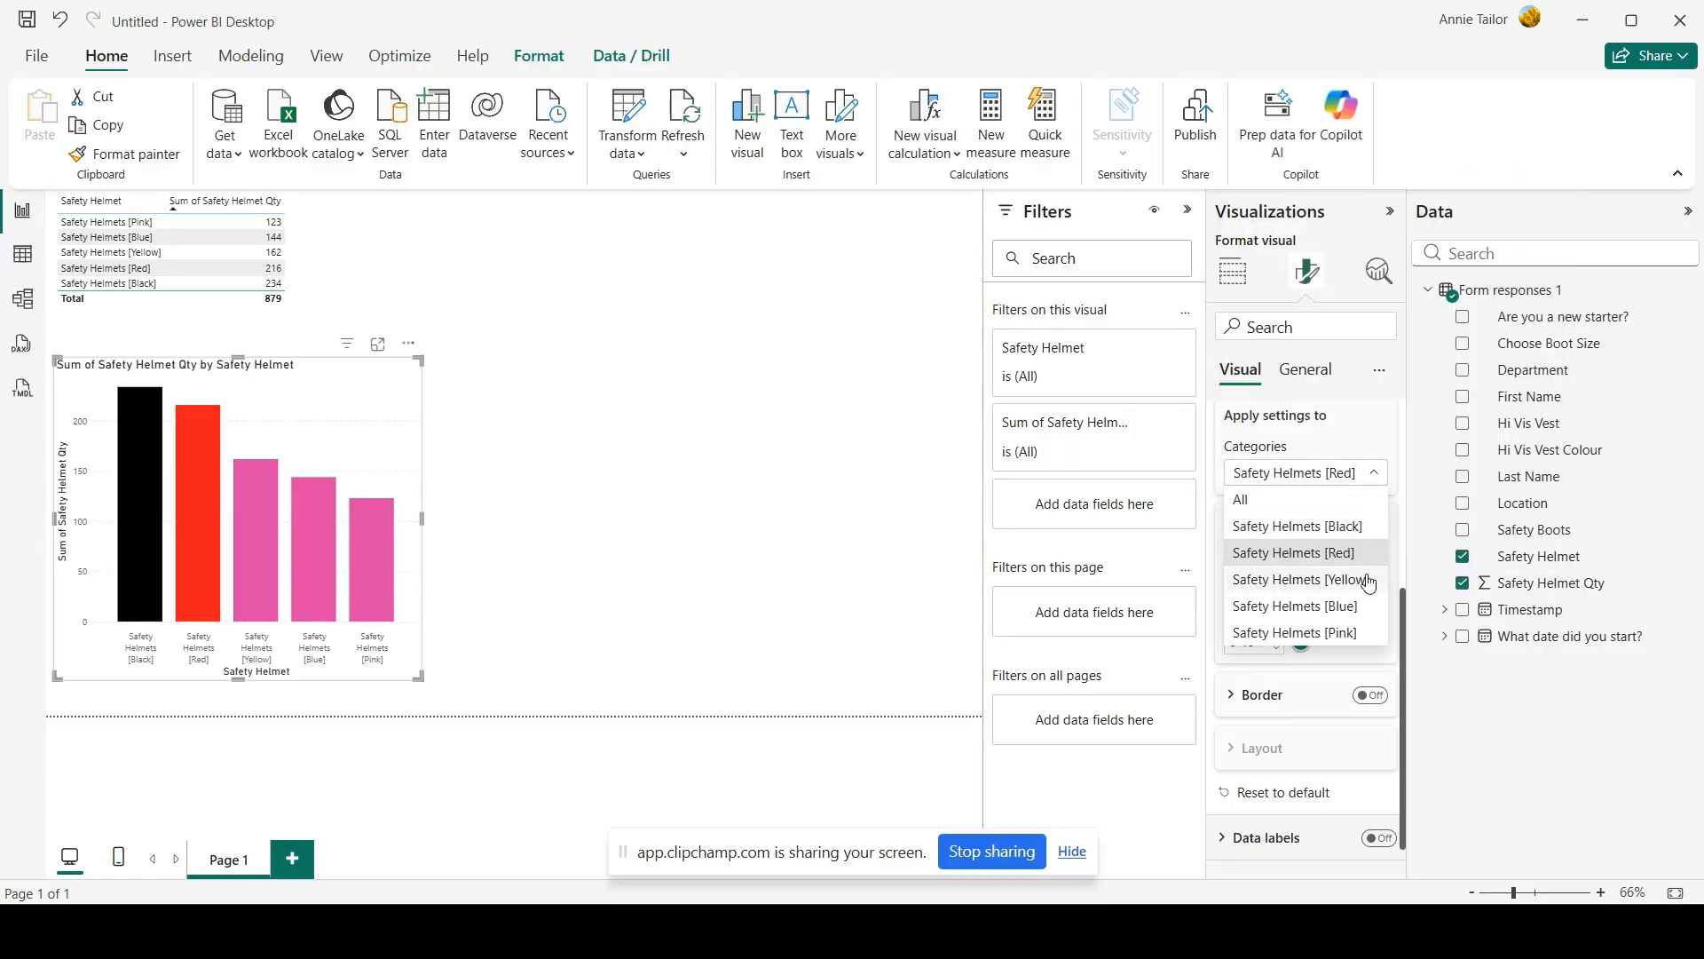
{"action": "left_click", "coordinate": [1363, 579]}
{"action": "left_click", "coordinate": [1270, 583]}
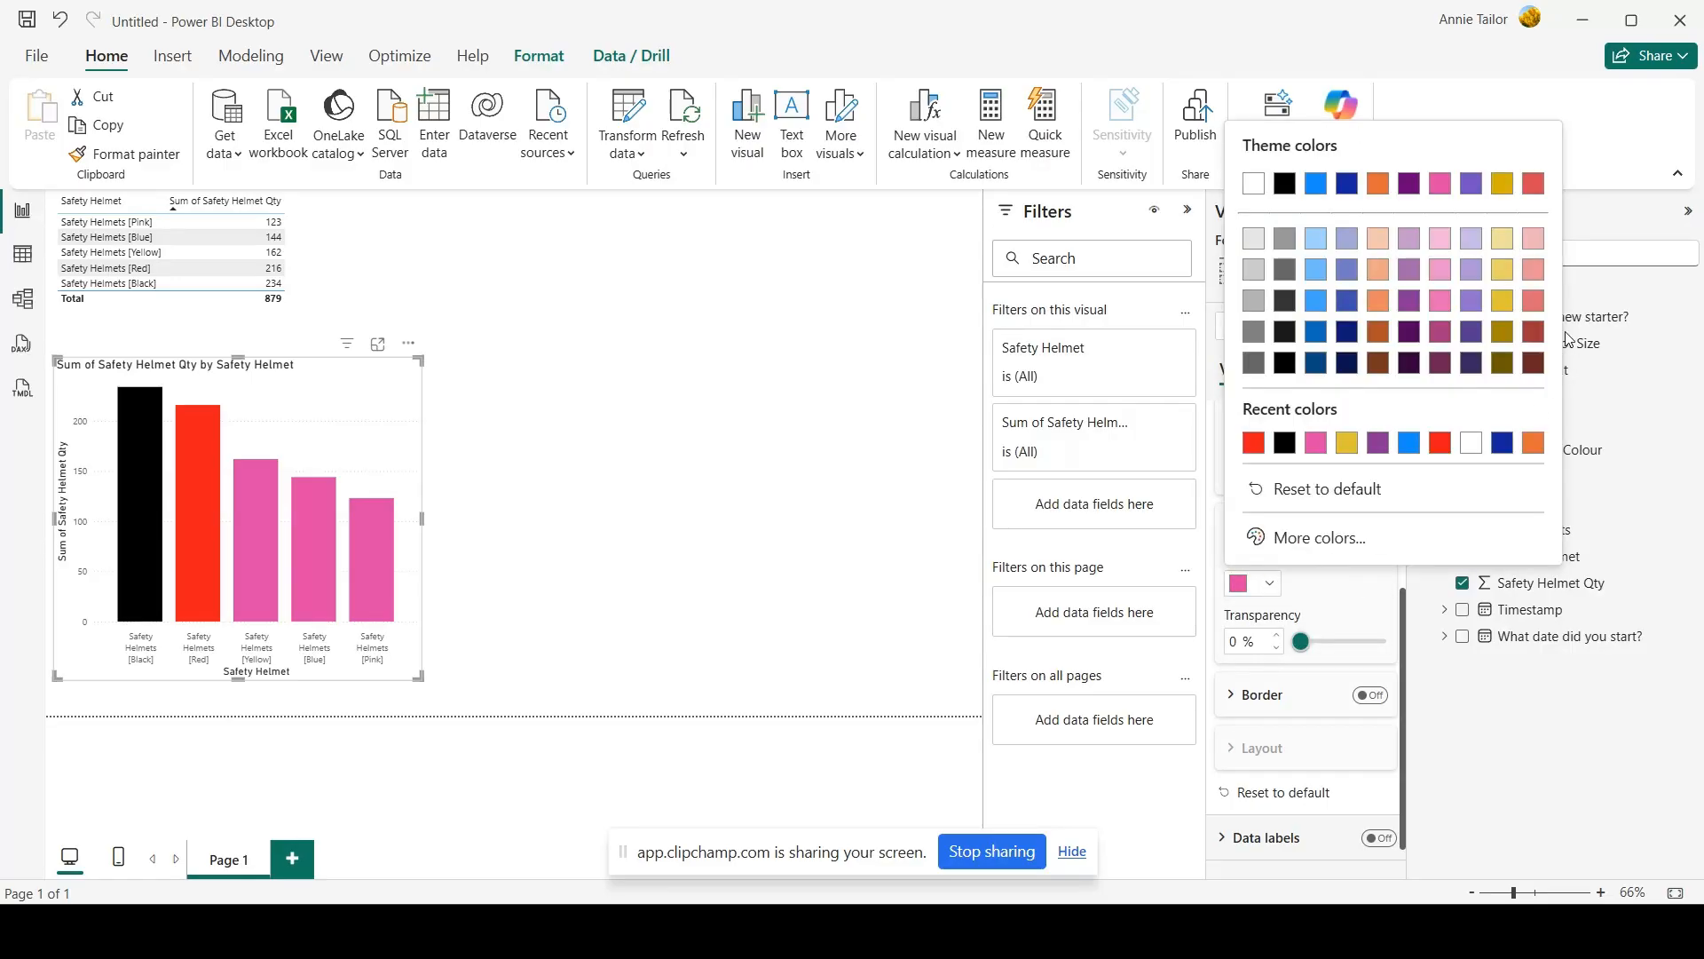
{"action": "left_click", "coordinate": [1502, 301]}
Color the chart's Safety Helmets [Blue] column with the bright blue from the recent colors
{"action": "left_click", "coordinate": [1363, 472]}
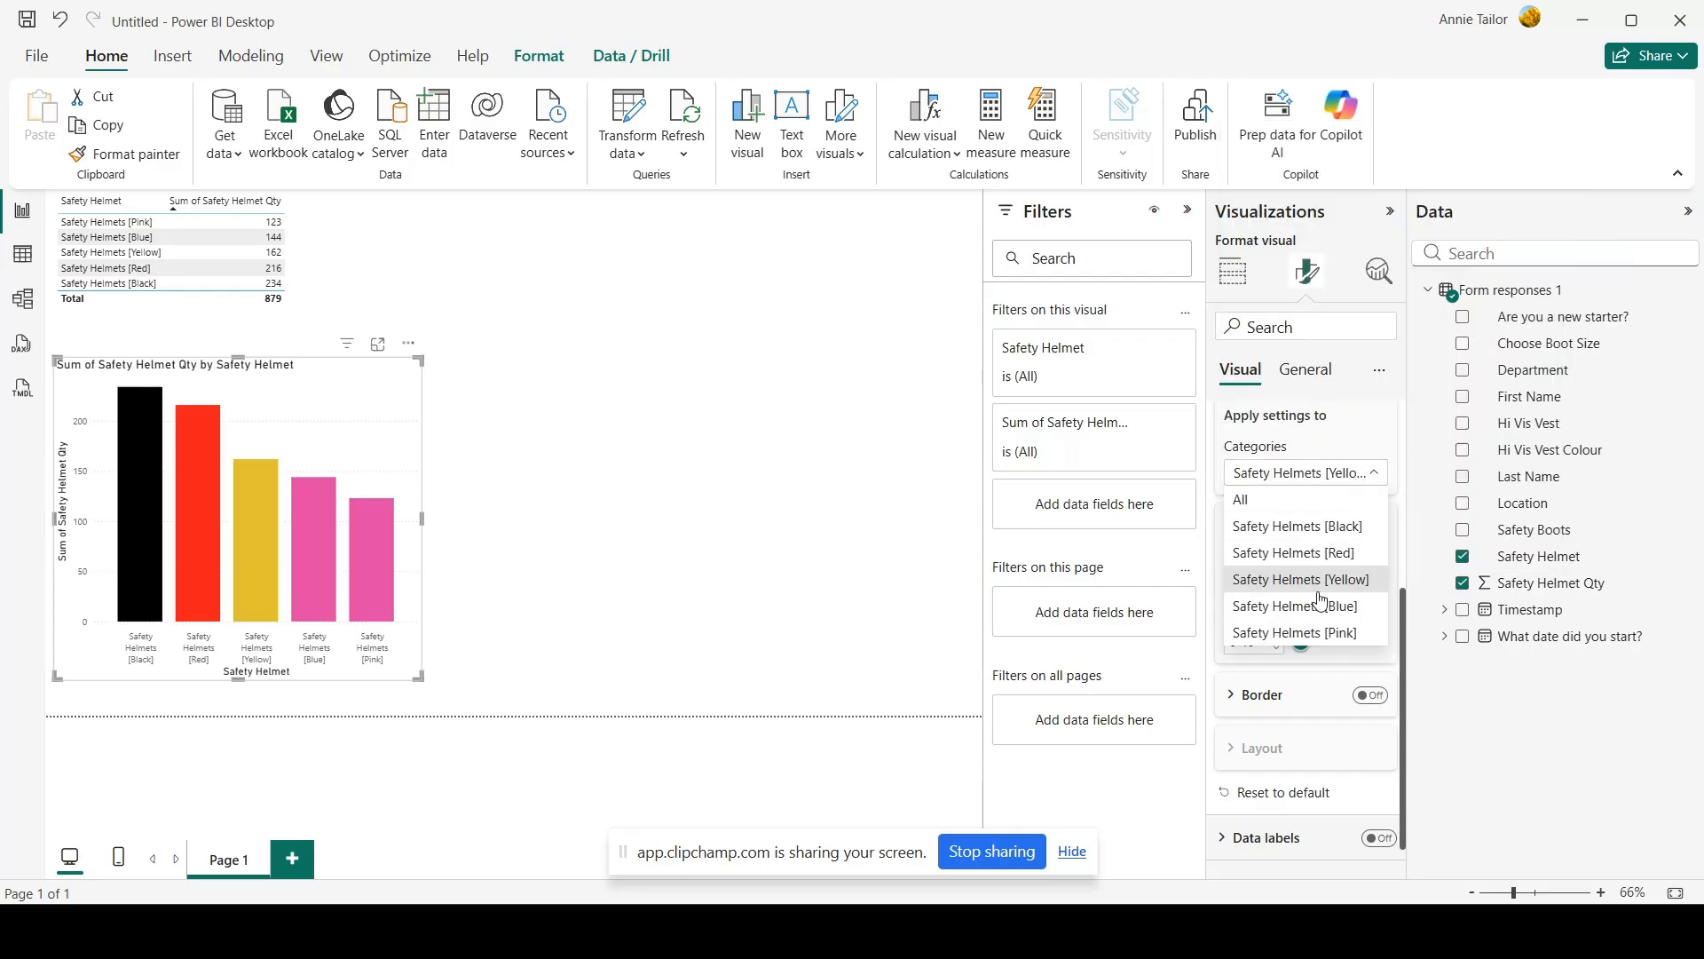
{"action": "left_click", "coordinate": [1334, 614]}
{"action": "left_click", "coordinate": [1277, 592]}
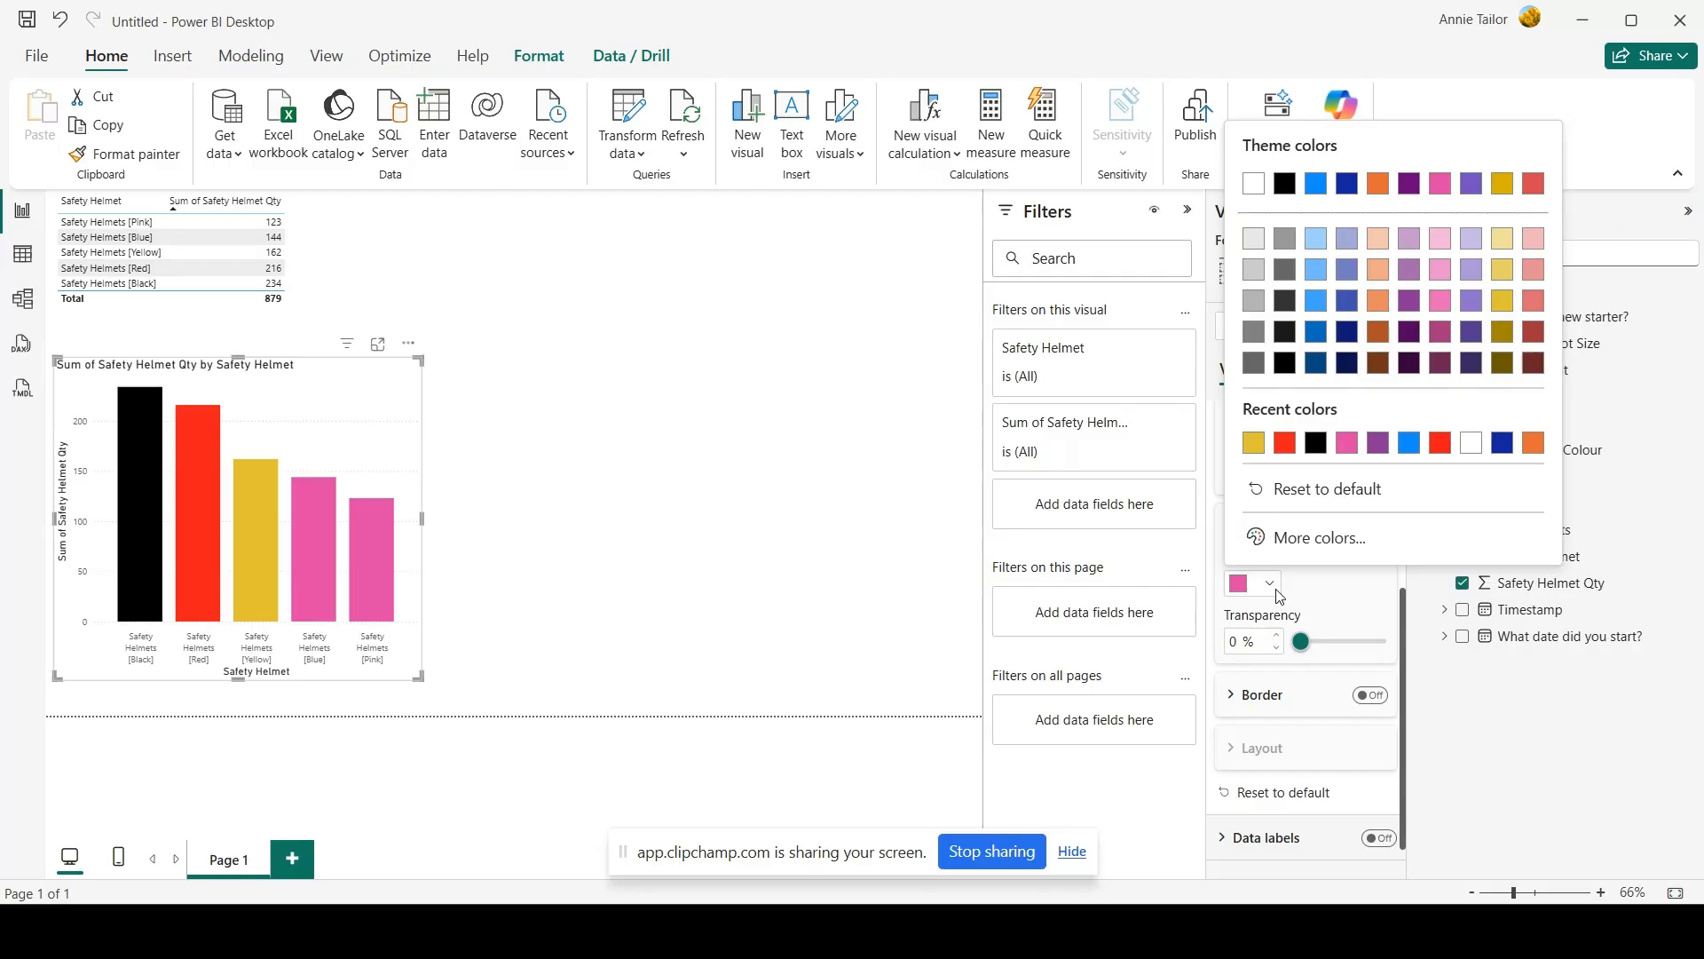
{"action": "left_click", "coordinate": [1409, 443]}
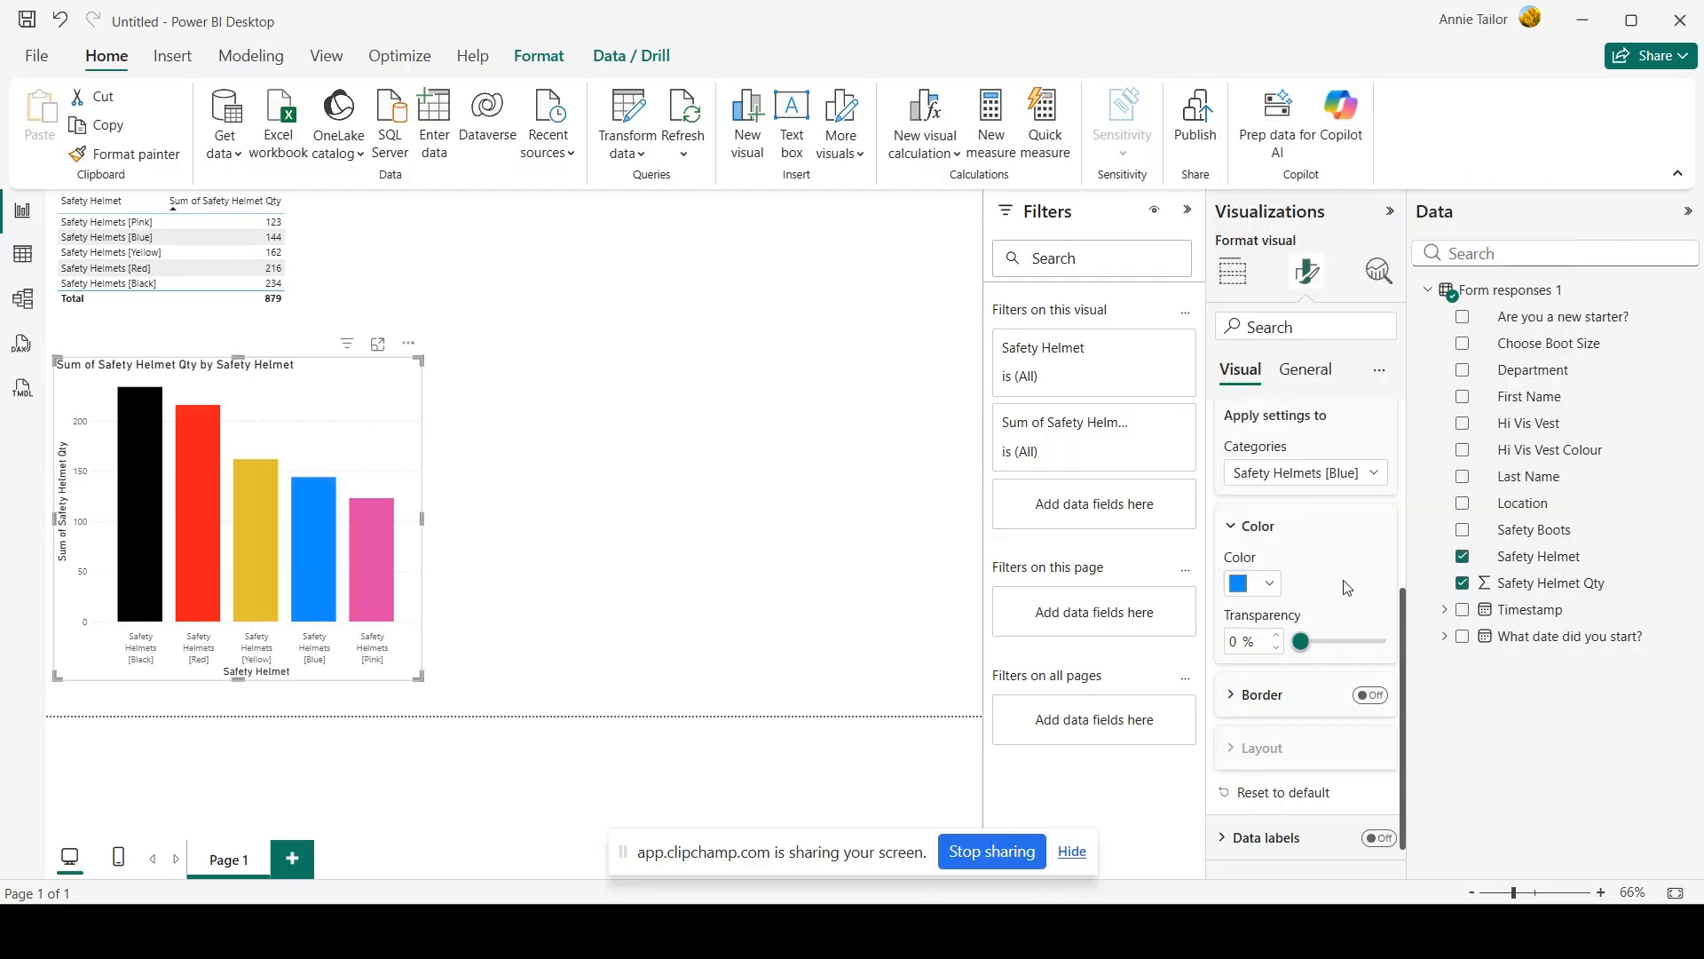
Color the chart's Safety Helmets [Pink] column with the pink theme color and deselect the chart
{"action": "left_click", "coordinate": [1363, 472]}
{"action": "left_click", "coordinate": [1294, 632]}
{"action": "left_click", "coordinate": [1271, 584]}
{"action": "left_click", "coordinate": [1440, 183]}
{"action": "left_click", "coordinate": [542, 501]}
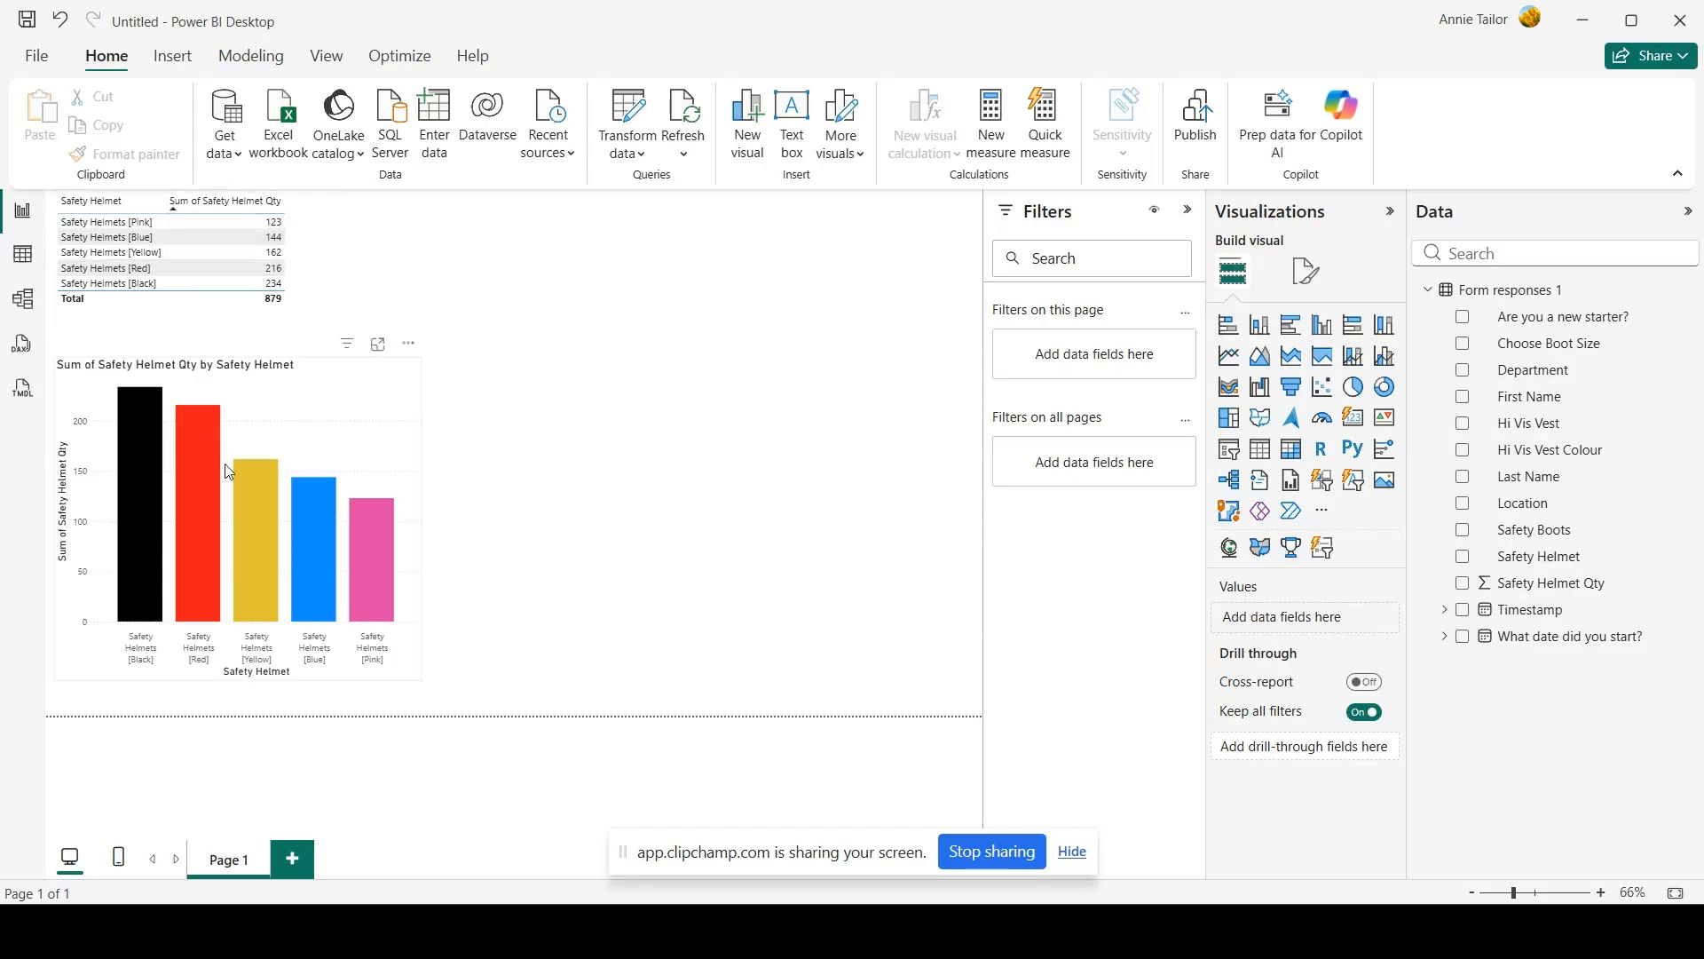
Cross-filter the table visual by several helmet columns in turn, from Black through Pink, and clear the selection
{"action": "left_click", "coordinate": [139, 582]}
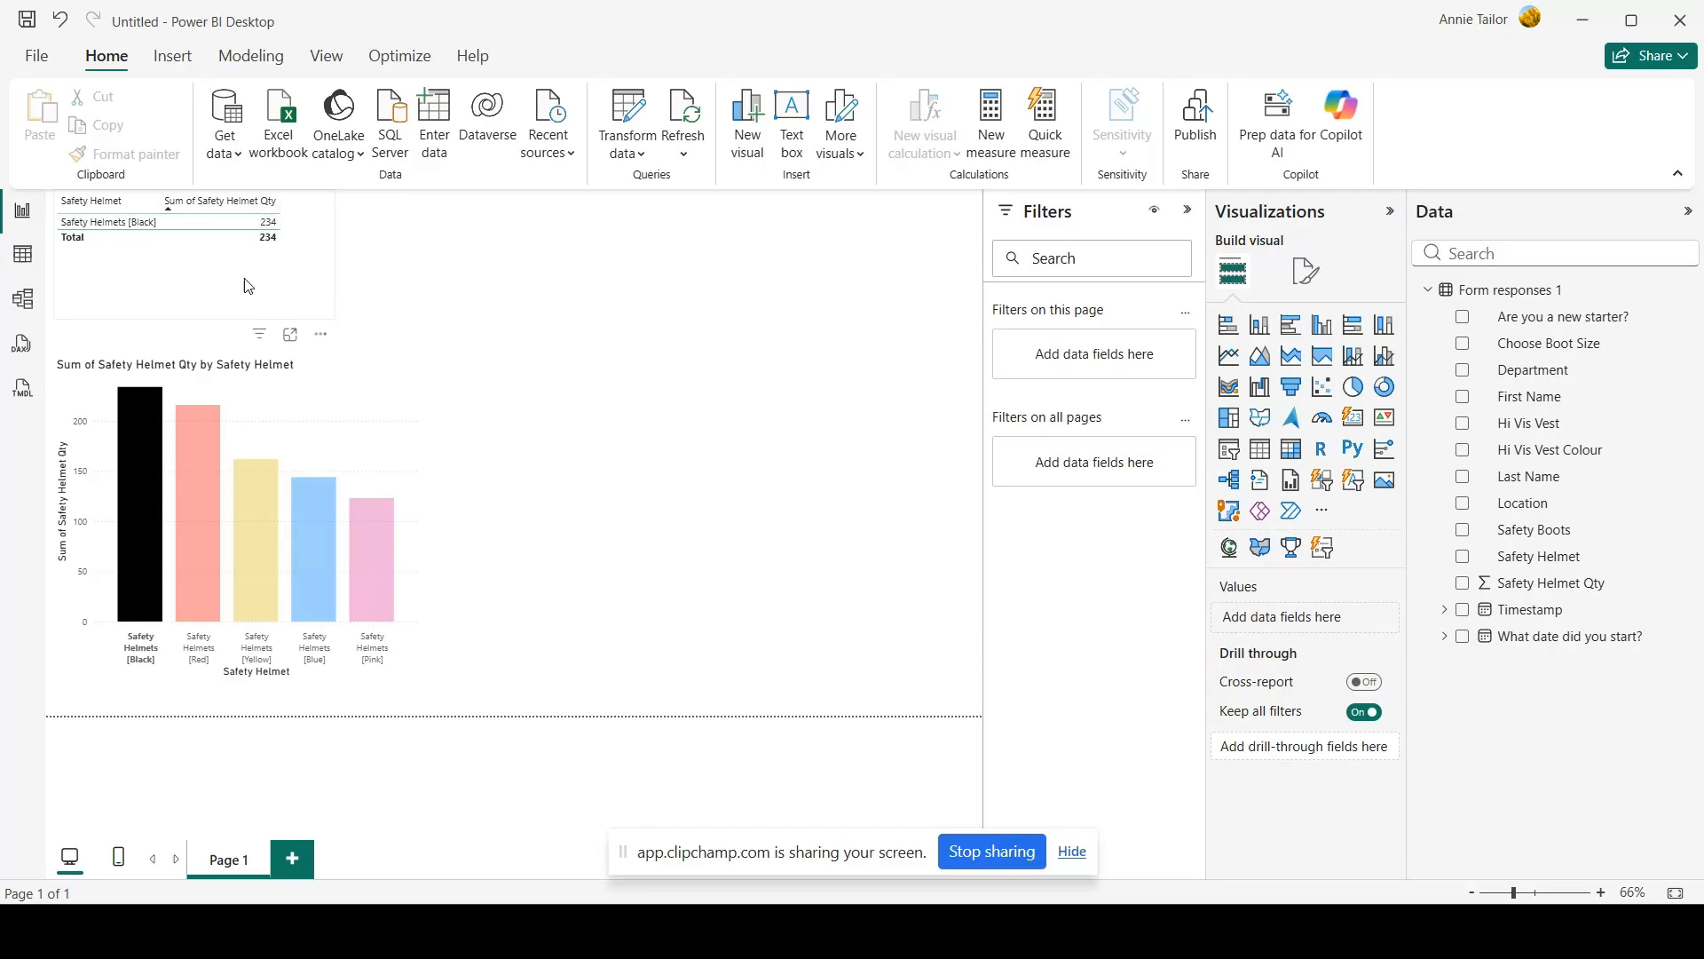
{"action": "left_click", "coordinate": [201, 477]}
{"action": "left_click", "coordinate": [311, 541]}
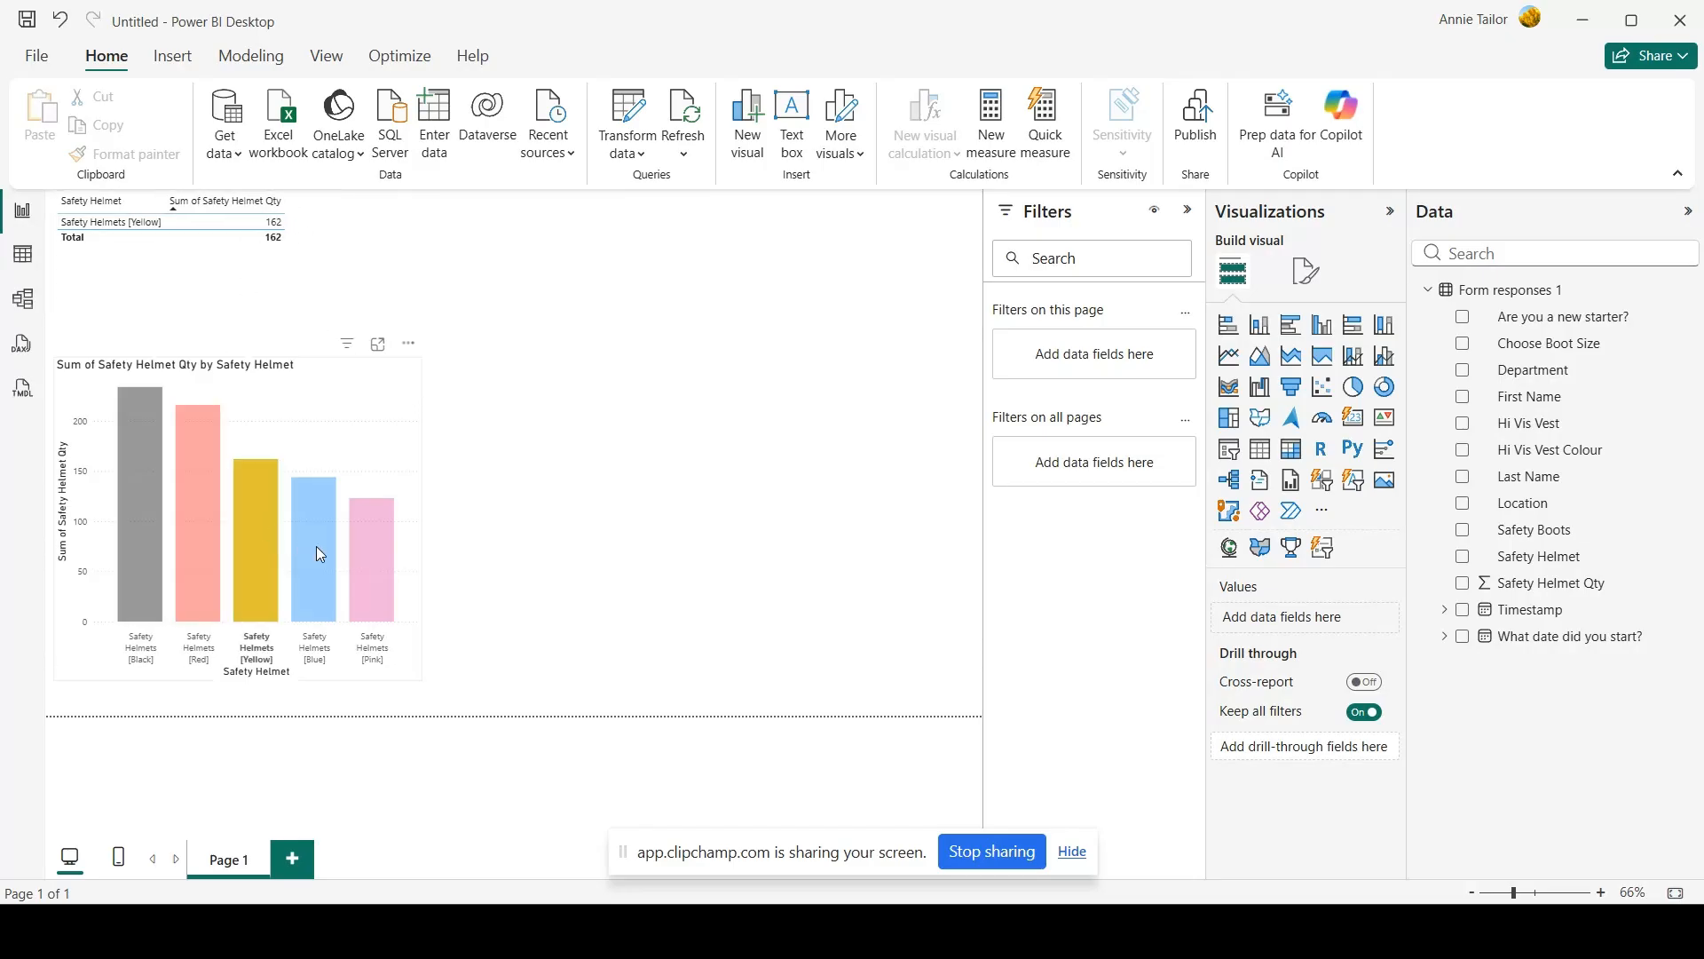
{"action": "left_click", "coordinate": [371, 569]}
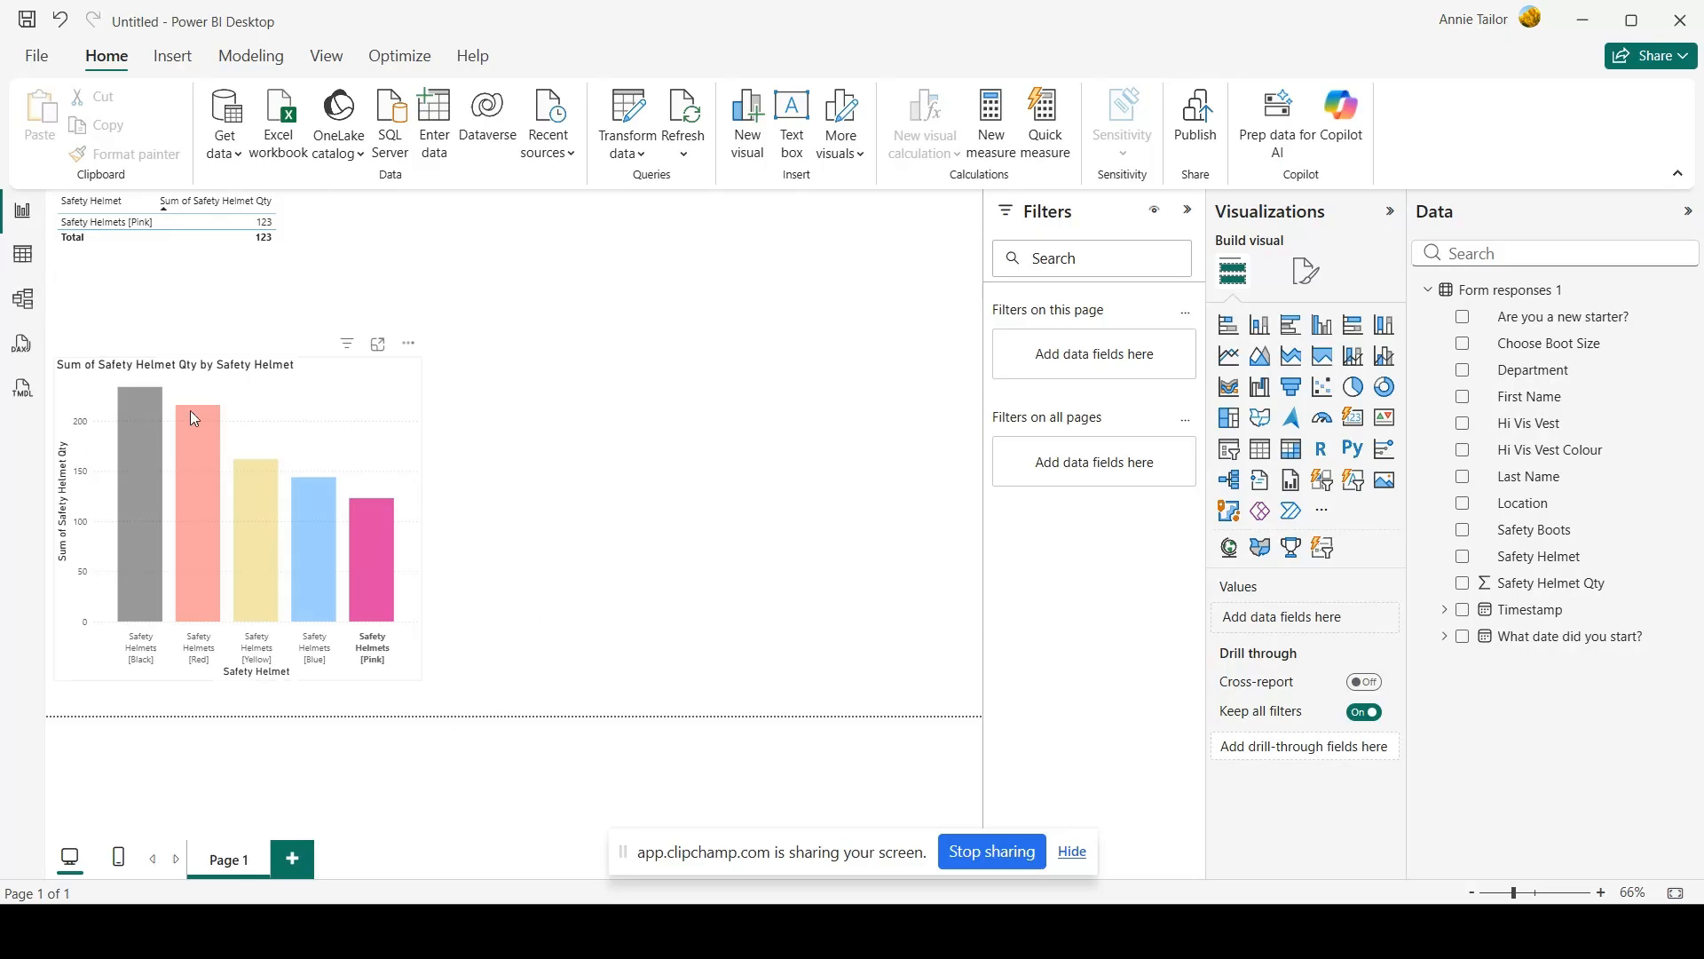
{"action": "left_click", "coordinate": [371, 562]}
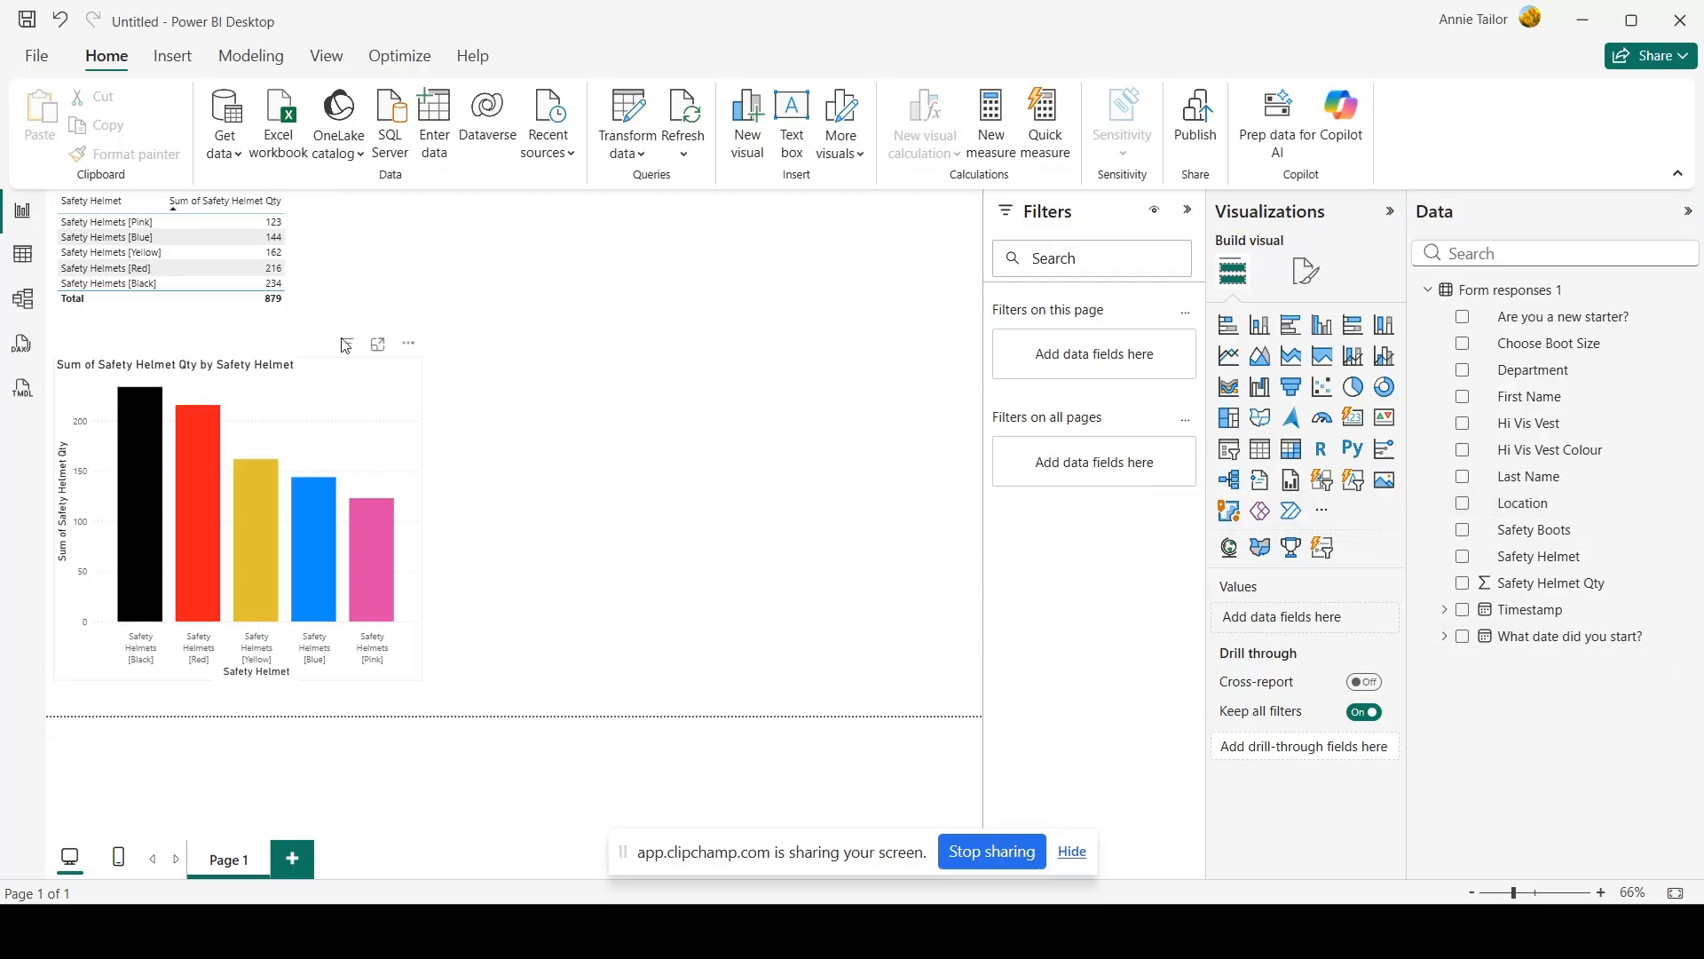
Examine the location, vest and helmet columns of Form responses 1 in Table view and return to the report
{"action": "left_click", "coordinate": [23, 256]}
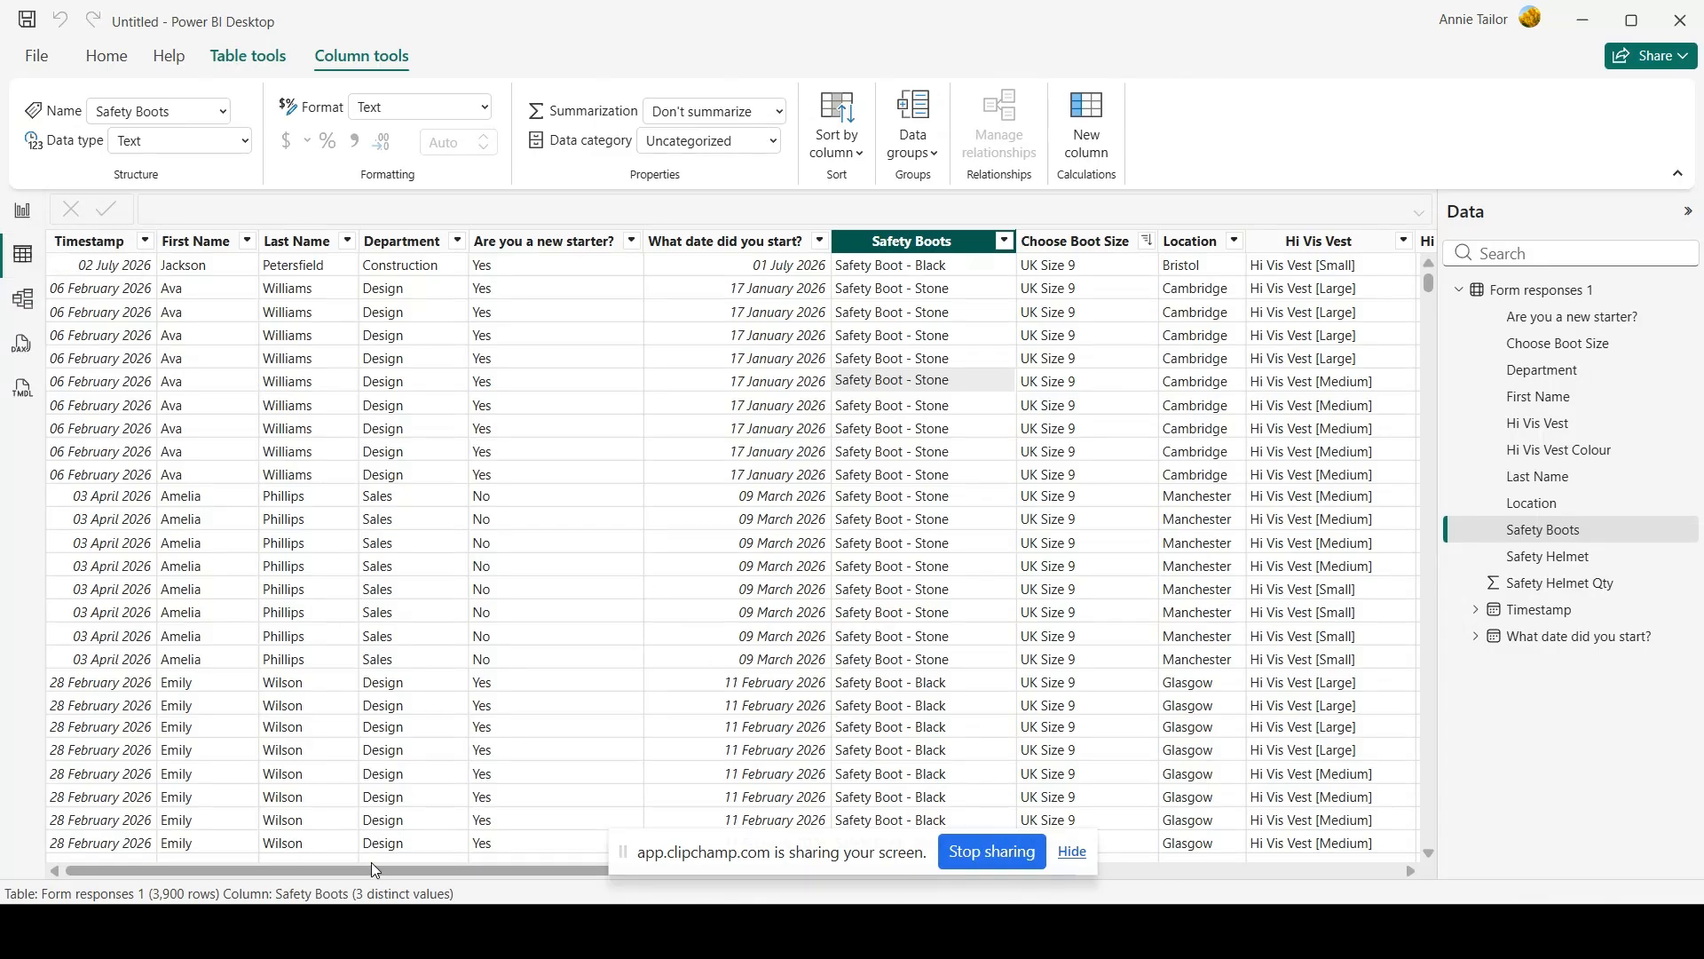
{"action": "left_click_drag", "start_coordinate": [374, 879], "coordinate": [852, 876]}
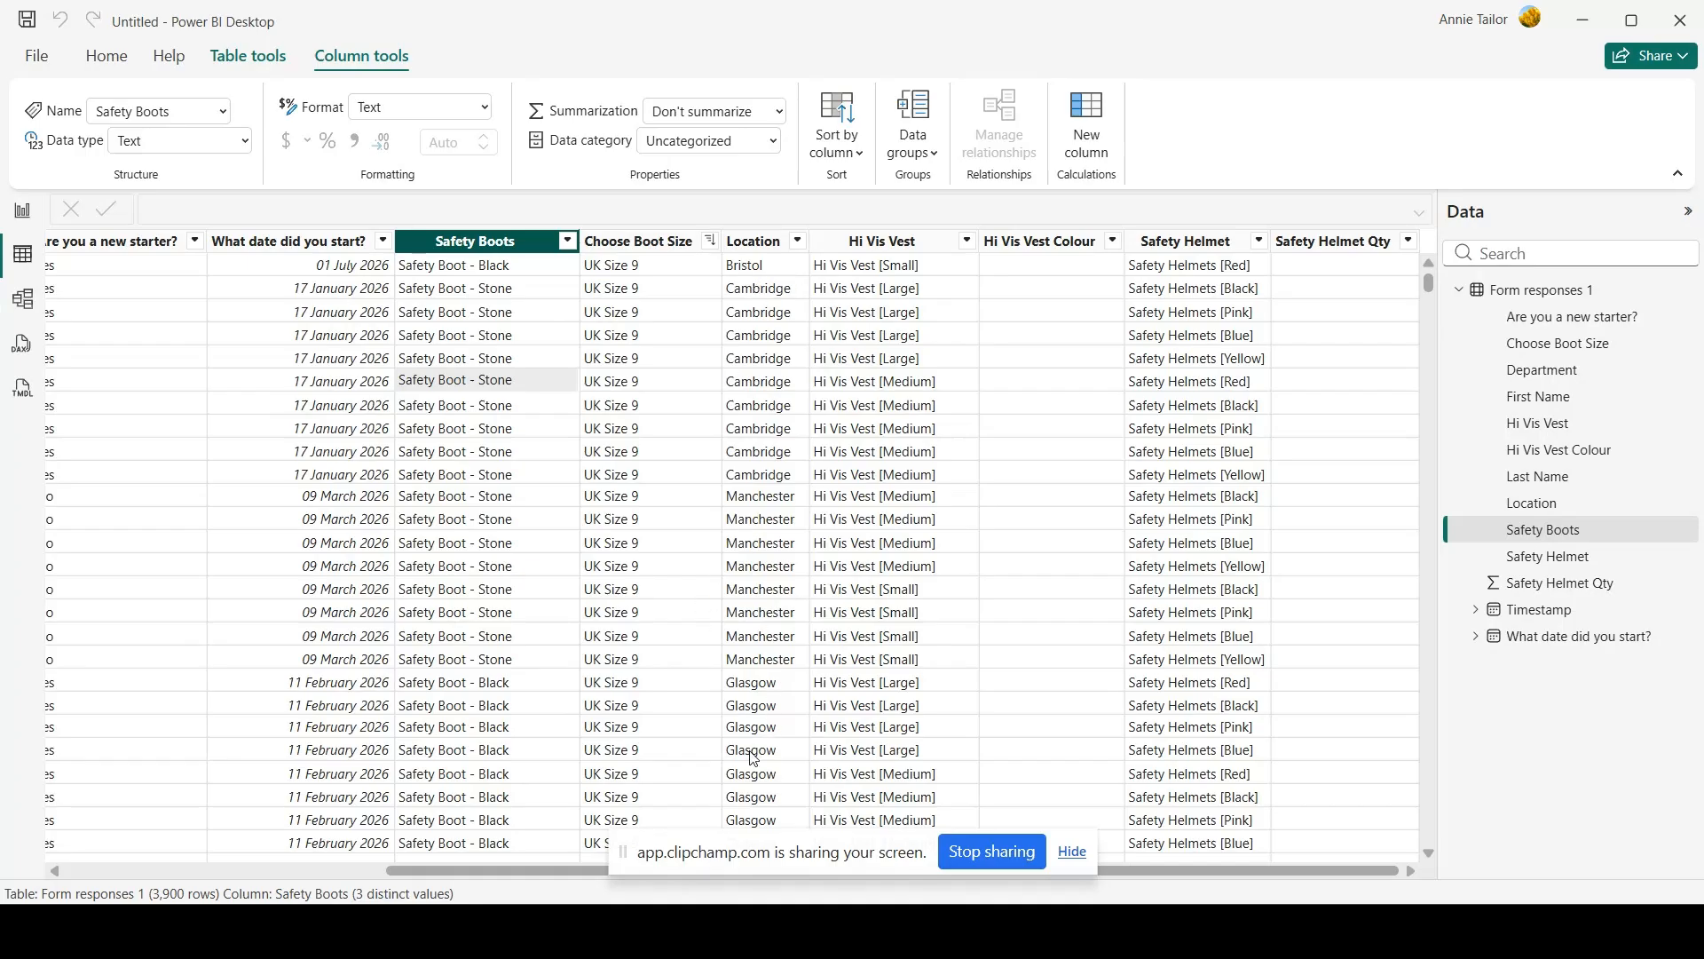
{"action": "left_click", "coordinate": [23, 210]}
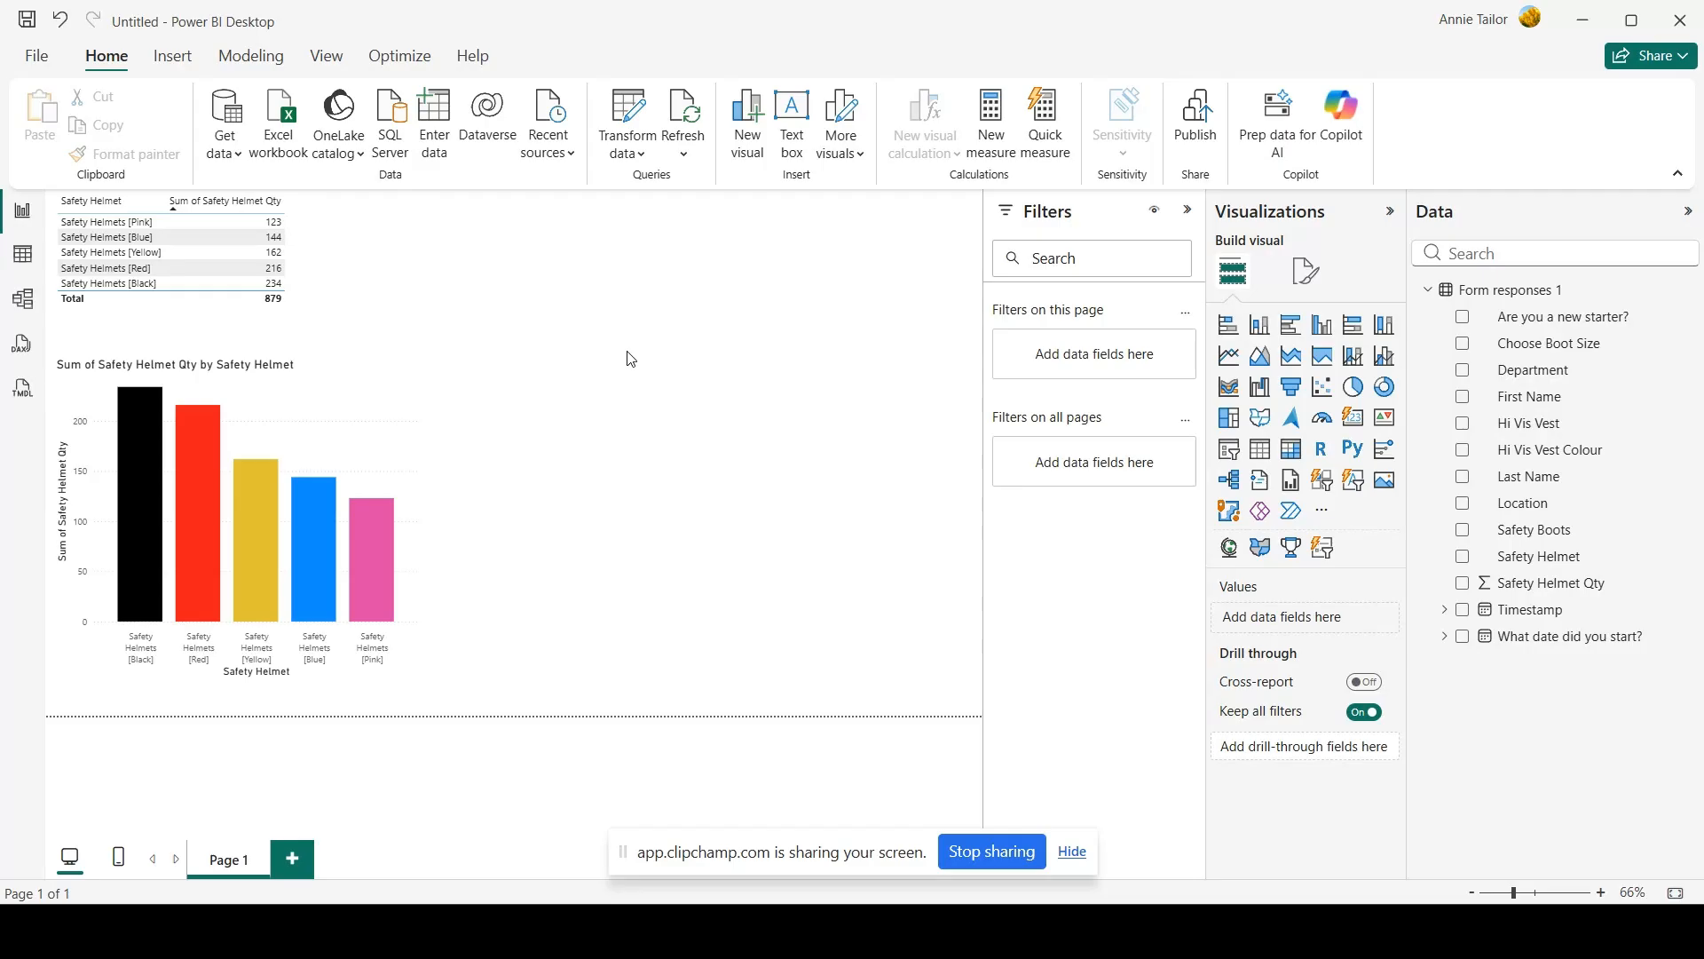
Add an Azure Maps visual beside the chart, enlarge it to fill the remaining page area, and assign the Location field as its location
{"action": "left_click", "coordinate": [1293, 422]}
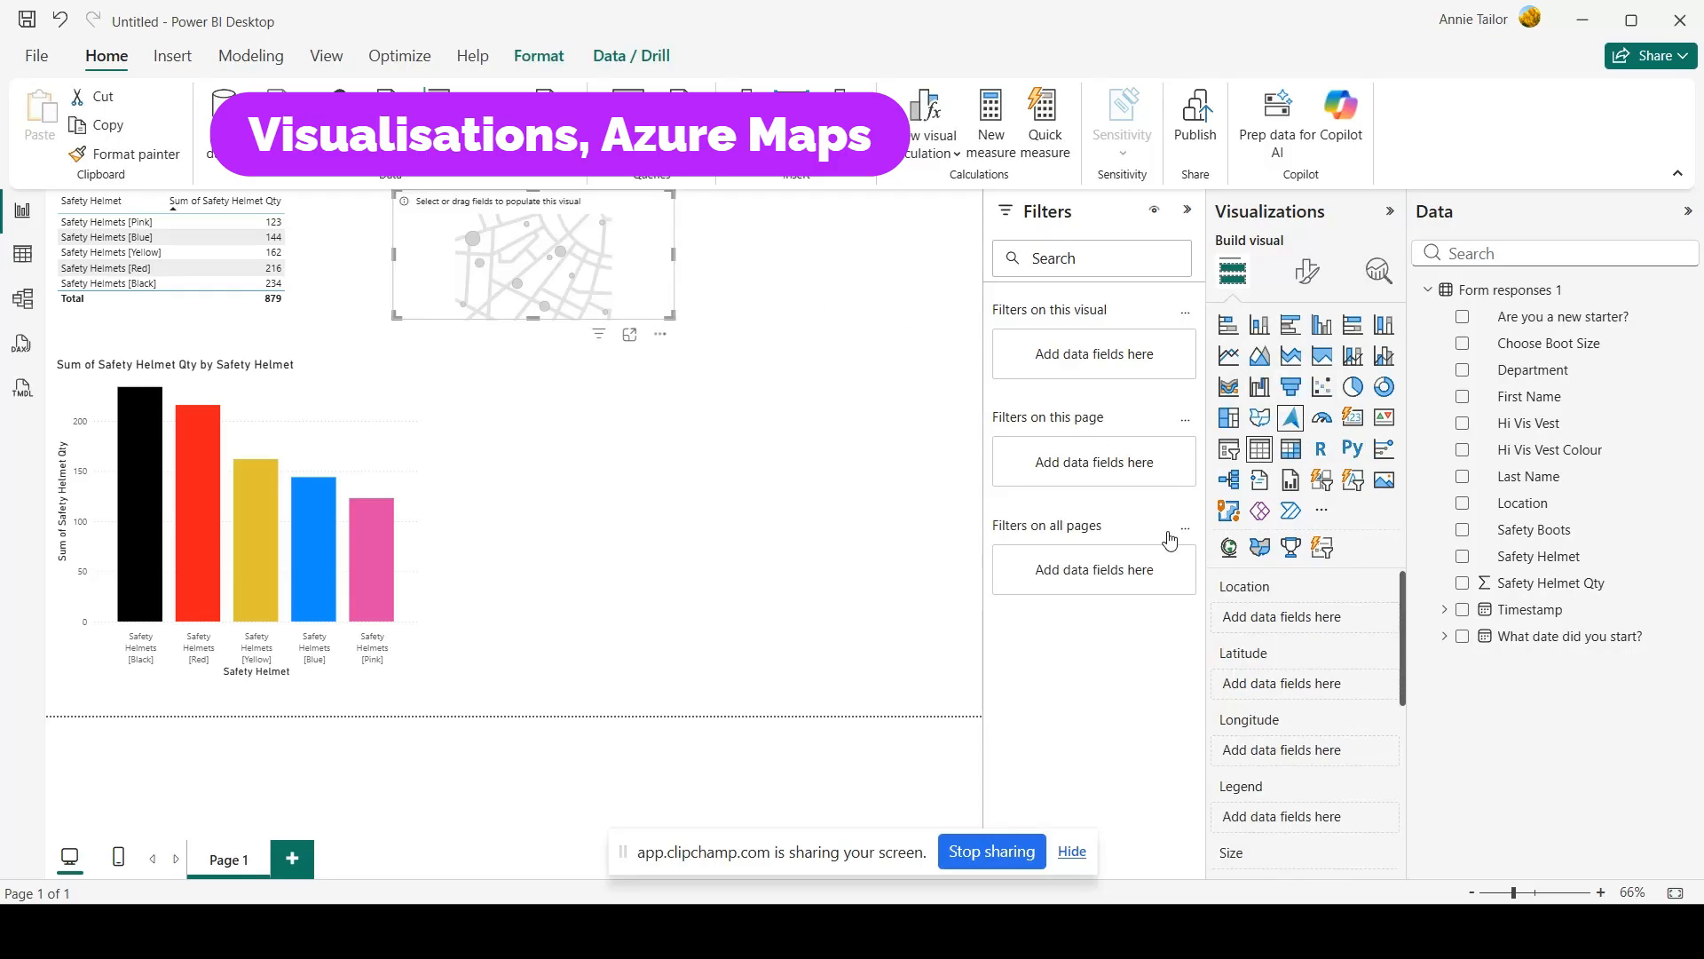
{"action": "left_click_drag", "start_coordinate": [672, 312], "coordinate": [981, 717]}
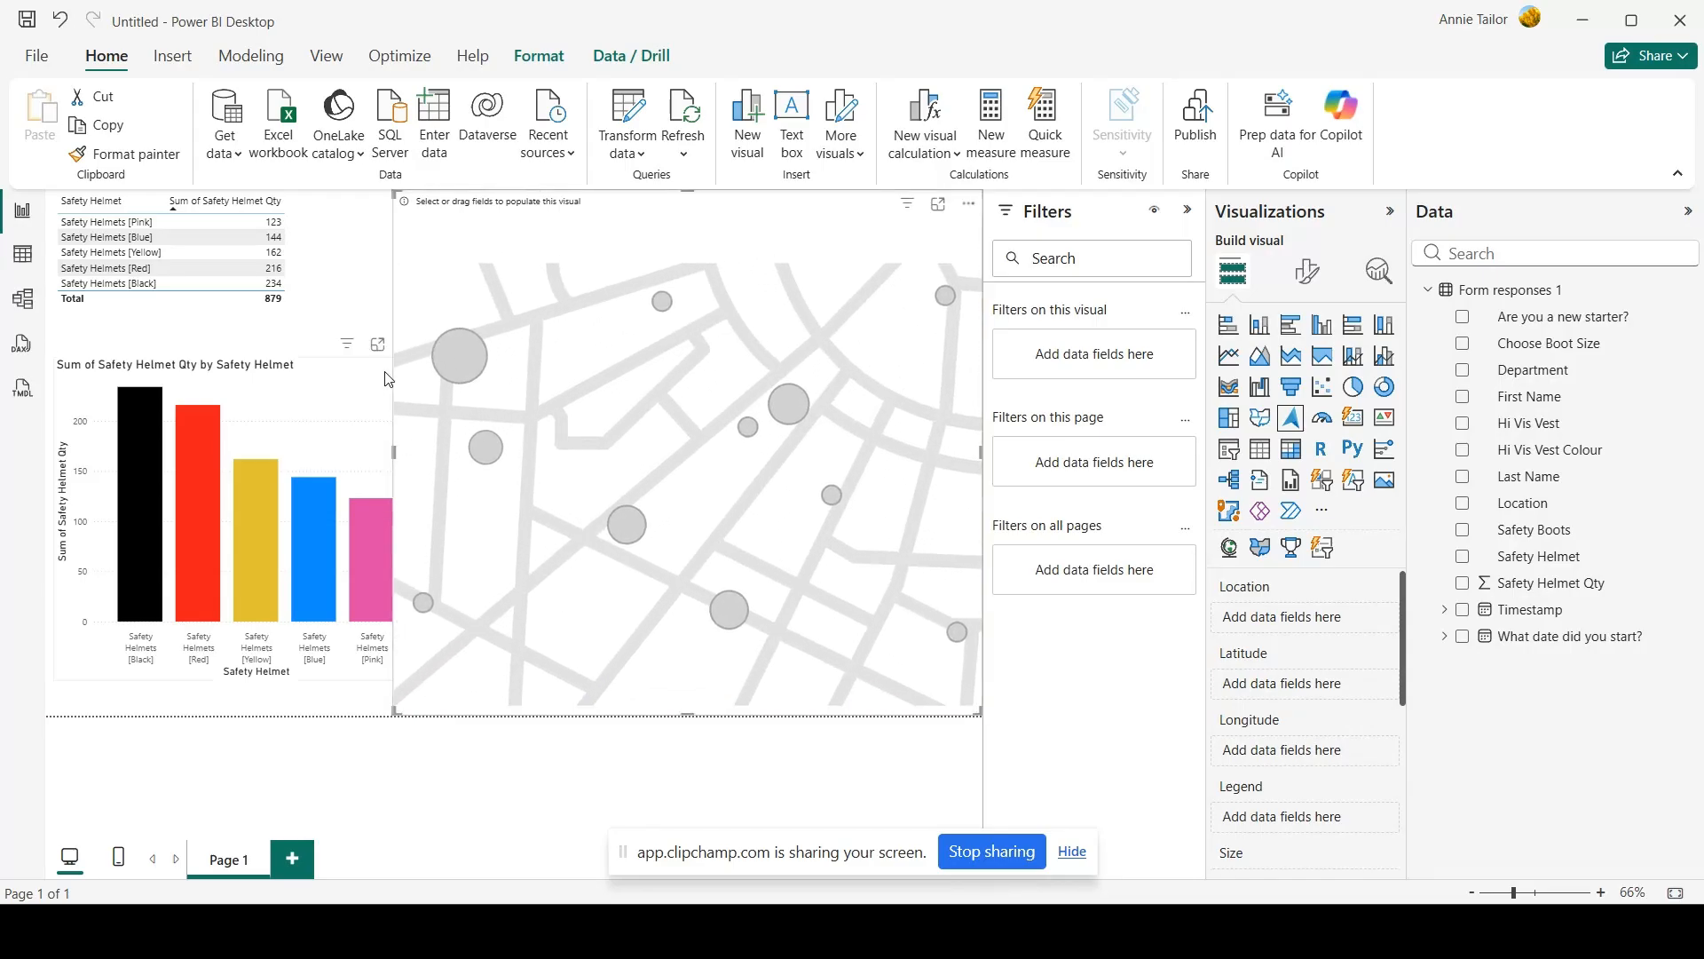
{"action": "left_click_drag", "start_coordinate": [394, 449], "coordinate": [413, 451]}
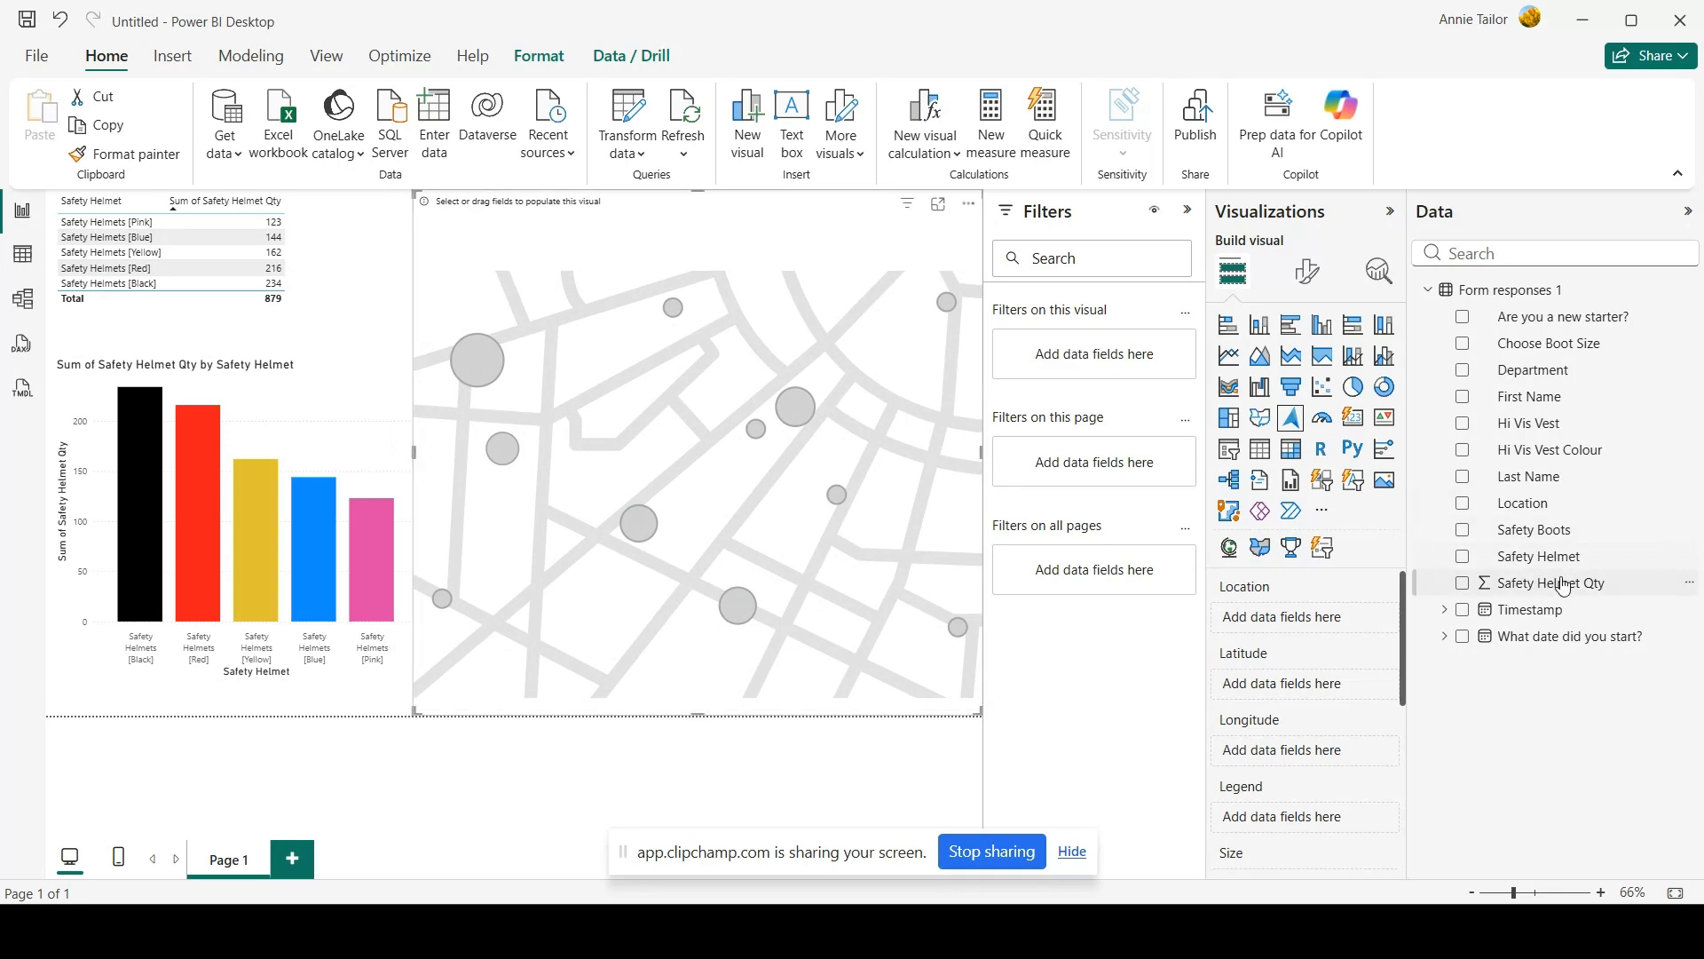
{"action": "left_click_drag", "start_coordinate": [1568, 511], "coordinate": [1323, 623]}
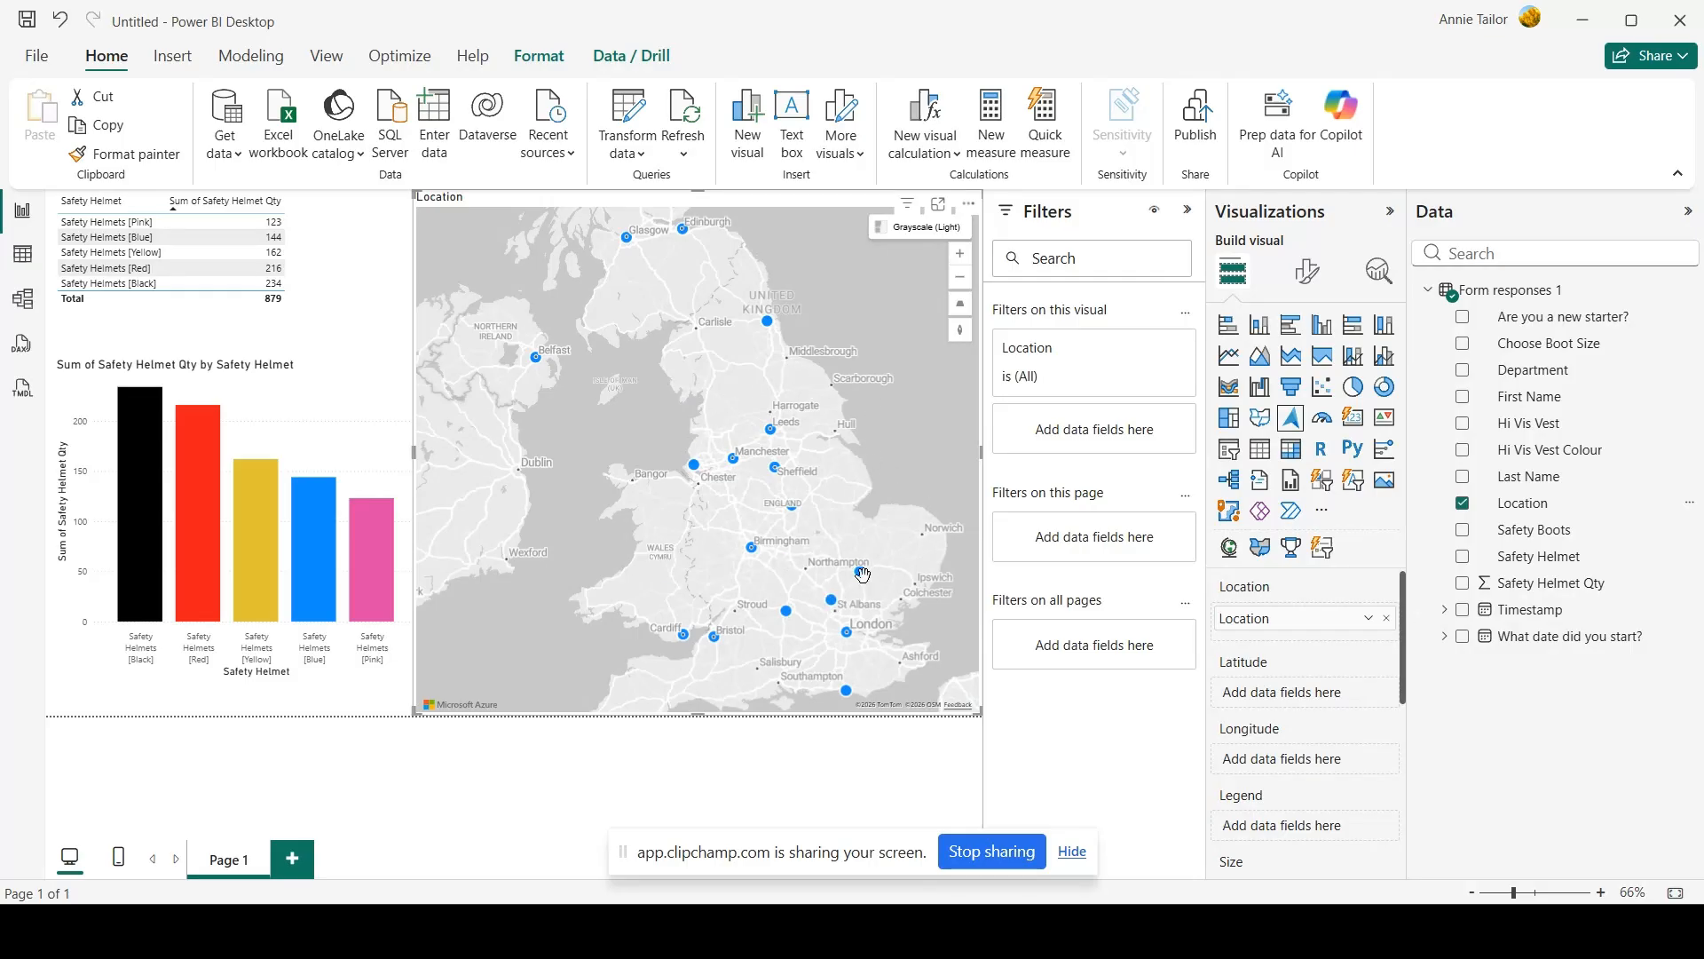
Cross-filter the table and column chart by the Cambridge marker on the map and clear the selection
{"action": "mouse_move", "coordinate": [863, 582]}
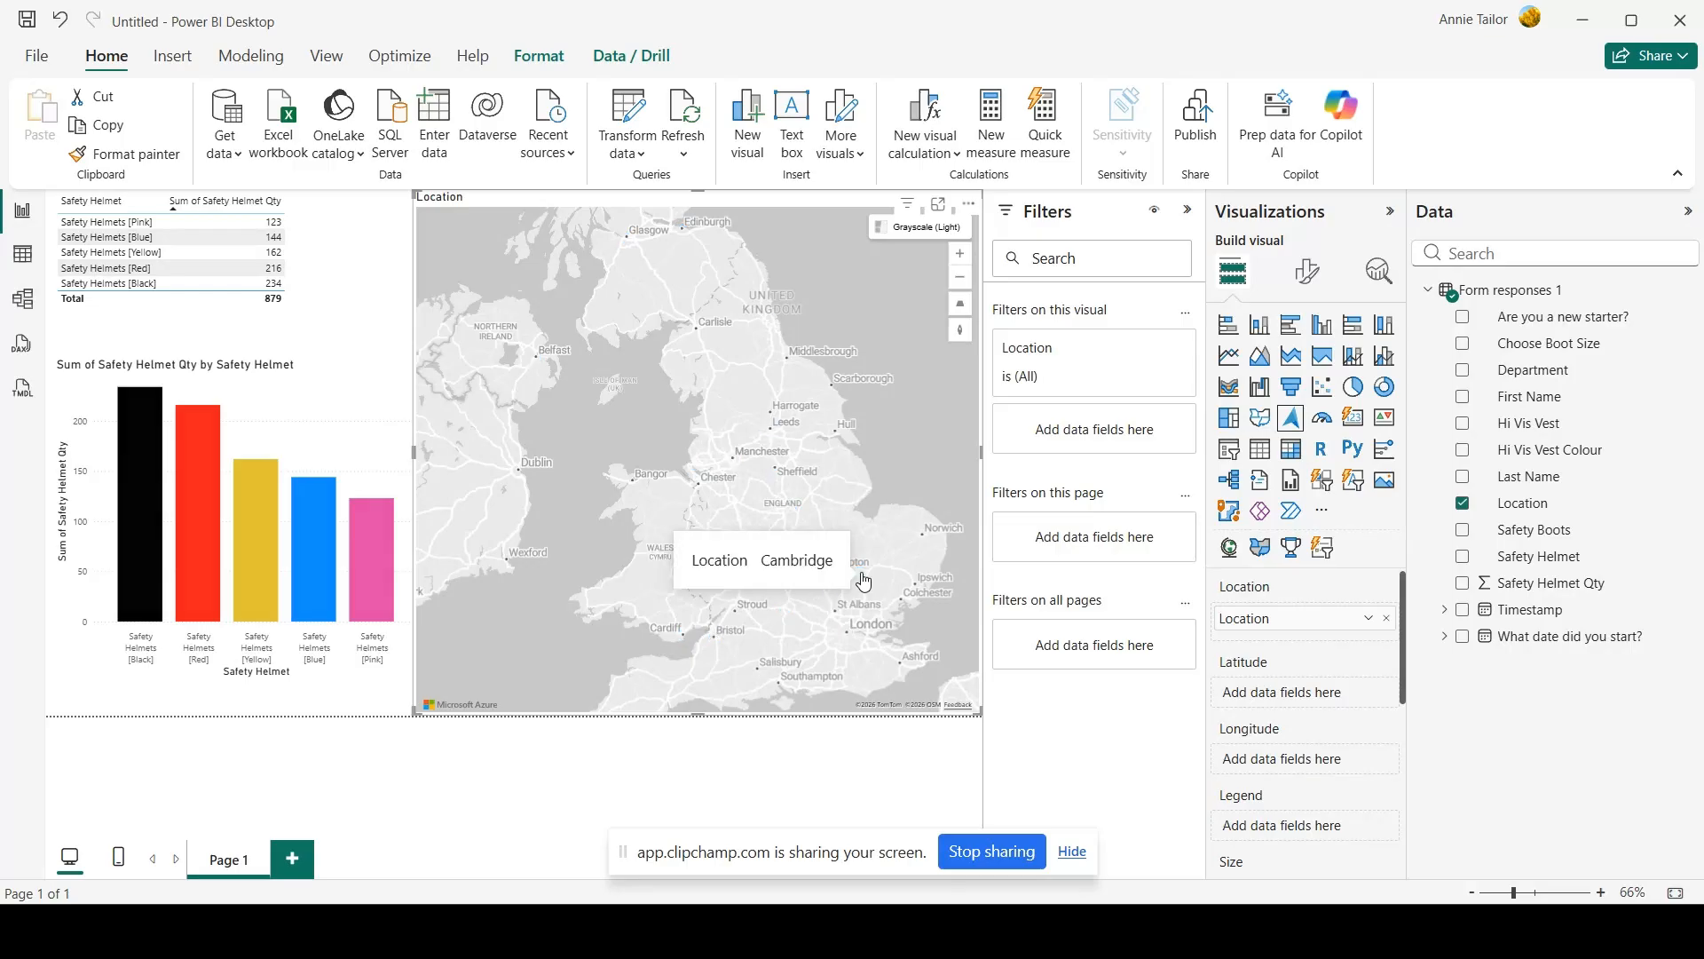
{"action": "left_click", "coordinate": [860, 574]}
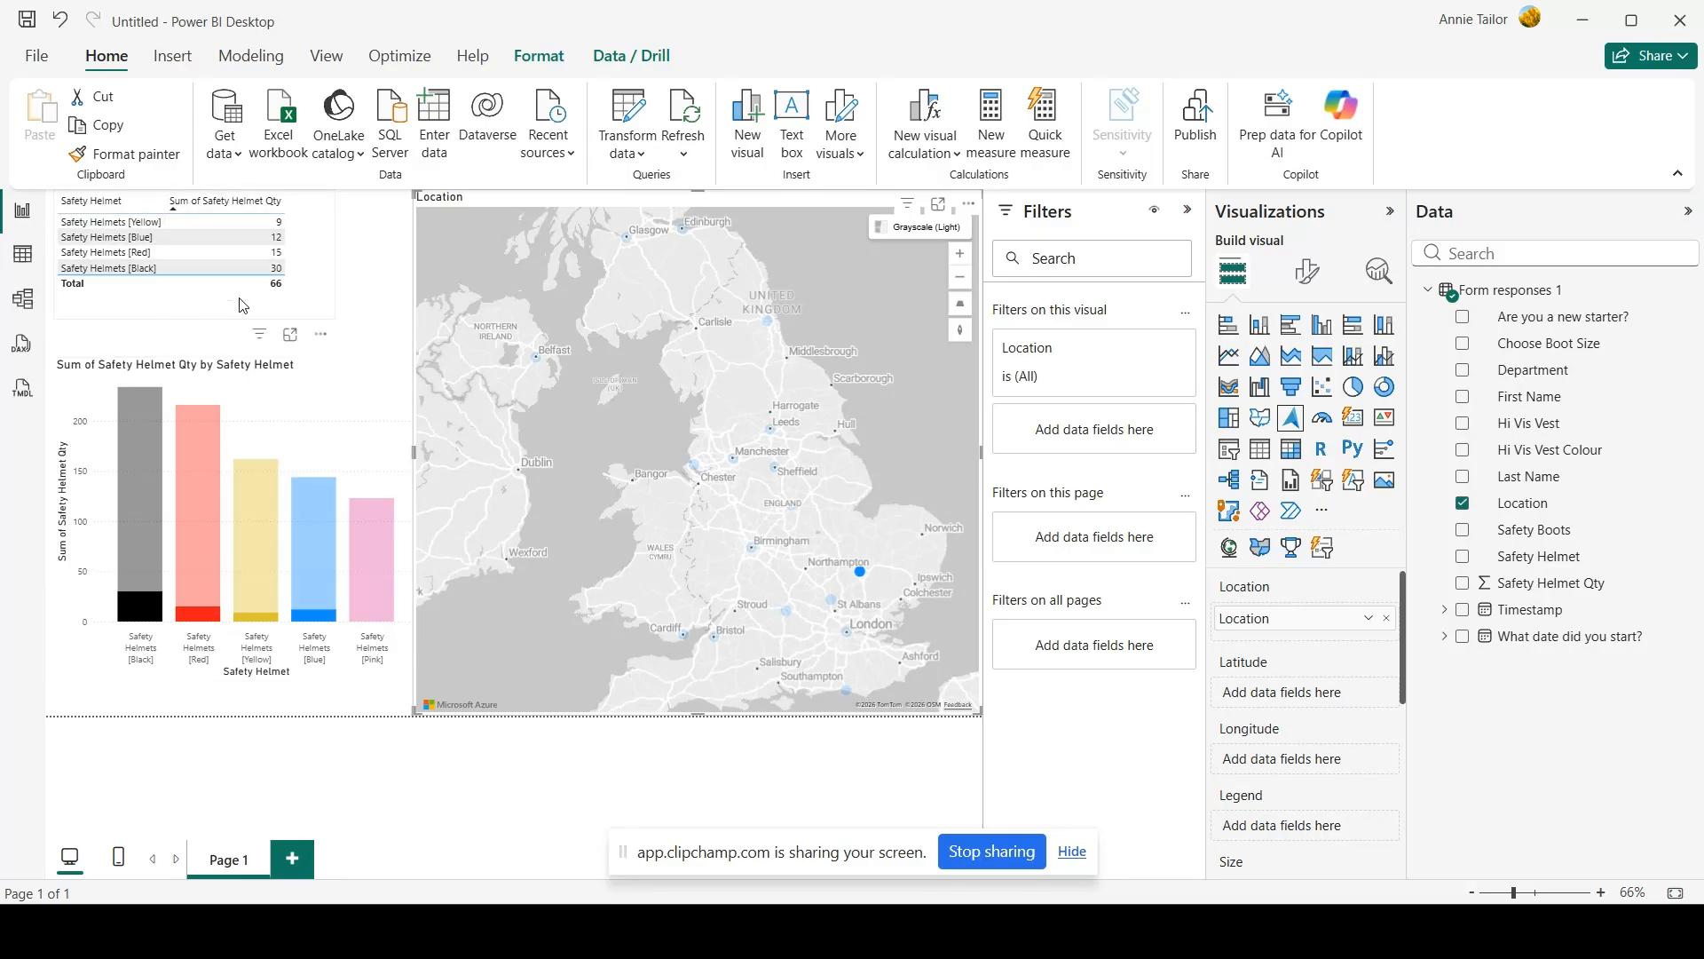
{"action": "left_click", "coordinate": [861, 575]}
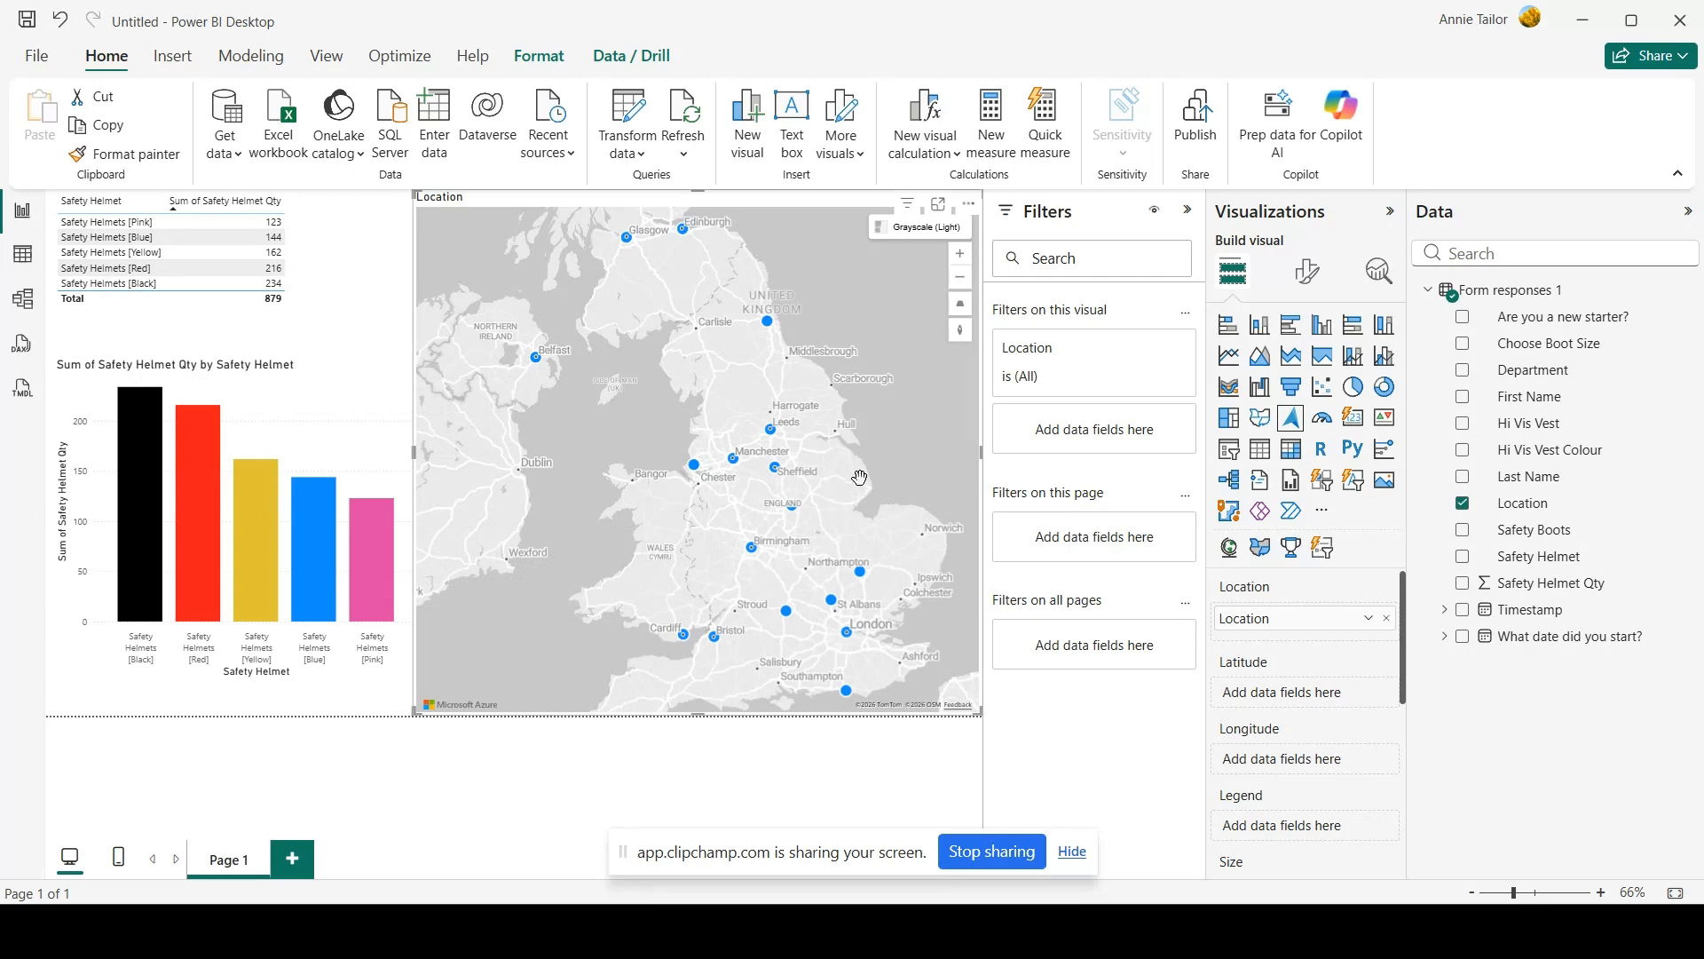
Change the icon in the map's markers layer to the navigation arrow for all locations
{"action": "left_click", "coordinate": [1306, 266]}
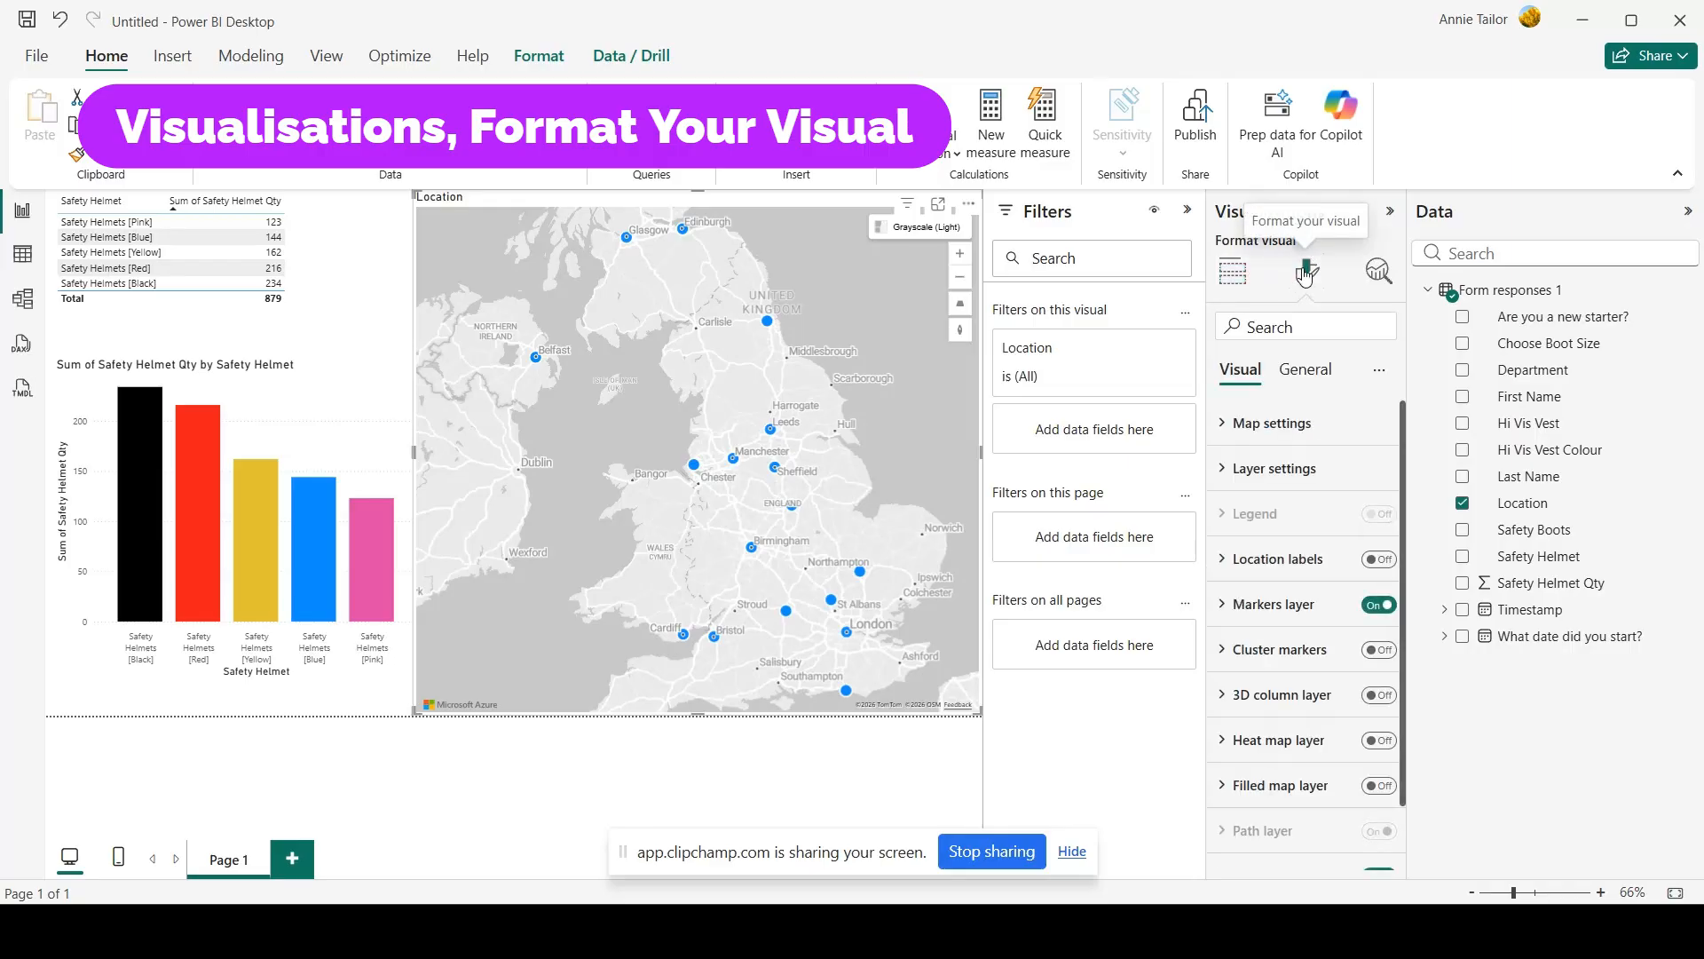
{"action": "left_click", "coordinate": [1268, 626]}
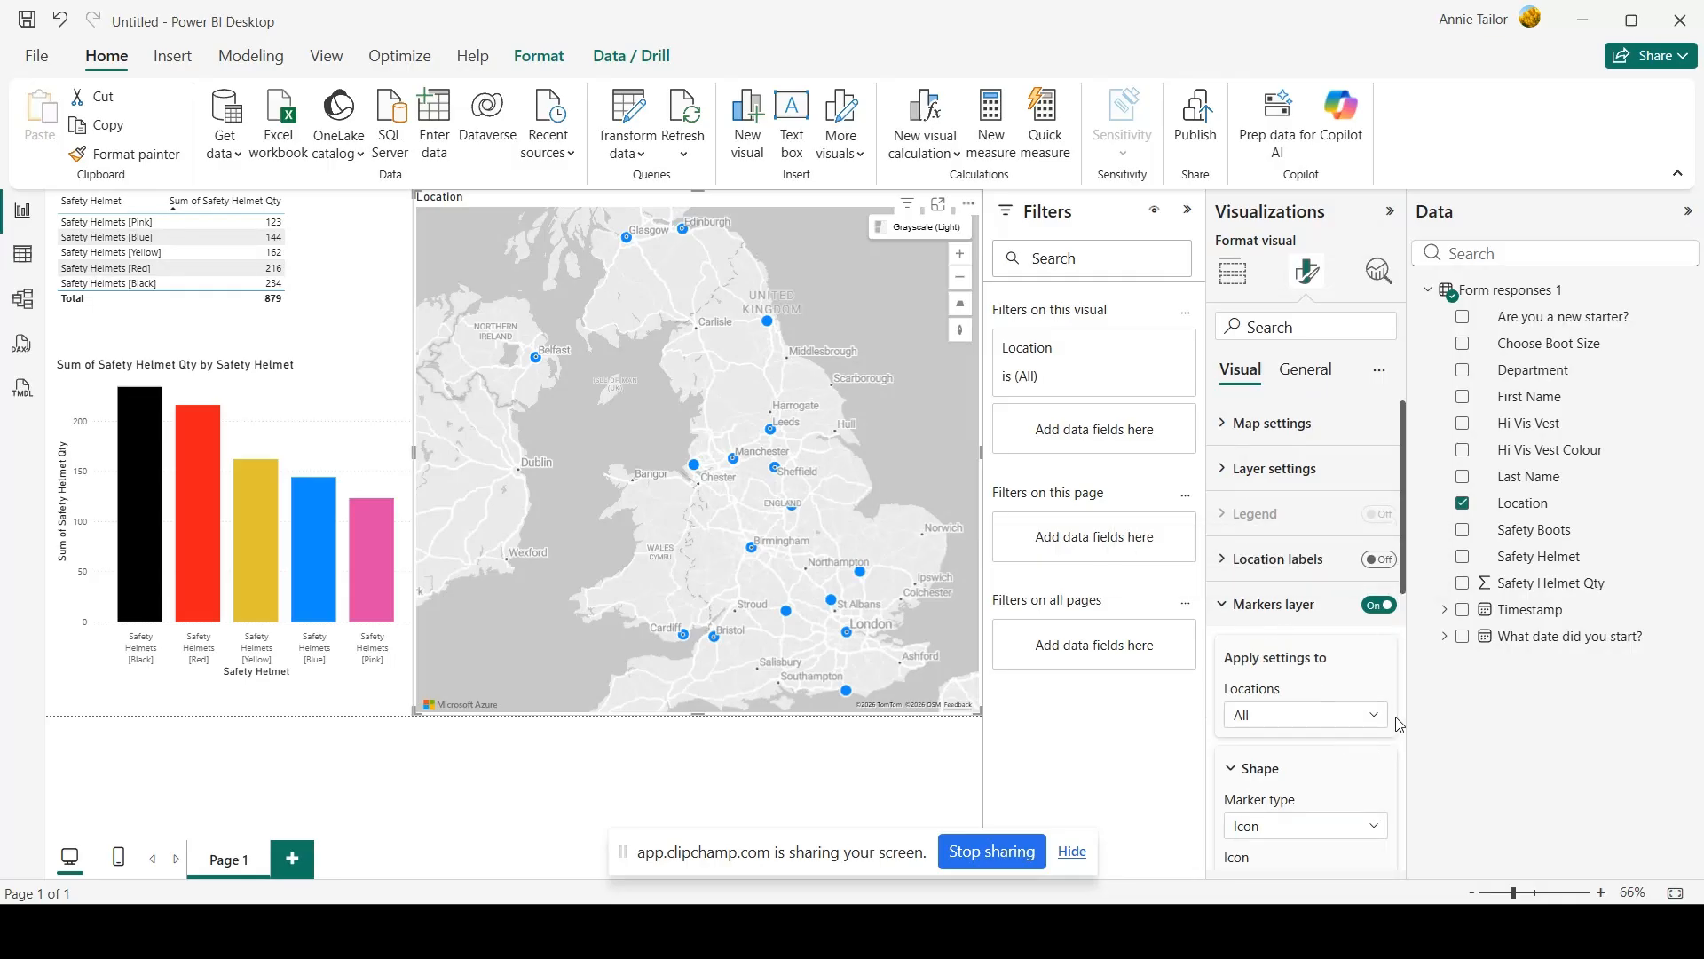
{"action": "left_click_drag", "start_coordinate": [1403, 590], "coordinate": [1398, 660]}
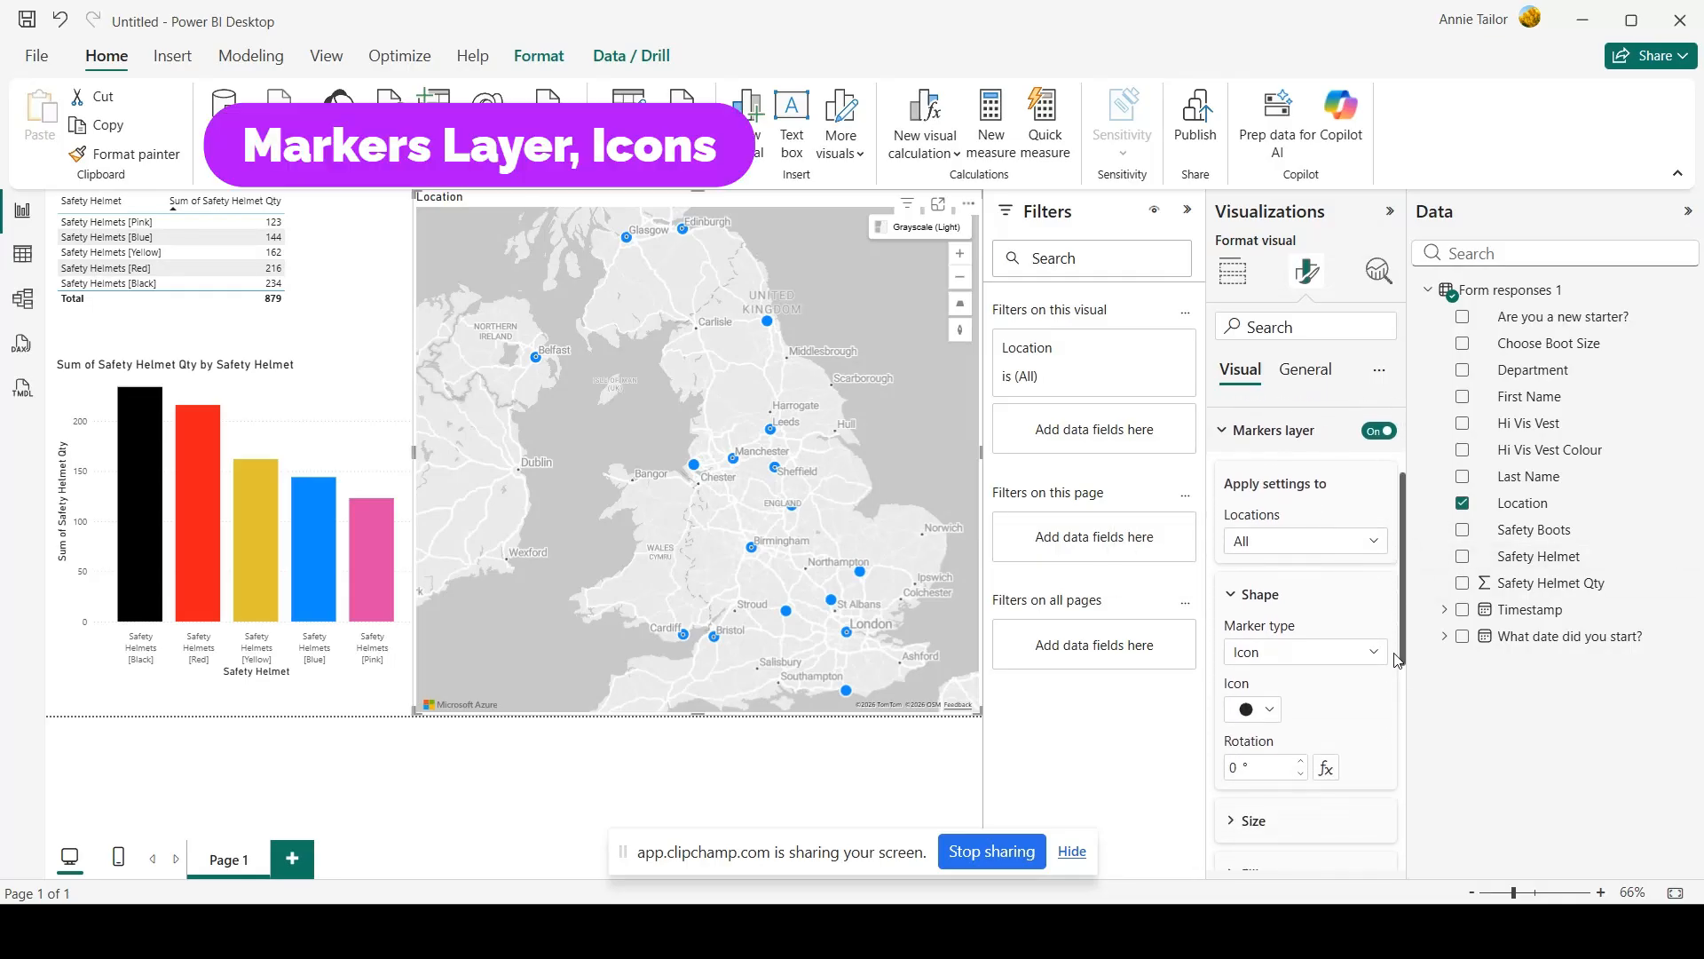
{"action": "left_click", "coordinate": [1270, 712]}
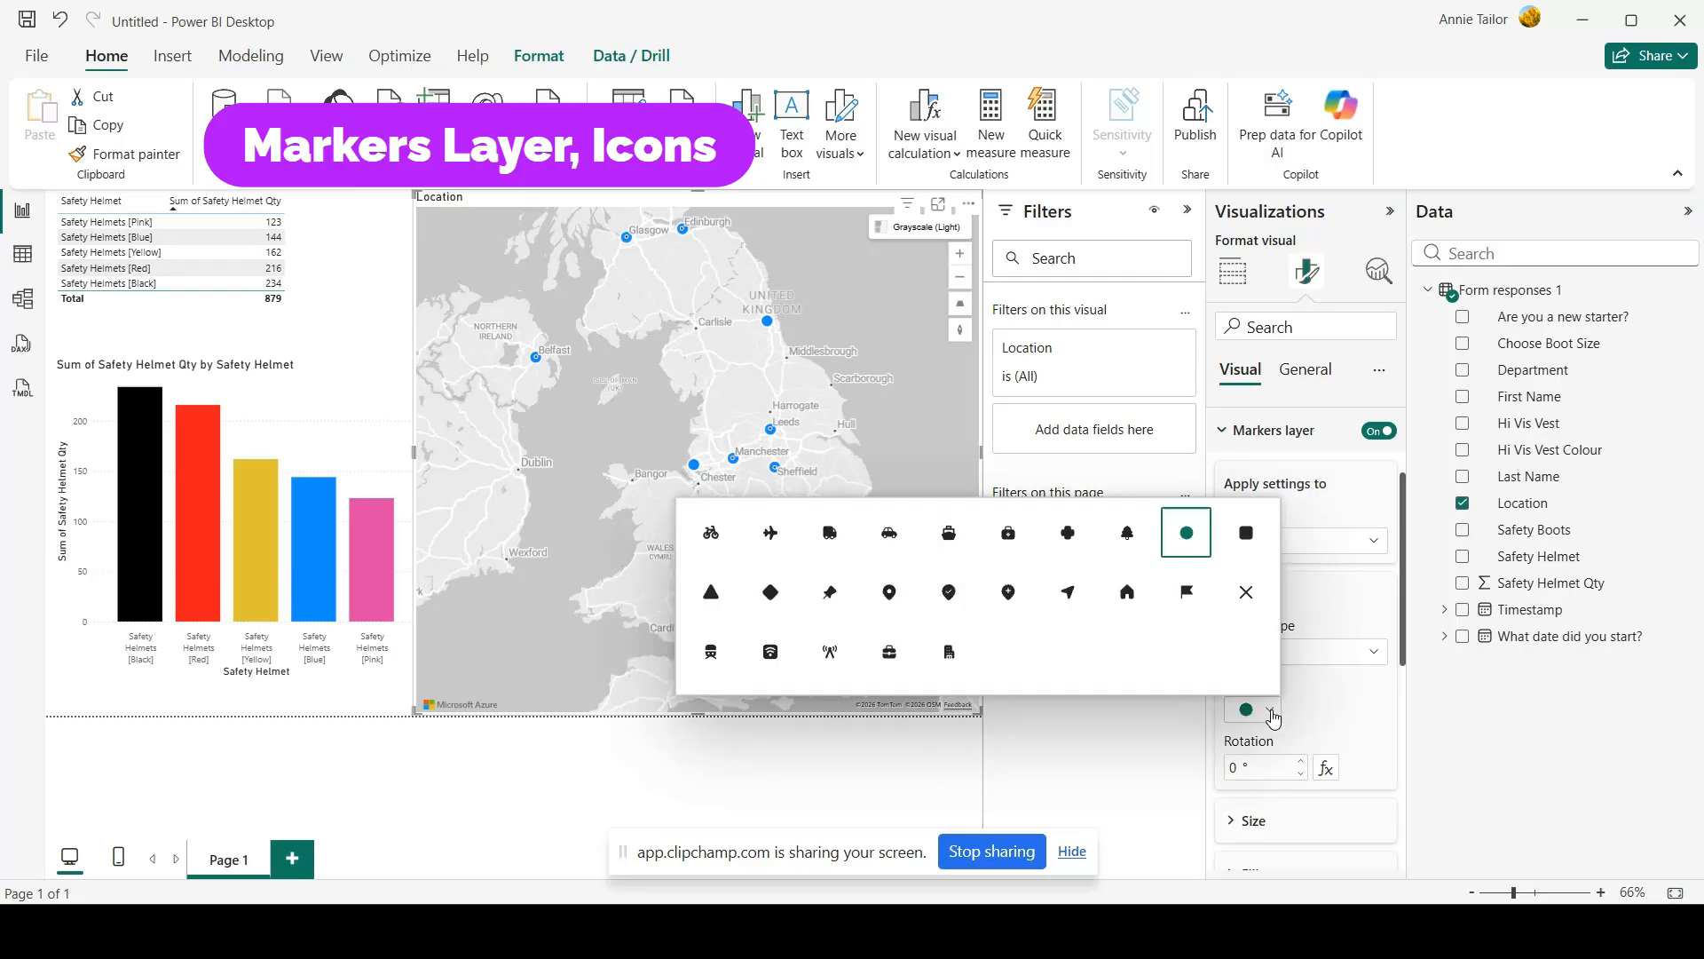
{"action": "left_click", "coordinate": [1069, 594]}
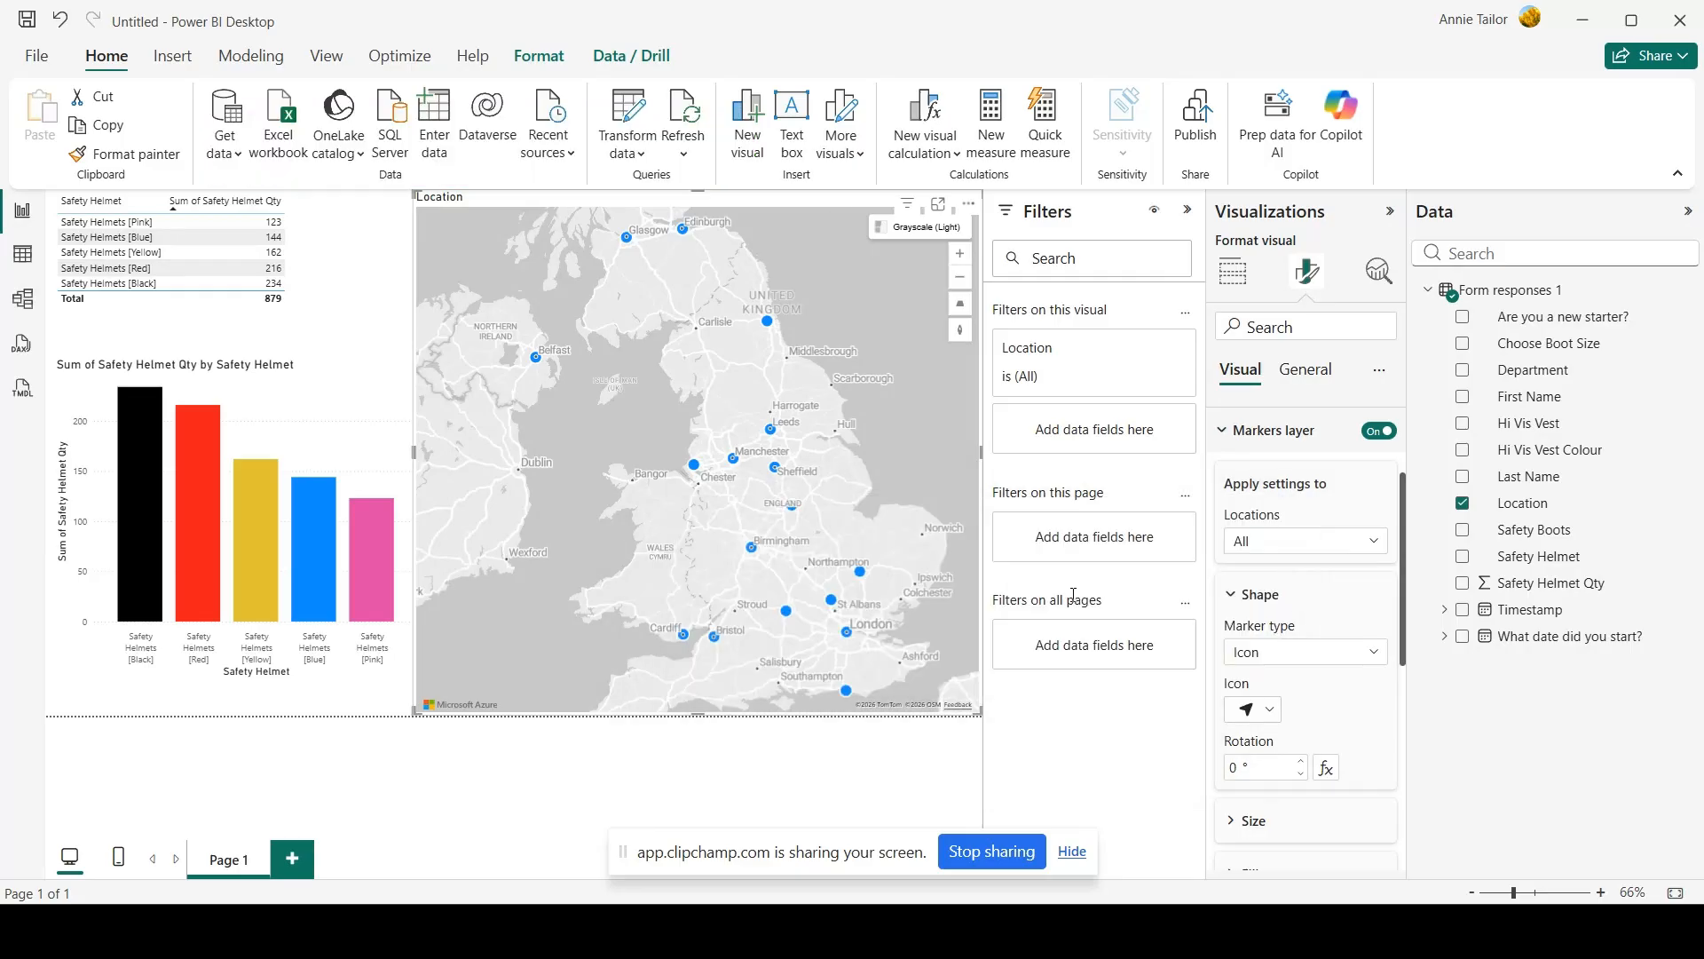
Change the map markers' icon to the flag and set their fill color to the red theme color
{"action": "left_click", "coordinate": [1270, 713]}
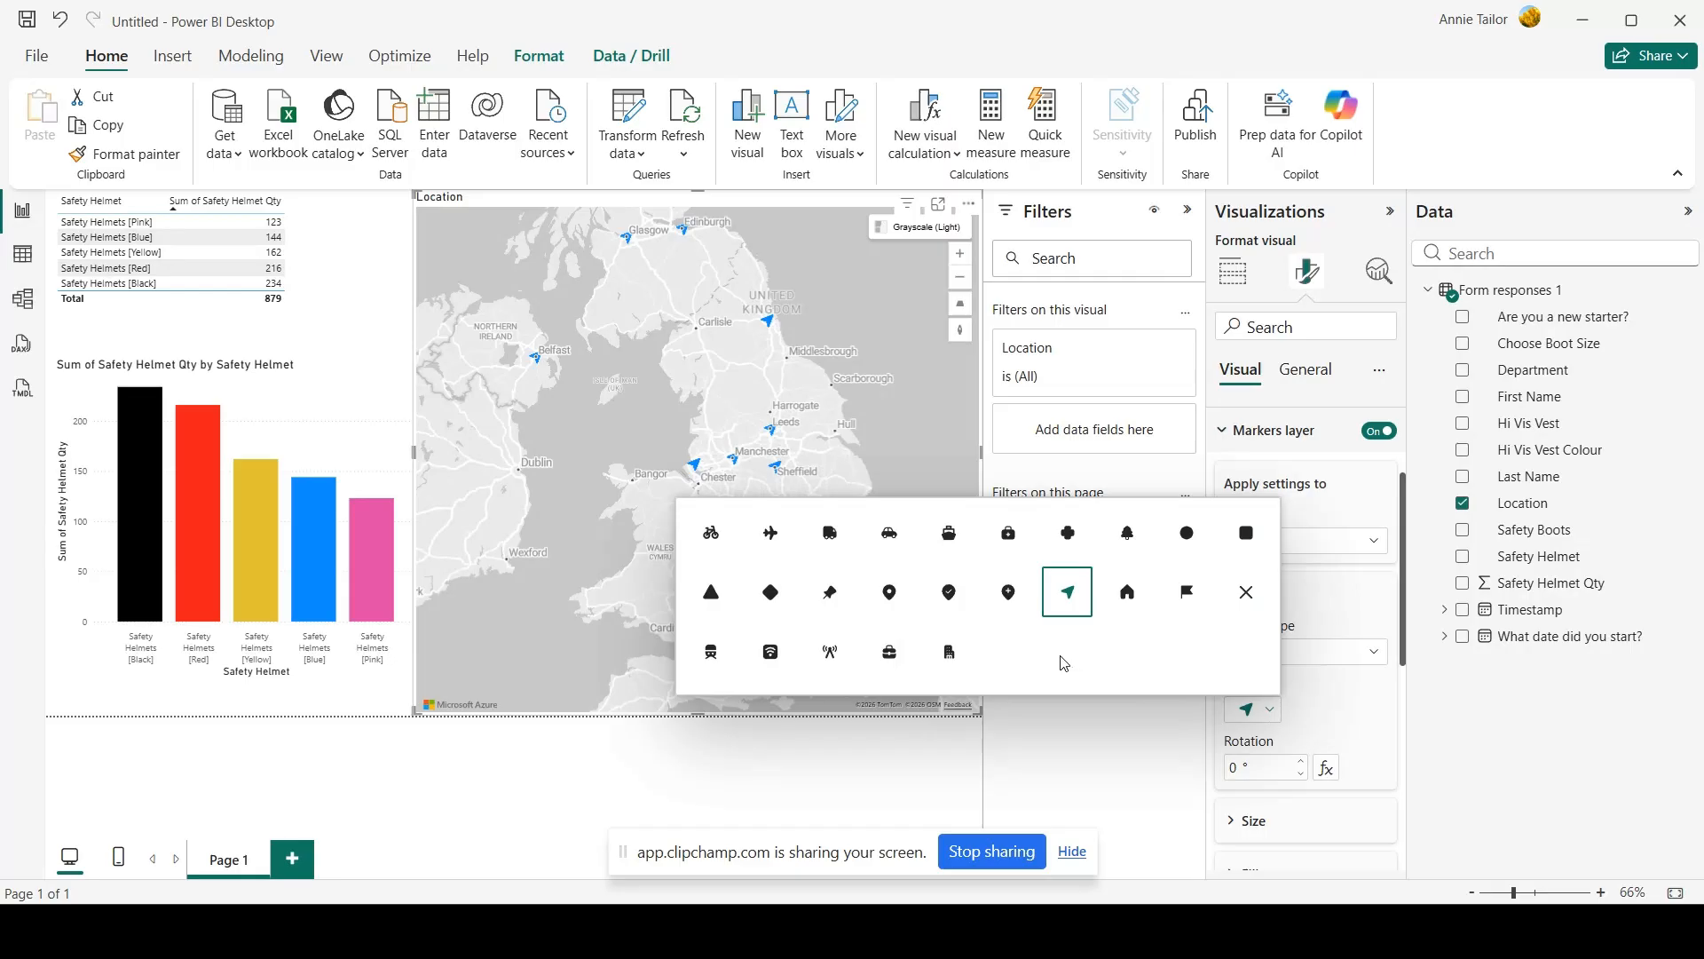
{"action": "left_click", "coordinate": [1187, 592]}
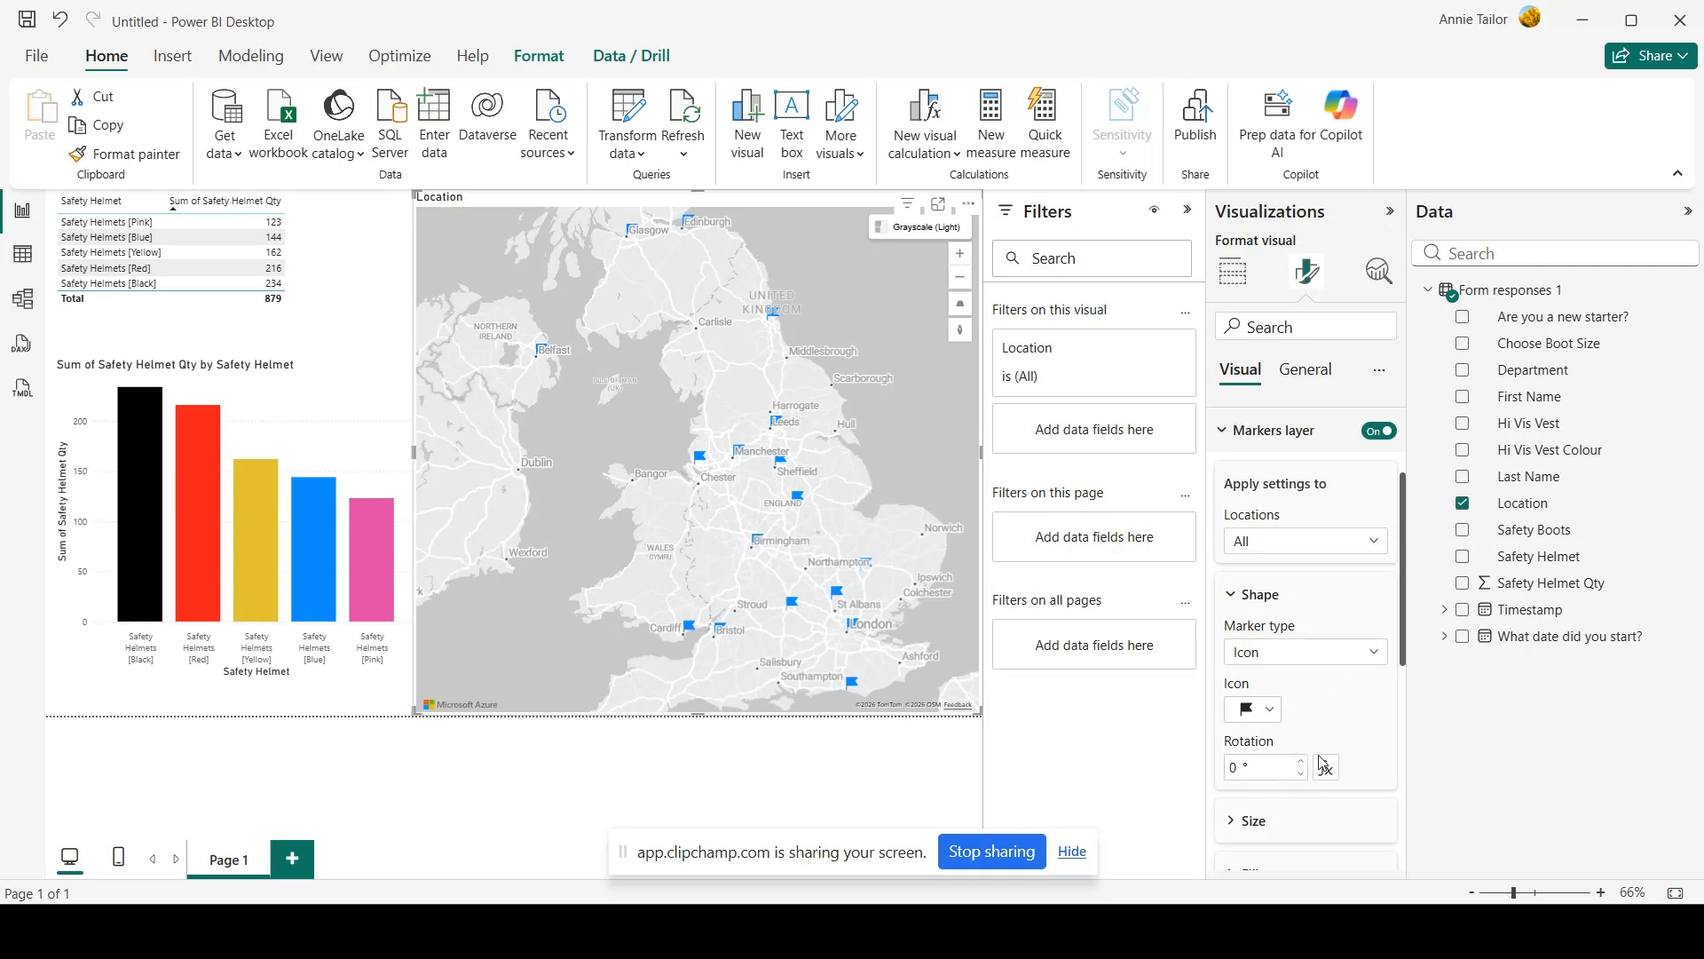
{"action": "left_click_drag", "start_coordinate": [1404, 641], "coordinate": [1404, 746]}
{"action": "left_click", "coordinate": [1305, 627]}
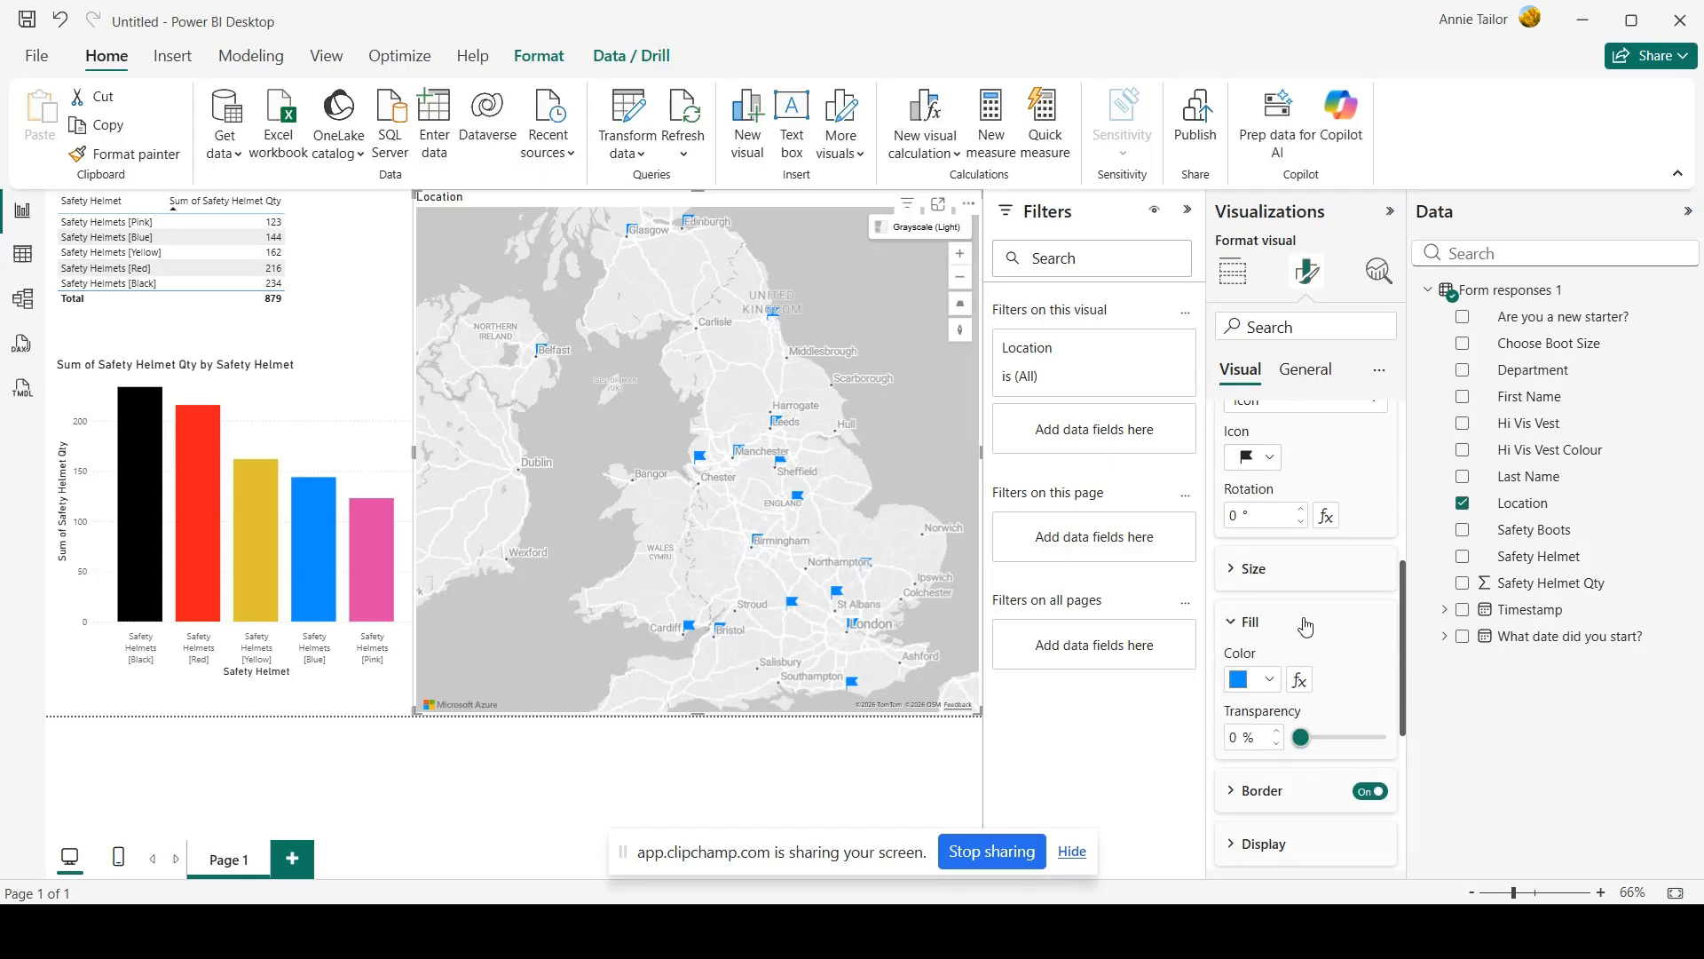
{"action": "left_click", "coordinate": [1269, 680]}
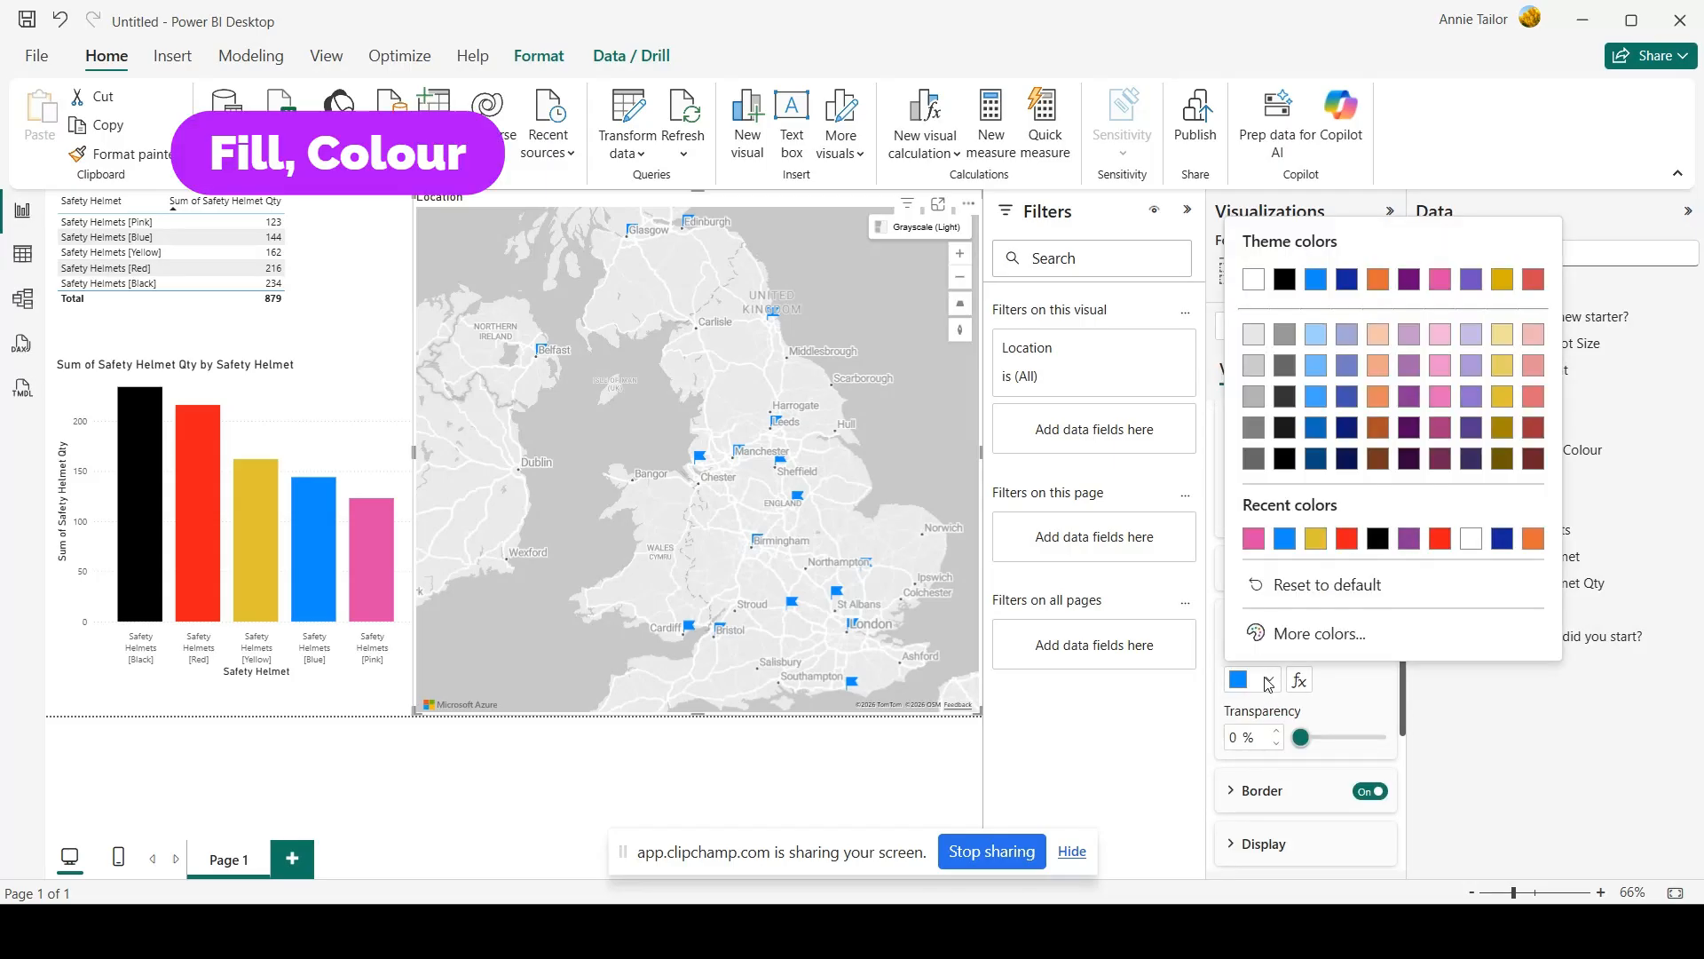
{"action": "left_click", "coordinate": [1533, 279]}
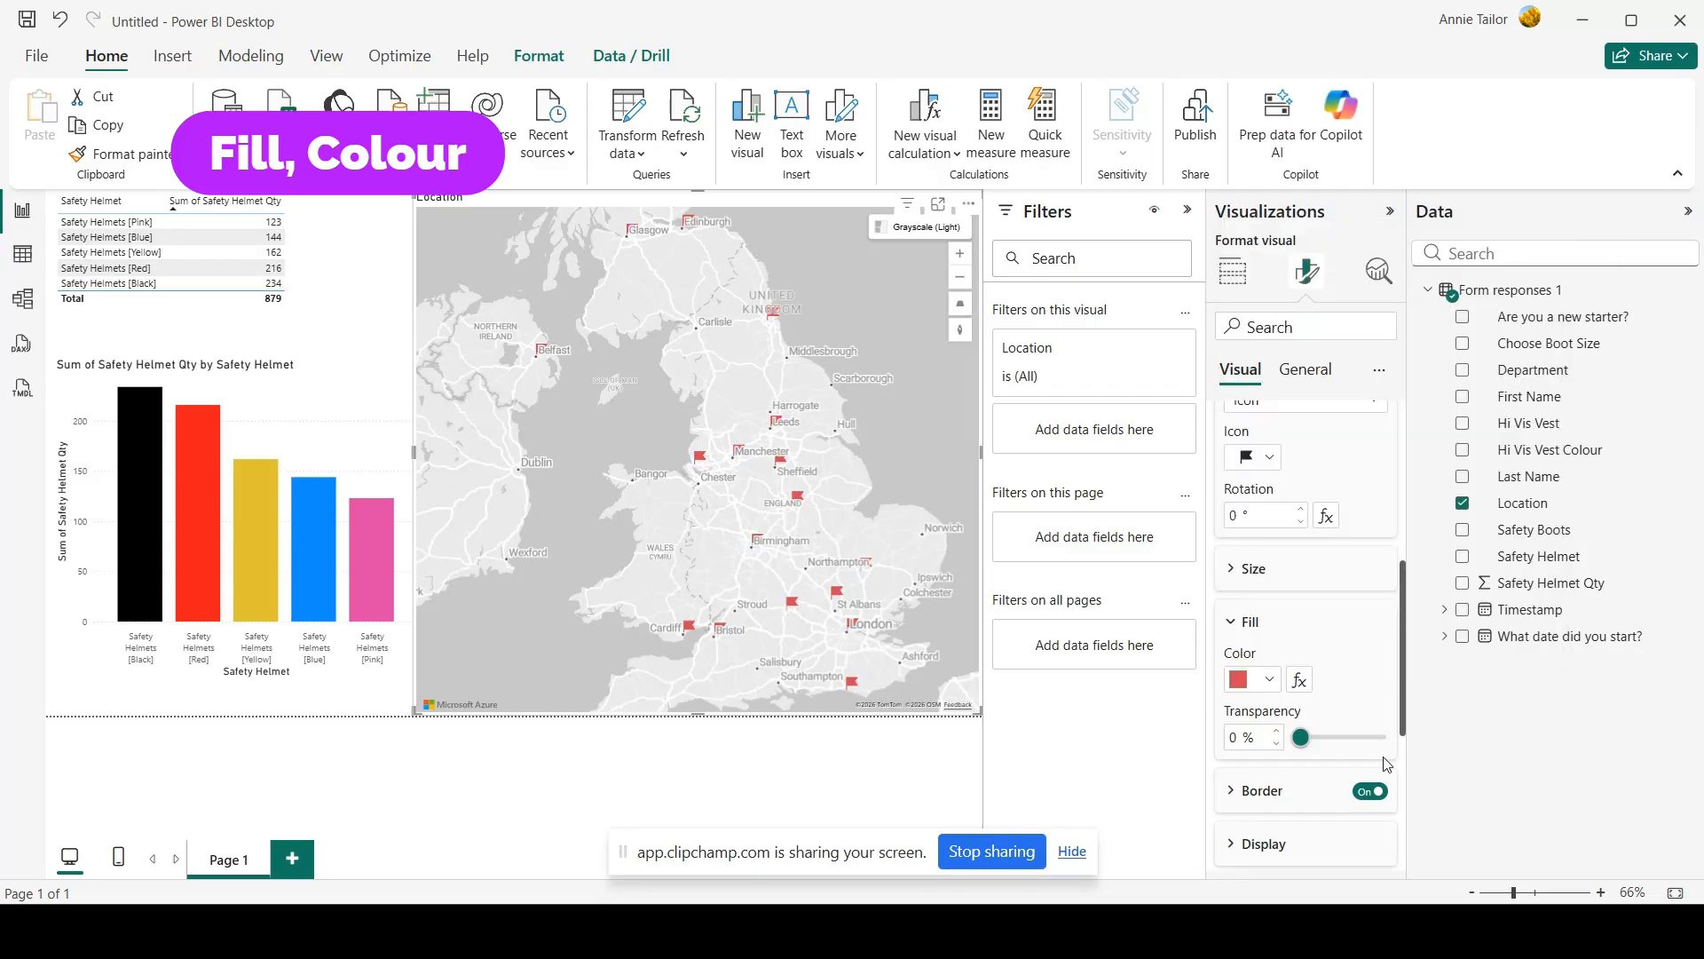
Cross-filter the table and column chart by the Luton marker, then by the London marker, clearing each selection
{"action": "scroll", "coordinate": [879, 639], "scroll_direction": "up", "scroll_amount": 2}
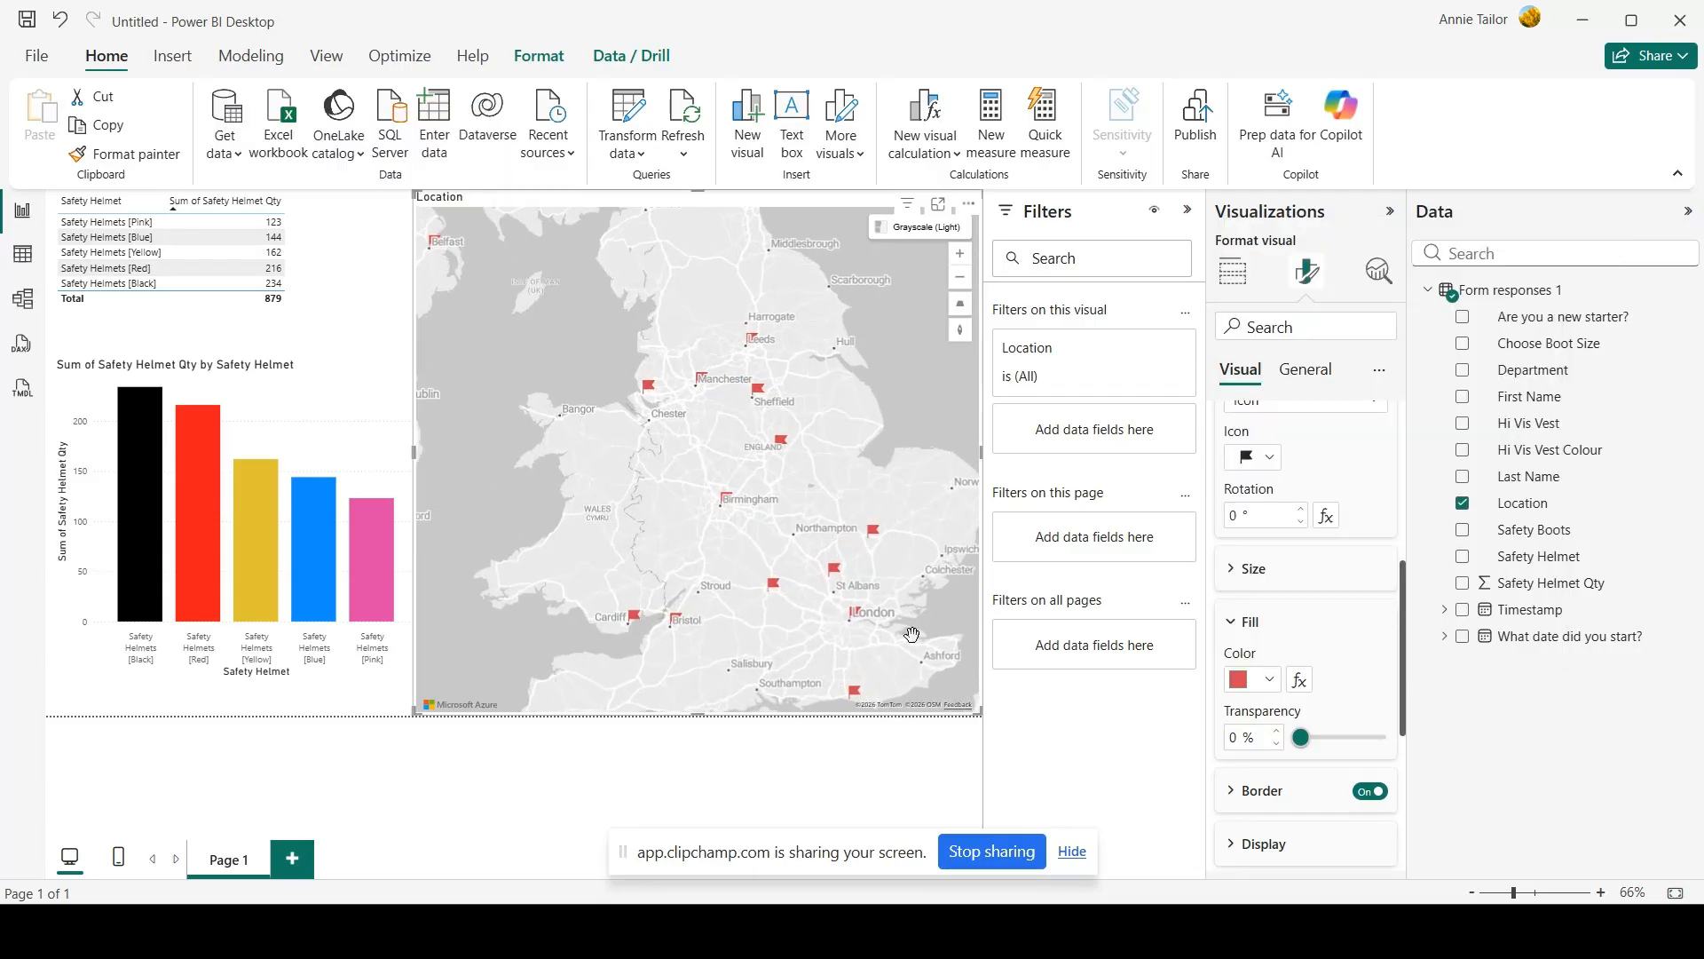
{"action": "scroll", "coordinate": [882, 620], "scroll_direction": "up", "scroll_amount": 2}
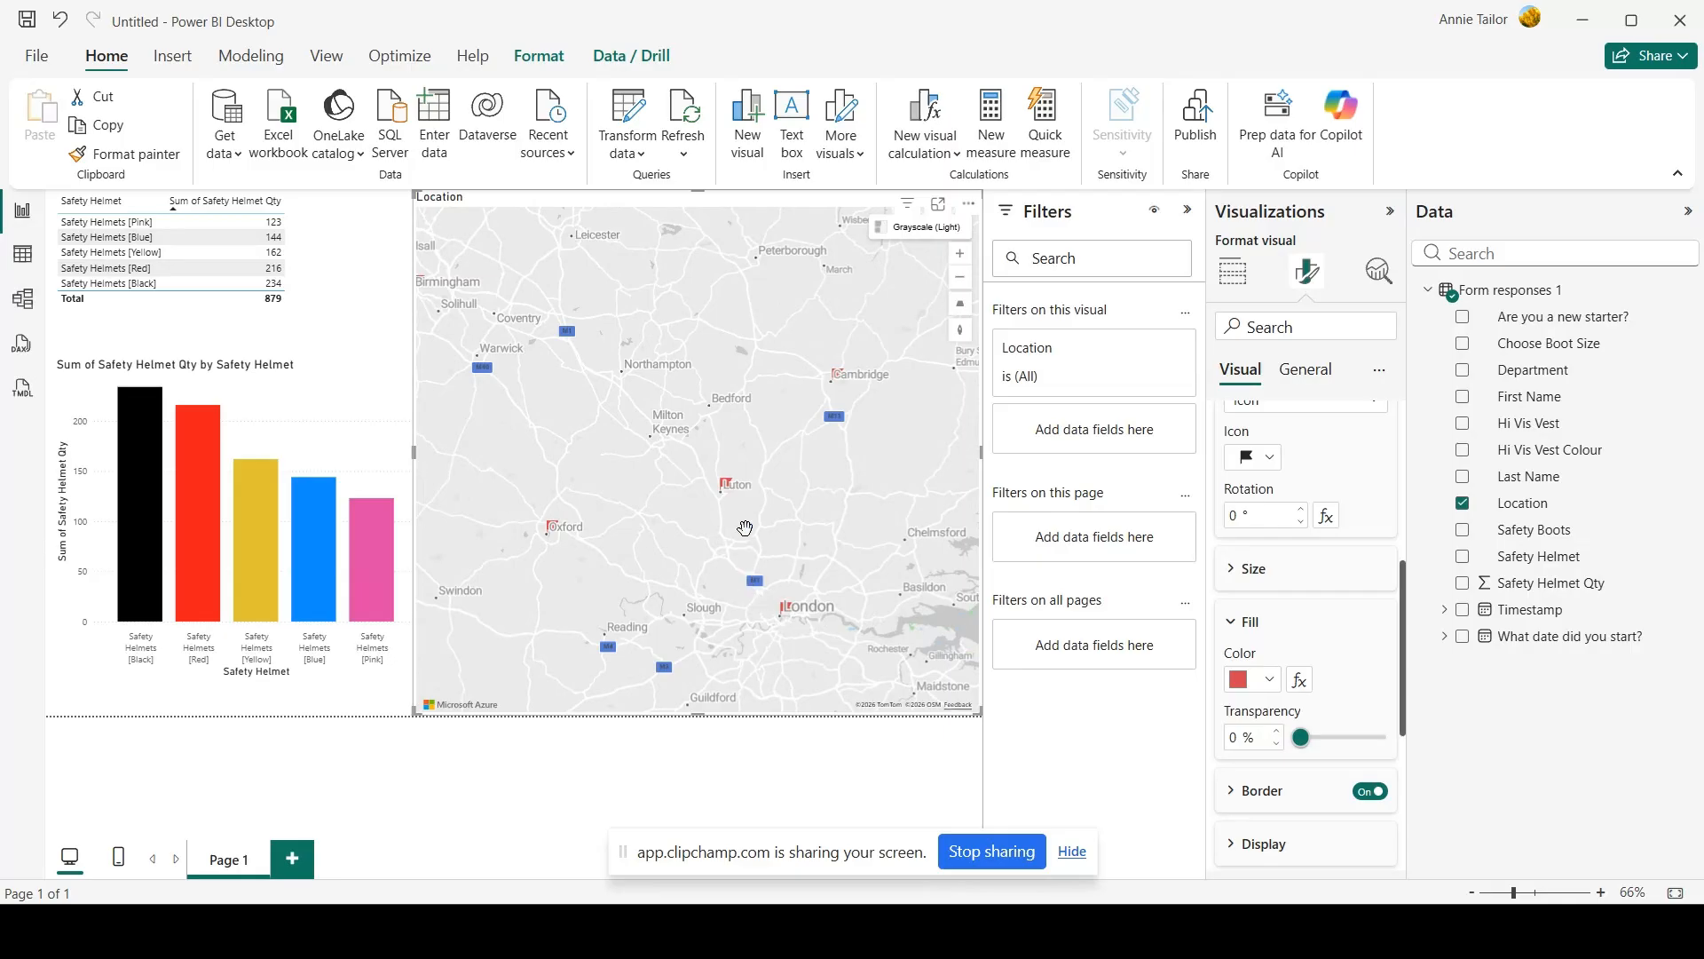
{"action": "scroll", "coordinate": [758, 527], "scroll_direction": "up", "scroll_amount": 2}
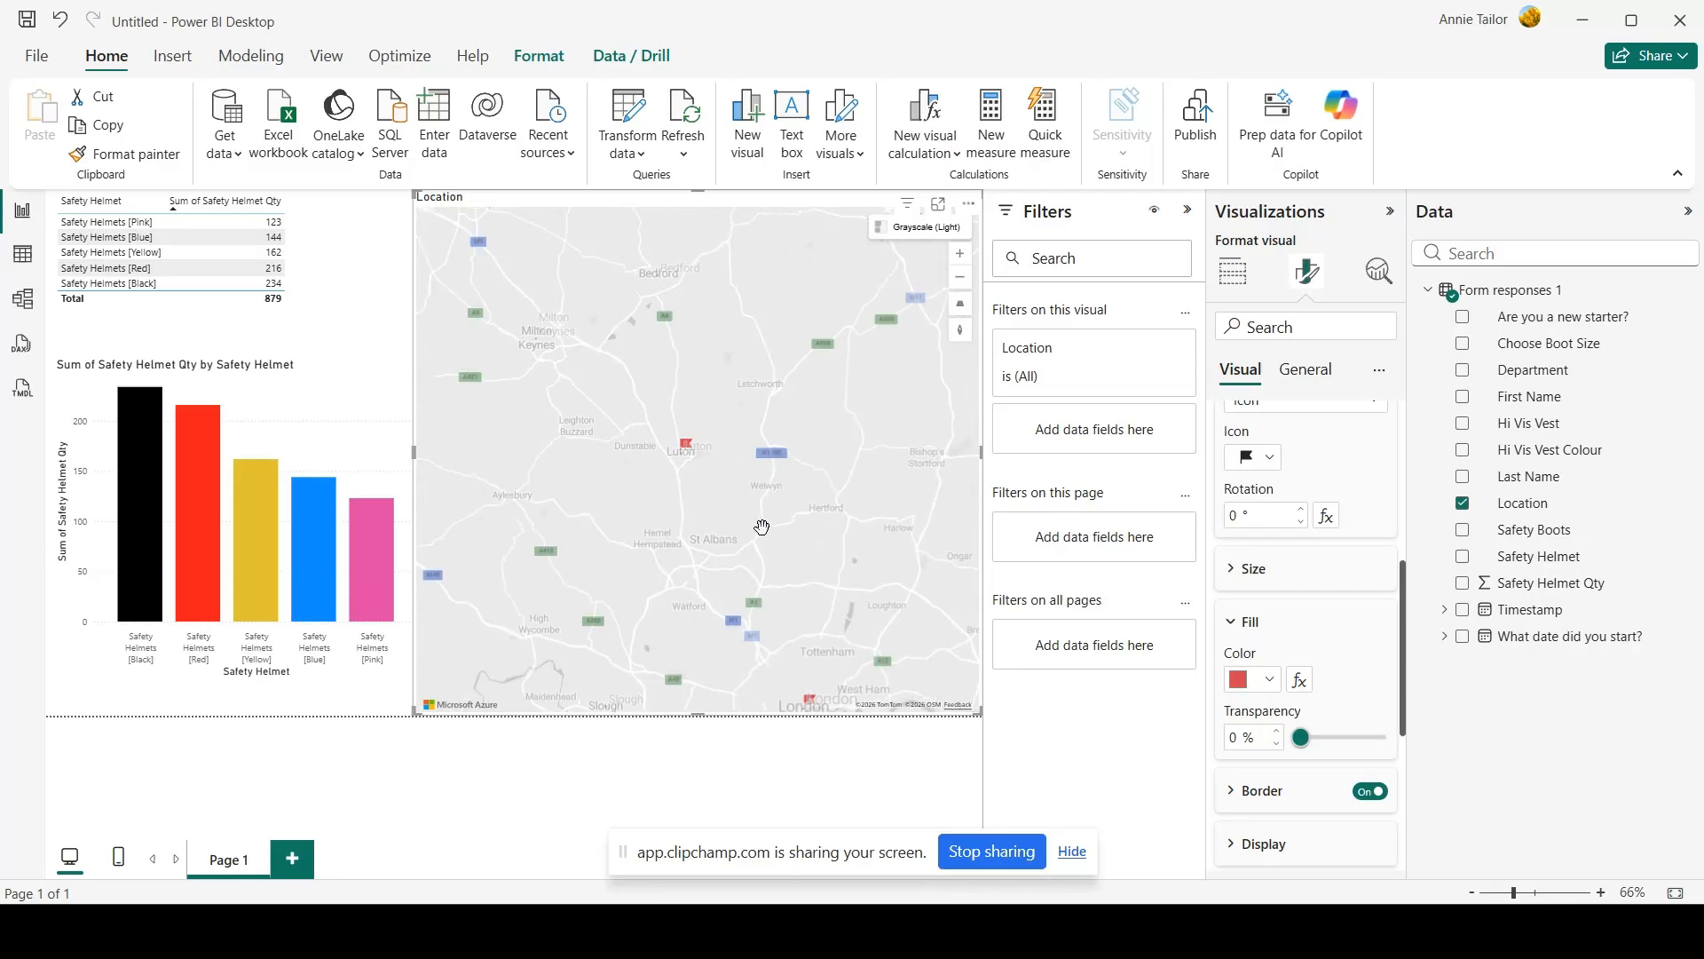
{"action": "left_click", "coordinate": [687, 446]}
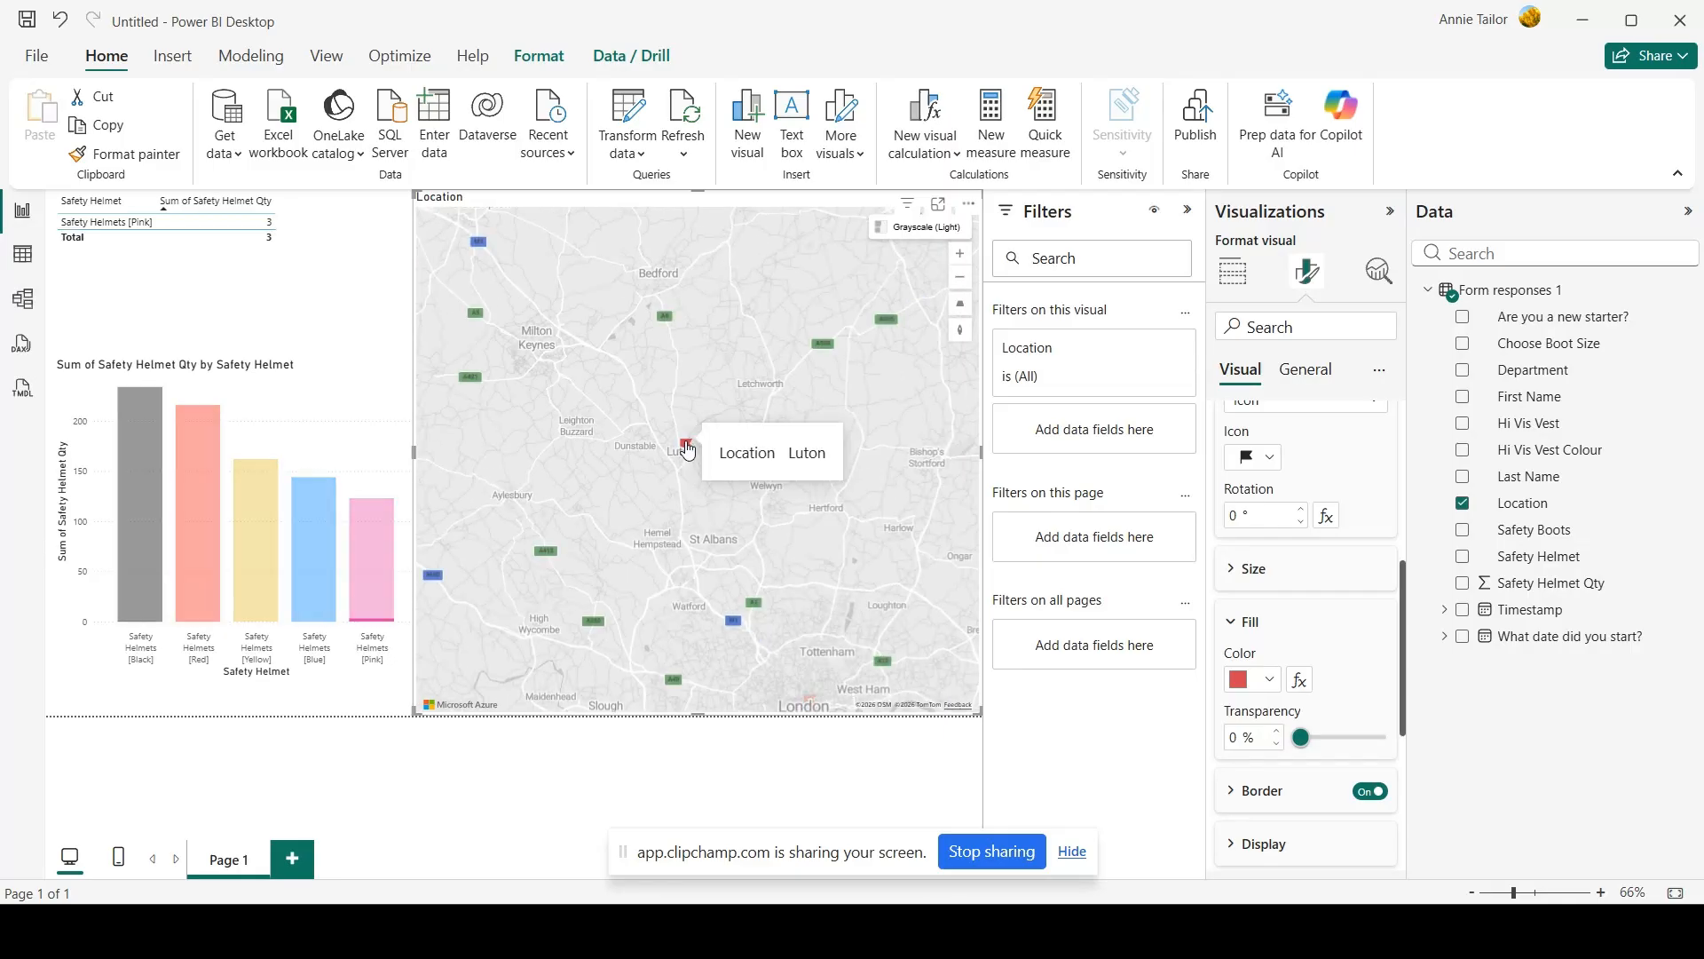
{"action": "left_click", "coordinate": [686, 448]}
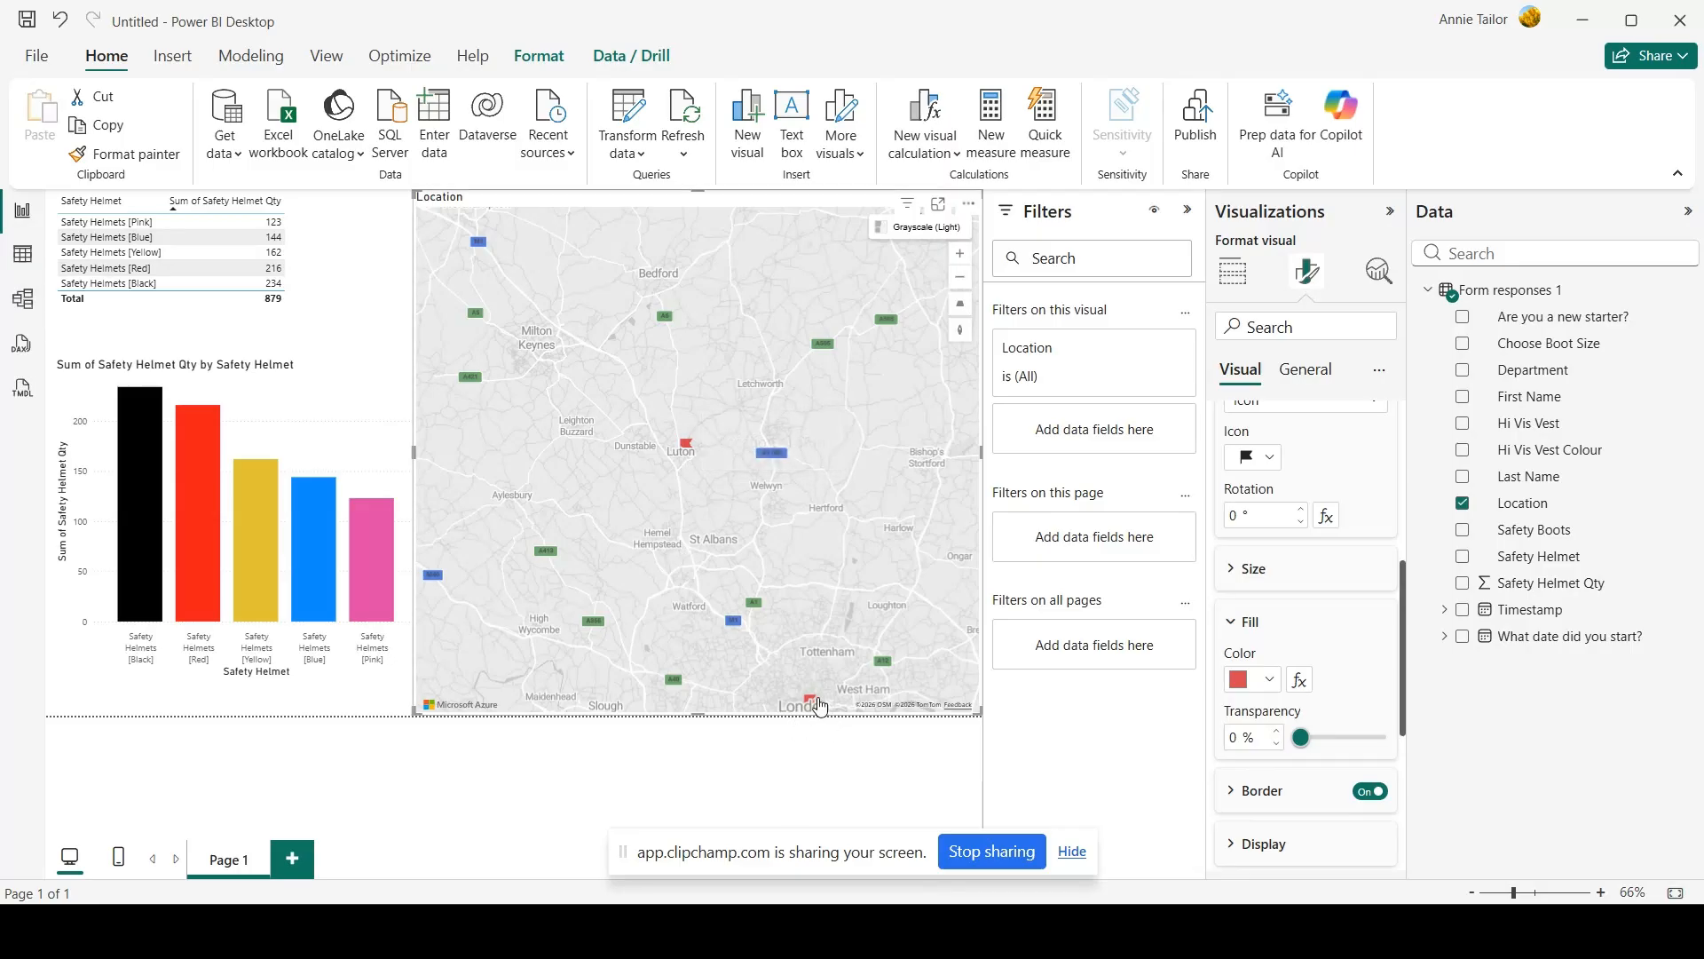
{"action": "left_click", "coordinate": [814, 708]}
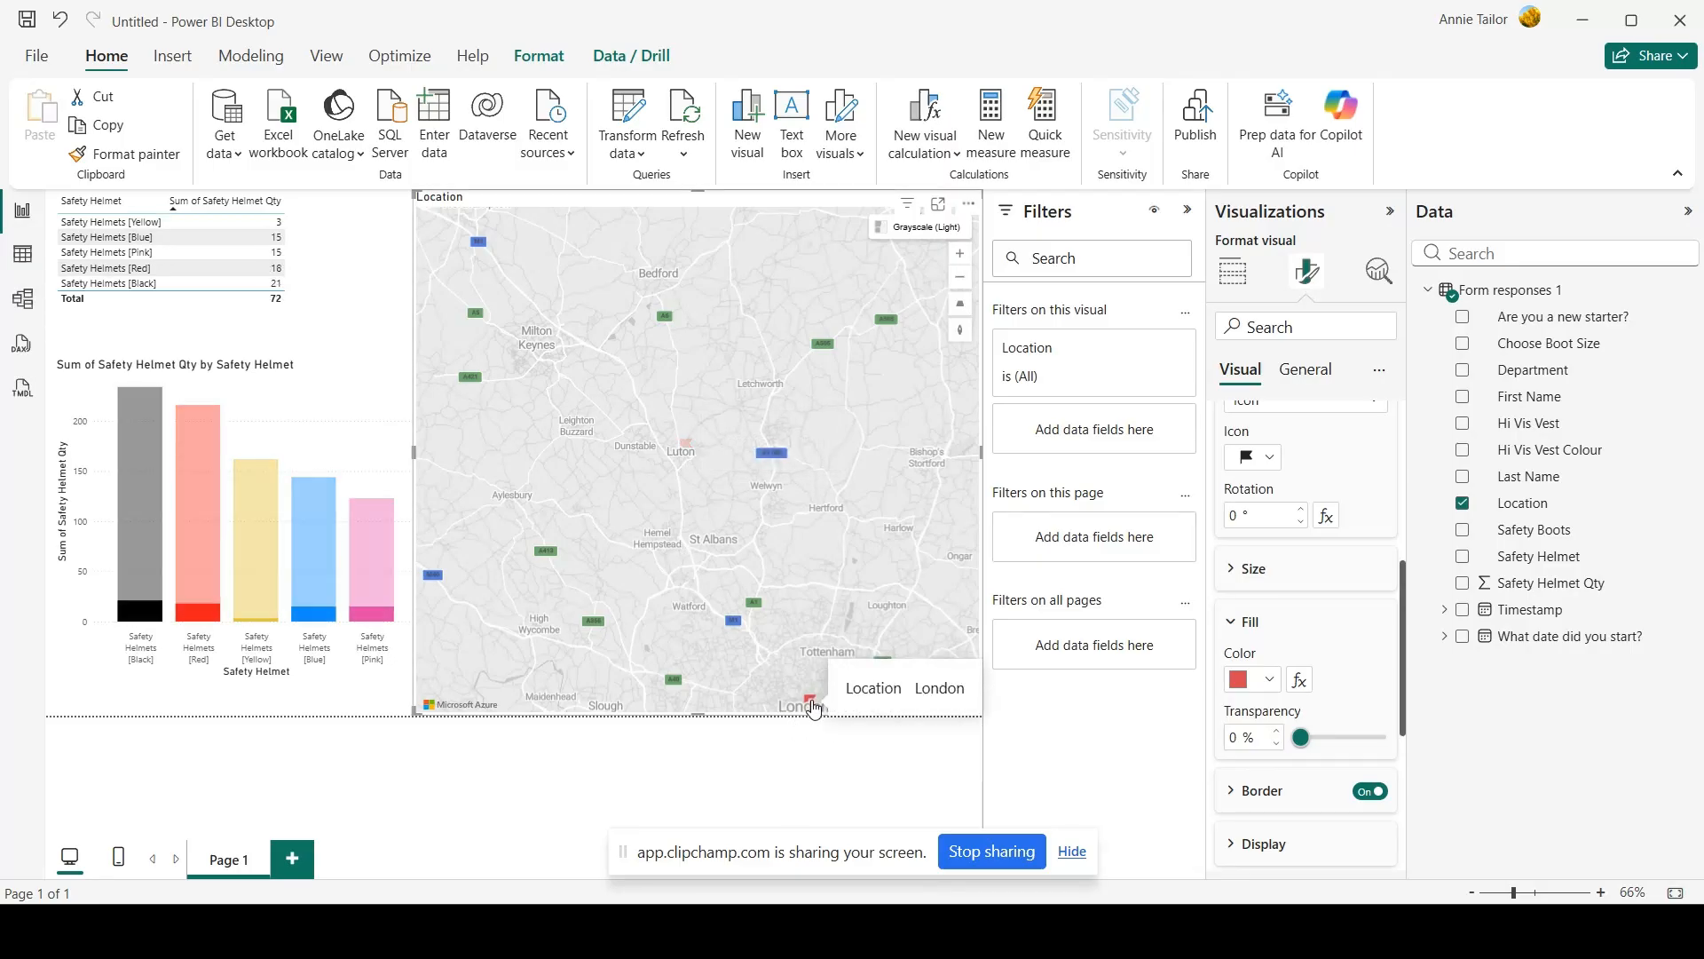
{"action": "left_click", "coordinate": [814, 711]}
{"action": "scroll", "coordinate": [746, 482], "scroll_direction": "down", "scroll_amount": 5}
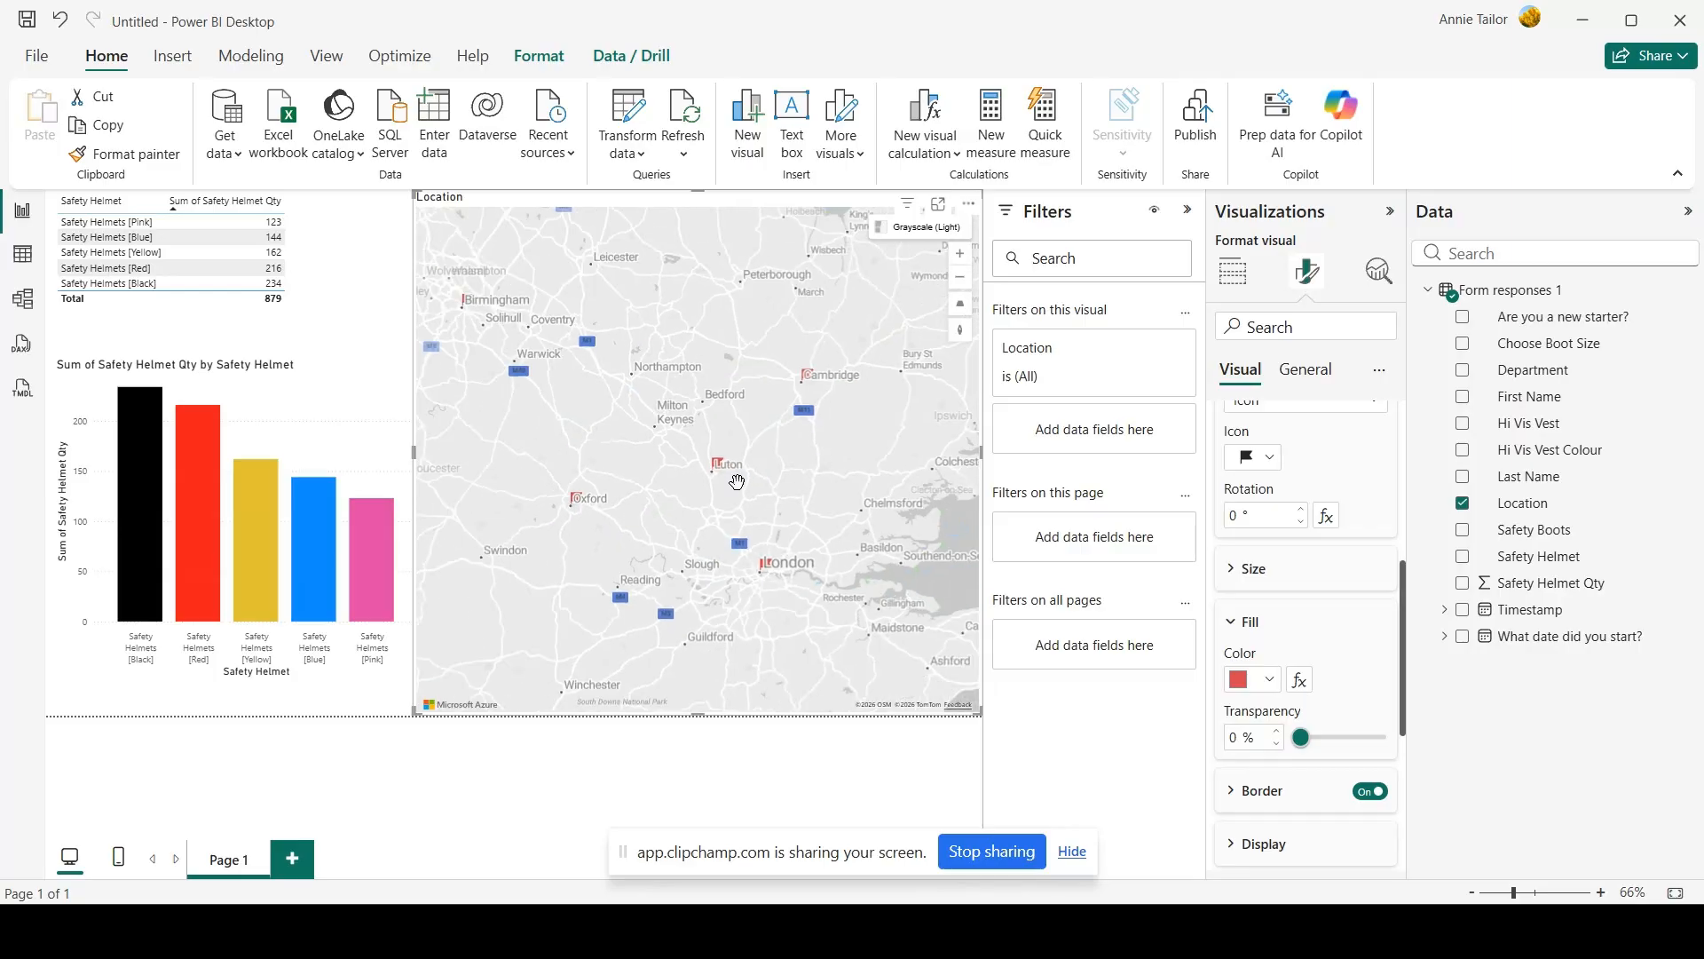
{"action": "scroll", "coordinate": [746, 482], "scroll_direction": "down", "scroll_amount": 3}
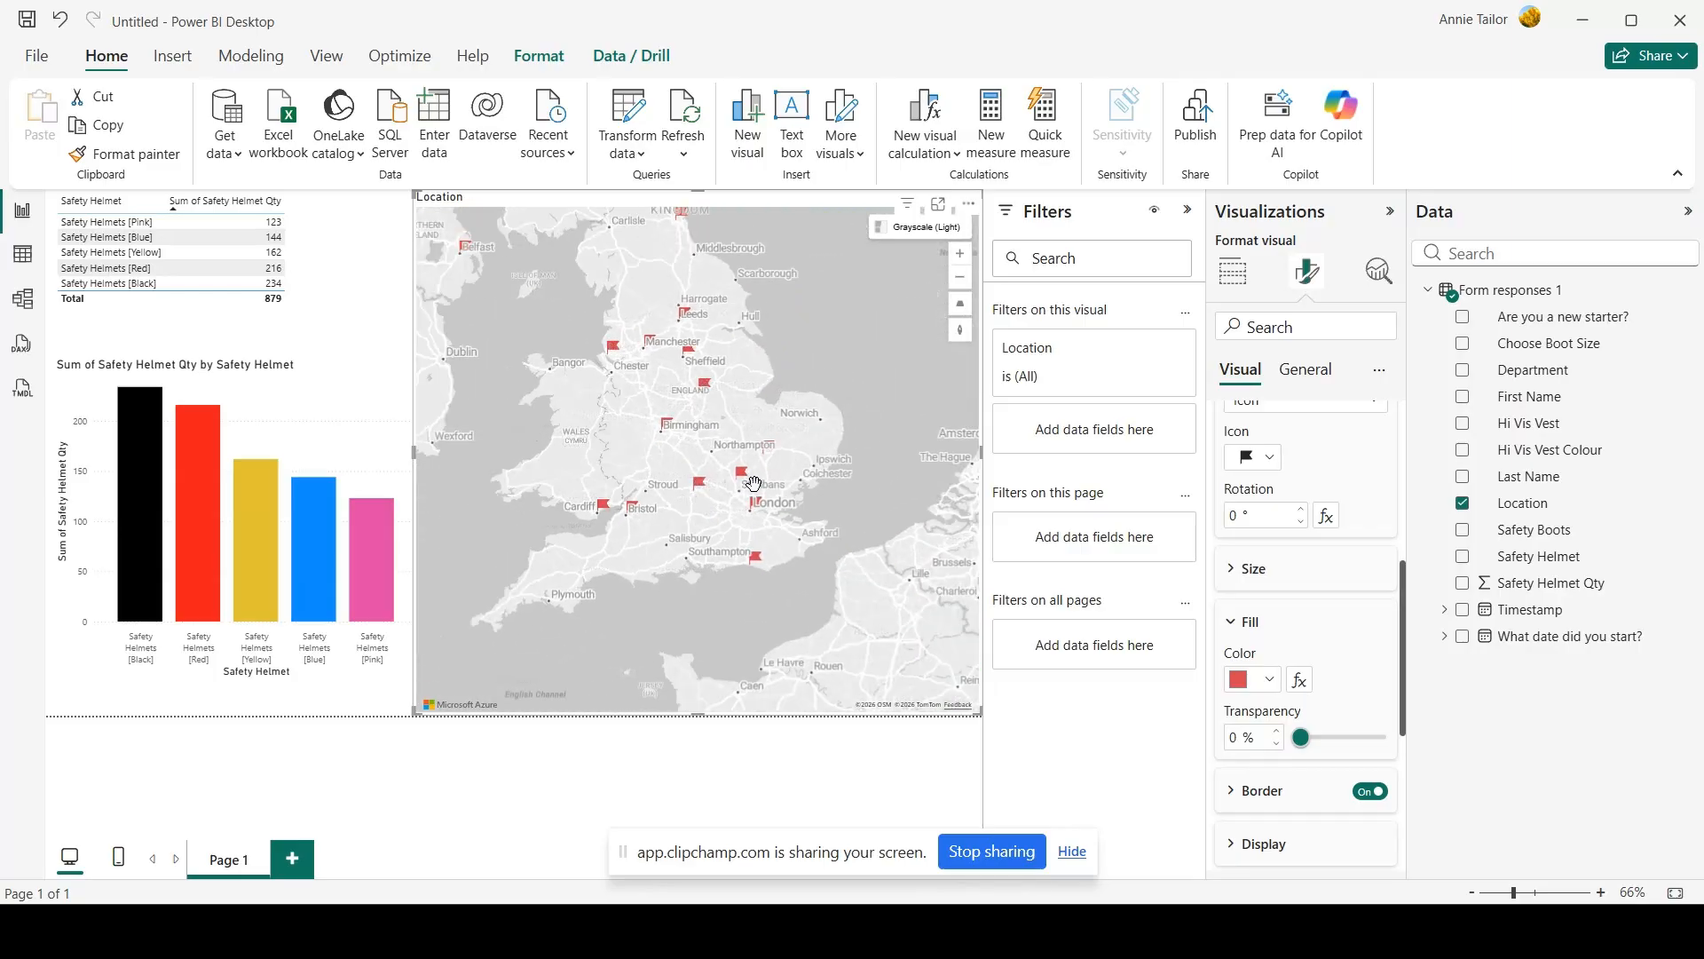